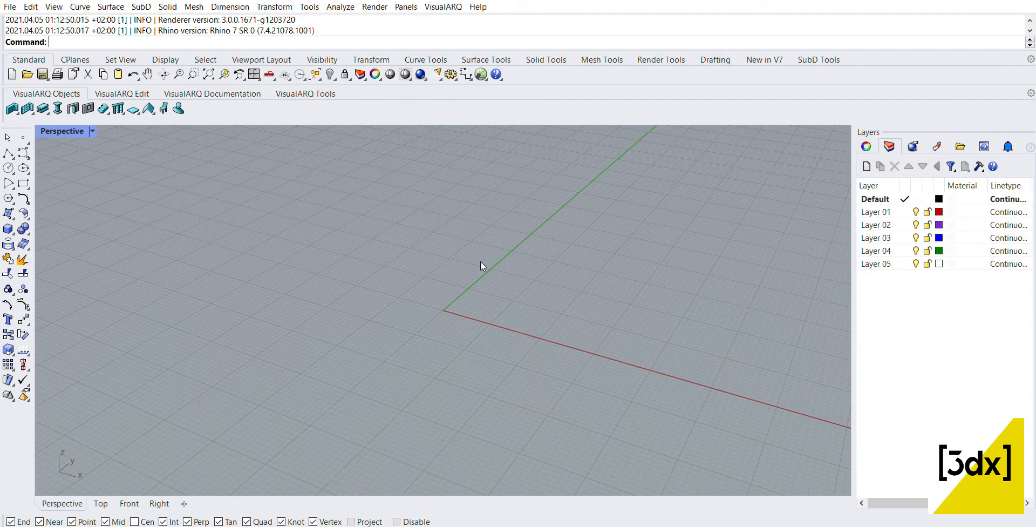
- Draw a 16-sided inscribed polygon centred at 0,0 with a radius of 25 and a corner on the green axis
type("Polygon")
key("Return")
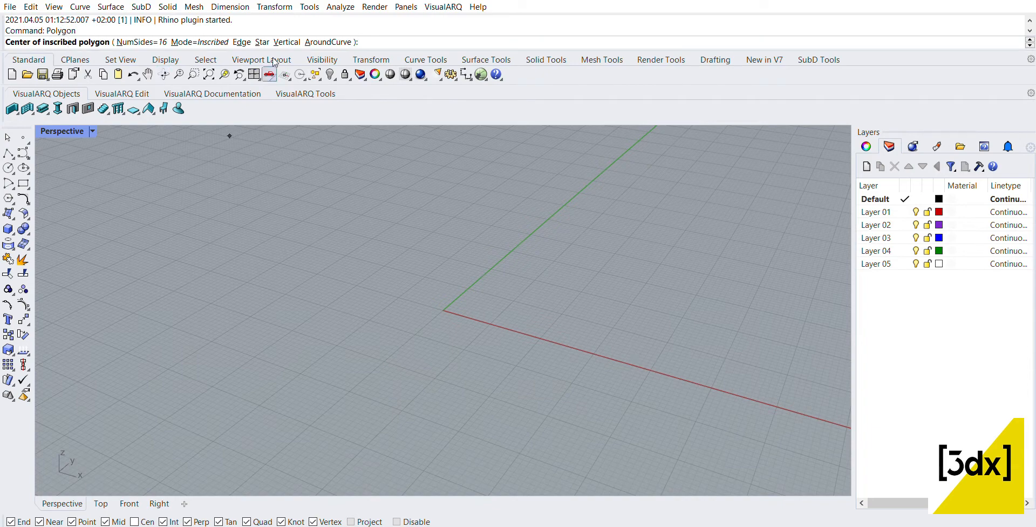
left_click(141, 42)
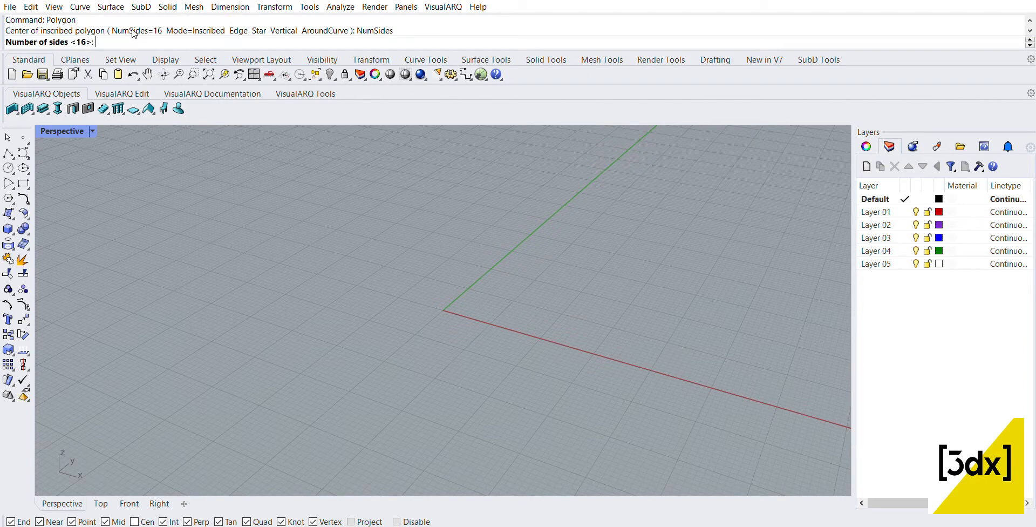
type("16")
key("Return")
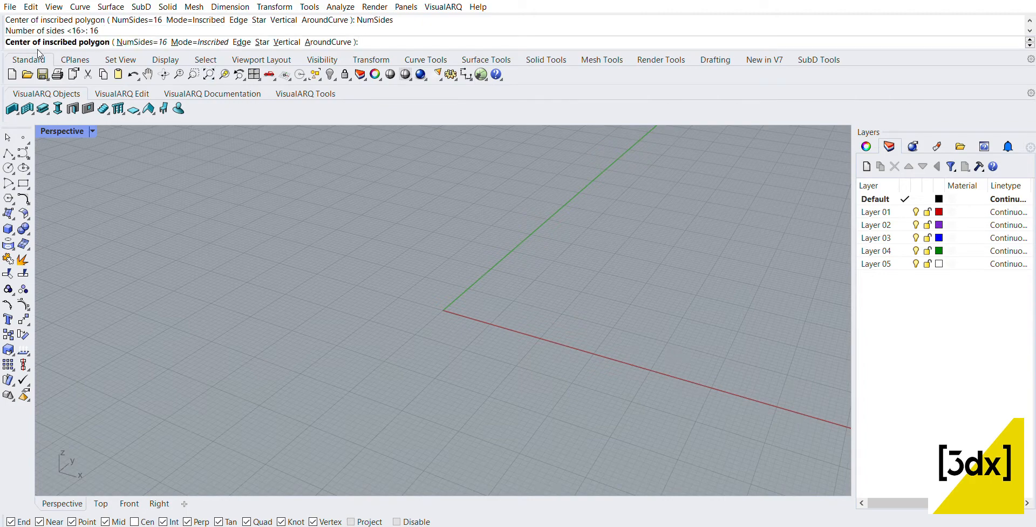
type("0,0")
key("Return")
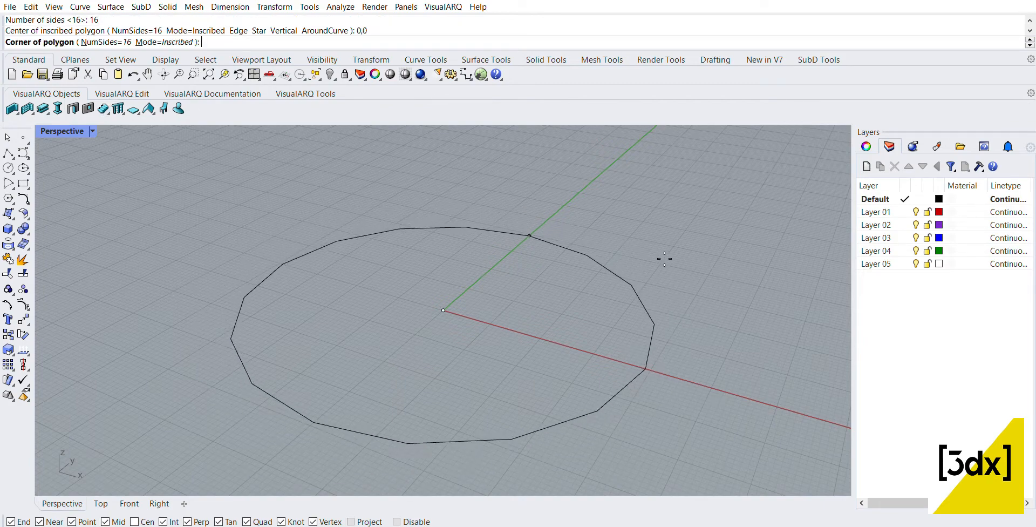
scroll(648, 263, "down", 2)
right_click_drag(641, 264, 615, 292)
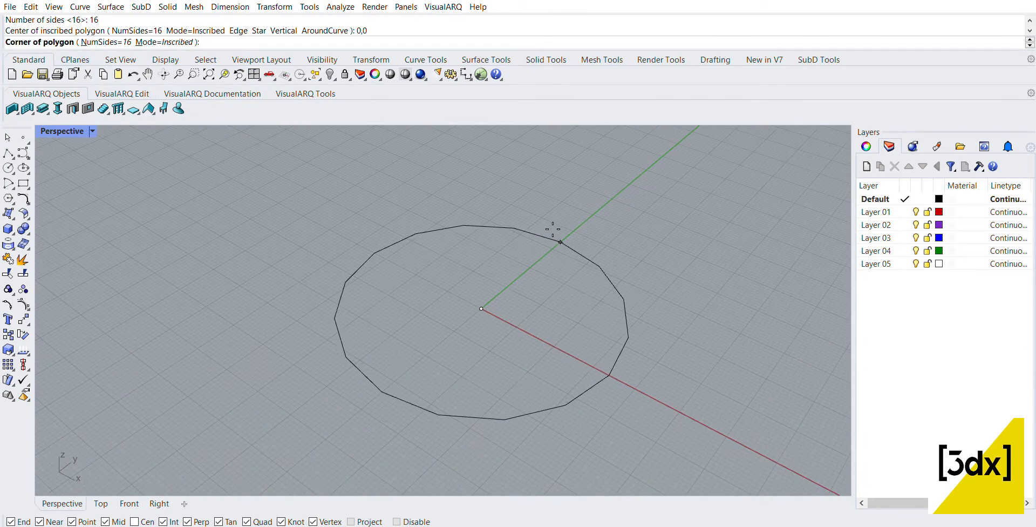
type("25")
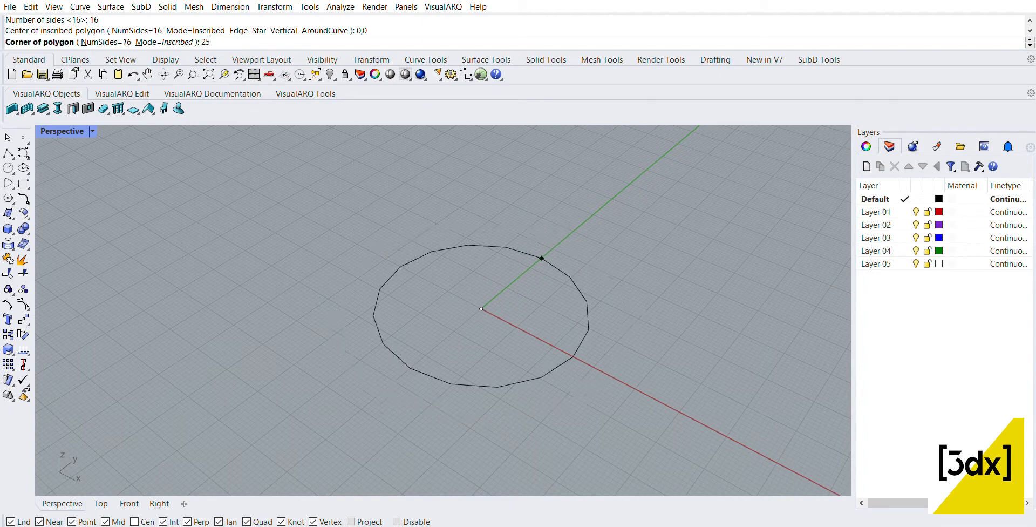
key("Return")
left_click(553, 229)
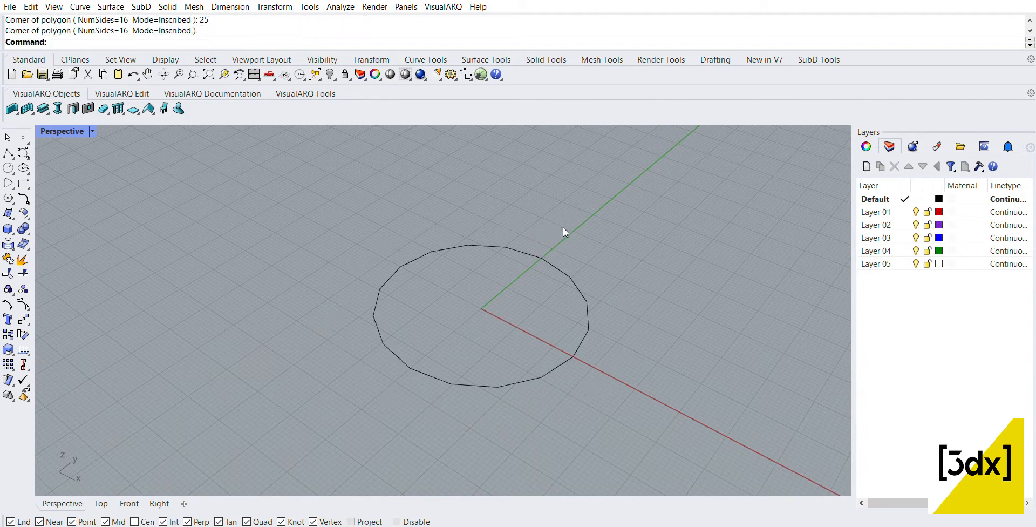
- Extrude the polygon curve vertically by 35 as an open surface, keeping the input curve
right_click_drag(562, 228, 568, 302)
left_click(566, 298)
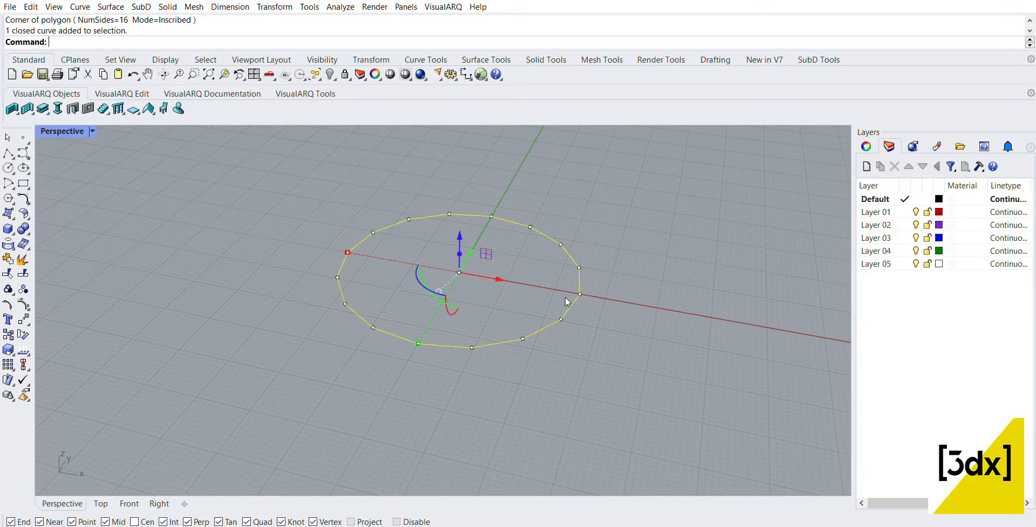
type("ExtrudeCrv")
key("Return")
right_click_drag(572, 304, 559, 234)
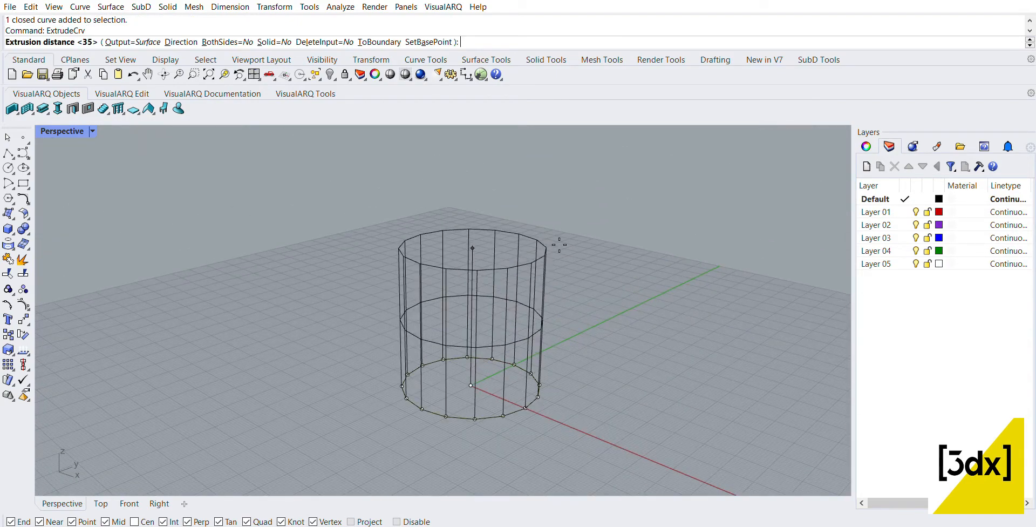
type("35")
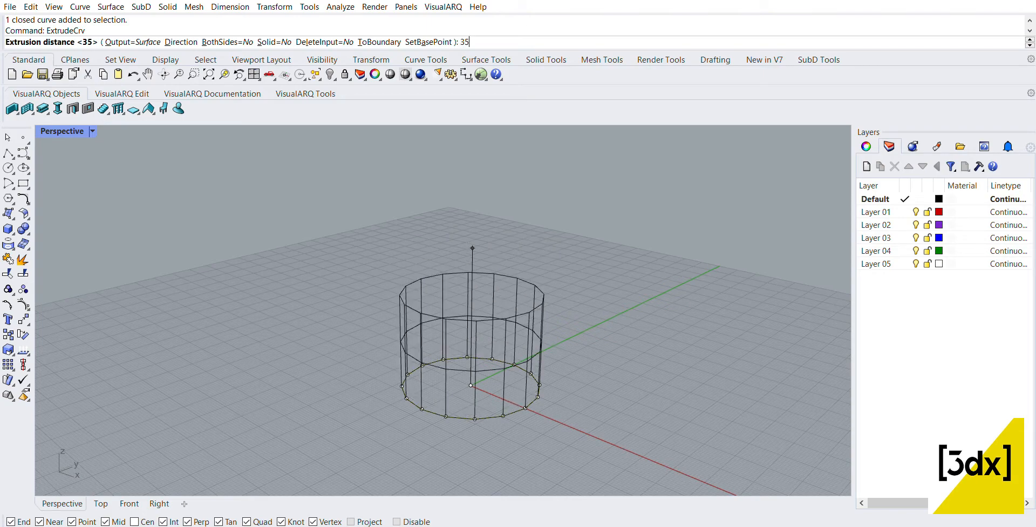
key("Return")
left_click(597, 289)
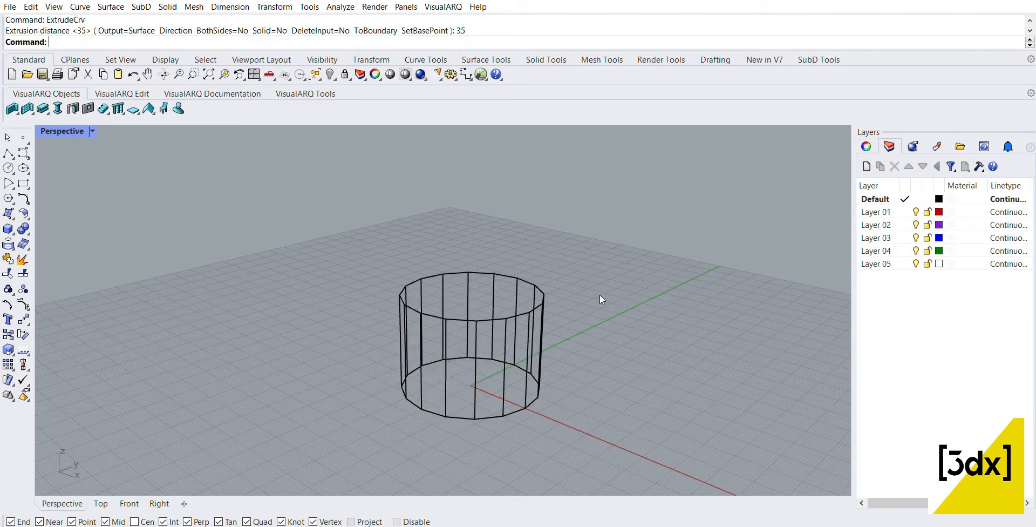
- Set the Perspective viewport to Shaded display mode and view the extruded prism from several angles
right_click_drag(626, 372, 648, 348)
right_click_drag(589, 318, 626, 336)
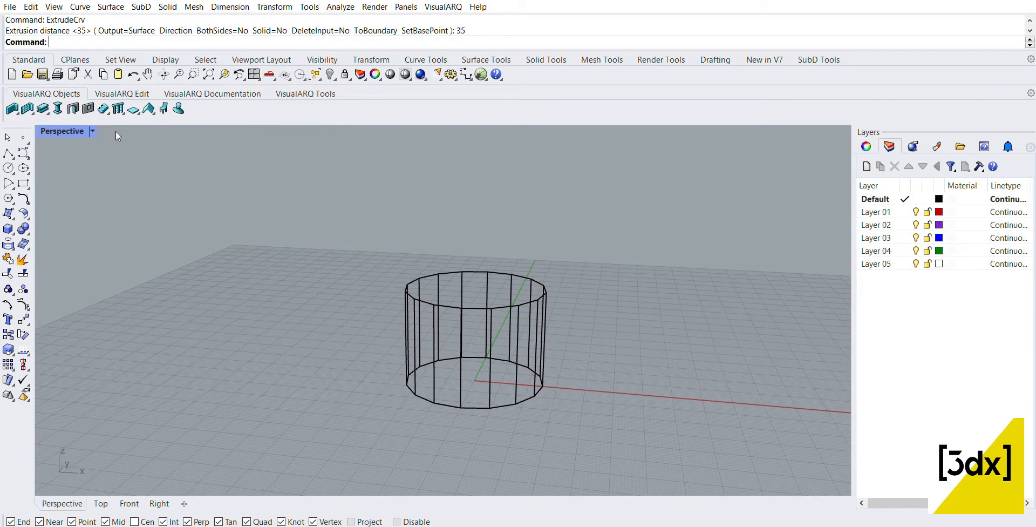
key("ctrl+alt+s")
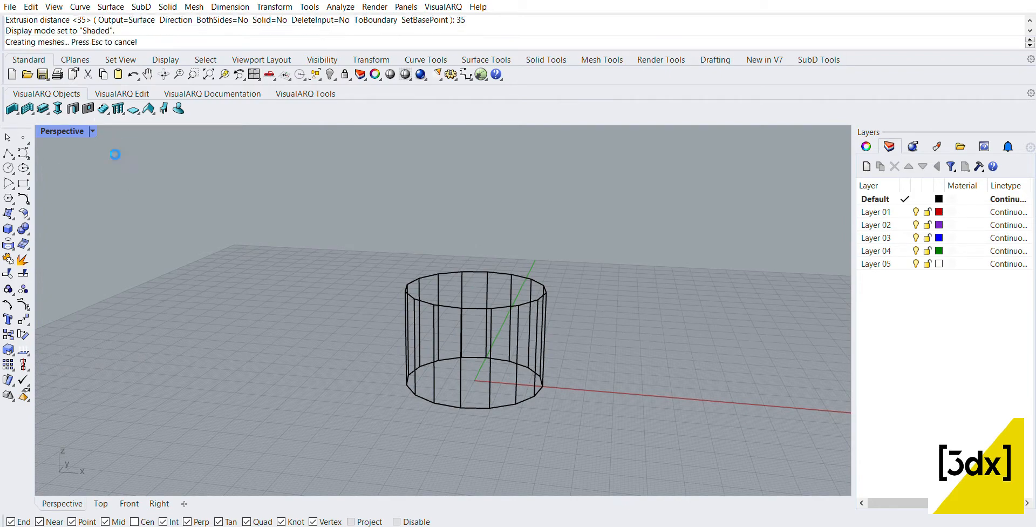
mouse_move(538, 339)
right_mouse_down()
mouse_move(426, 355)
mouse_move(551, 366)
mouse_move(562, 361)
mouse_move(535, 327)
mouse_move(508, 337)
mouse_move(433, 324)
mouse_move(518, 331)
mouse_move(578, 315)
mouse_move(479, 318)
right_mouse_up()
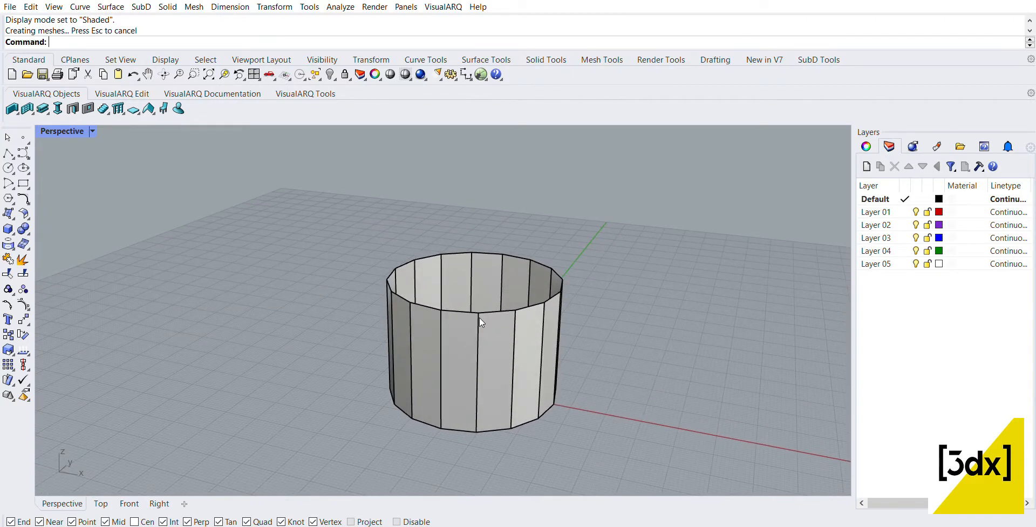
right_click_drag(480, 317, 484, 336)
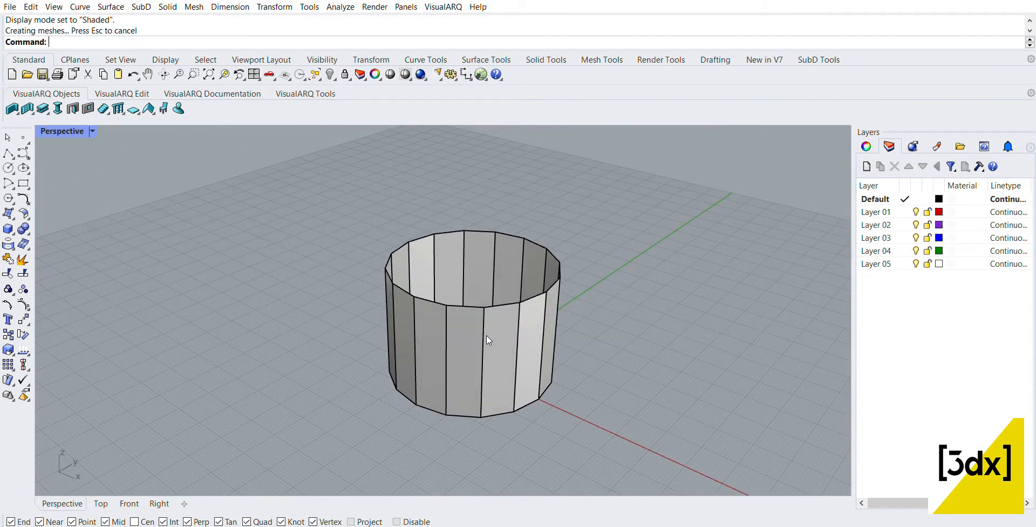
- Turn on the solid edit points of the extruded 16-sided surface
scroll(493, 348, "up", 3)
left_click(492, 348)
right_click_drag(492, 347, 527, 345)
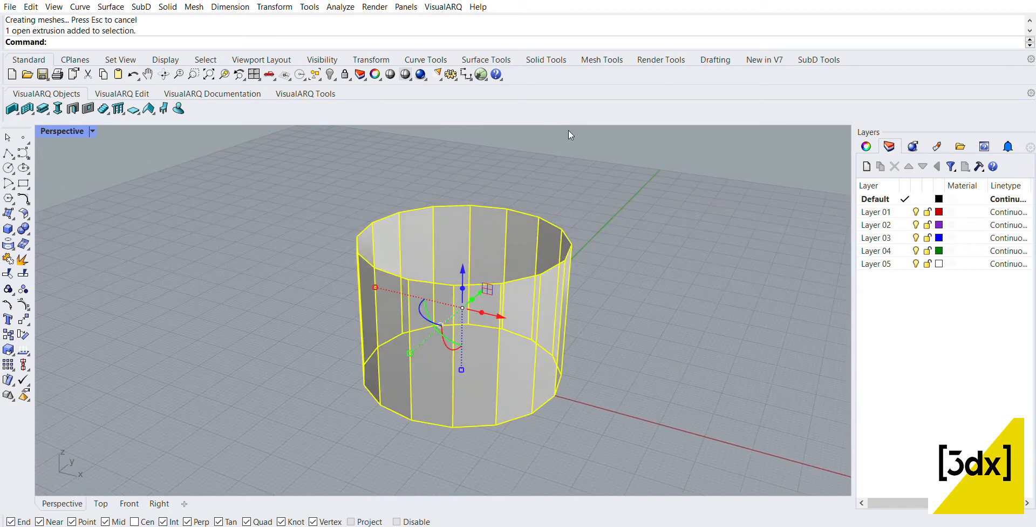
left_click(547, 58)
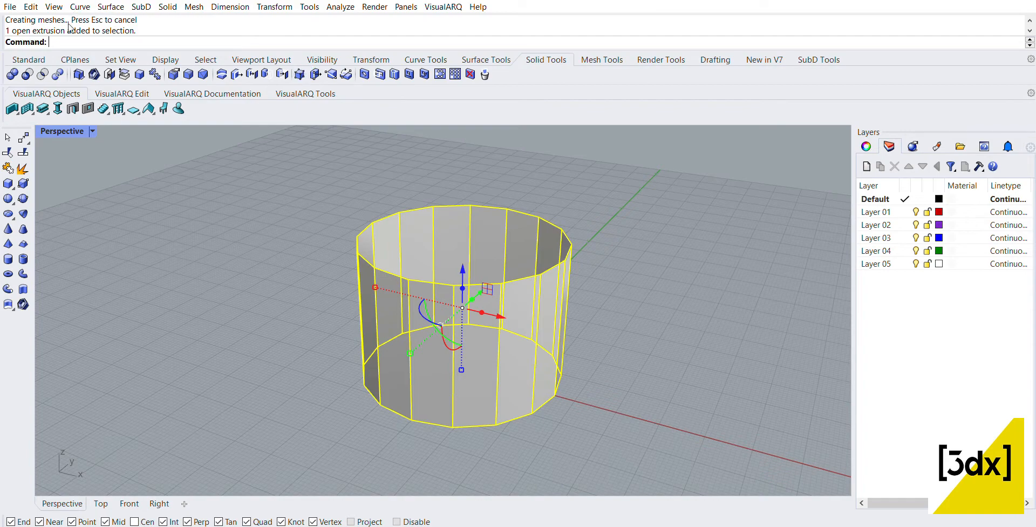
type("Soli")
left_click(300, 69)
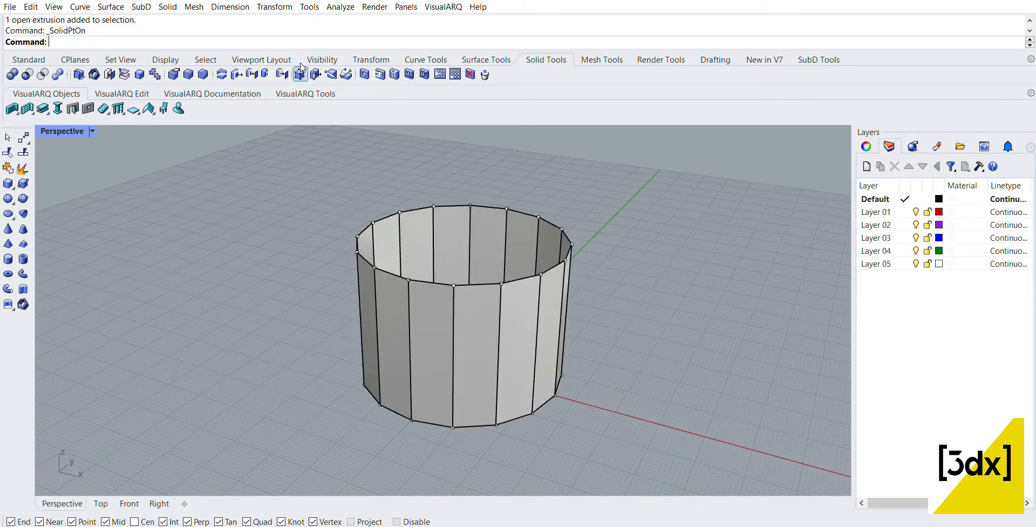
scroll(510, 211, "down", 1)
scroll(509, 203, "up", 1)
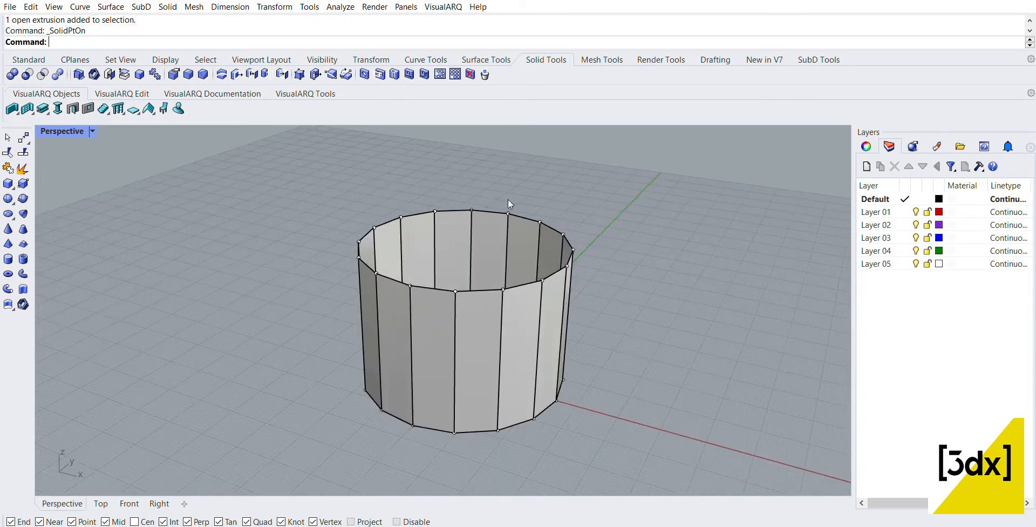
- Switch from the single Perspective view to the four-viewport layout, with the Top viewport active
double_click(82, 129)
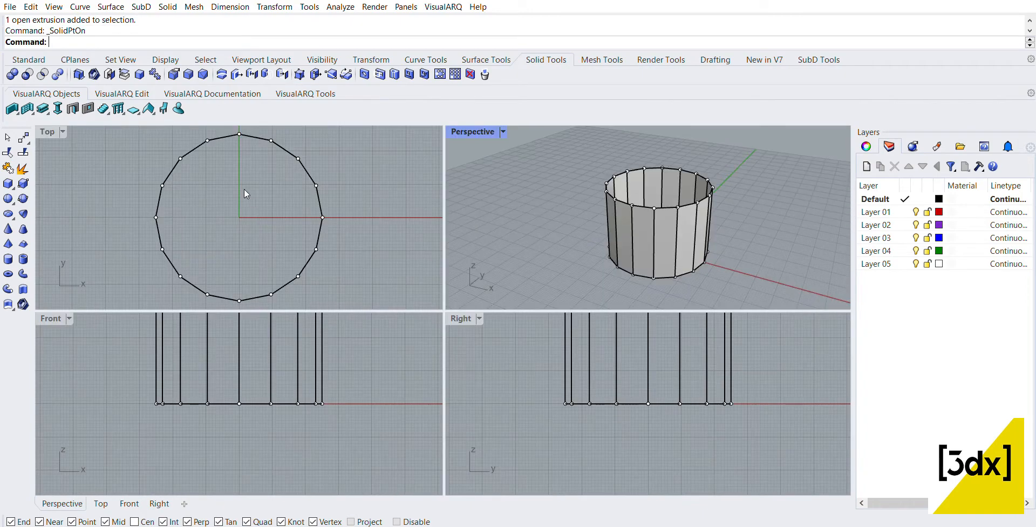
scroll(248, 189, "down", 1)
double_click(52, 130)
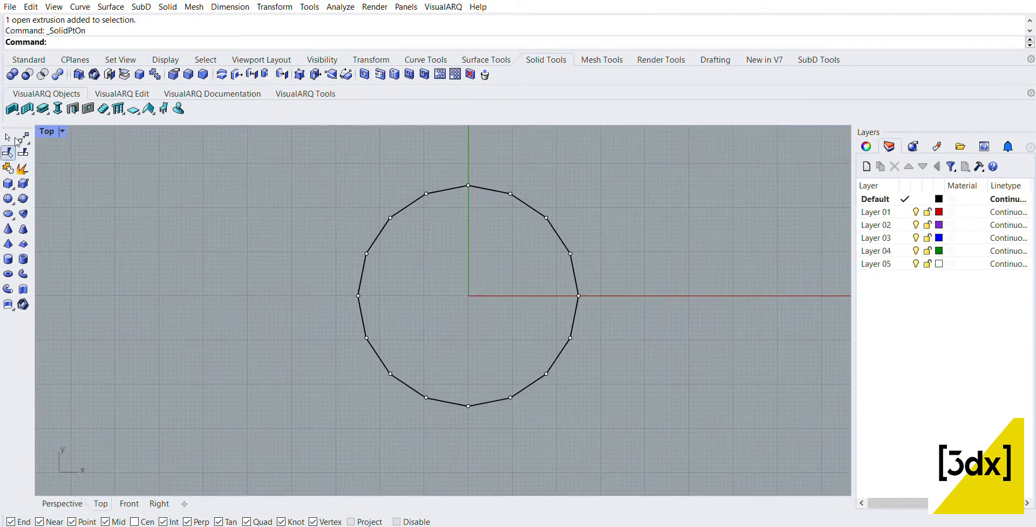
double_click(51, 131)
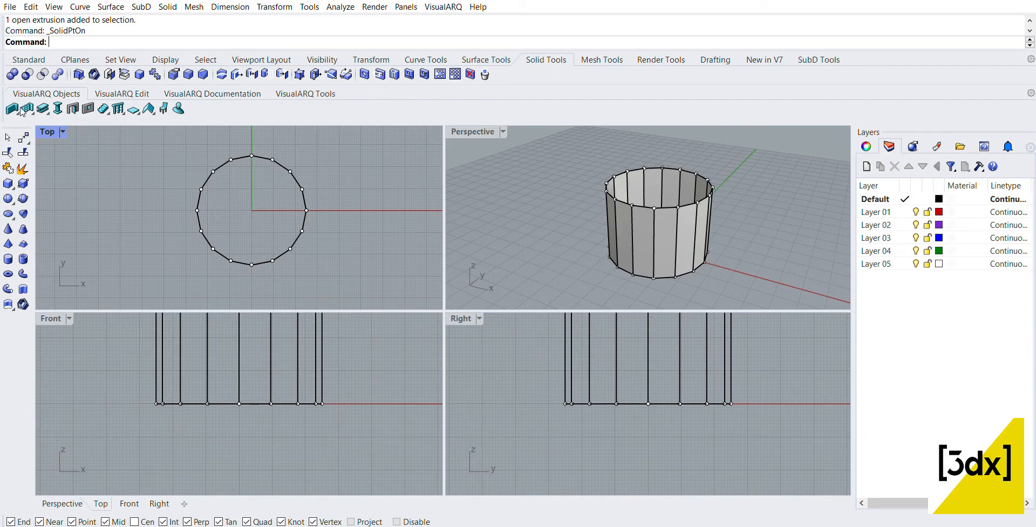
double_click(50, 131)
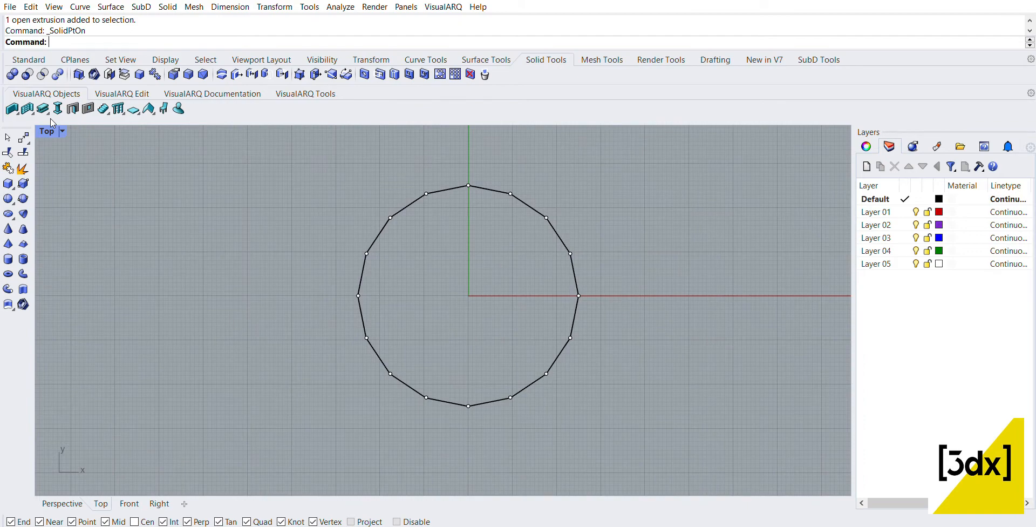
double_click(50, 121)
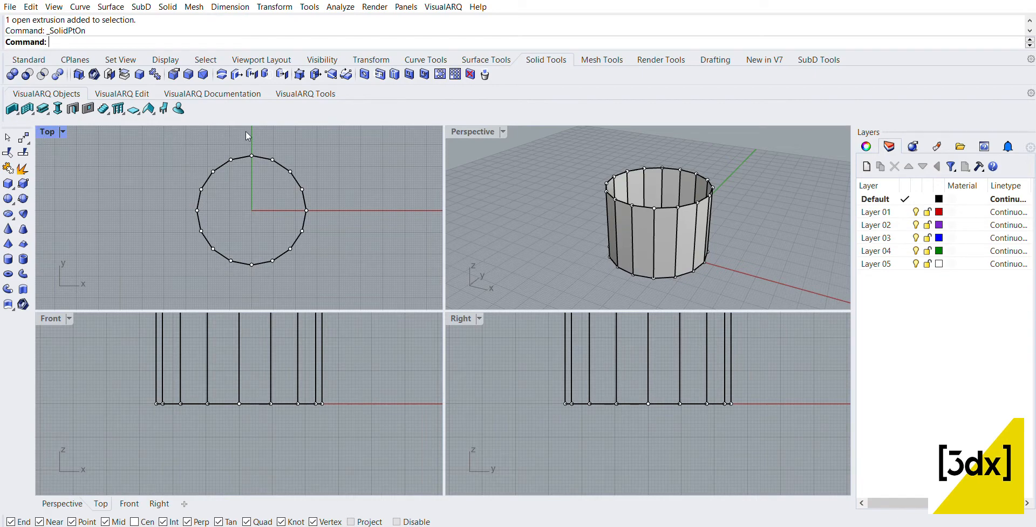
- In the Top view, select every second corner's upper and lower edit points, clockwise from the uppermost to the lower-right corner
scroll(247, 134, "up", 4)
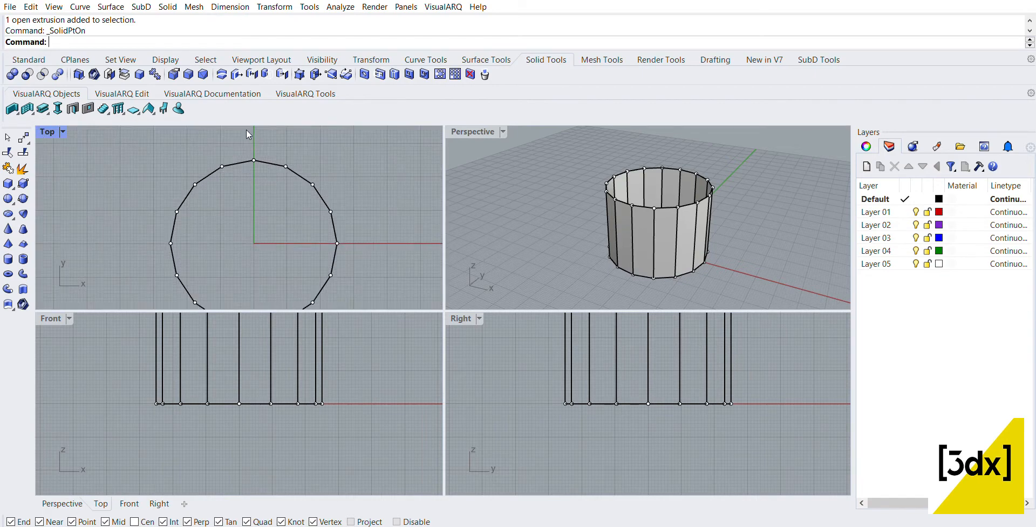
left_click_drag(246, 131, 316, 165)
scroll(324, 191, "up", 4)
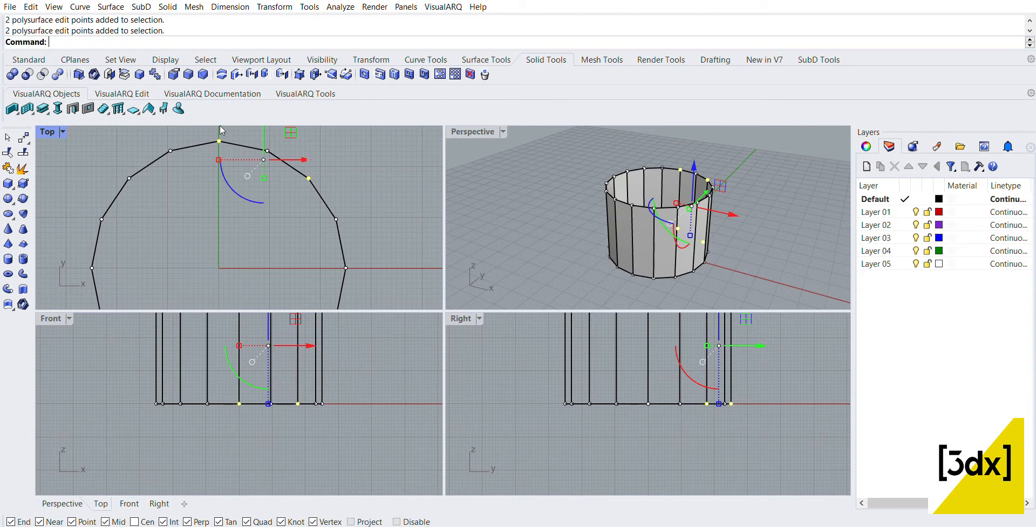
right_click_drag(742, 206, 740, 243)
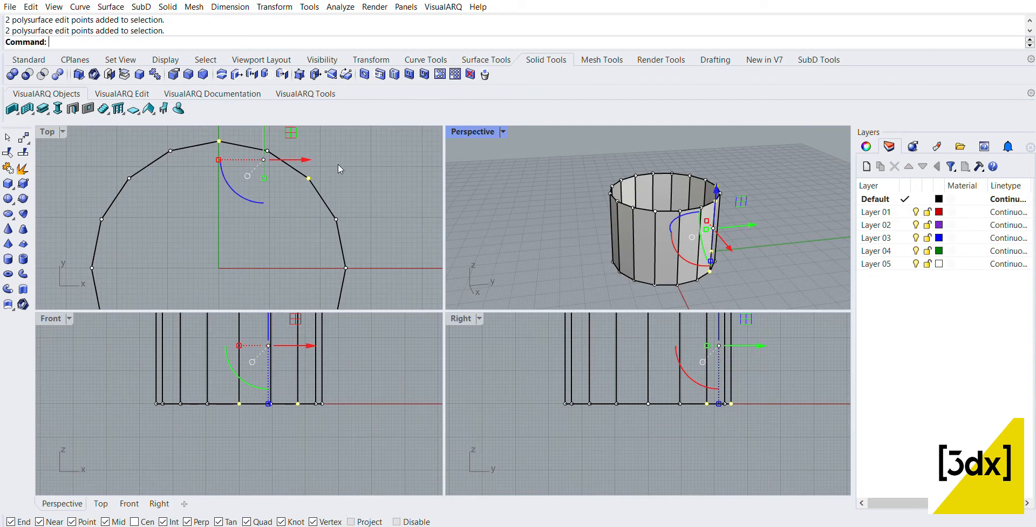
left_click(362, 260)
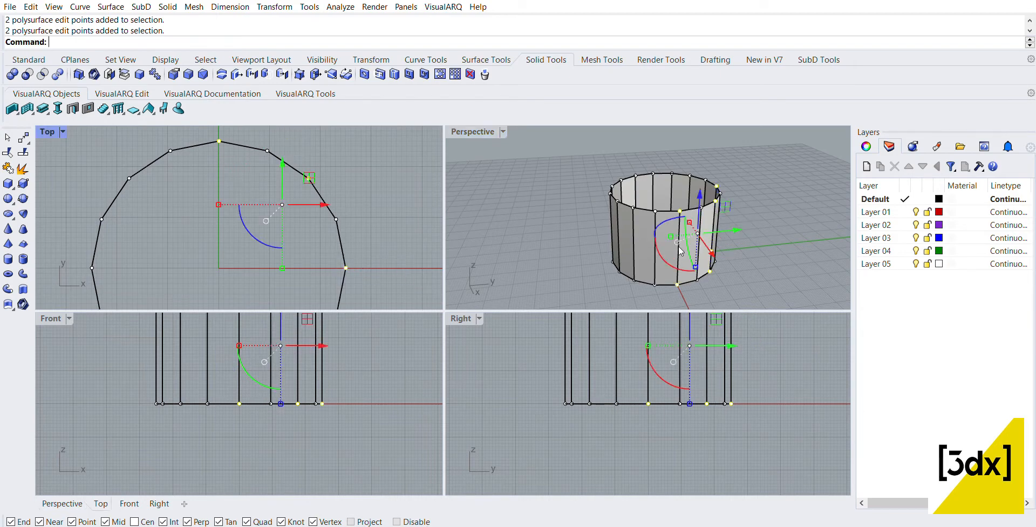
left_click(681, 207, "shift")
scroll(324, 205, "down", 3)
scroll(315, 273, "up", 2)
scroll(319, 264, "up", 2)
left_click_drag(319, 235, 371, 287, "shift")
scroll(362, 189, "down", 4)
scroll(270, 274, "up", 4)
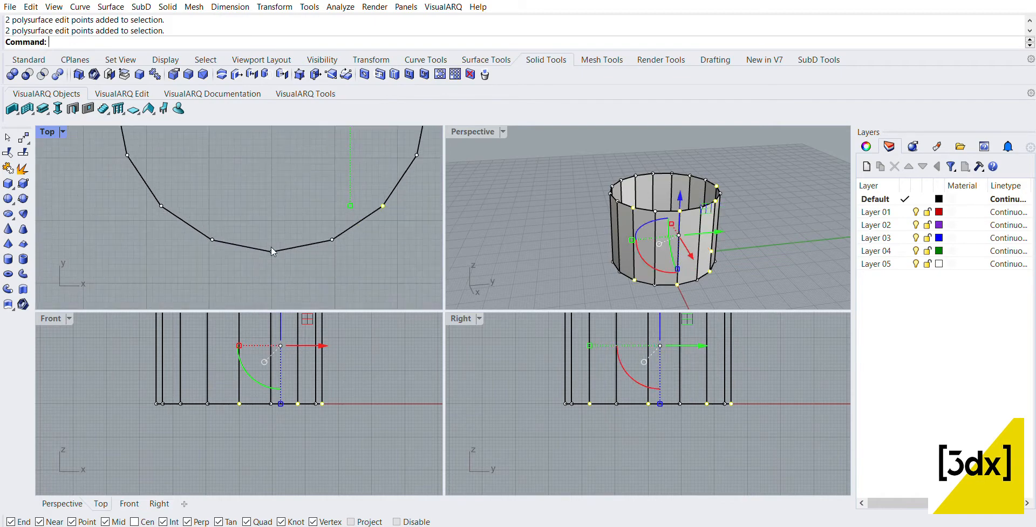
- Add the remaining alternate corners' edit points to the selection, from the lowest corner round to the upper-left one in the Top view
left_click_drag(259, 233, 314, 285, "shift")
scroll(304, 250, "down", 4)
scroll(228, 225, "up", 4)
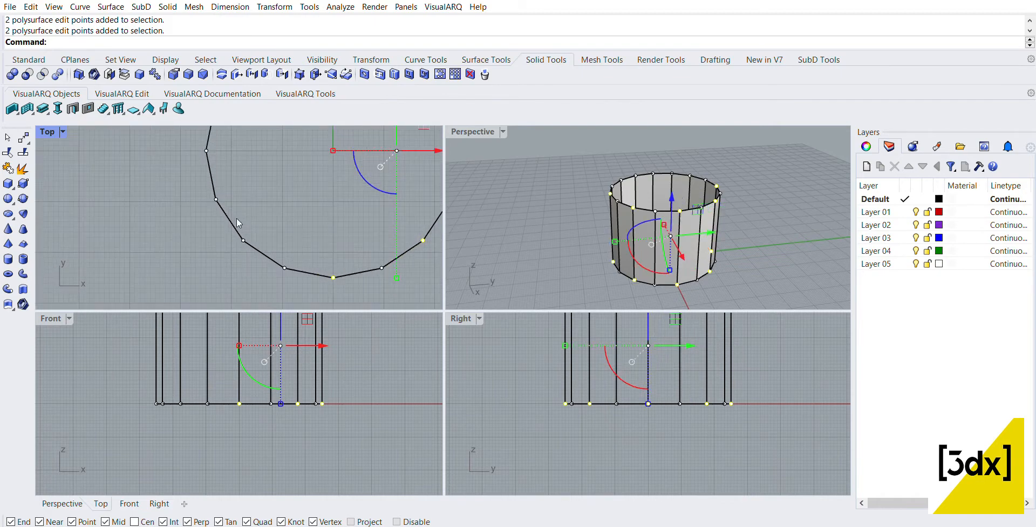
left_click_drag(221, 238, 264, 255, "shift")
scroll(265, 255, "down", 4)
scroll(192, 144, "up", 4)
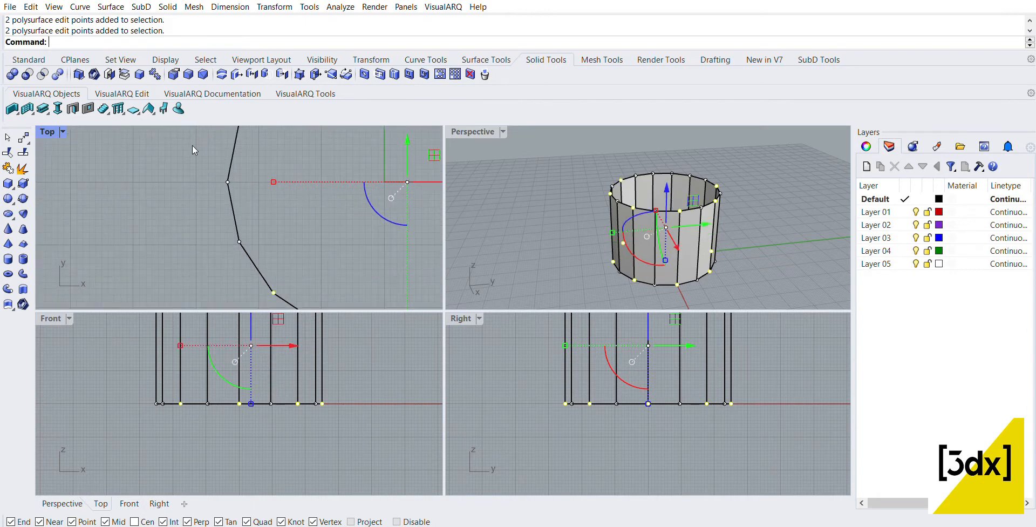
left_click_drag(192, 144, 263, 200, "shift")
scroll(267, 143, "down", 4)
scroll(266, 148, "up", 4)
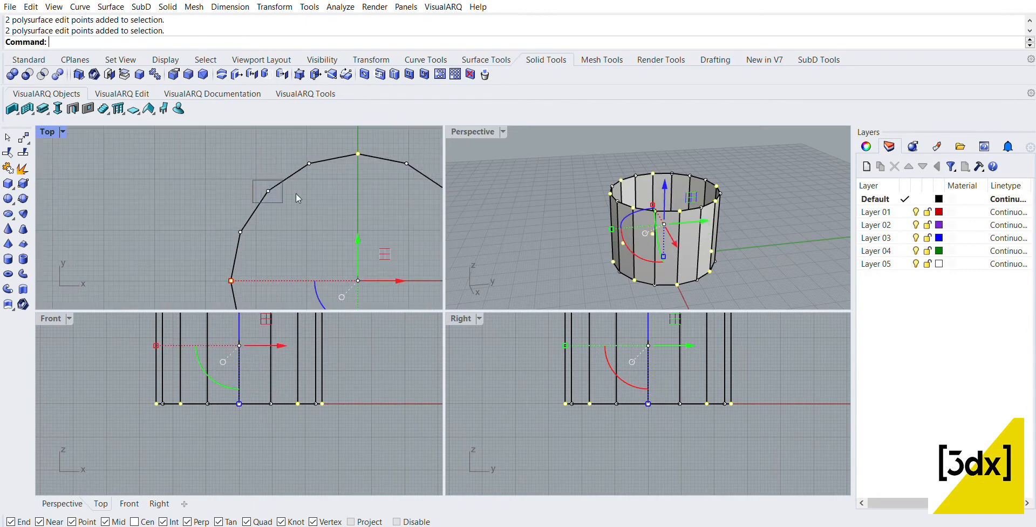
- Maximize the Perspective view and move the selected alternate edit points straight up along Z to form a zigzag at both rims
double_click(478, 131)
scroll(499, 268, "down", 3)
scroll(486, 265, "up", 2)
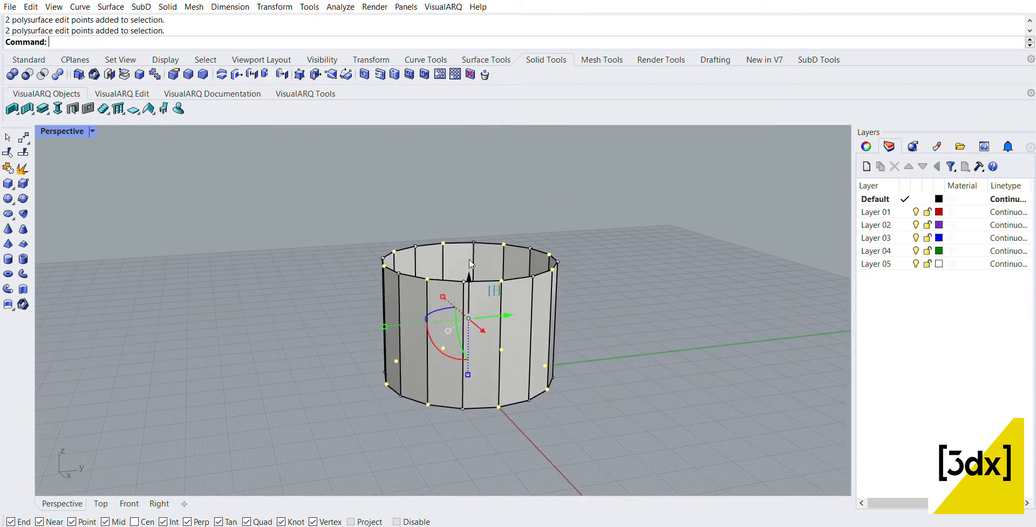
left_click_drag(471, 264, 477, 200)
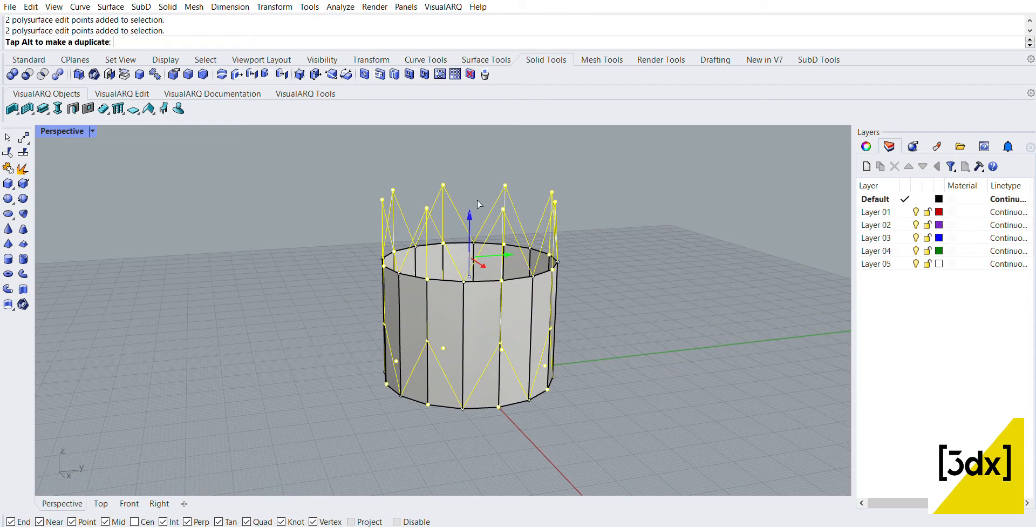
mouse_move(478, 199)
left_mouse_down()
mouse_move(477, 181)
mouse_move(476, 200)
left_mouse_up()
left_click_drag(475, 200, 475, 178)
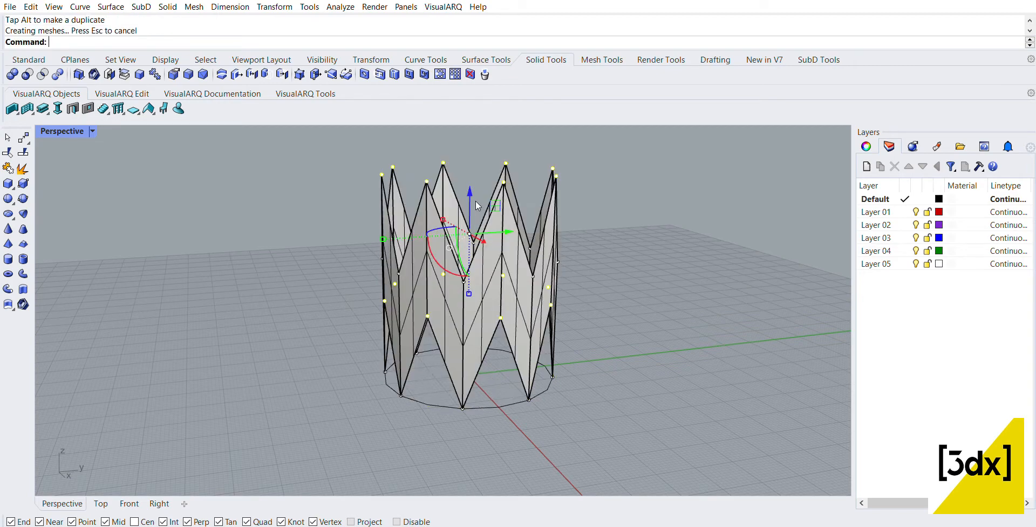
- Turn off the solid edit points and select the zigzag polysurface
left_click(644, 292)
right_click_drag(504, 343, 465, 334)
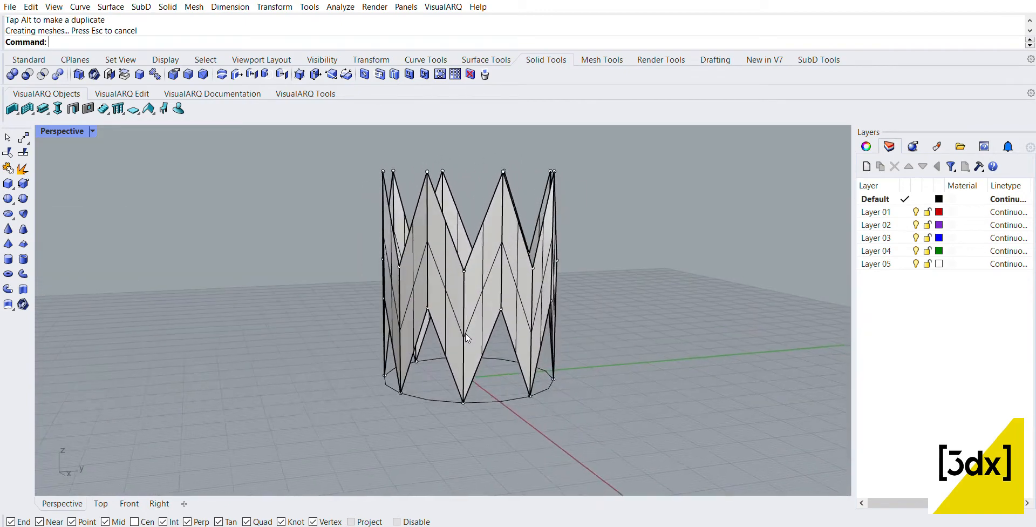
right_click_drag(574, 370, 546, 313)
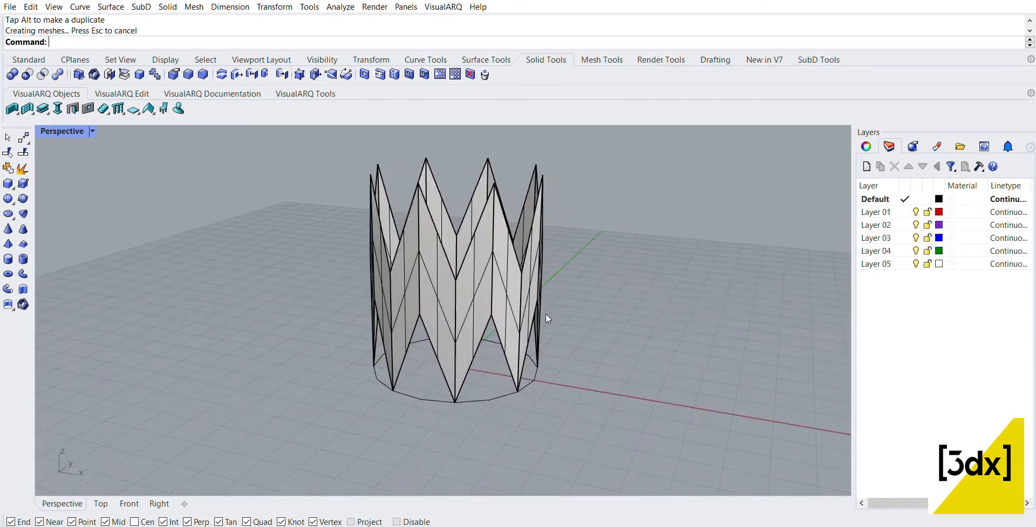
left_click(484, 297)
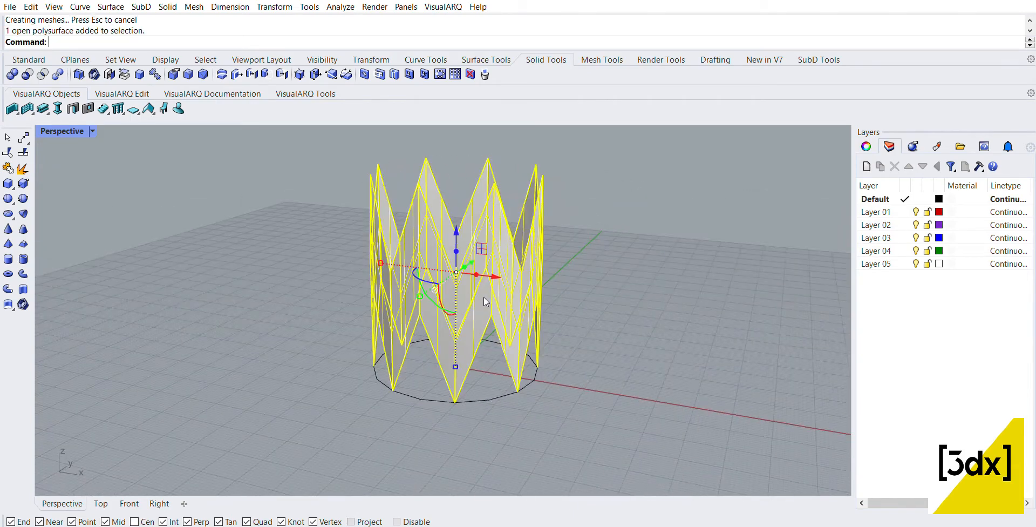
- In the maximized Front viewport, copy the polysurface straight up from its lower-right base corner to the matching corner on its upper rim
double_click(62, 130)
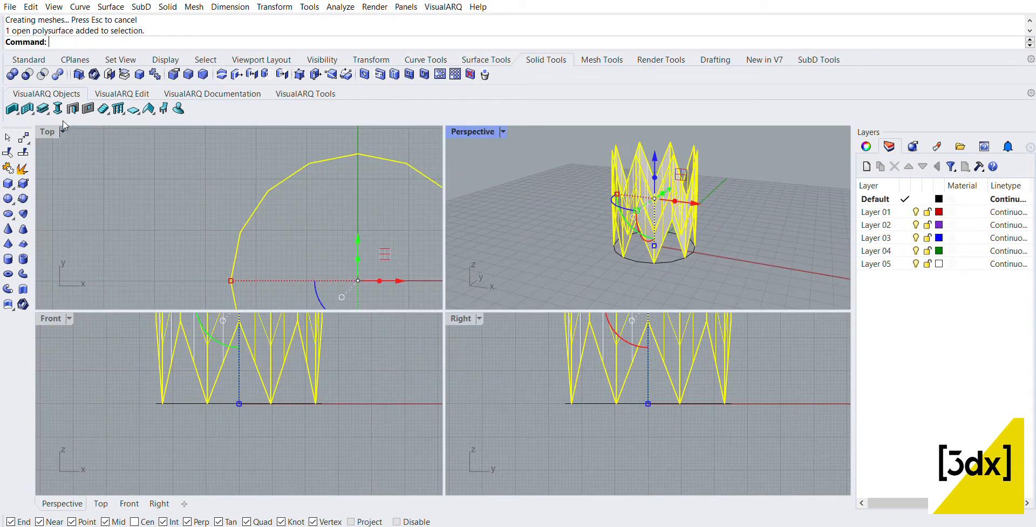
double_click(50, 318)
scroll(351, 395, "down", 5)
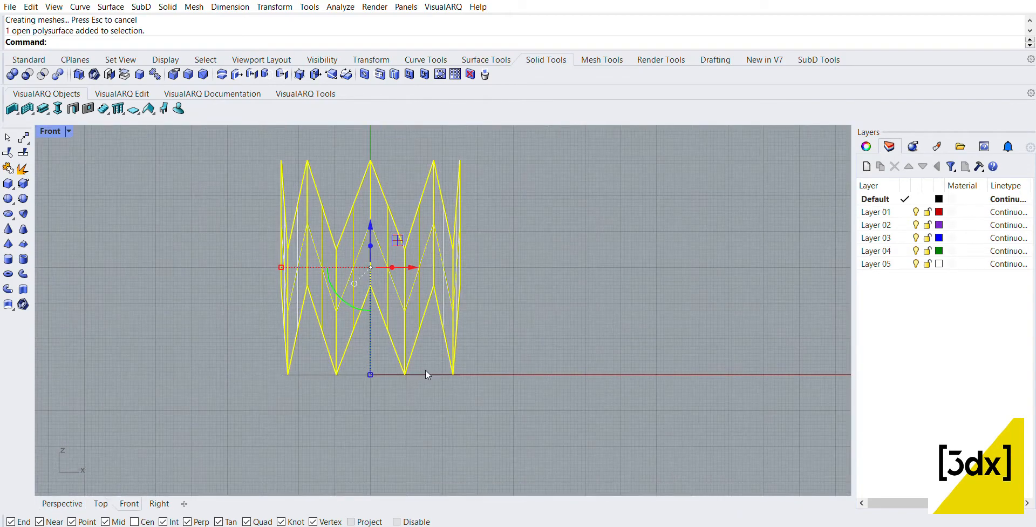
type("copy")
key("Return")
left_click(453, 374)
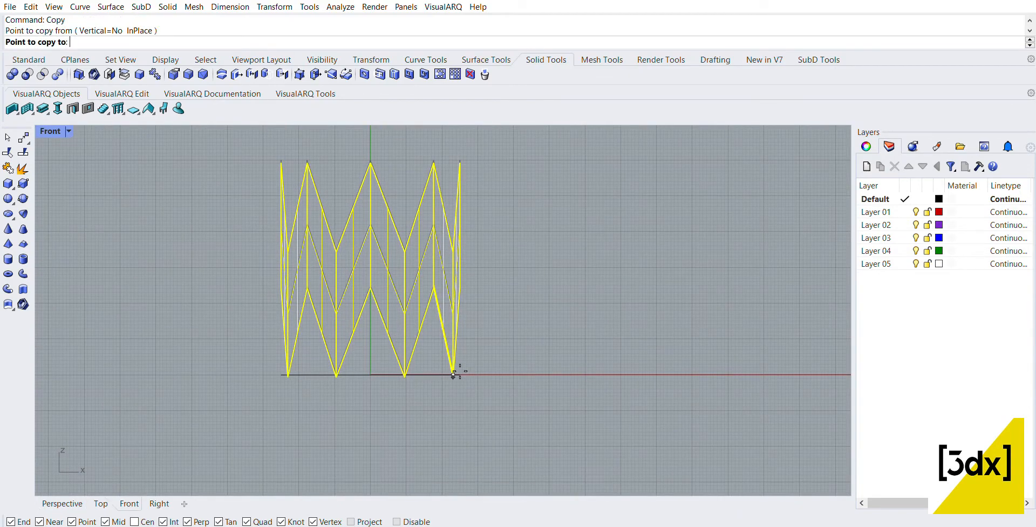
scroll(442, 418, "down", 8)
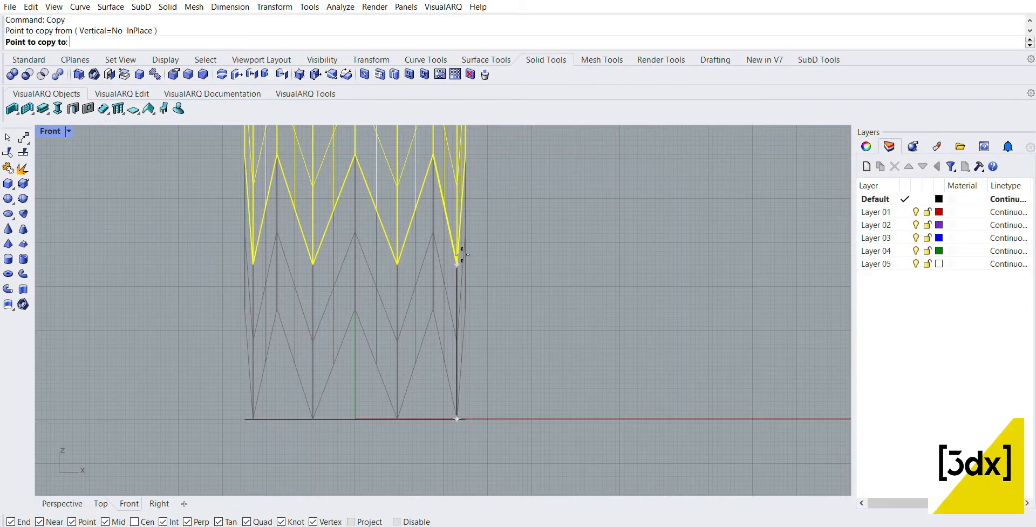
left_click(456, 268)
scroll(445, 382, "down", 8)
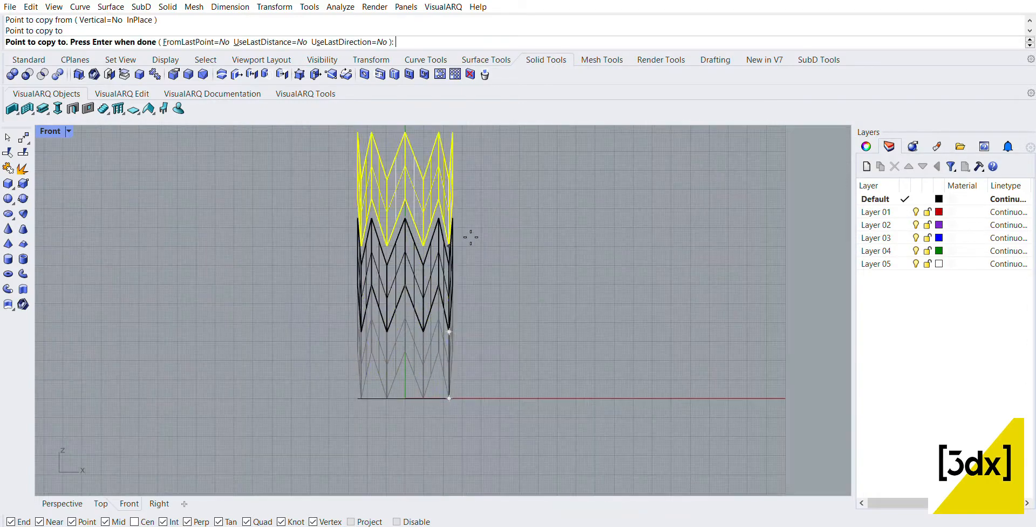
- Place a second copy on the matching upper-rim corner of the first copy and end the copying
scroll(463, 238, "up", 6)
left_click(424, 307)
scroll(563, 254, "down", 5)
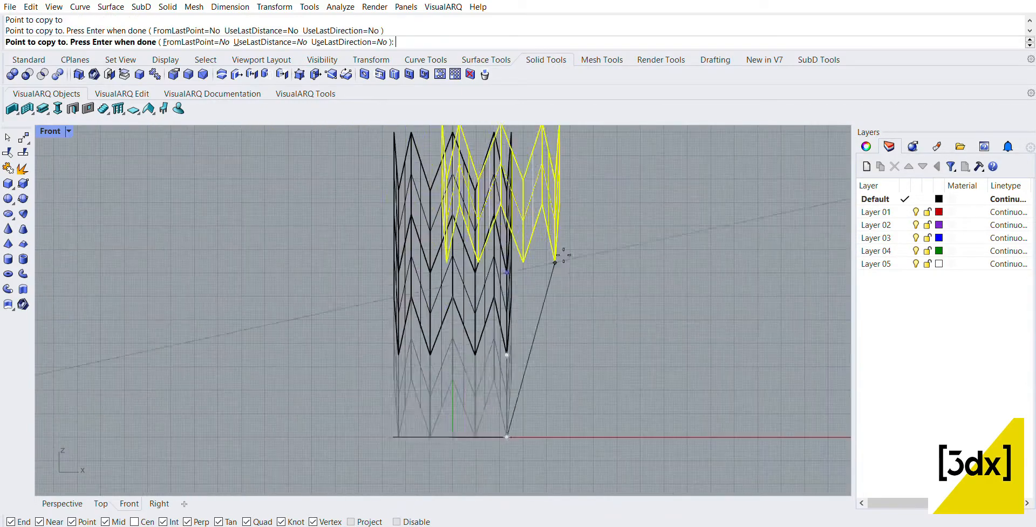
key("Return")
scroll(569, 254, "down", 5)
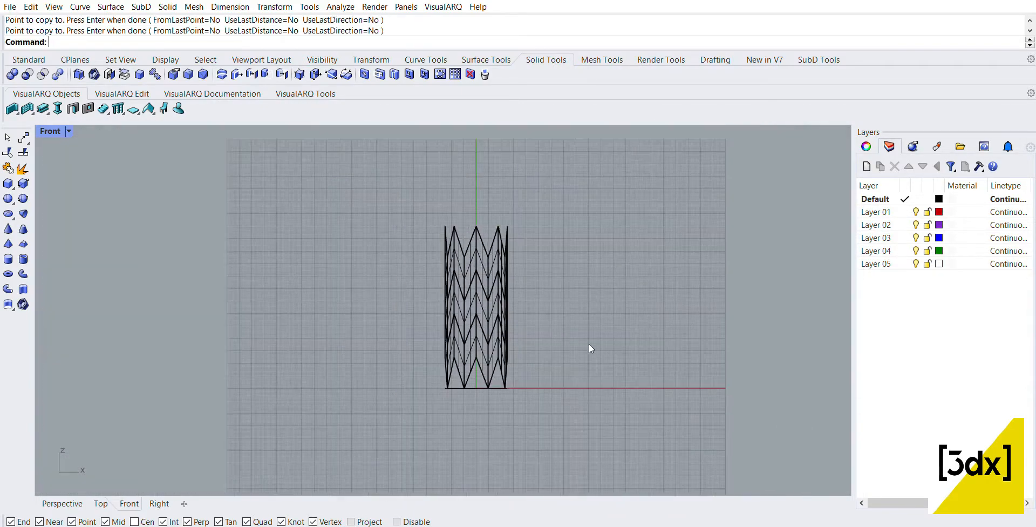
- Select all three stacked zigzag rings and turn on their solid edit points
left_click_drag(591, 348, 421, 238)
scroll(502, 278, "up", 2)
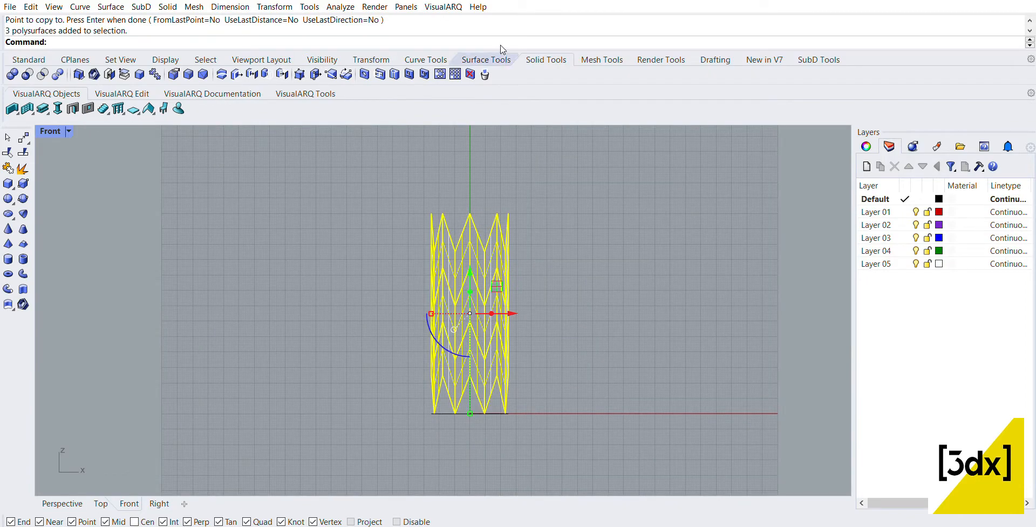
left_click(300, 74)
scroll(378, 208, "up", 2)
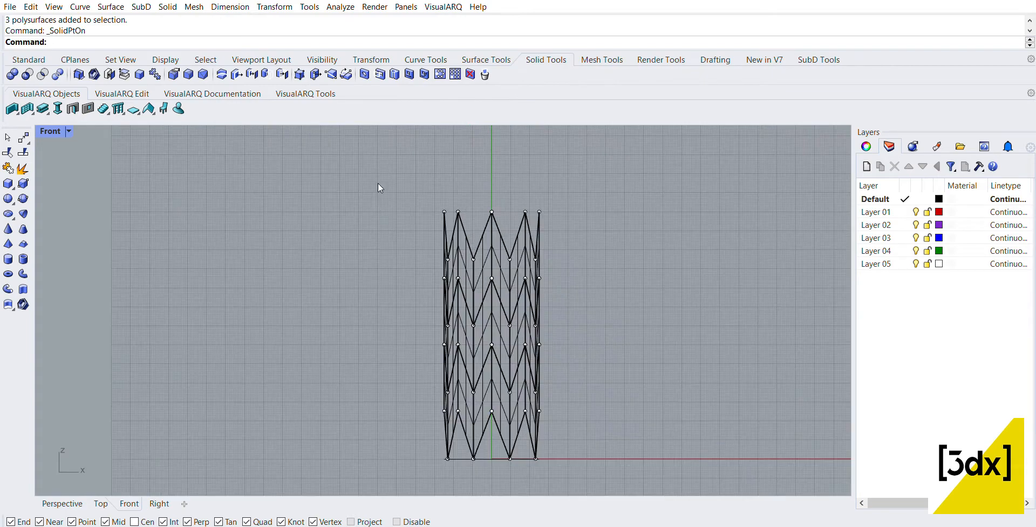
- Select the edit points of the topmost zigzag rim plus those of the third rim down
left_click_drag(378, 188, 592, 252)
scroll(514, 365, "up", 1)
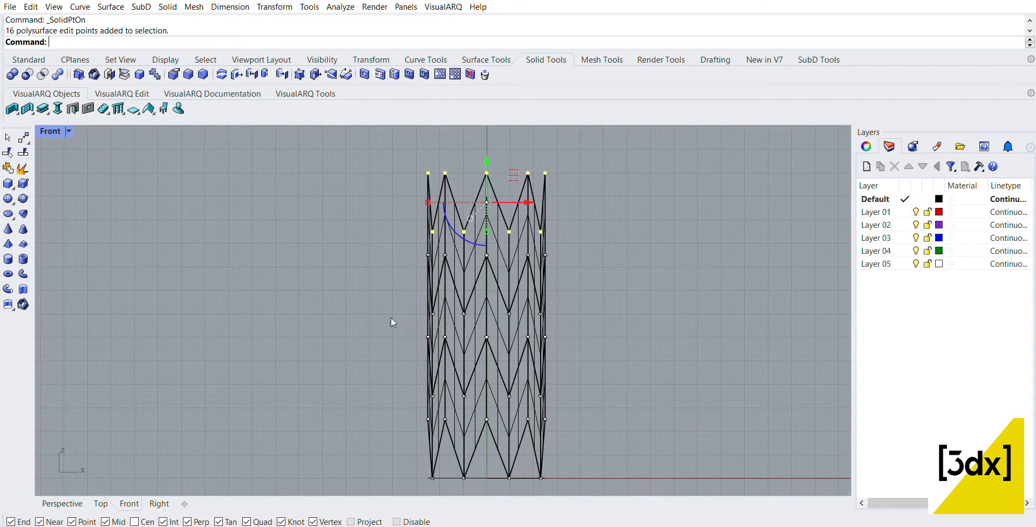
left_click_drag(386, 327, 581, 396, "shift")
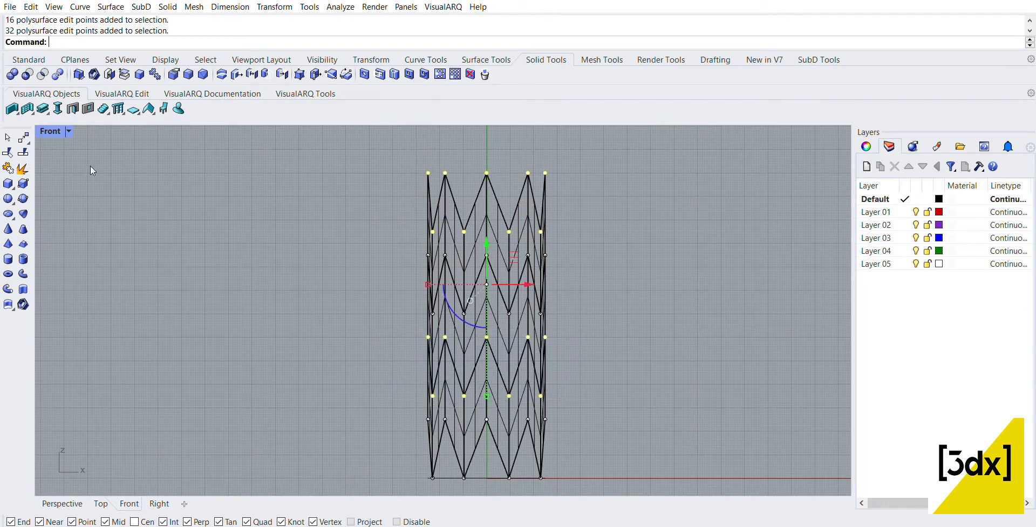
- Maximize the Top viewport and scale the selected edit points outward from the center along X
double_click(50, 131)
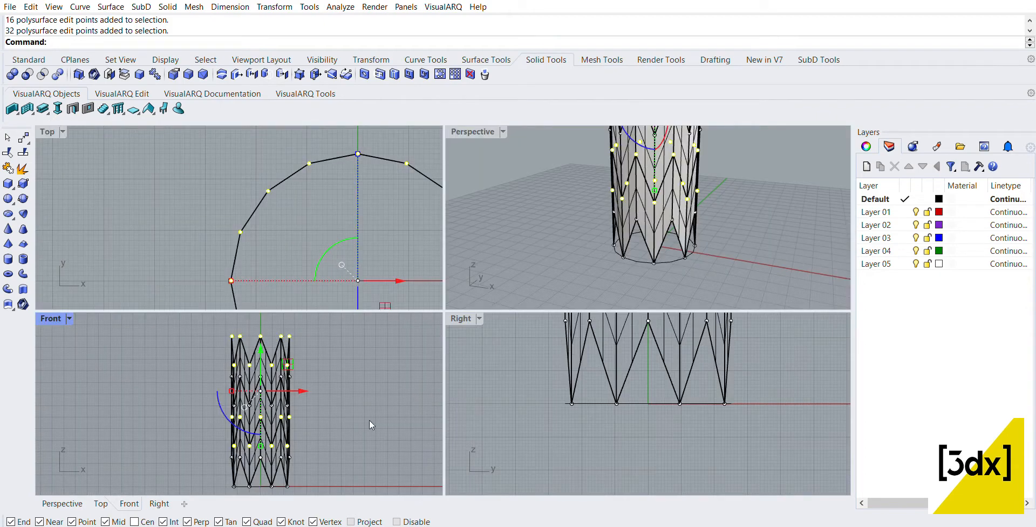
scroll(232, 158, "down", 4)
double_click(47, 131)
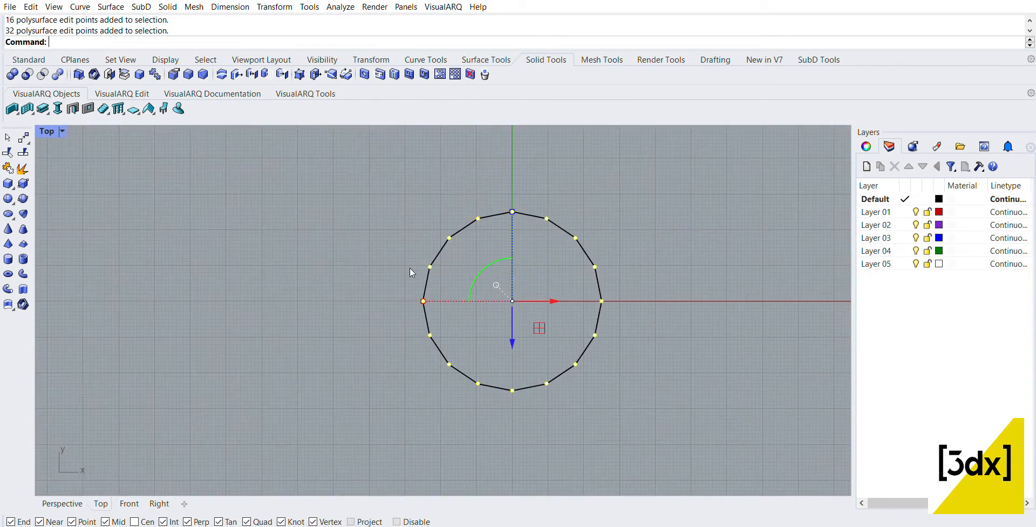
scroll(411, 306, "up", 4)
key("Escape")
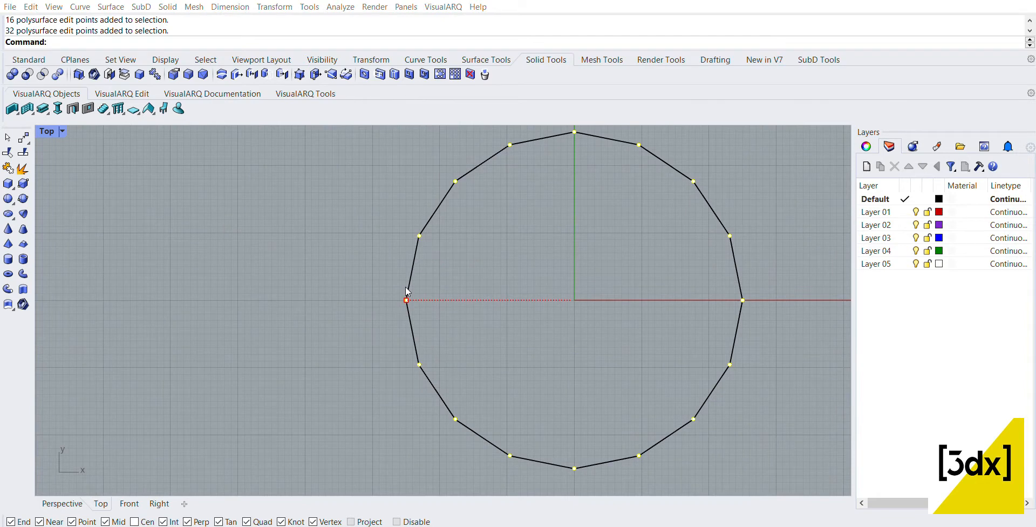
key("Return")
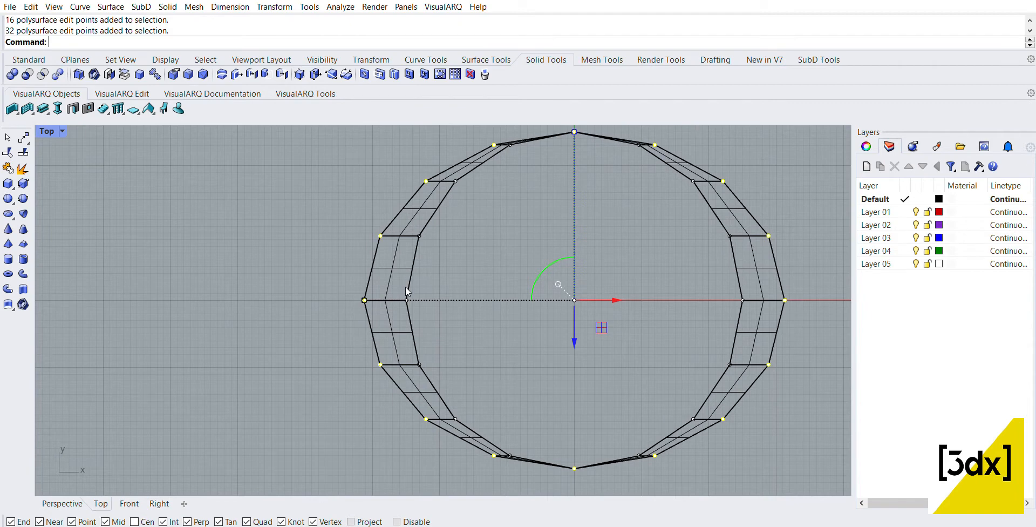
- Scale the same edit points outward along Y to match the X scaling, and clear the selection
scroll(406, 292, "down", 2)
scroll(479, 184, "up", 2)
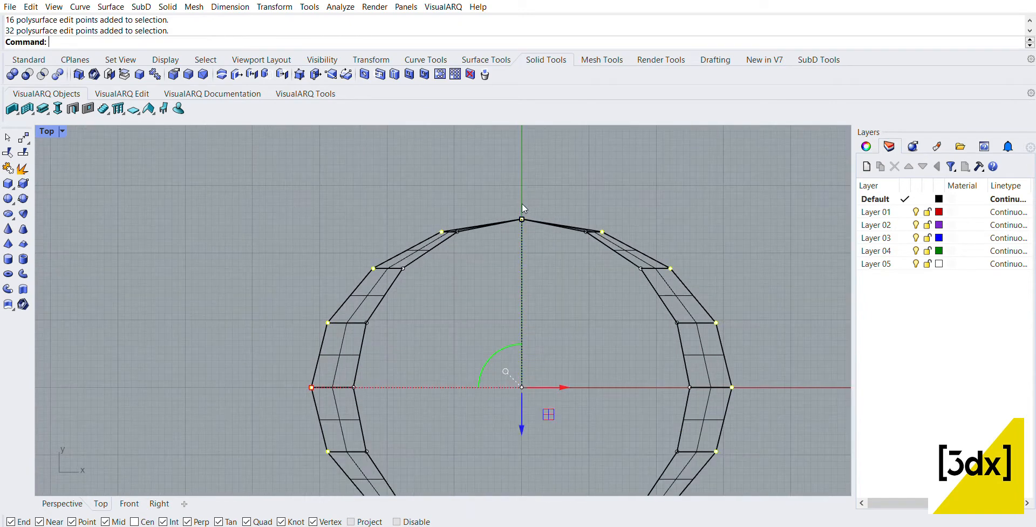
key("ctrl+z")
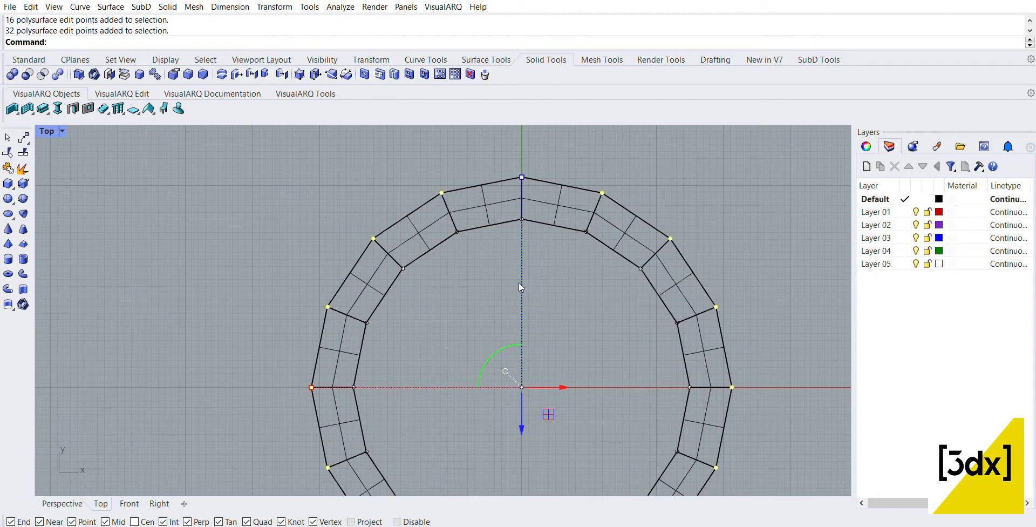
left_click(480, 267)
- Maximize the Perspective viewport and hide the solid edit points of the three flared rings
double_click(47, 130)
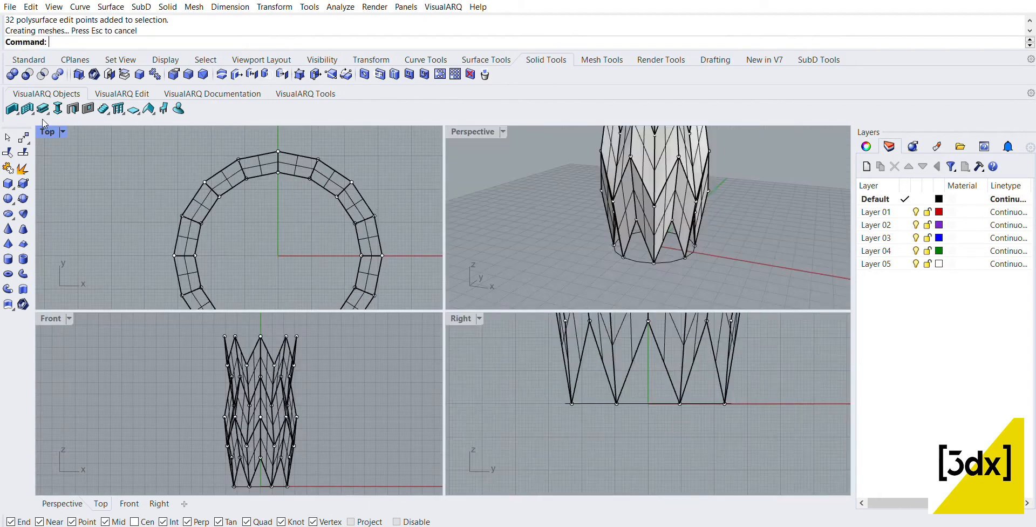
right_click_drag(704, 215, 519, 217)
double_click(487, 132)
right_click_drag(445, 246, 635, 348)
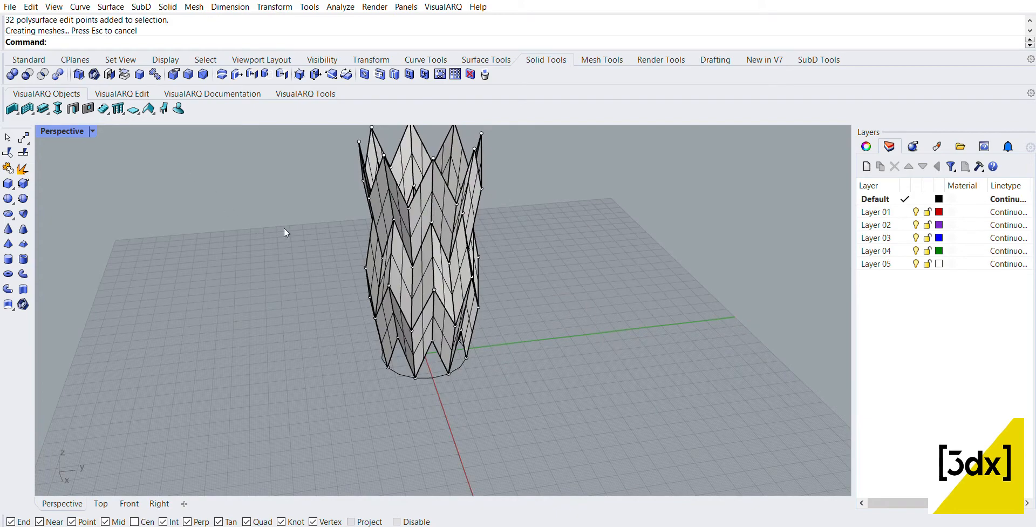
scroll(492, 292, "up", 6)
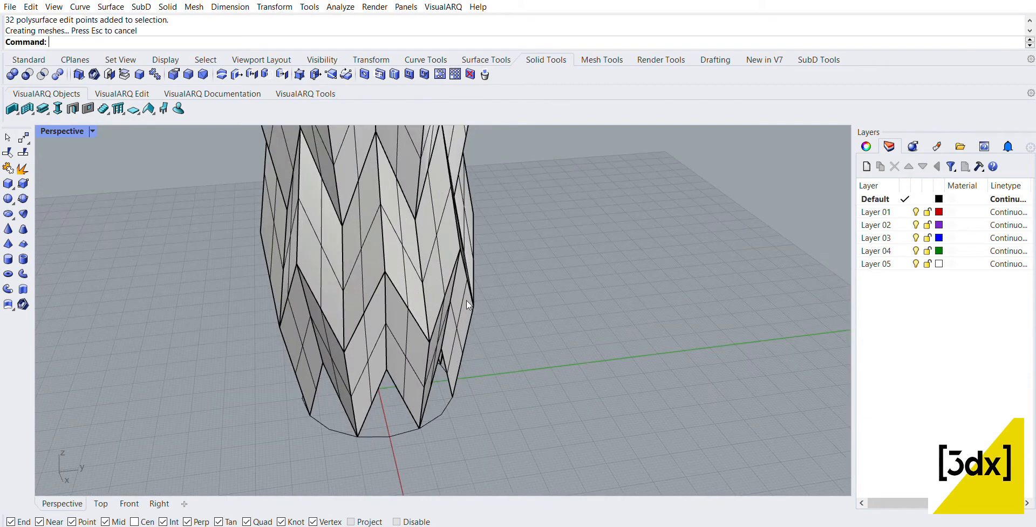
right_click_drag(481, 292, 581, 264)
scroll(482, 292, "down", 4)
scroll(482, 292, "down", 4)
right_click_drag(482, 292, 431, 301)
scroll(432, 297, "up", 6)
- Select the middle and upper rings of the stack, leaving the lowest ring out
left_click(443, 255)
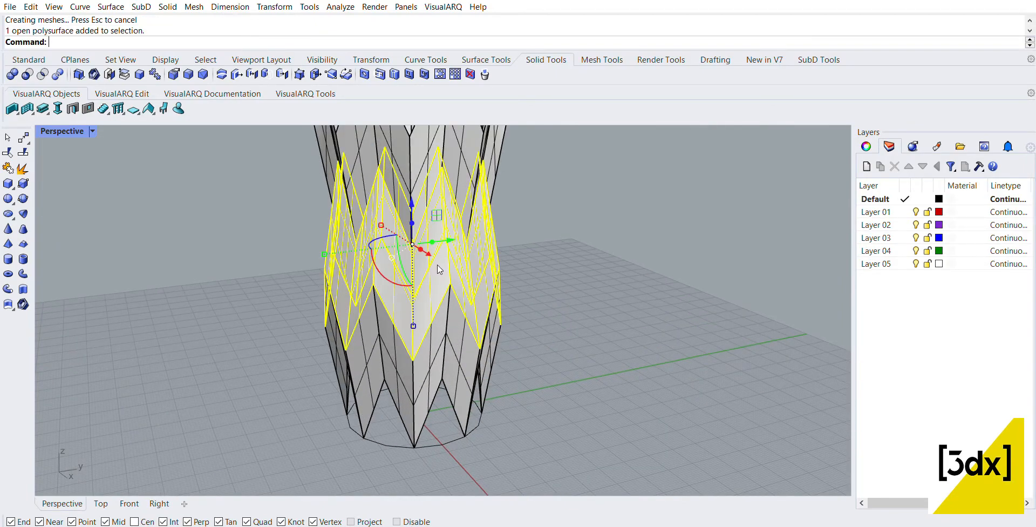
scroll(443, 255, "down", 5)
right_click_drag(442, 255, 524, 340)
scroll(523, 340, "up", 3)
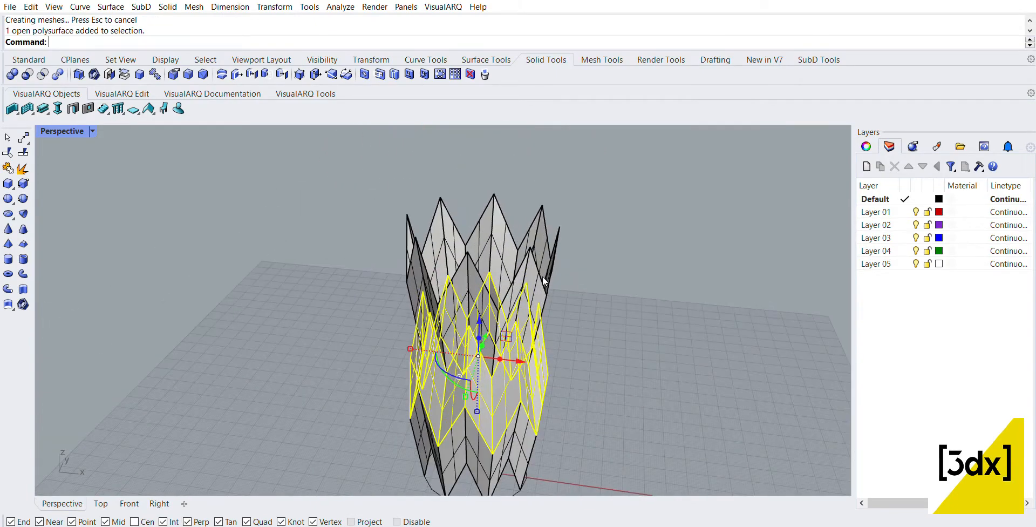
left_click(447, 265, "shift")
right_click_drag(447, 264, 456, 343)
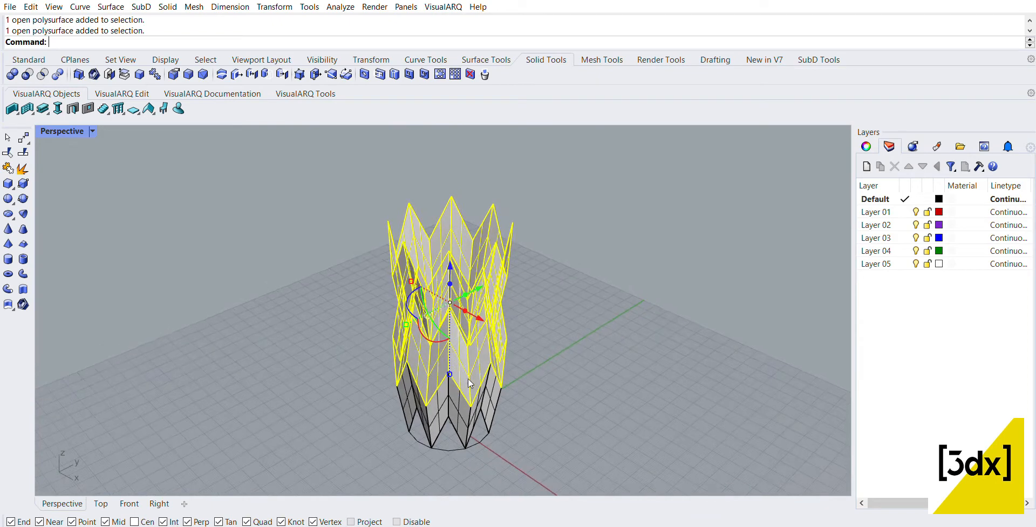
scroll(470, 384, "up", 3)
- Copy the two selected rings upward twice, snapping their lower corner to the matching corner of the stack's top rim each time
type("Copy")
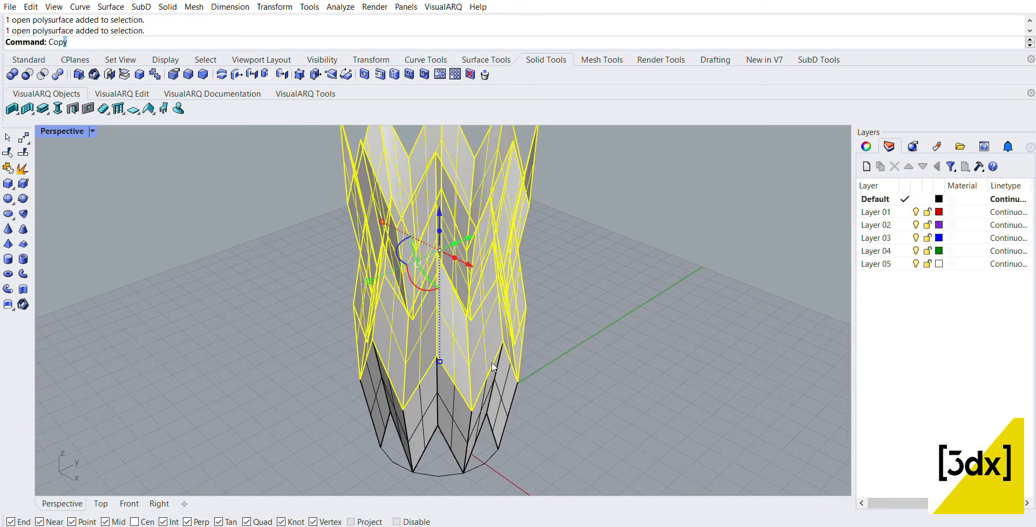
key("Return")
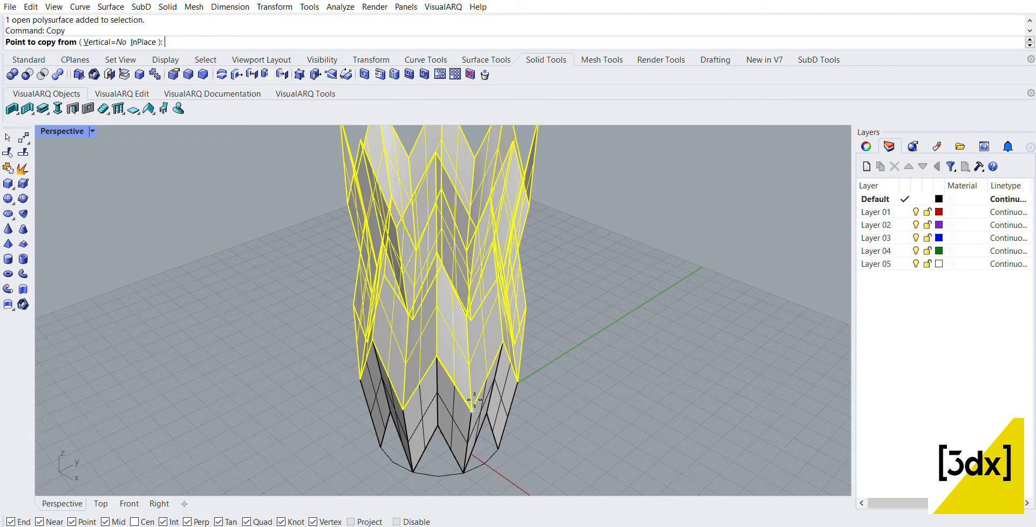
left_click(471, 410)
scroll(465, 274, "down", 7)
scroll(469, 270, "up", 6)
right_click_drag(470, 277, 574, 249)
scroll(529, 243, "up", 4)
left_click(507, 251)
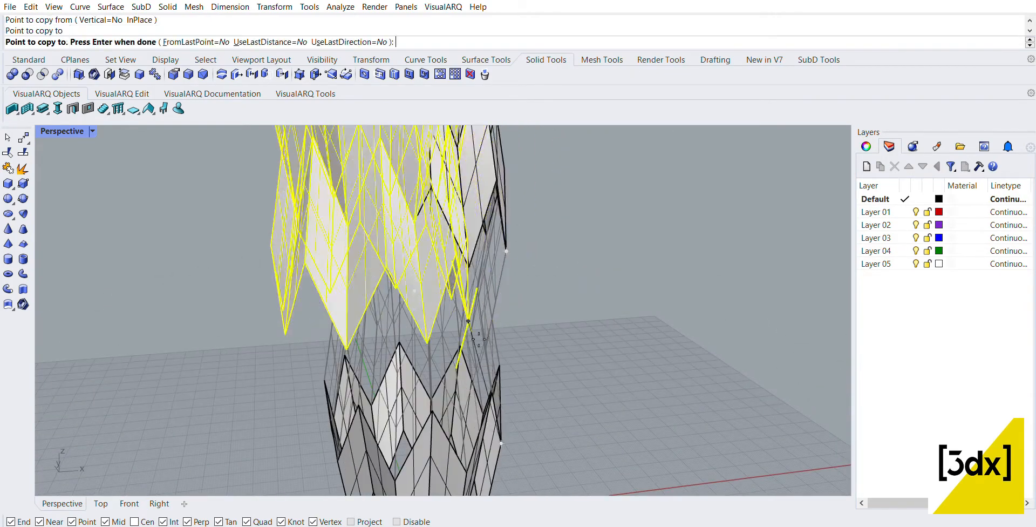
scroll(491, 162, "down", 5)
scroll(486, 254, "up", 8)
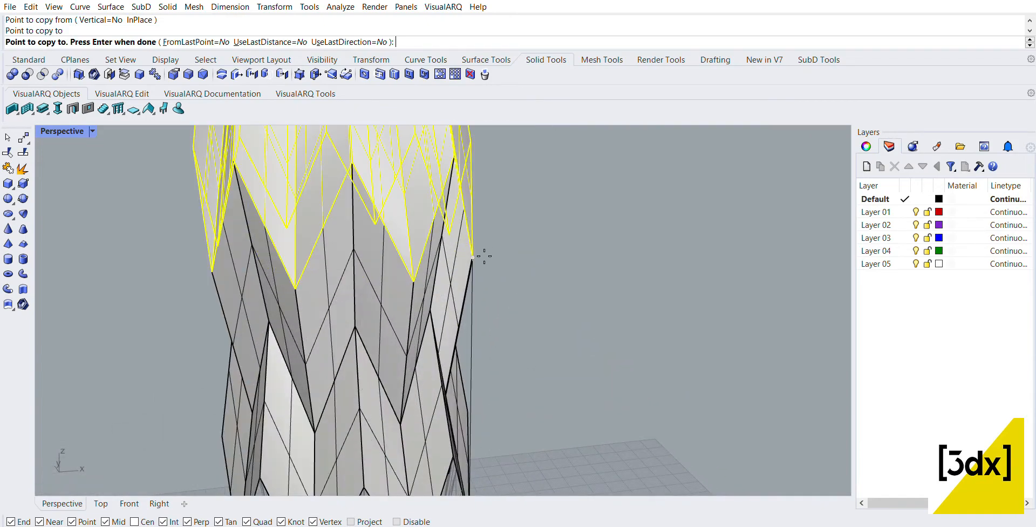
left_click(485, 256)
- Repeat the copy with the same two rings, stacking two more copies corner to corner on the tower
scroll(537, 194, "down", 7)
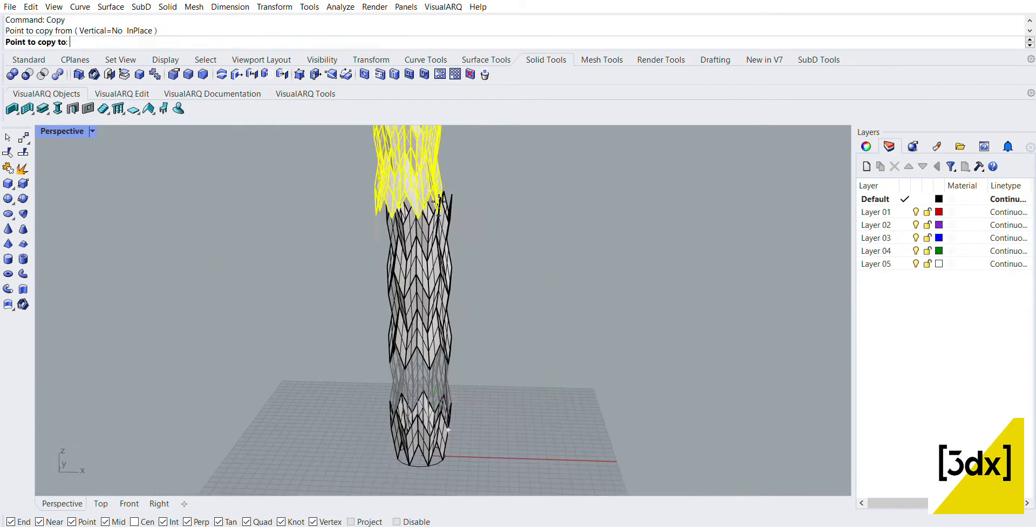
scroll(442, 206, "up", 5)
scroll(489, 243, "up", 3)
left_click(479, 234)
scroll(475, 226, "down", 5)
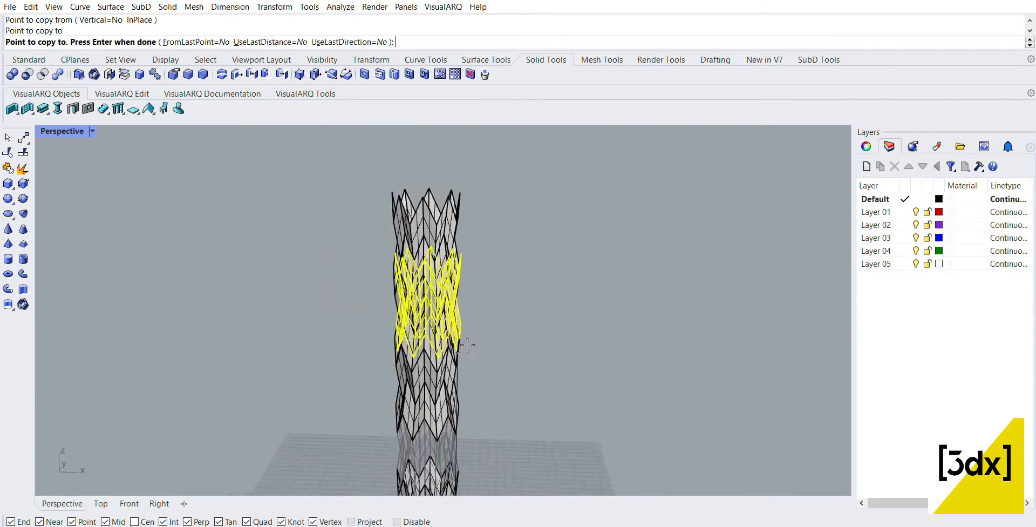
scroll(464, 214, "up", 3)
left_click(459, 316)
scroll(502, 259, "down", 5)
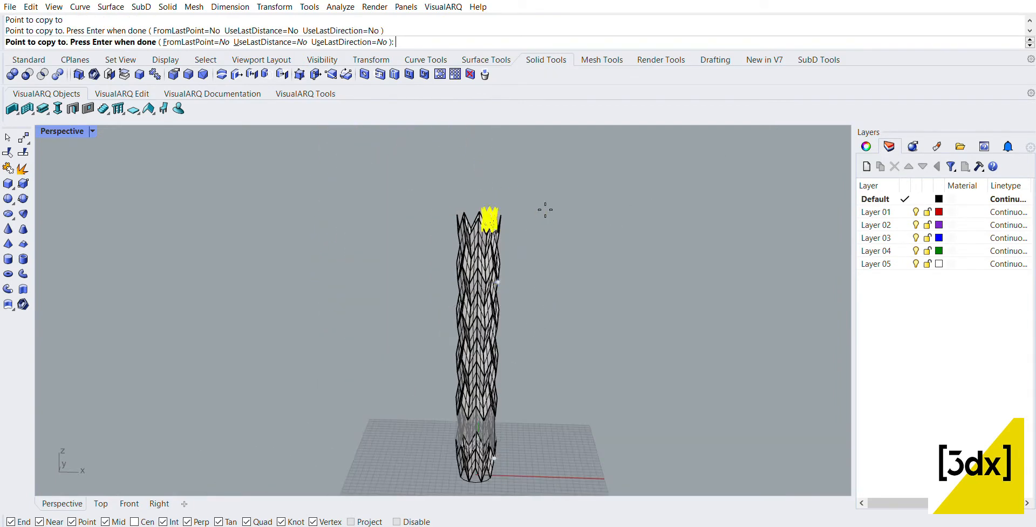
- Place one last copy of the two rings on the tower's top rim, end the copying and deselect
scroll(507, 221, "up", 5)
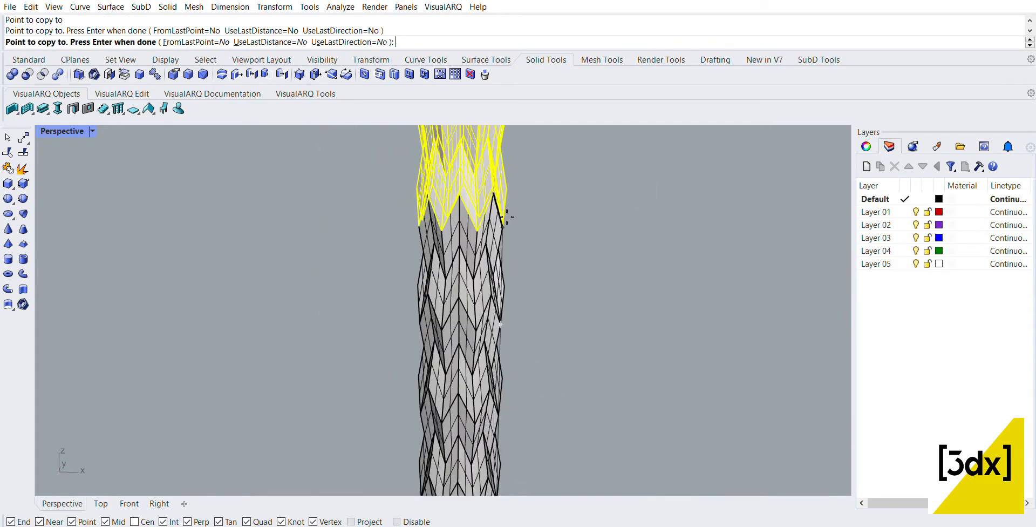
left_click(511, 226)
scroll(583, 259, "down", 7)
key("Return")
left_click(644, 375)
scroll(535, 259, "down", 4)
scroll(558, 383, "up", 3)
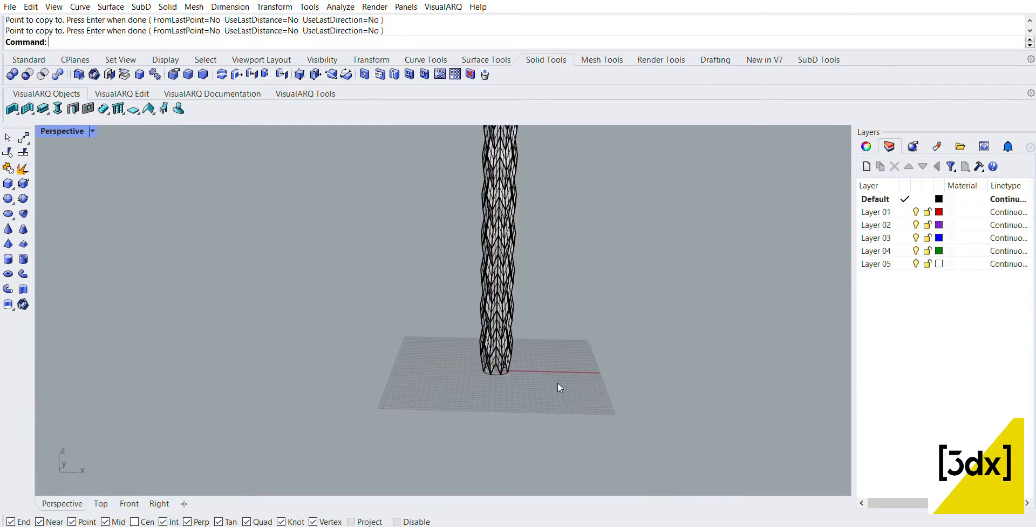
scroll(506, 290, "up", 2)
left_click(506, 290)
scroll(505, 278, "up", 3)
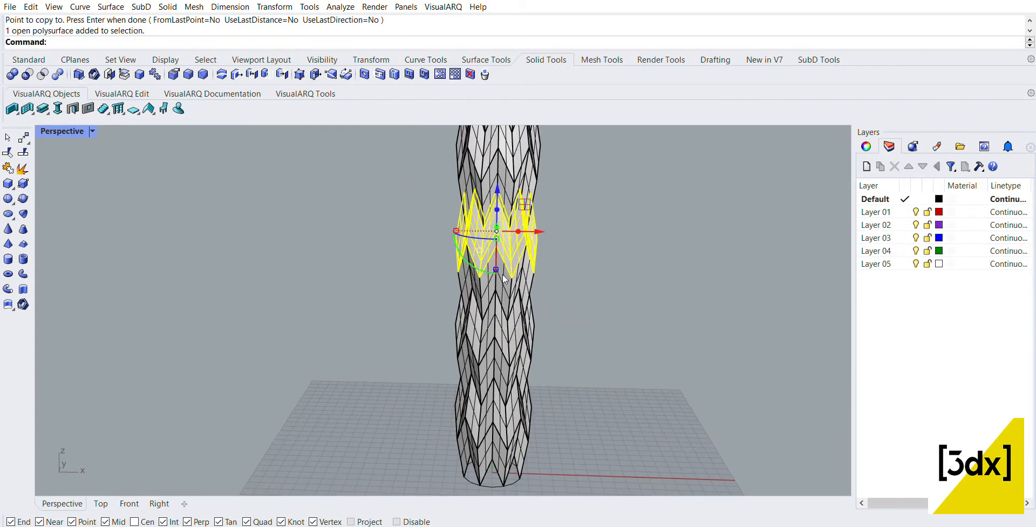
left_click(508, 275)
scroll(502, 280, "down", 2)
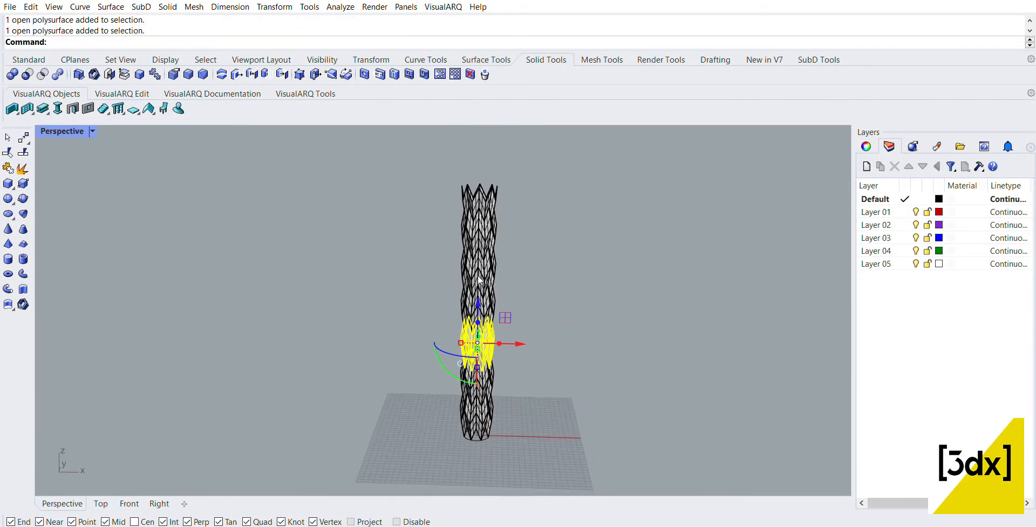
scroll(486, 259, "down", 3)
scroll(504, 293, "up", 5)
left_click(491, 325, "shift")
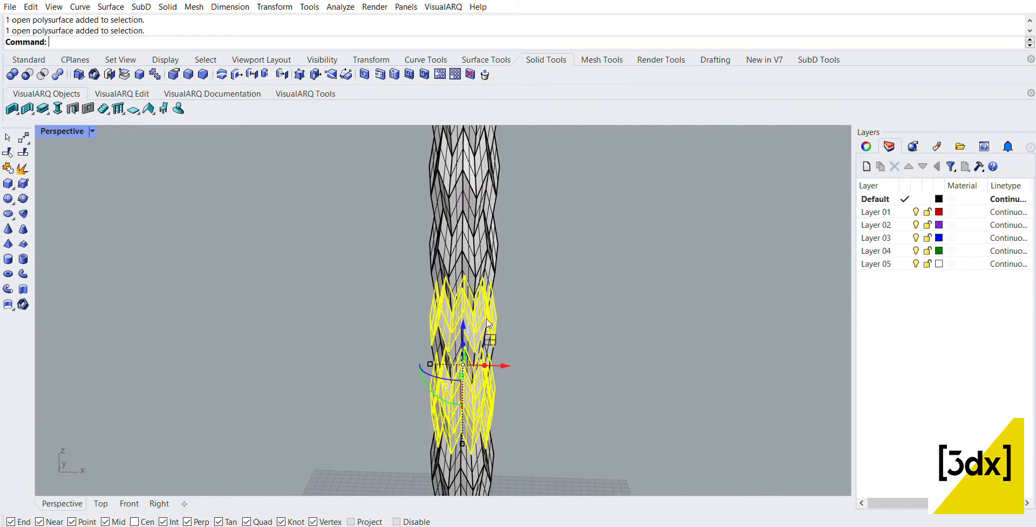
scroll(475, 339, "up", 3)
scroll(489, 313, "up", 2)
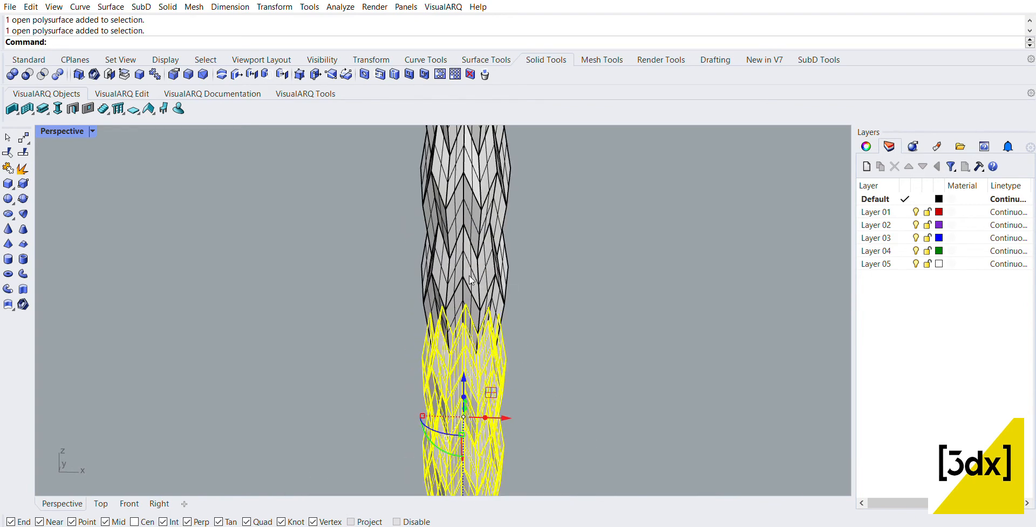
left_click(491, 302, "shift")
scroll(478, 307, "down", 3)
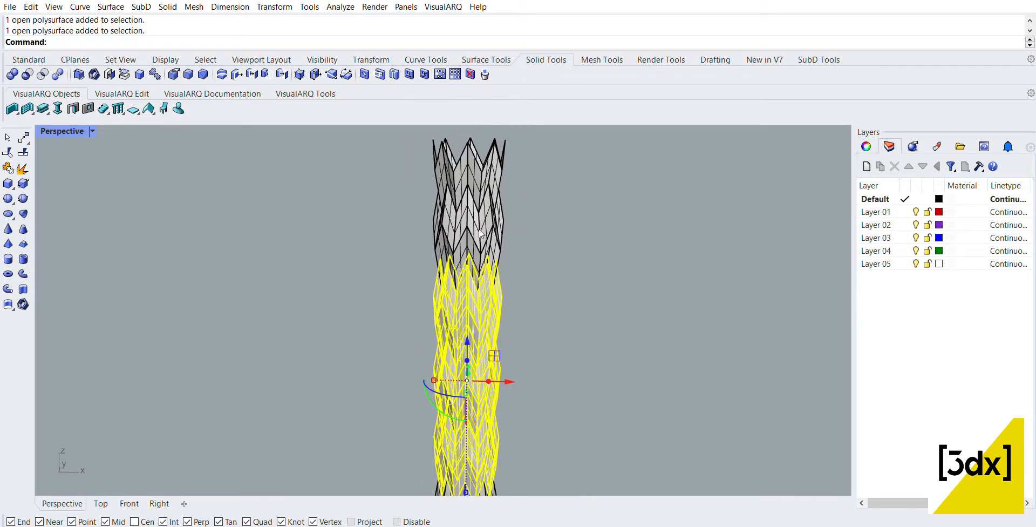
scroll(478, 307, "up", 3)
scroll(480, 215, "down", 3)
scroll(479, 215, "up", 2)
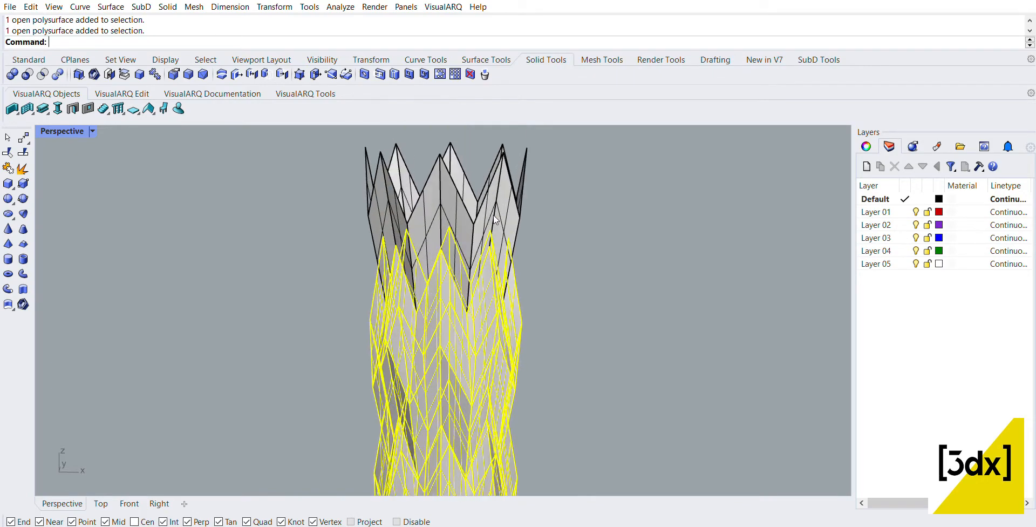
scroll(489, 233, "down", 2)
key("Escape")
- Copy one ring from the upper part of the tower onto the top rim, matching its lower corner to the rim's corner
right_click_drag(497, 250, 556, 259)
scroll(556, 259, "up", 3)
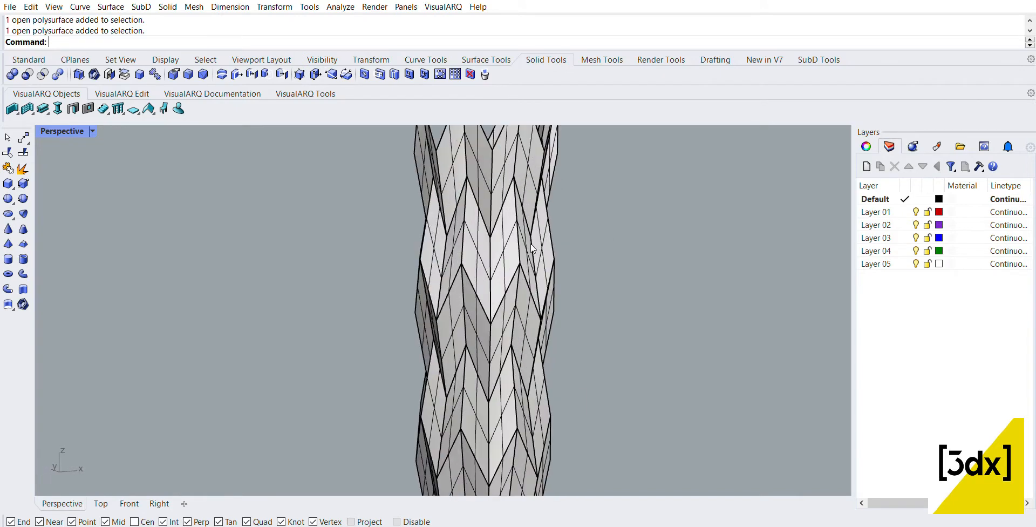
left_click(556, 262)
type("Copy")
key("Return")
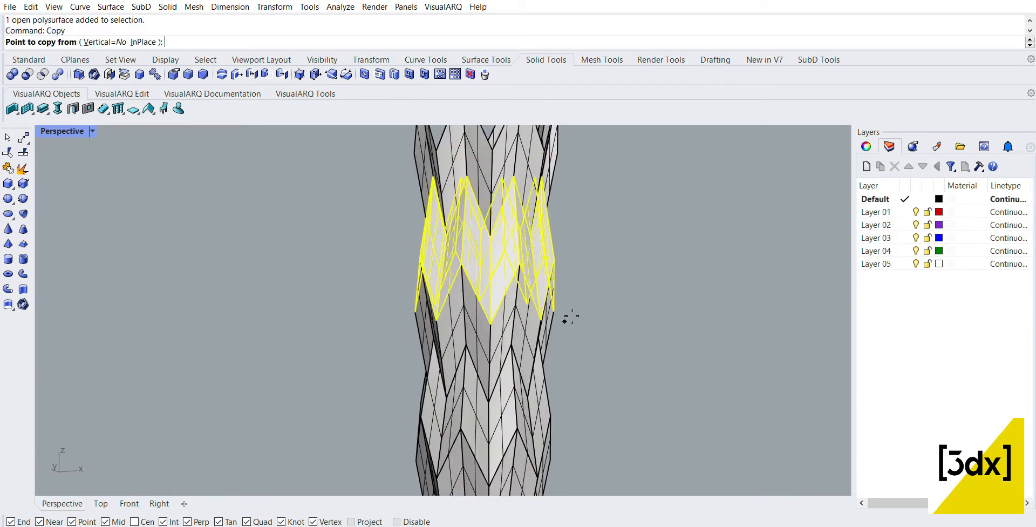
left_click(564, 316)
scroll(564, 315, "down", 3)
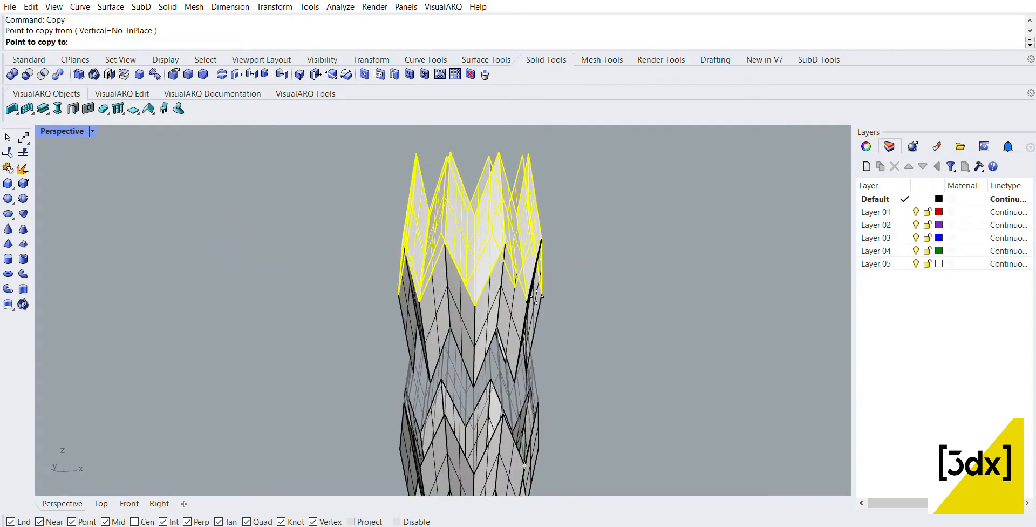
left_click(527, 301)
key("Return")
scroll(632, 265, "down", 7)
left_click(661, 245)
- Return to the four-viewport layout, fit the tower in the Top and Front views, and maximize the Front view
right_click_drag(662, 245, 525, 289)
double_click(61, 128)
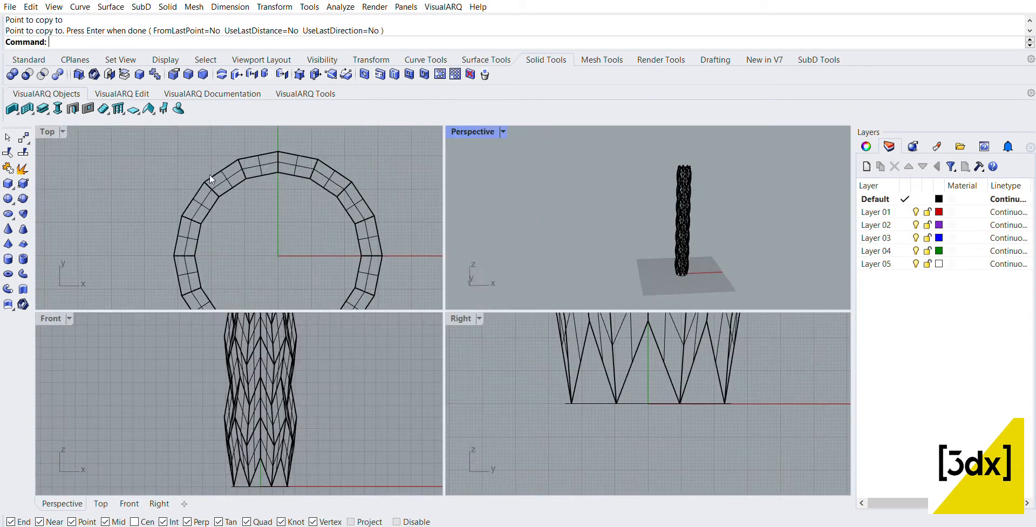
scroll(314, 187, "down", 5)
scroll(286, 404, "down", 5)
scroll(289, 387, "up", 3)
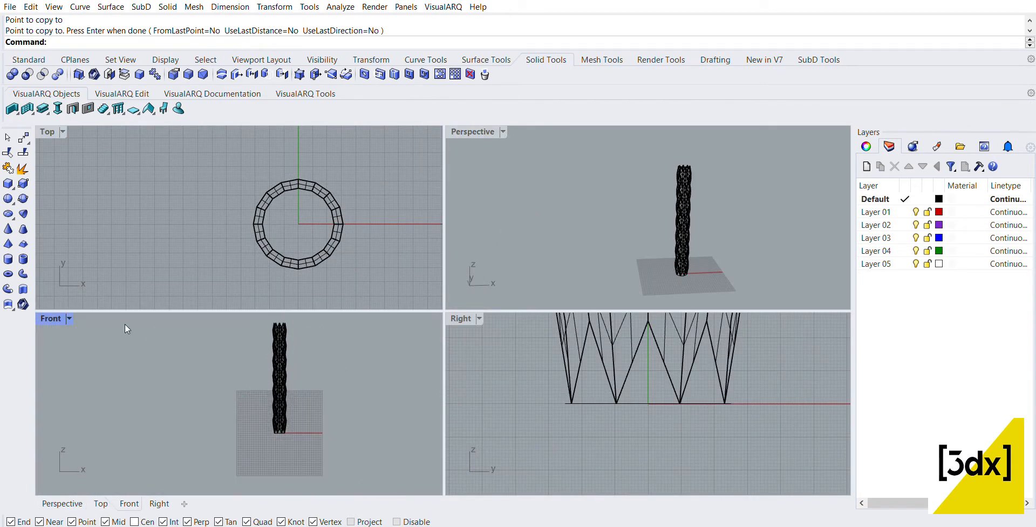
double_click(57, 312)
scroll(540, 394, "up", 5)
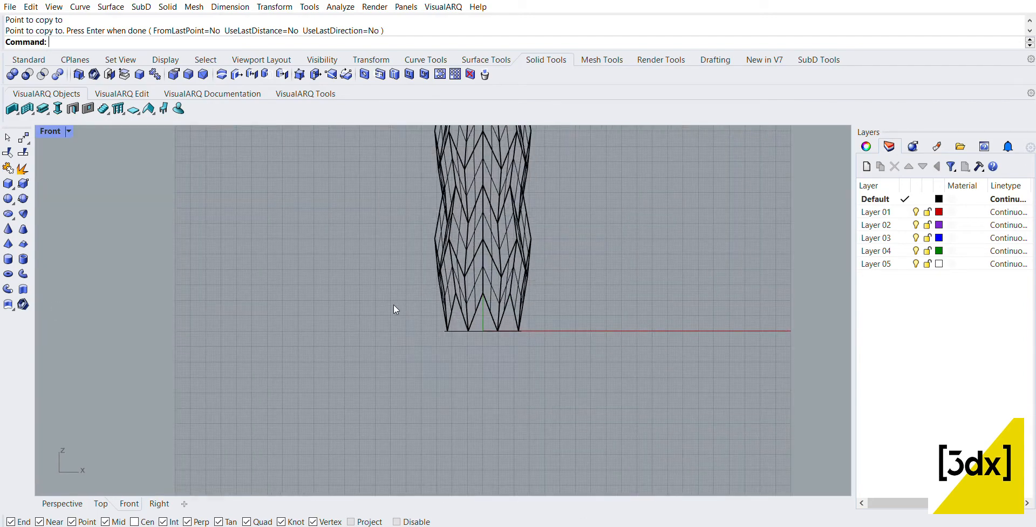
- Duplicate the base polygon curve straight up to just above the tower's top rim, keeping the original at the base
left_click(475, 328)
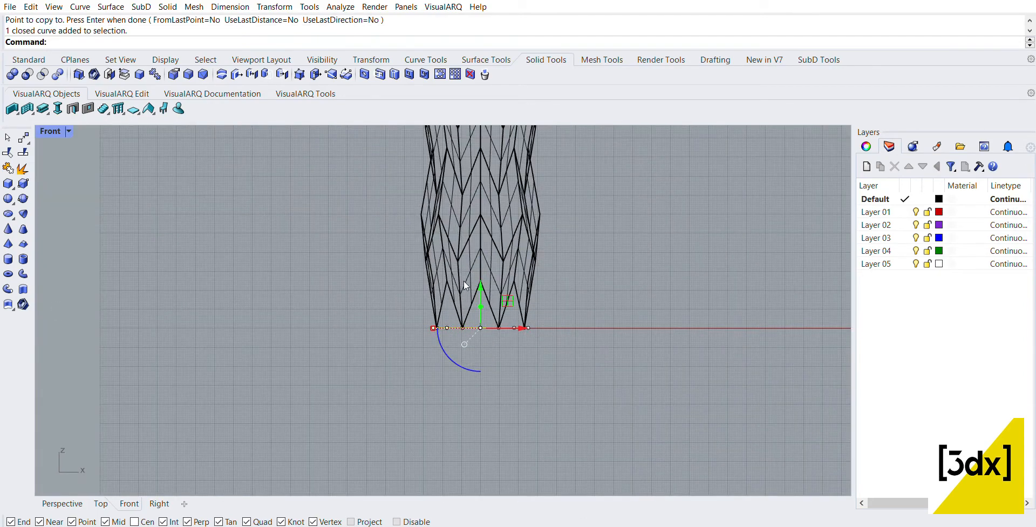
left_click_drag(479, 275, 497, 155)
scroll(501, 245, "down", 4)
scroll(513, 342, "down", 4)
scroll(499, 308, "down", 6)
scroll(503, 192, "up", 10)
scroll(500, 181, "up", 7)
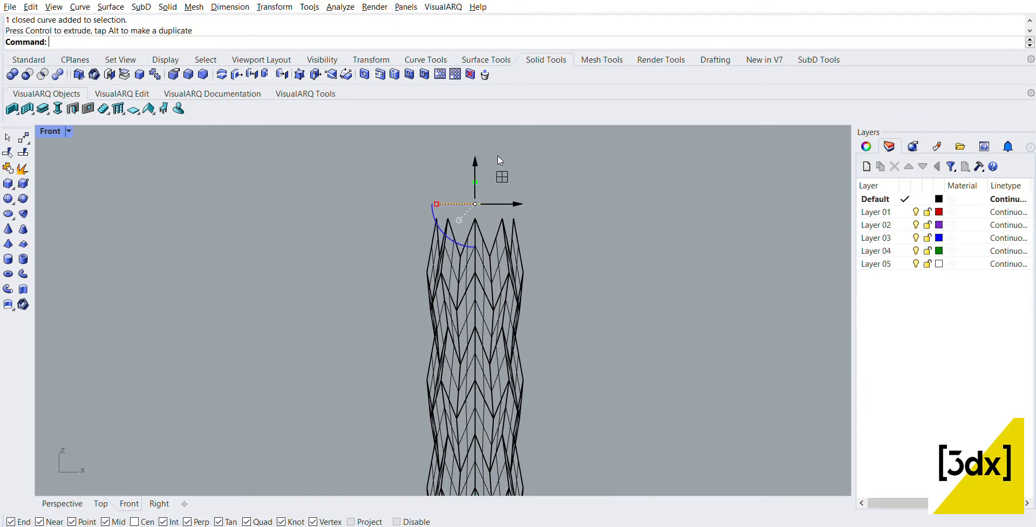
scroll(498, 165, "down", 7)
scroll(491, 436, "down", 4)
scroll(484, 459, "up", 10)
left_click(485, 371)
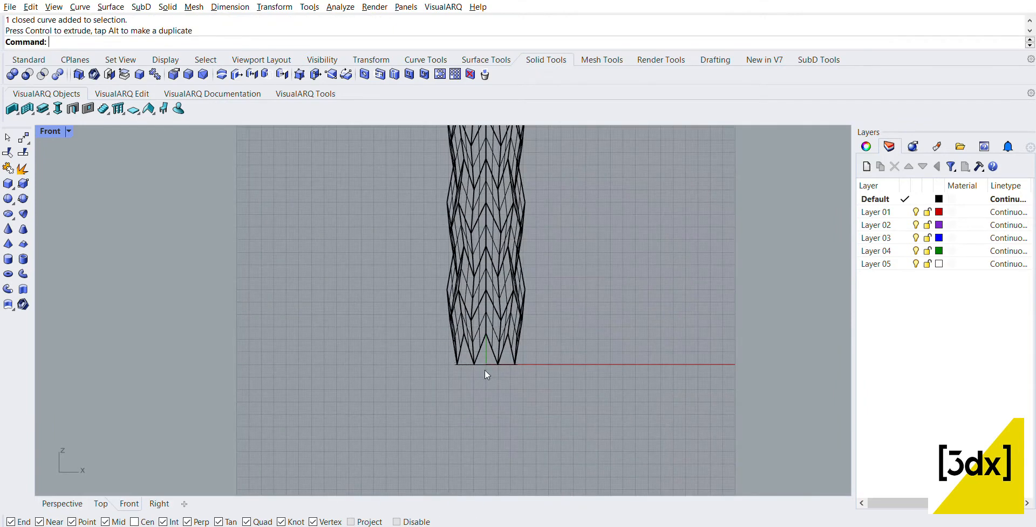
- Select all the tower's rings and stretch them vertically with Scale1D from the base centre until the top rim meets the raised polygon
scroll(498, 410, "down", 10)
left_click_drag(573, 373, 465, 184)
type("scale1d")
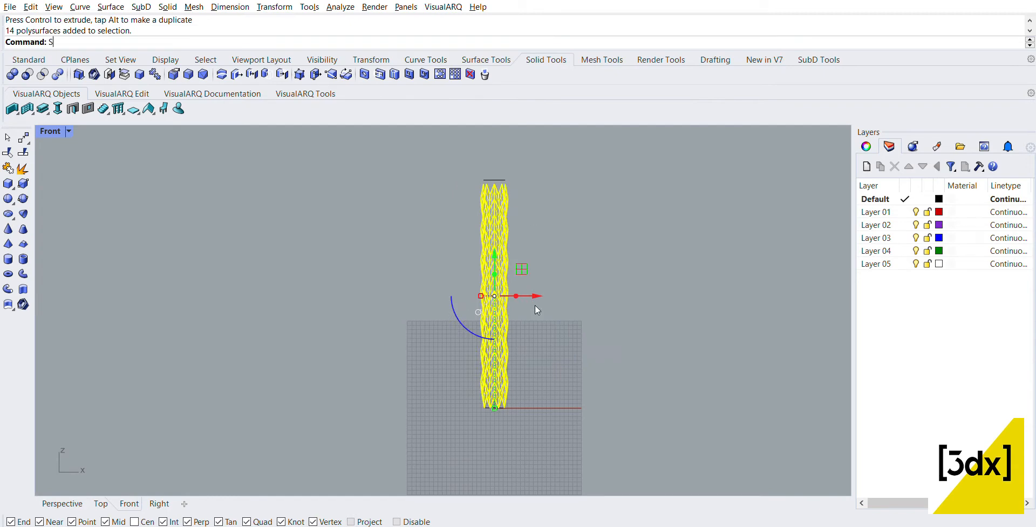
key("Return")
scroll(504, 414, "up", 3)
scroll(505, 414, "up", 3)
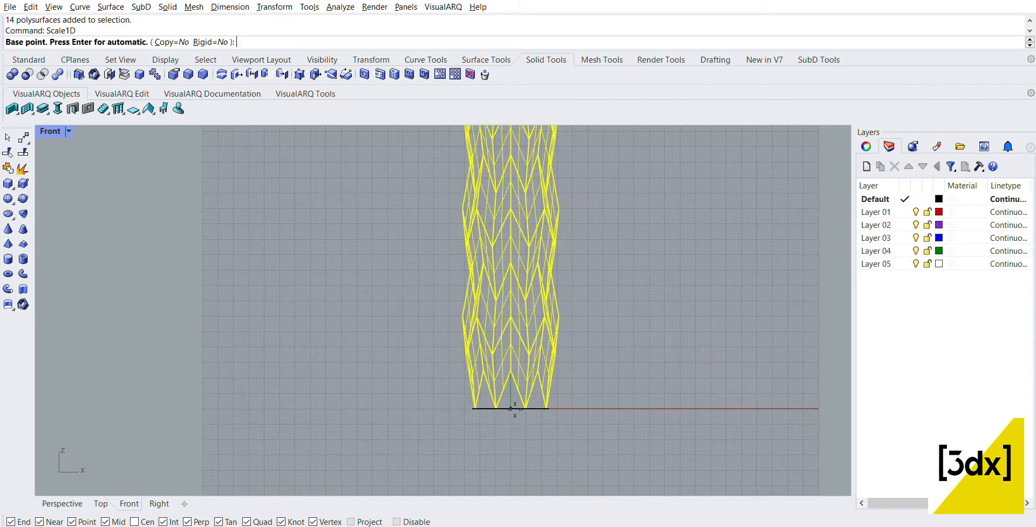
left_click(504, 414)
scroll(511, 378, "down", 6)
scroll(504, 162, "up", 6)
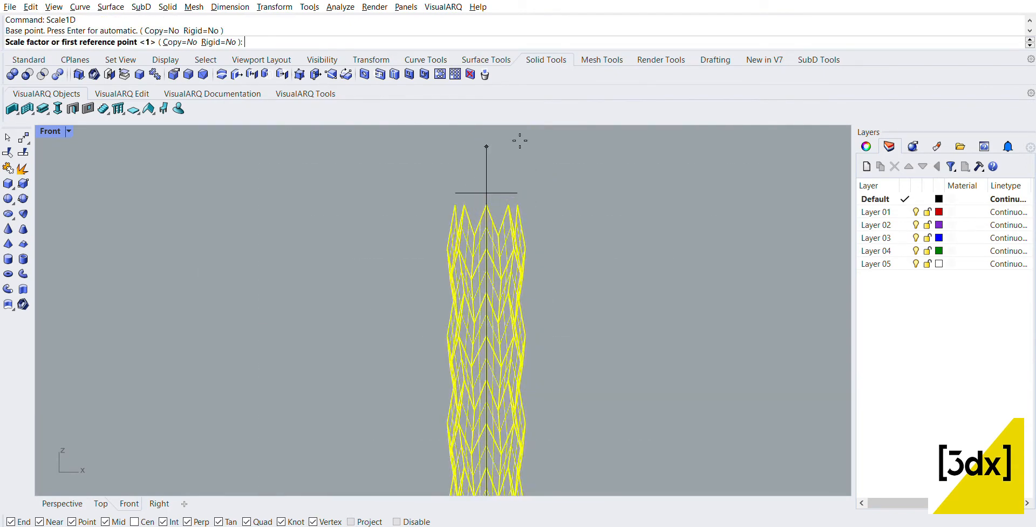
left_click(467, 167)
left_click(471, 162)
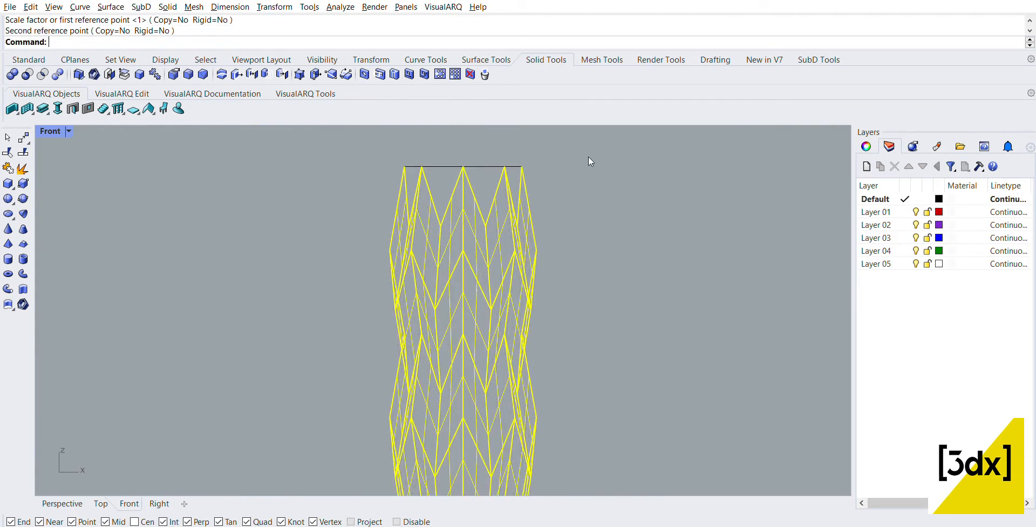
- Draw a horizontal line from the tower's base centre outward past the edge of the grid
scroll(532, 212, "down", 6)
scroll(529, 359, "up", 5)
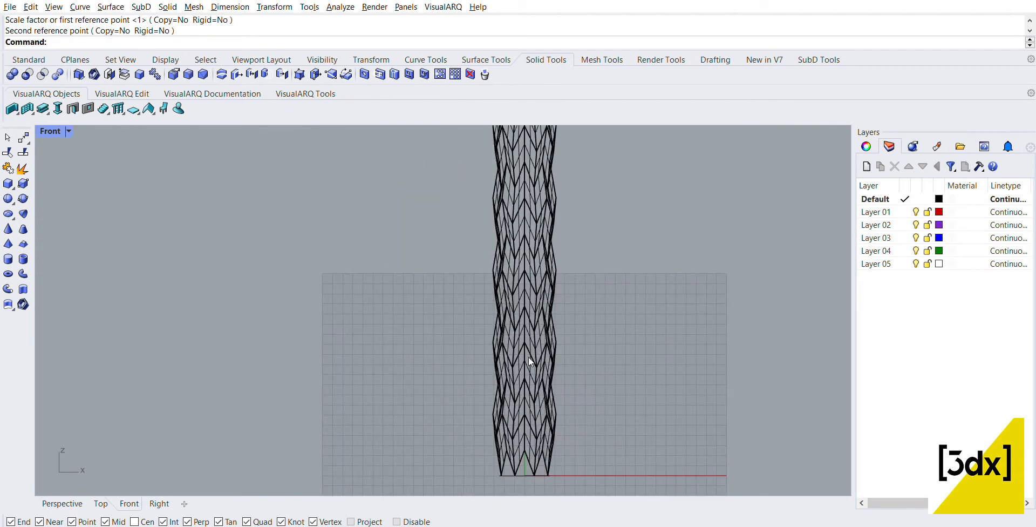
right_click_drag(562, 452, 489, 418)
type("l")
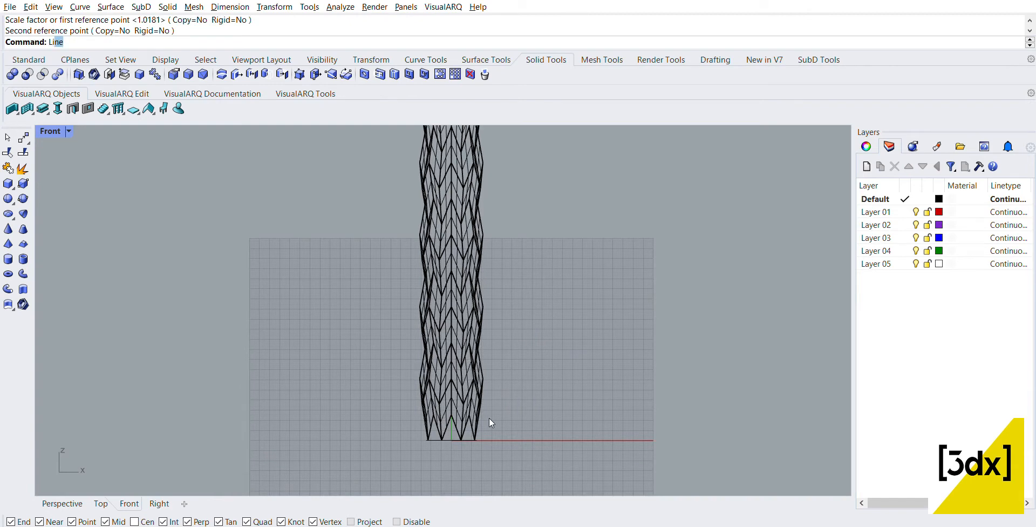
key("Return")
left_click(451, 440)
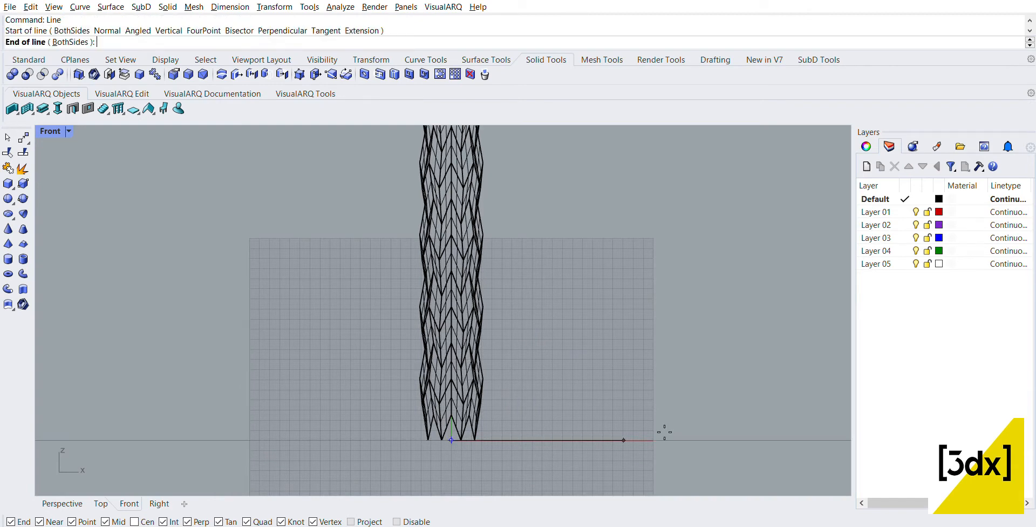
left_click(768, 440)
- Lengthen the base line with Scale1D from its outer end so it extends well past the tower's other side, and show its control points
left_click_drag(791, 445, 711, 383)
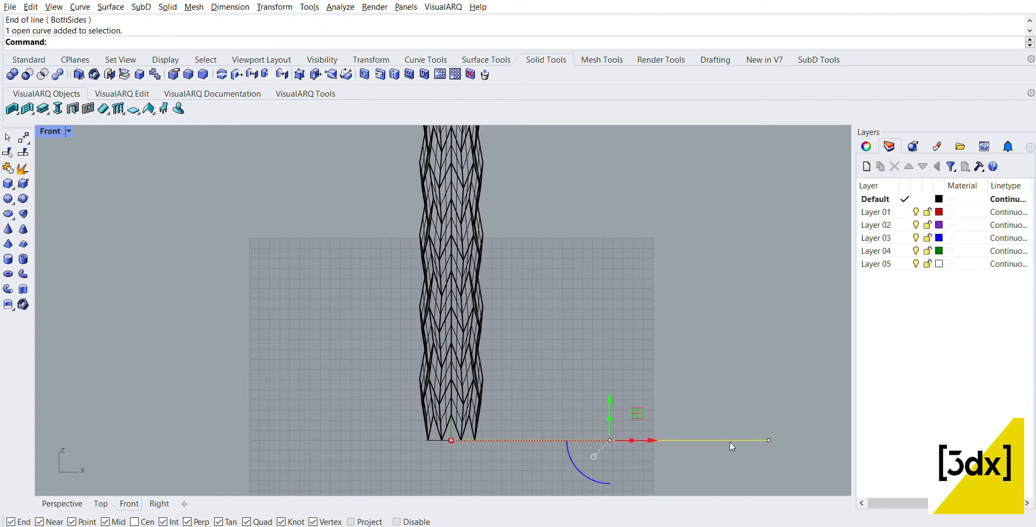
type("Scale1D")
key("Return")
left_click(769, 440)
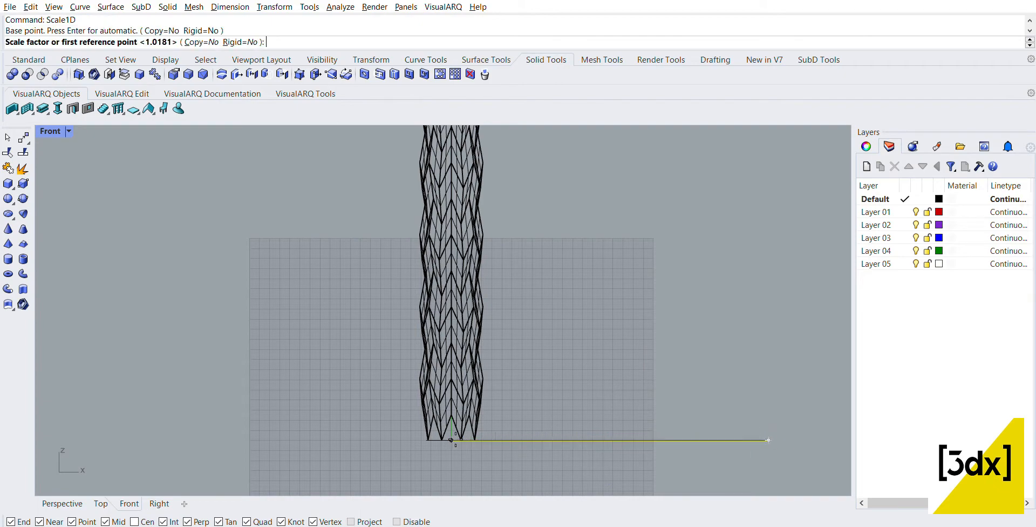
left_click(452, 440)
left_click(254, 440)
key("F10")
scroll(270, 391, "down", 4)
scroll(469, 424, "up", 2)
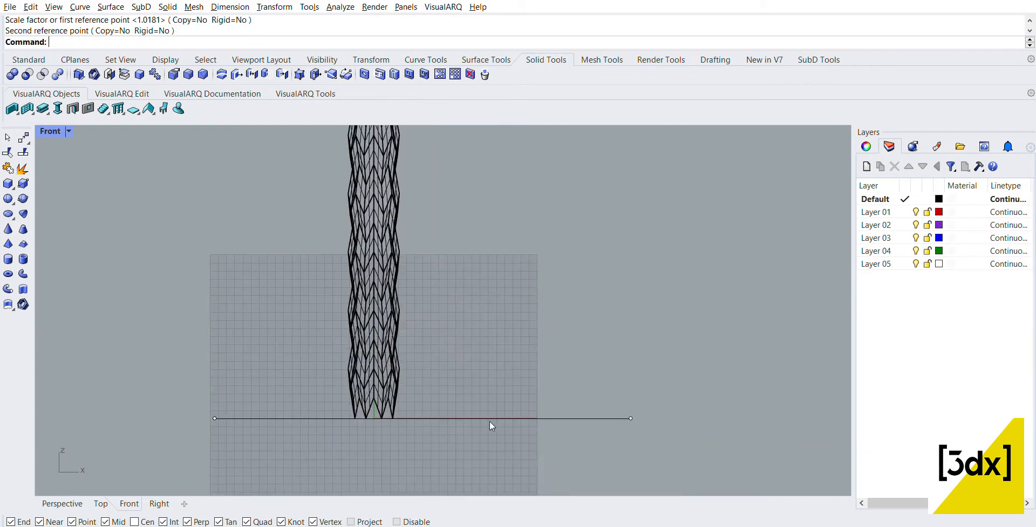
- Offset the base line upward by a distance of 60 and clear the selection
left_click(631, 418)
type("Offset")
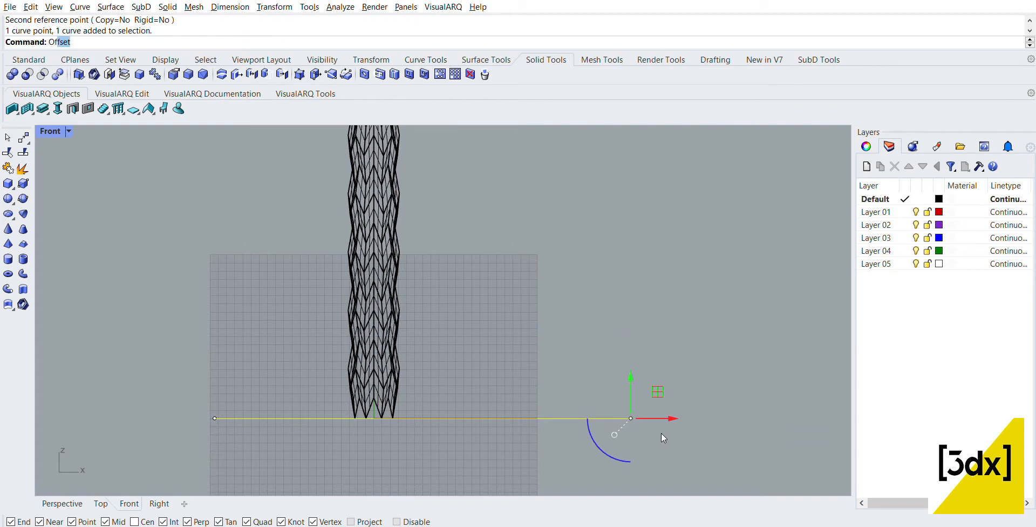
key("Return")
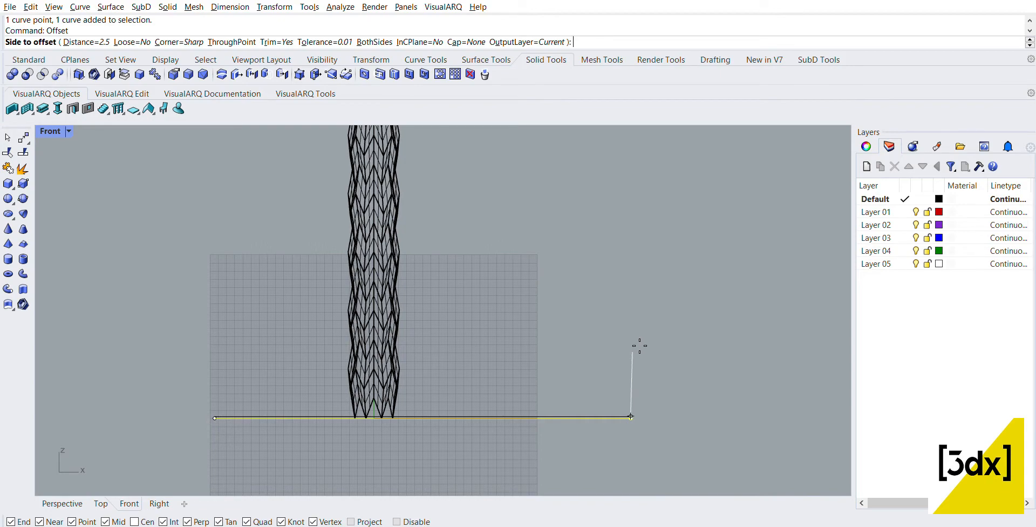
scroll(640, 344, "up", 2)
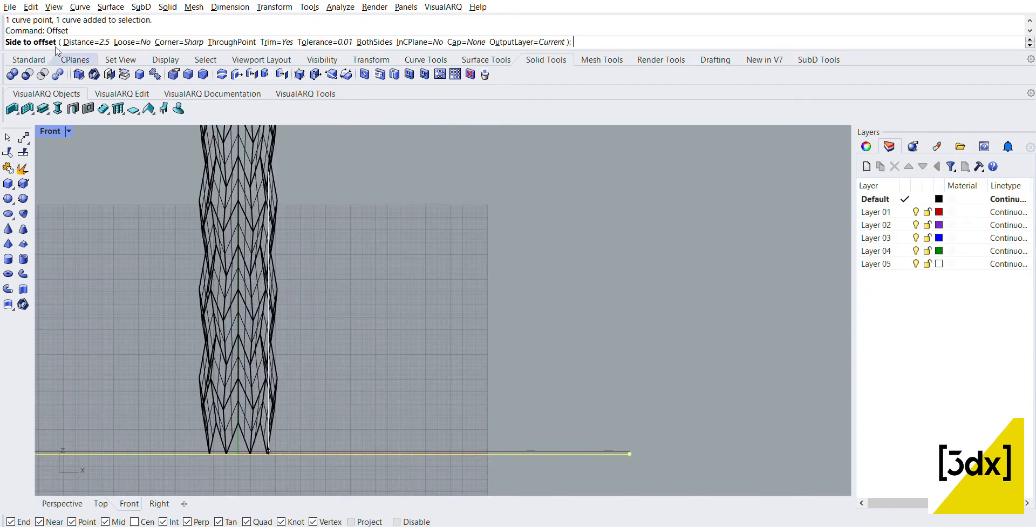
left_click(81, 42)
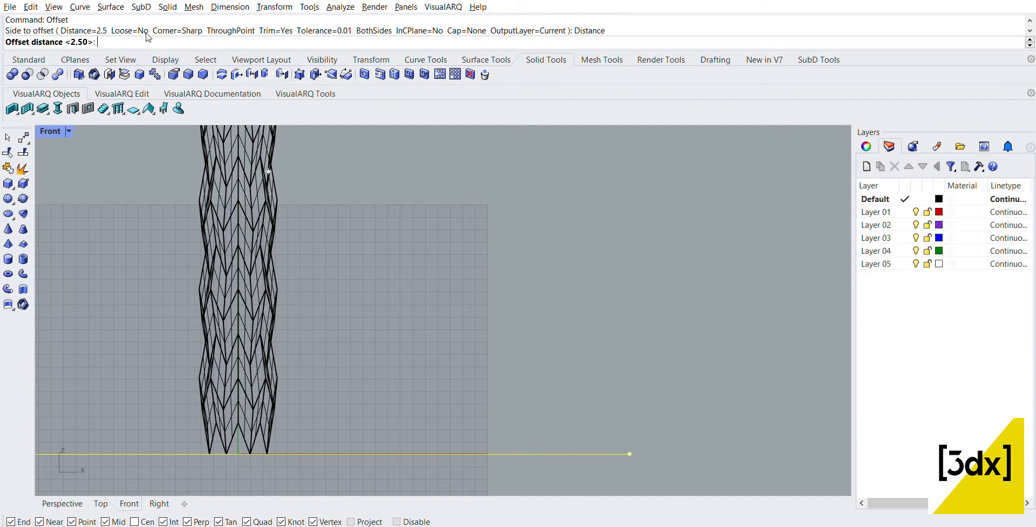
type("60")
key("Return")
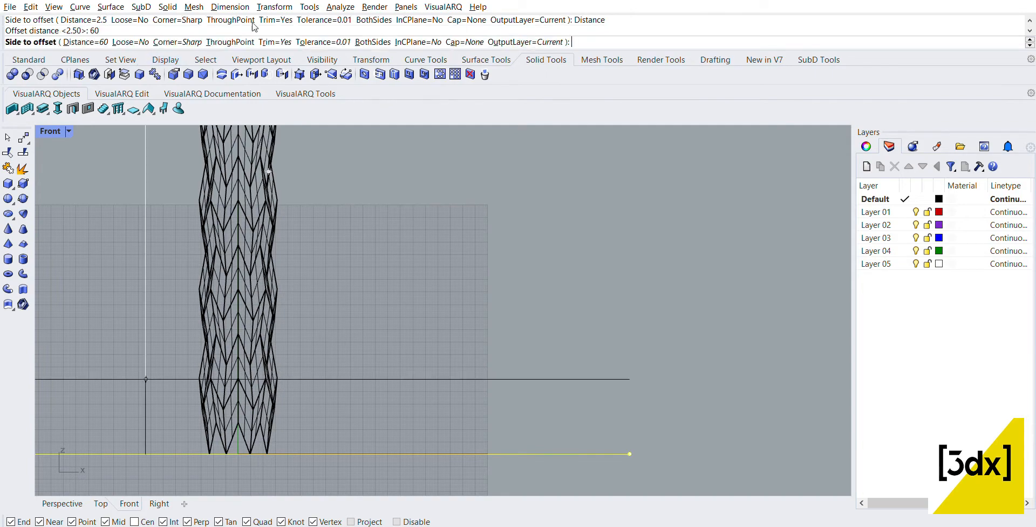
left_click(525, 194)
key("Escape")
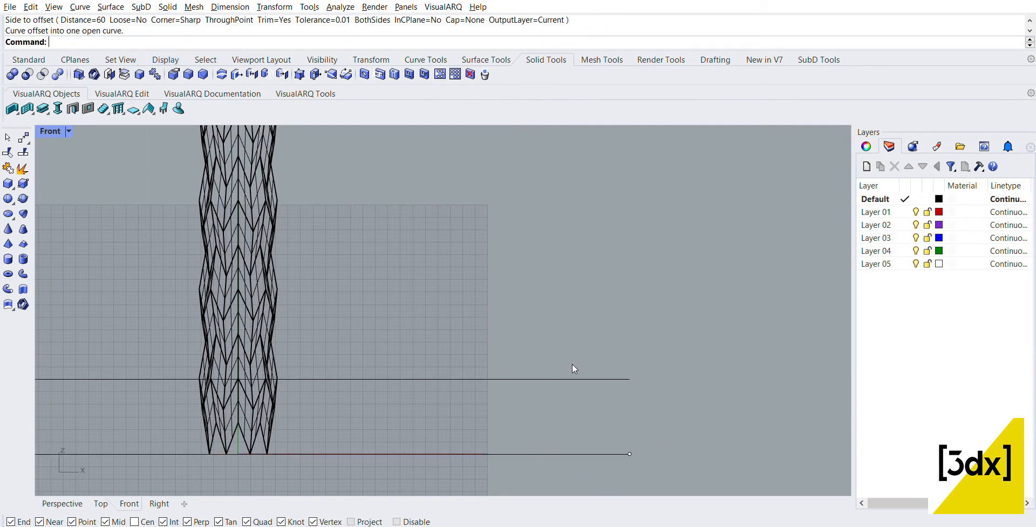
- Offset the uppermost level line upward by 60 three times, each from the newest line
key("Return")
left_click(573, 378)
left_click(572, 322)
scroll(568, 311, "down", 3)
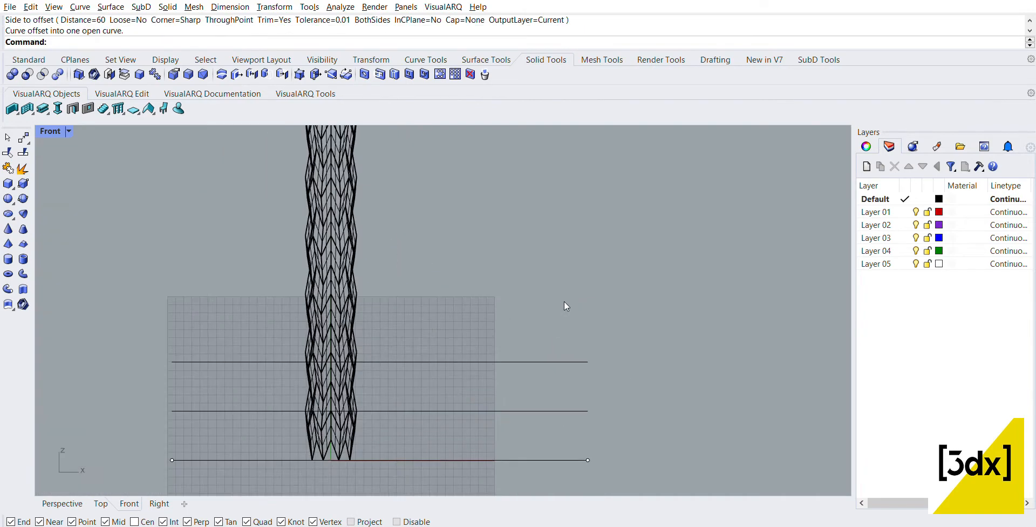
key("Return")
left_click(551, 361)
left_click(551, 299)
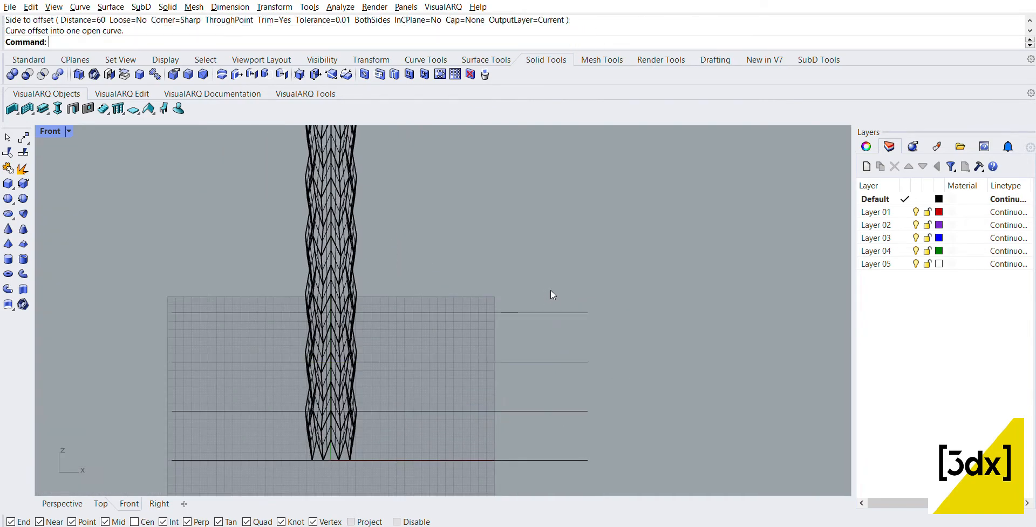
left_click(553, 312)
key("Return")
left_click(549, 270)
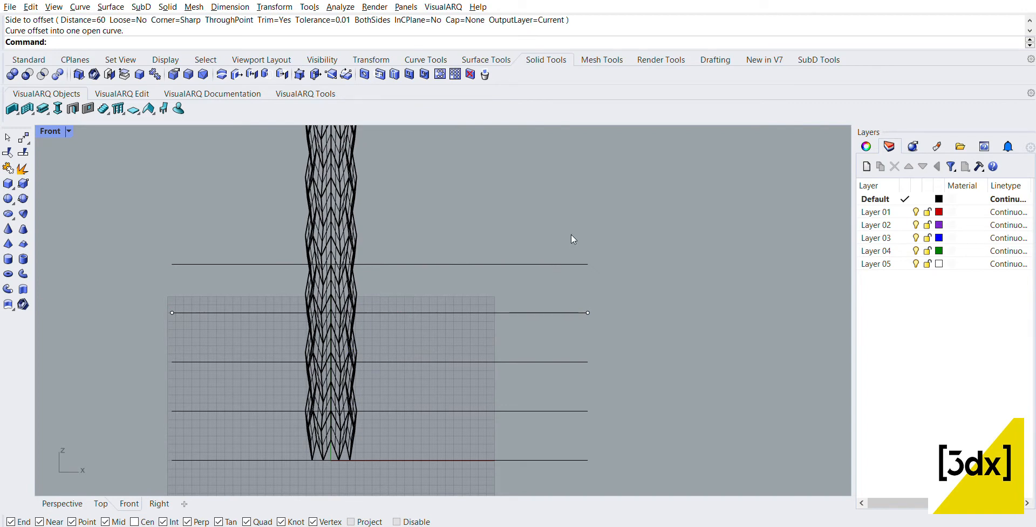
- Offset the uppermost level line upward with the offset distance set to 45
scroll(570, 246, "up", 2)
type("Offset")
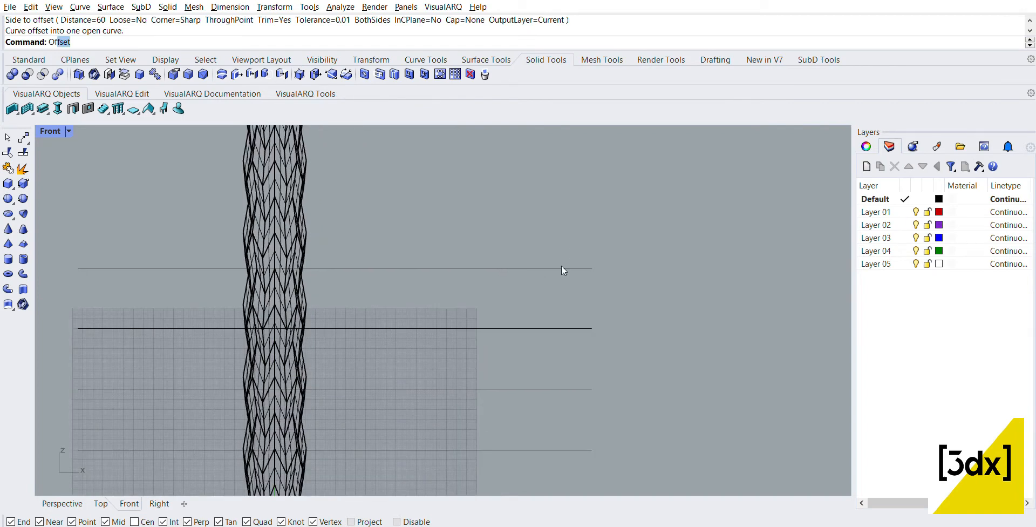
key("Return")
left_click(530, 267)
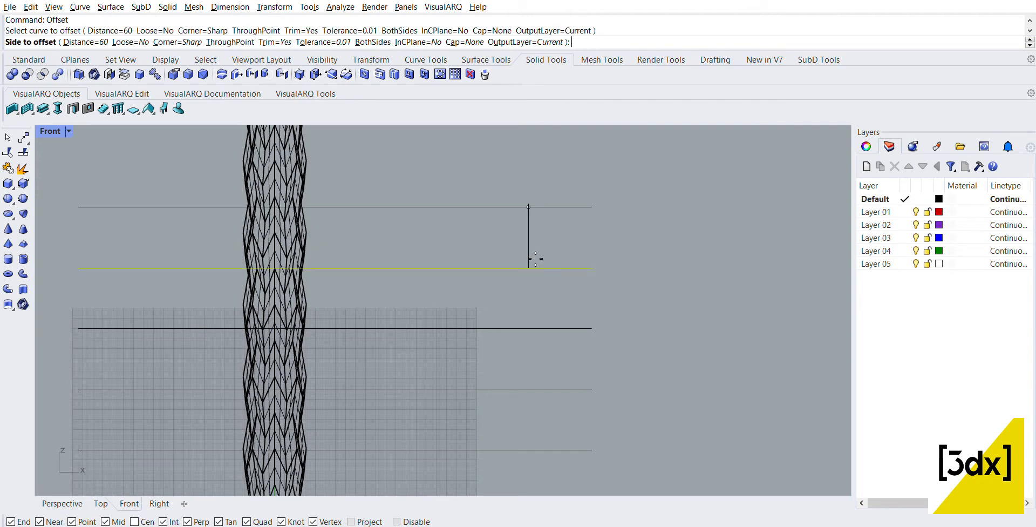
left_click(94, 30)
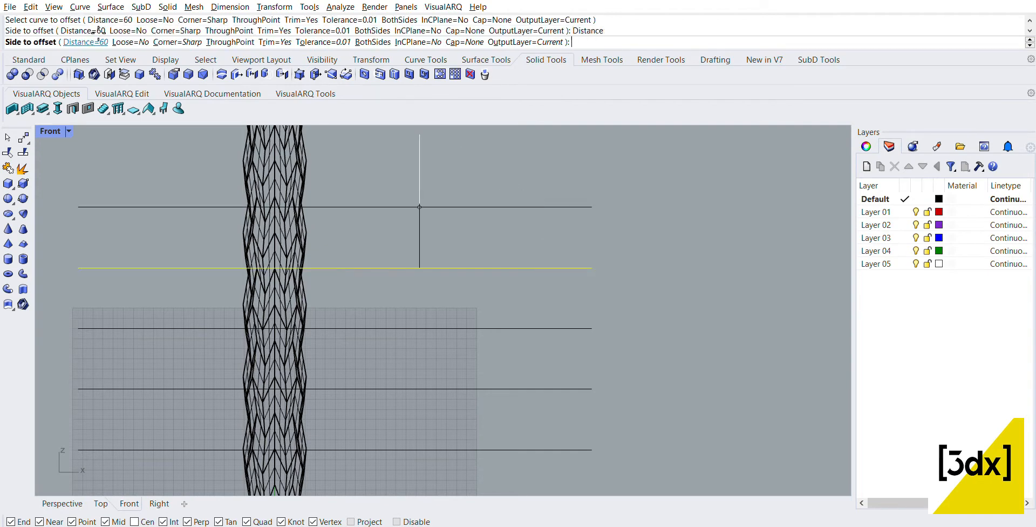
type("45")
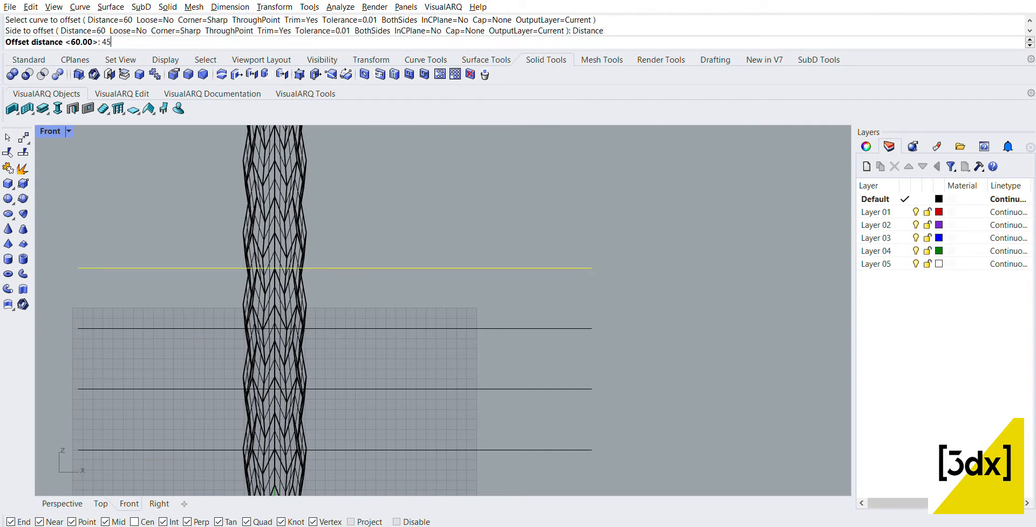
key("Return")
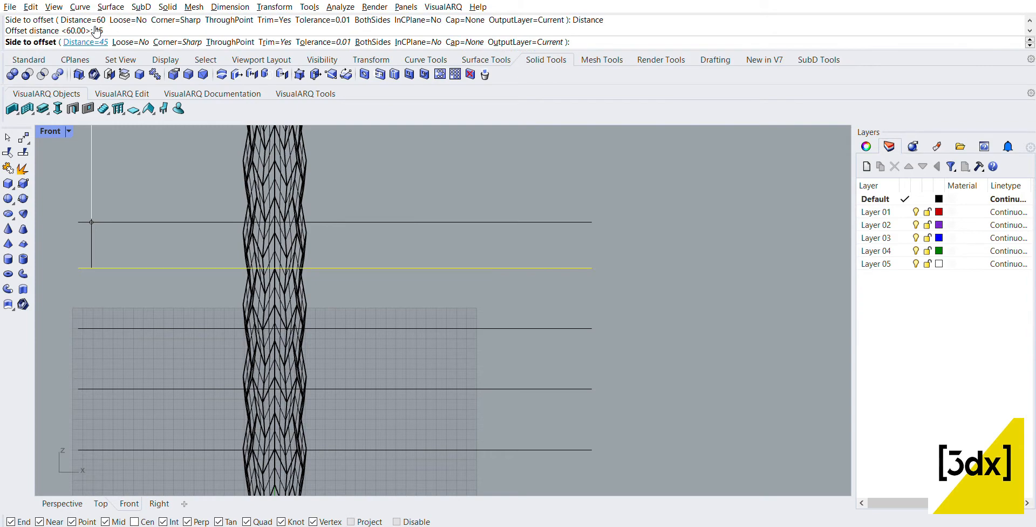
left_click(495, 167)
- Add a second level line 45 above the one just made and clear the selection
scroll(474, 227, "down", 3)
scroll(432, 241, "up", 2)
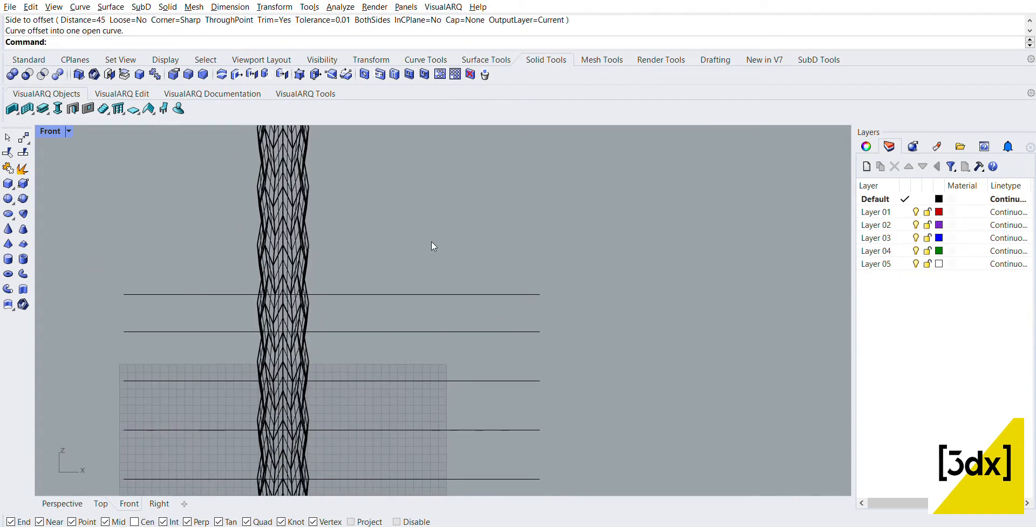
scroll(430, 285, "up", 1)
left_click(430, 292)
key("Return")
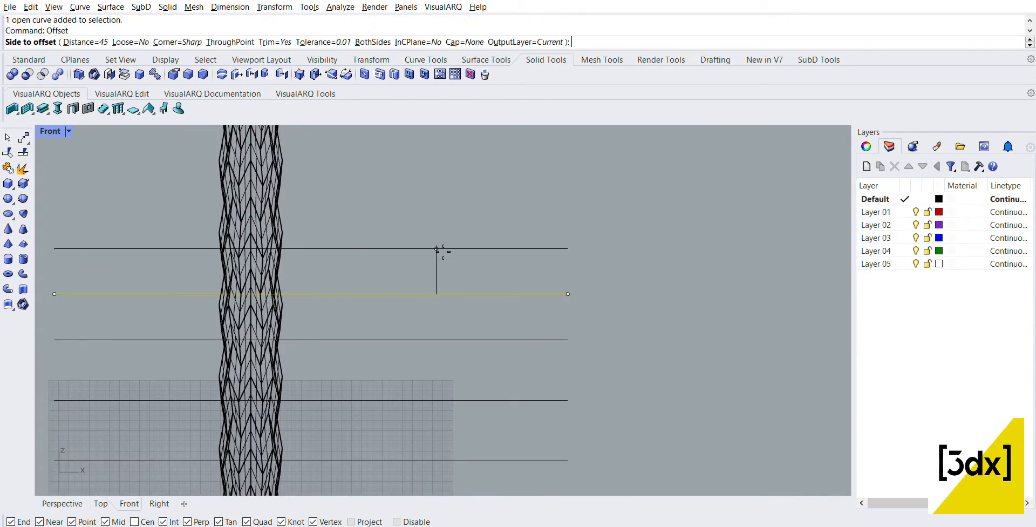
left_click(437, 249)
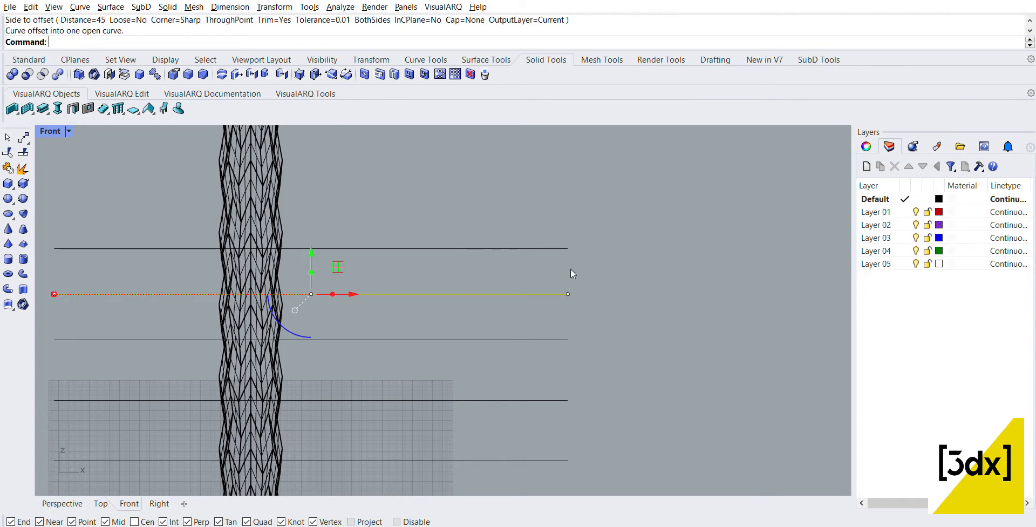
scroll(610, 275, "down", 3)
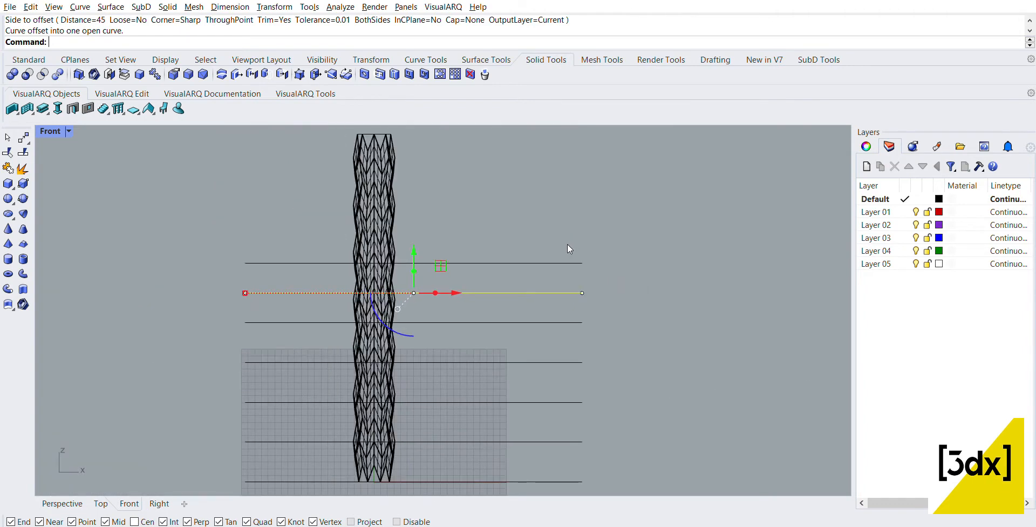
scroll(495, 260, "up", 4)
key("Escape")
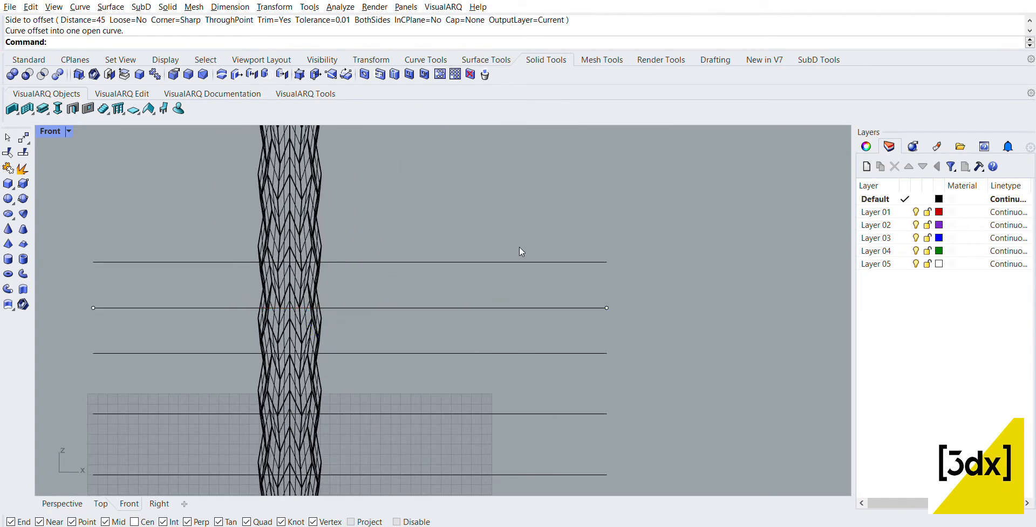
- Offset the uppermost level line upward with the offset distance set to 35
left_click(519, 247)
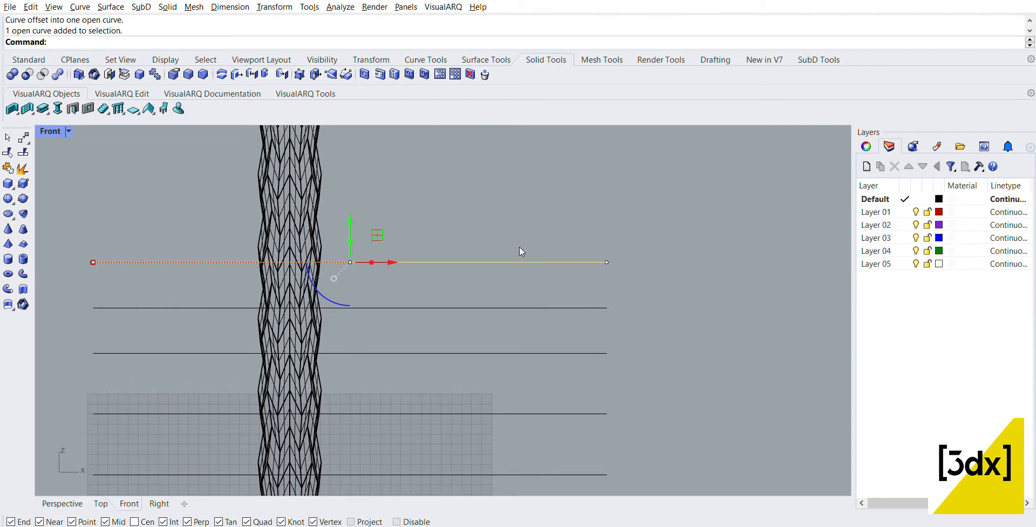
type("offset")
key("Return")
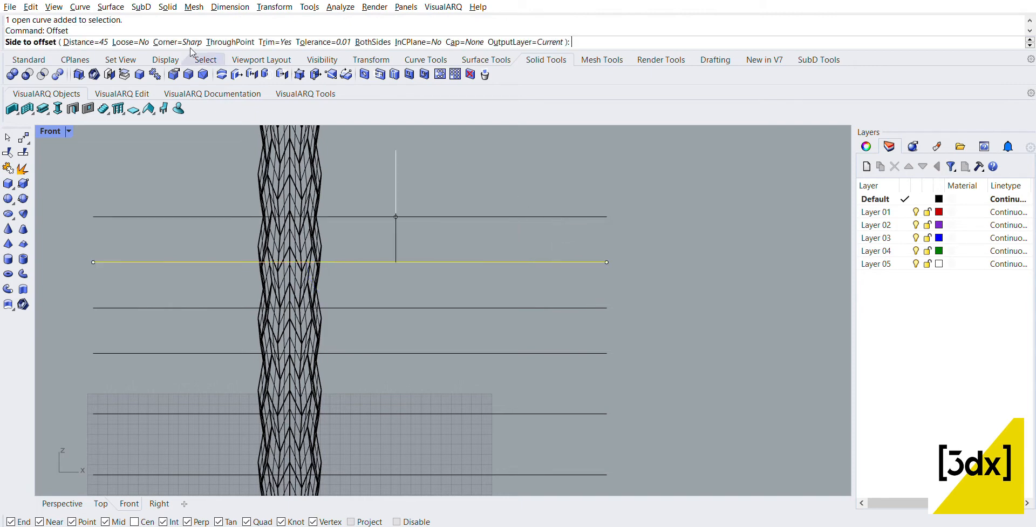
left_click(86, 42)
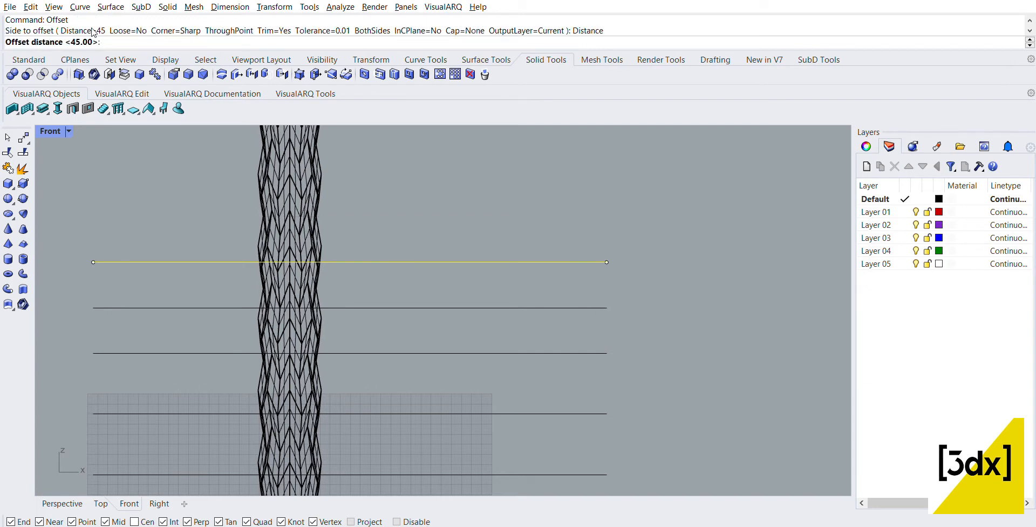
type("35")
key("Return")
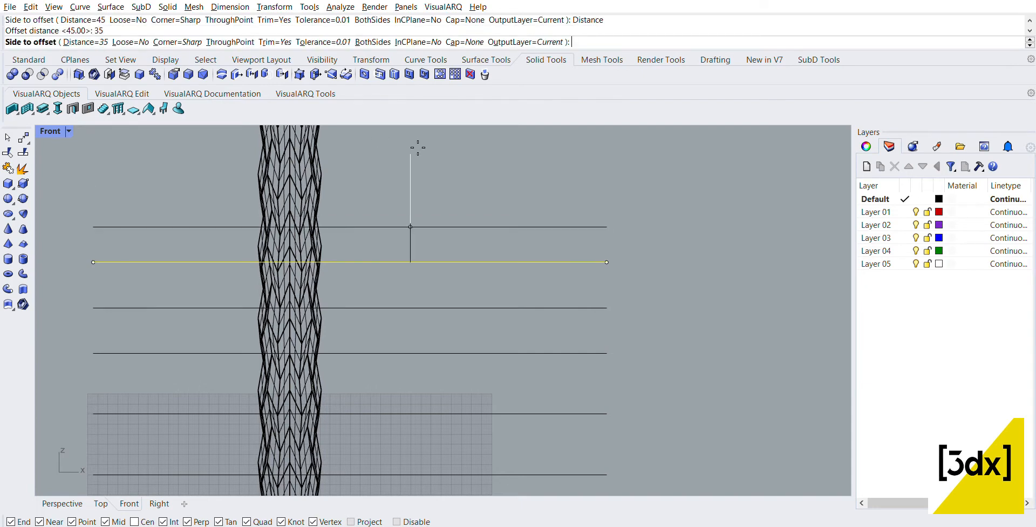
left_click(477, 199)
- Add a second level line 35 above the one just made and clear the selection
right_click_drag(468, 279, 449, 343)
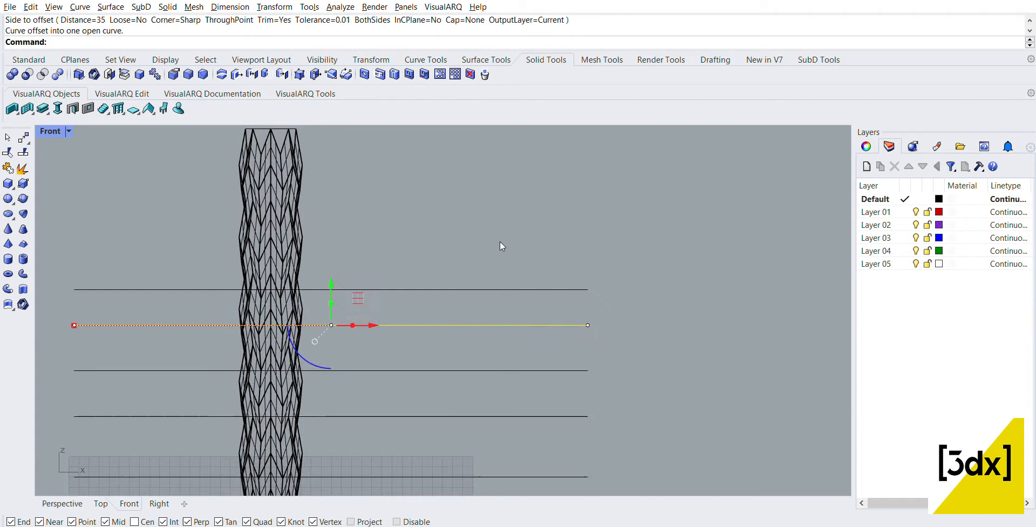
left_click(503, 280)
left_click(503, 283)
key("Return")
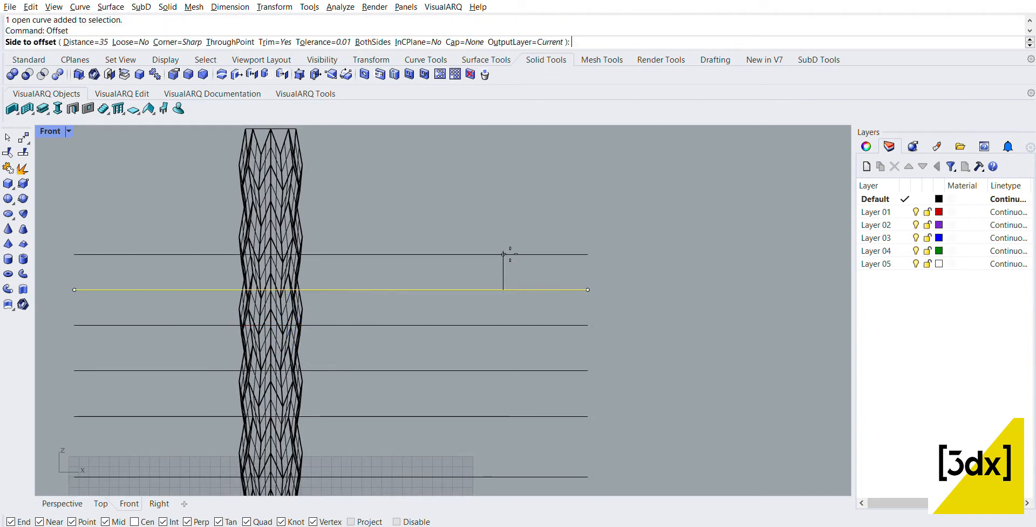
left_click(506, 224)
key("Escape")
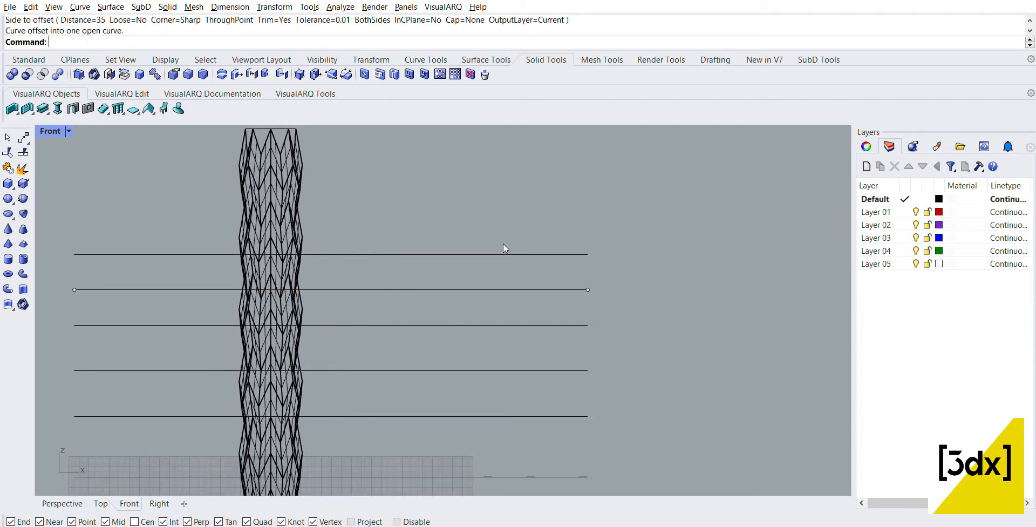
- Set the offset distance to 25 and add two more level lines upward, each offset from the uppermost one
key("Return")
left_click(501, 254)
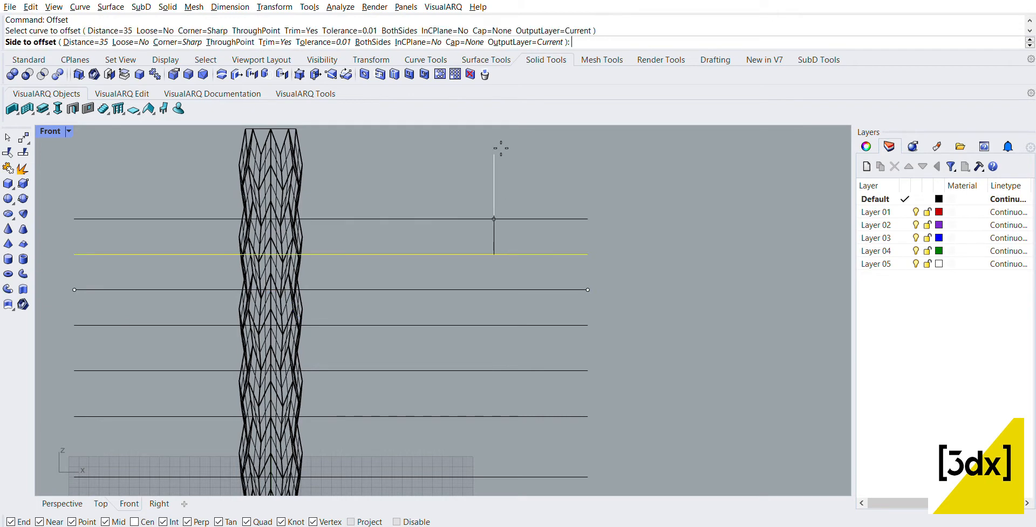
type("d")
key("Return")
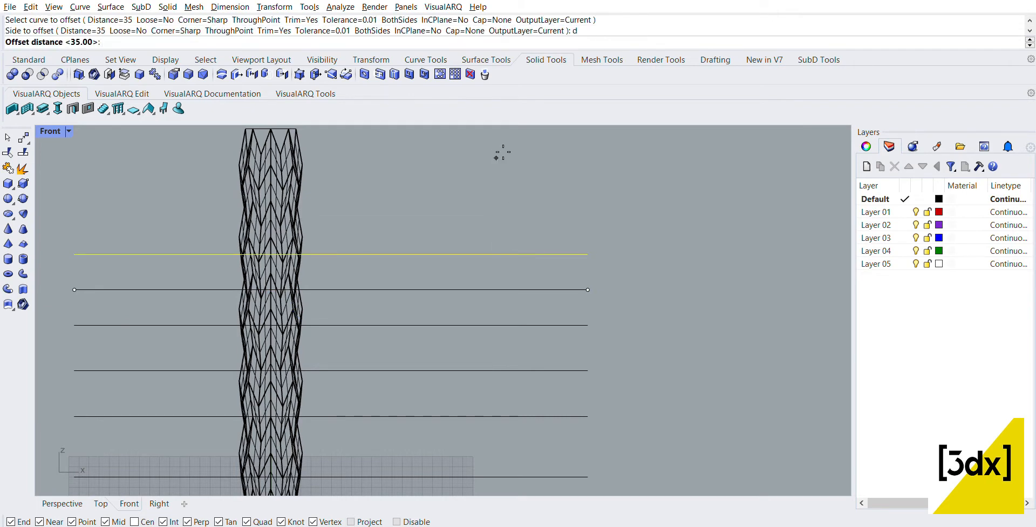
type("25")
key("Return")
left_click(509, 157)
key("Return")
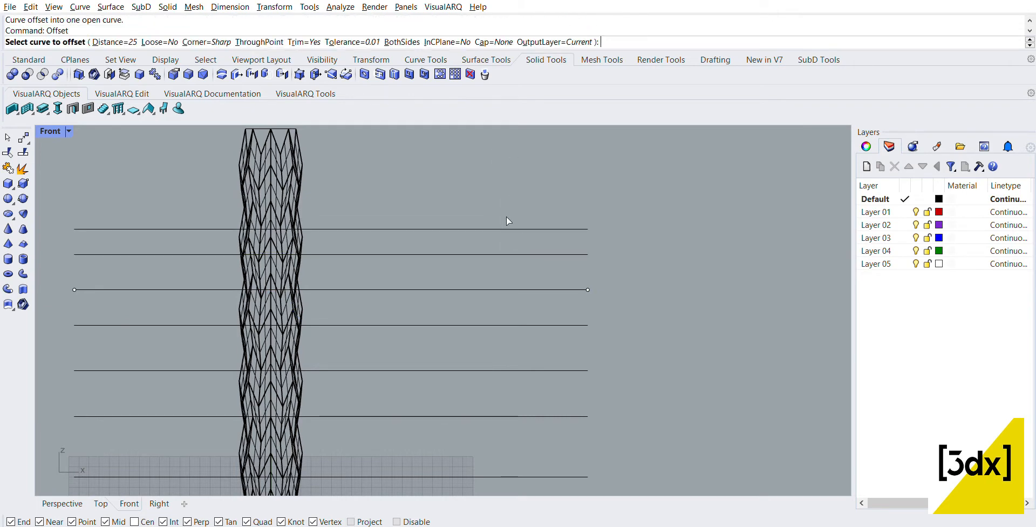
left_click(506, 229)
left_click(506, 154)
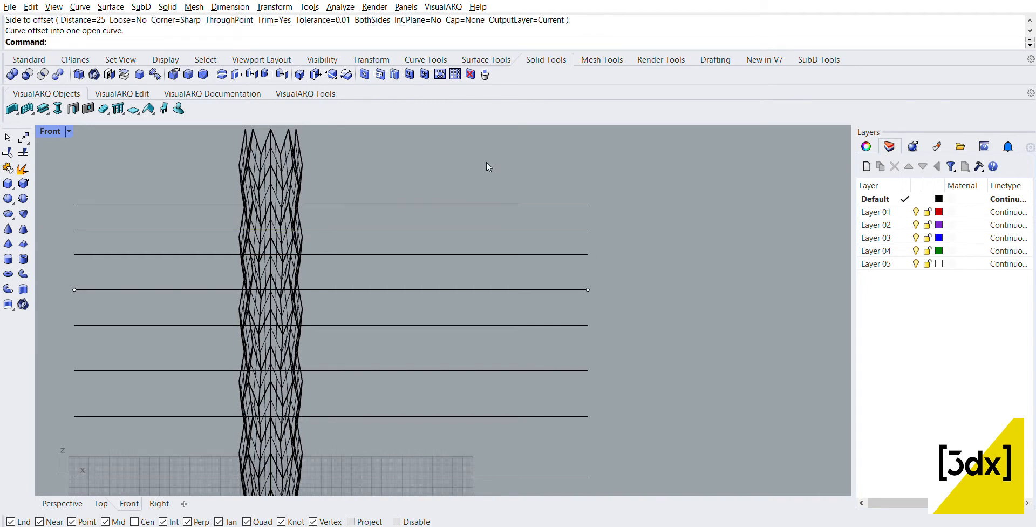
- Offset the uppermost level line upward toward the tower's top with the offset distance set to 17
scroll(487, 162, "down", 1)
scroll(466, 175, "up", 2)
key("Return")
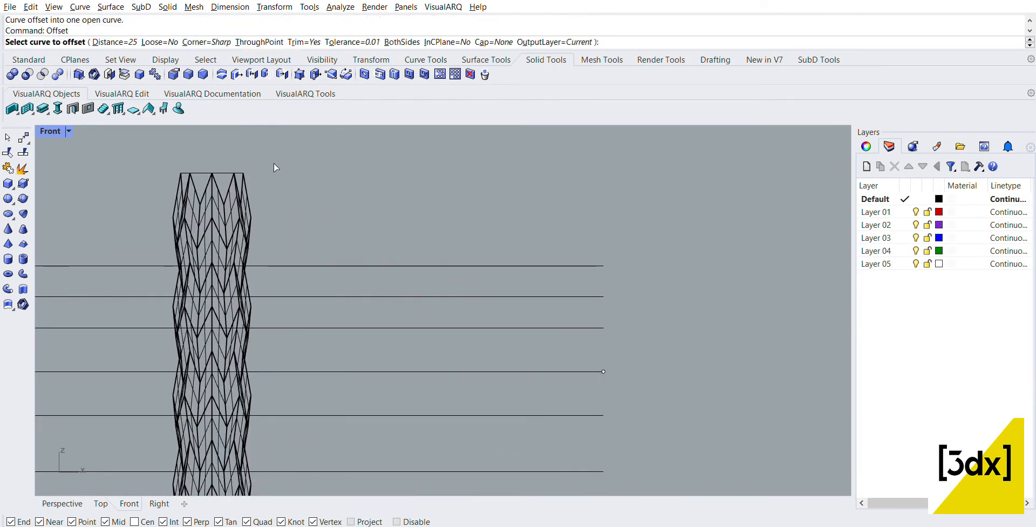
left_click(113, 41)
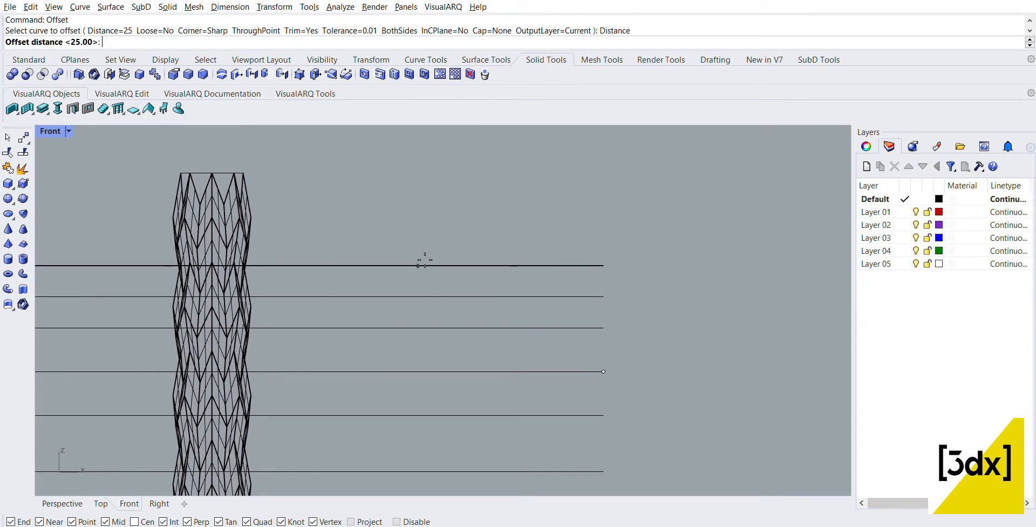
key("Return")
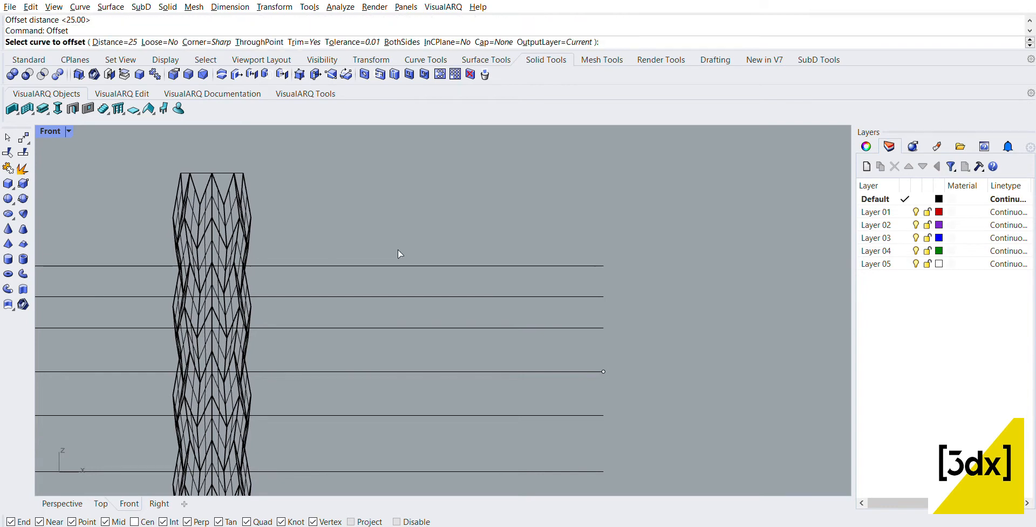
left_click(398, 266)
left_click(108, 42)
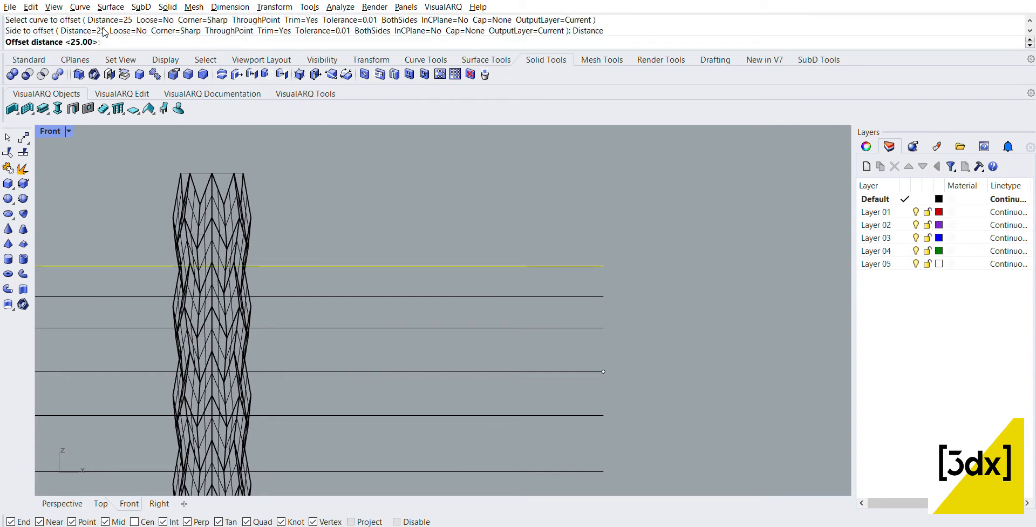
type("17")
key("Return")
left_click(383, 187)
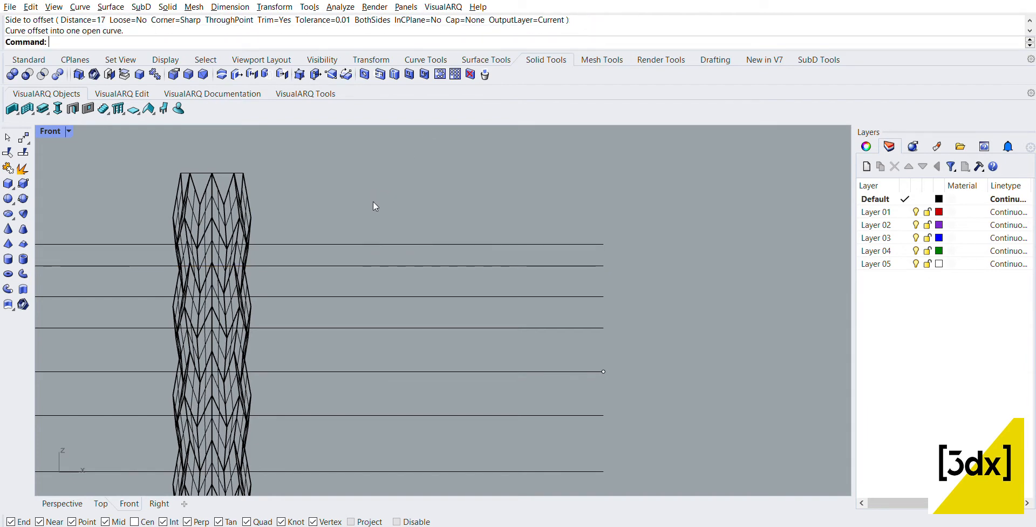
- Add a second level line 17 above the one just made
scroll(380, 239, "up", 3)
key("Return")
left_click(388, 244)
left_click(384, 181)
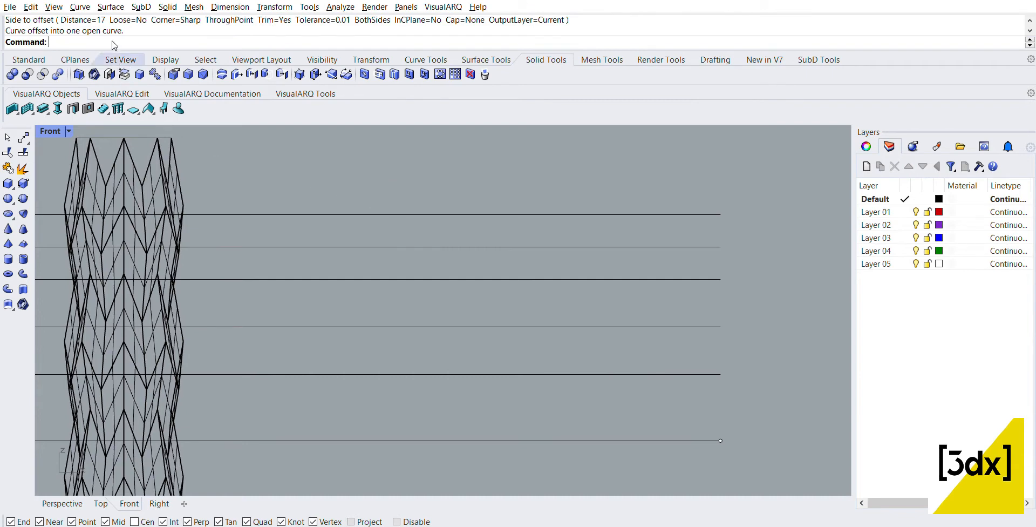
key("Delete")
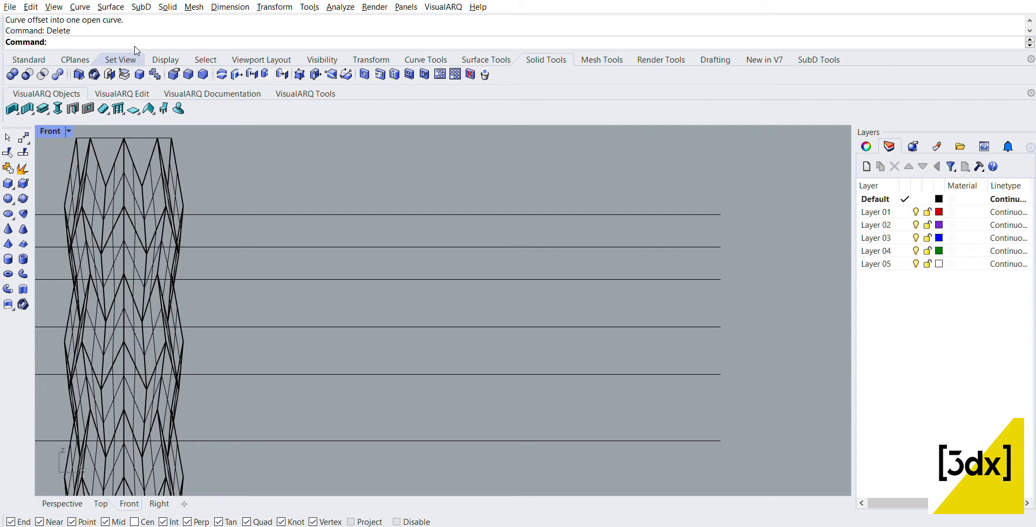
- Offset the uppermost level line upward with the offset distance set to 15
type("Offset")
key("Return")
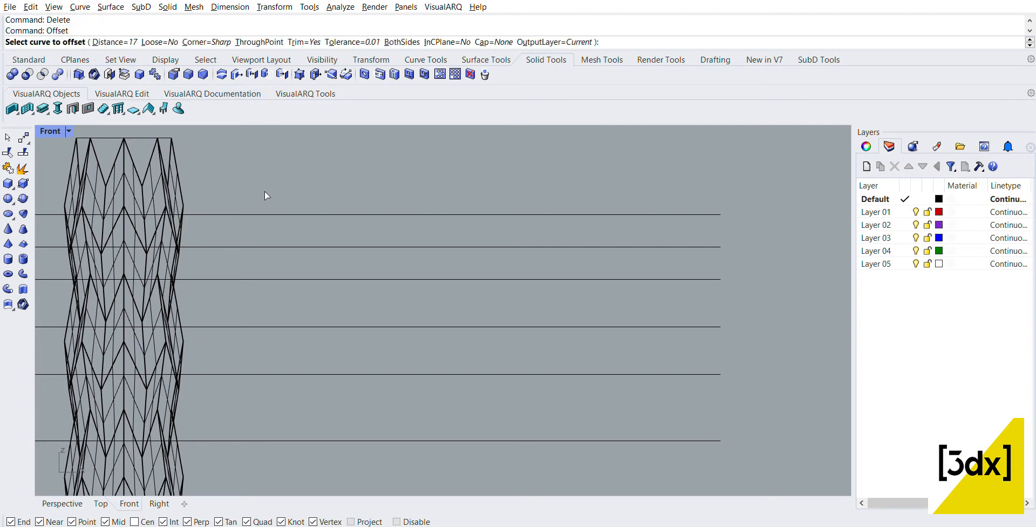
left_click(278, 214)
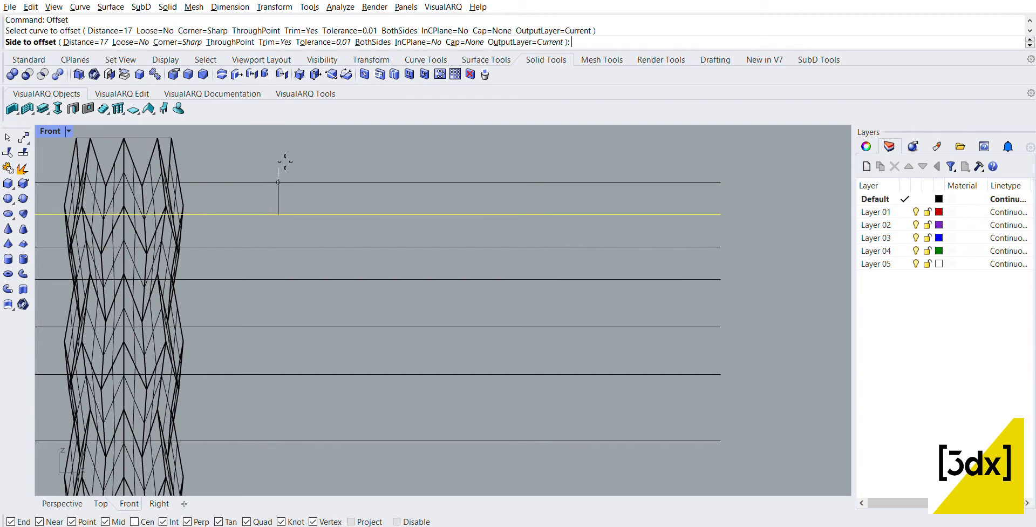
type("d")
key("Return")
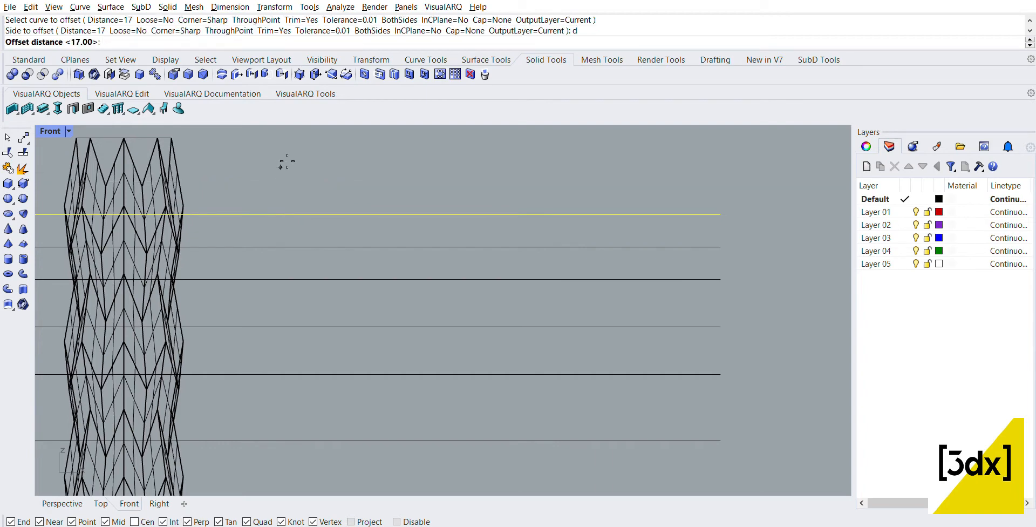
type("15")
key("Return")
left_click(292, 159)
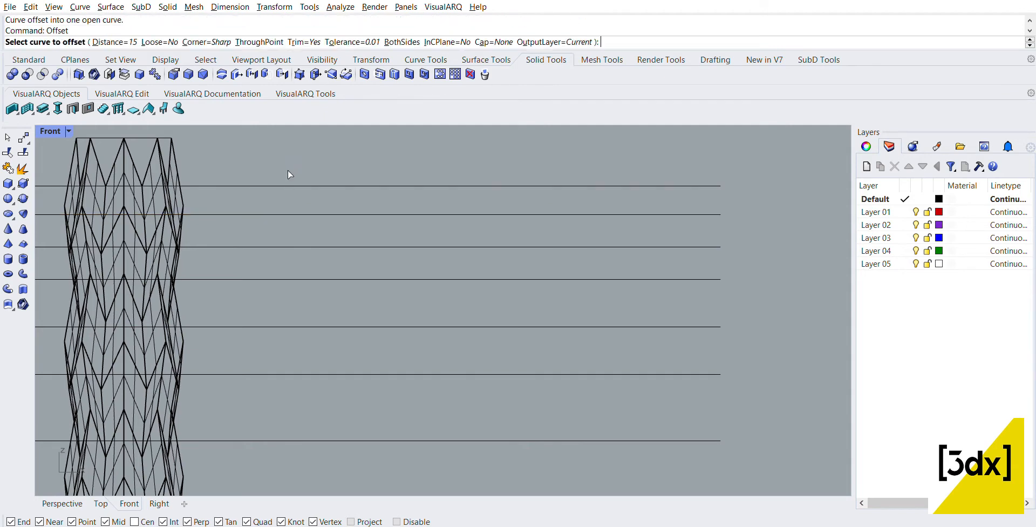
- Offset the uppermost level line upward near the tower's top with the offset distance set to 14
left_click(287, 186)
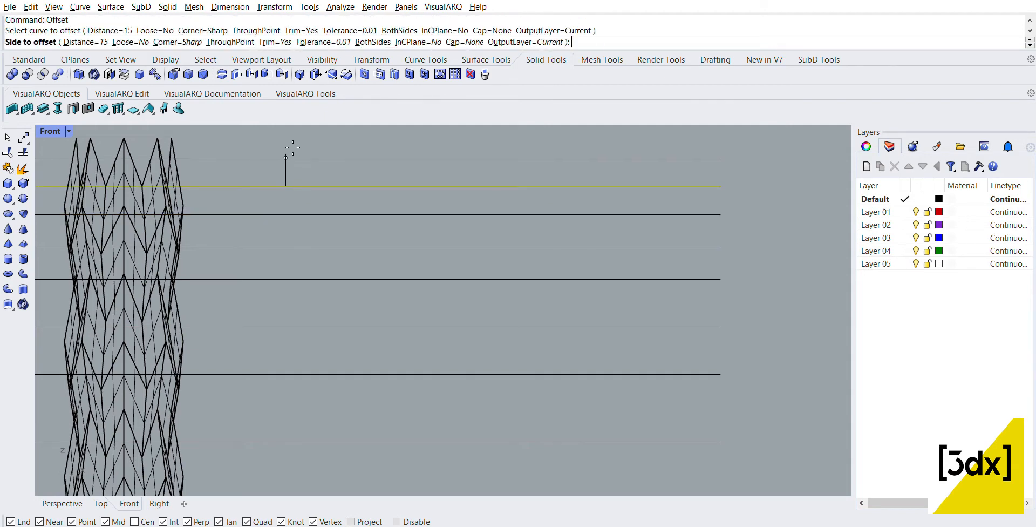
type("d")
key("Return")
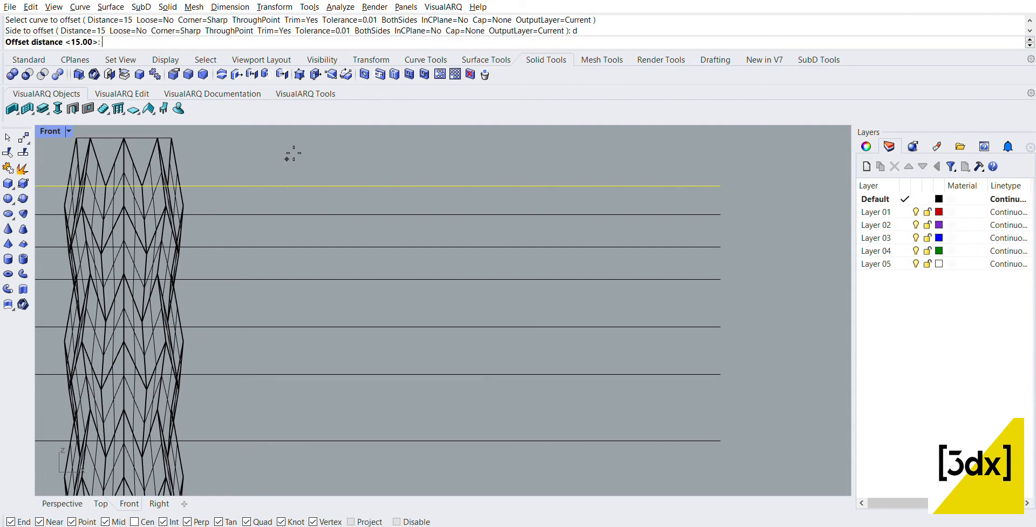
type("14")
key("Return")
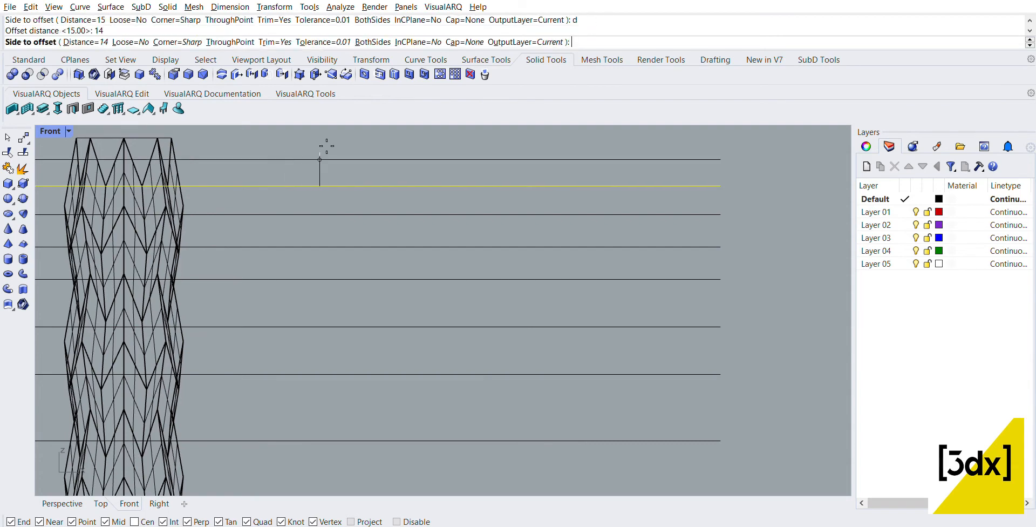
left_click(323, 142)
scroll(323, 137, "down", 5)
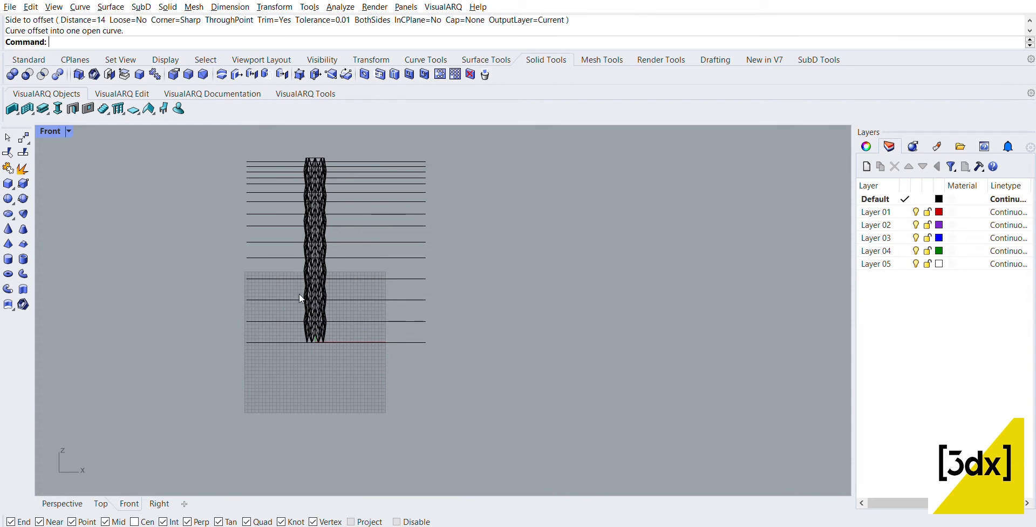
- Scale all the level lines vertically with Scale1D from the lowest line so the uppermost one meets the tower's top edge
scroll(265, 314, "up", 1)
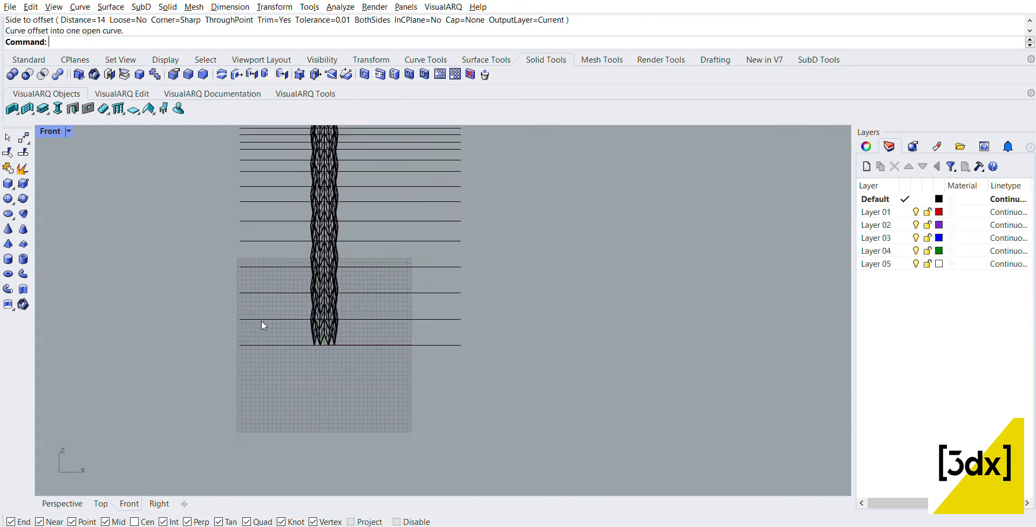
scroll(262, 321, "down", 4)
scroll(331, 233, "up", 6)
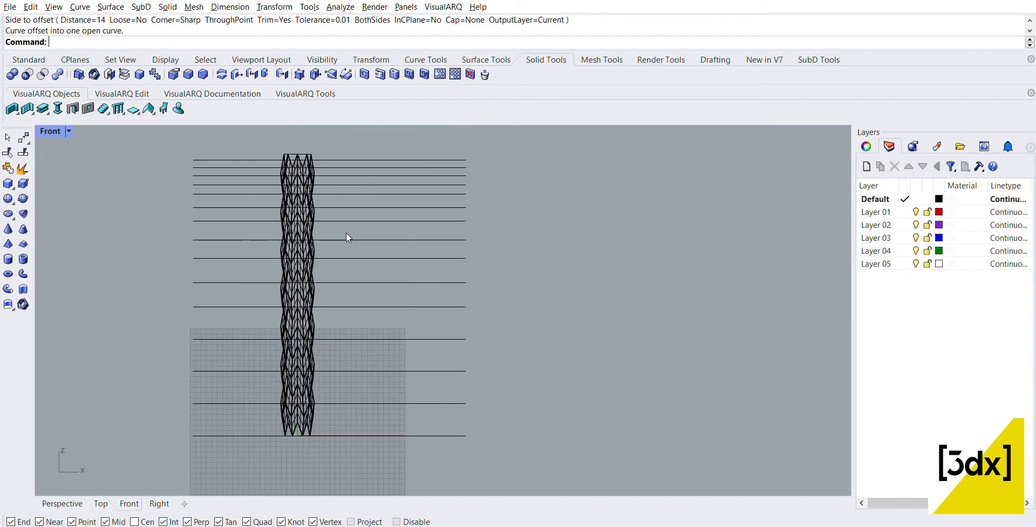
left_click_drag(500, 424, 422, 126)
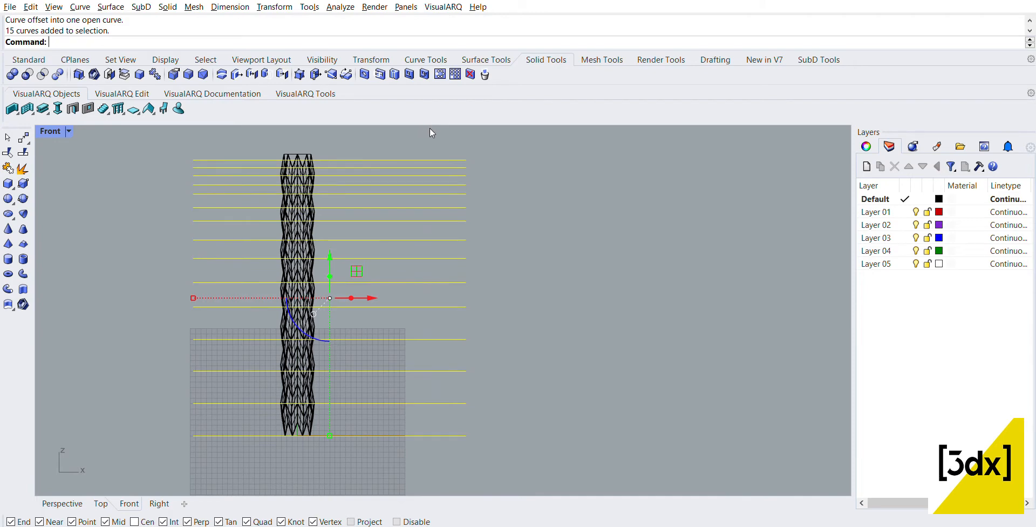
type("Scale1D")
key("Return")
left_click(470, 433)
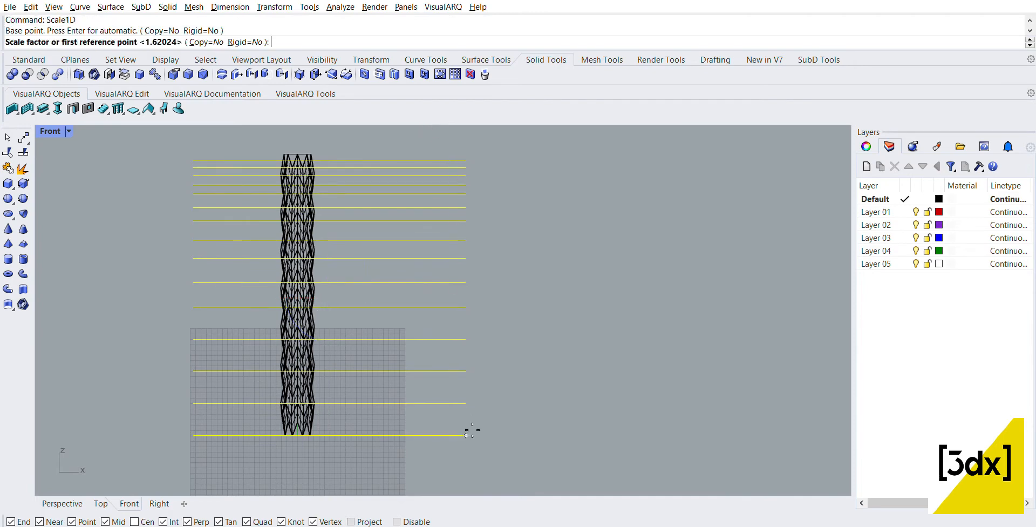
scroll(462, 145, "up", 3)
left_click(475, 156)
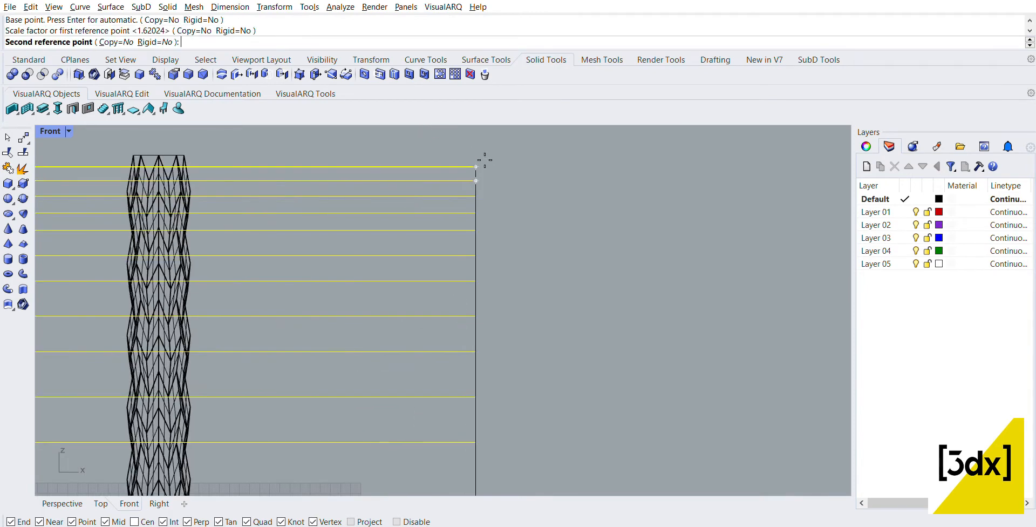
scroll(171, 146, "up", 3)
left_click(167, 144)
scroll(410, 167, "down", 4)
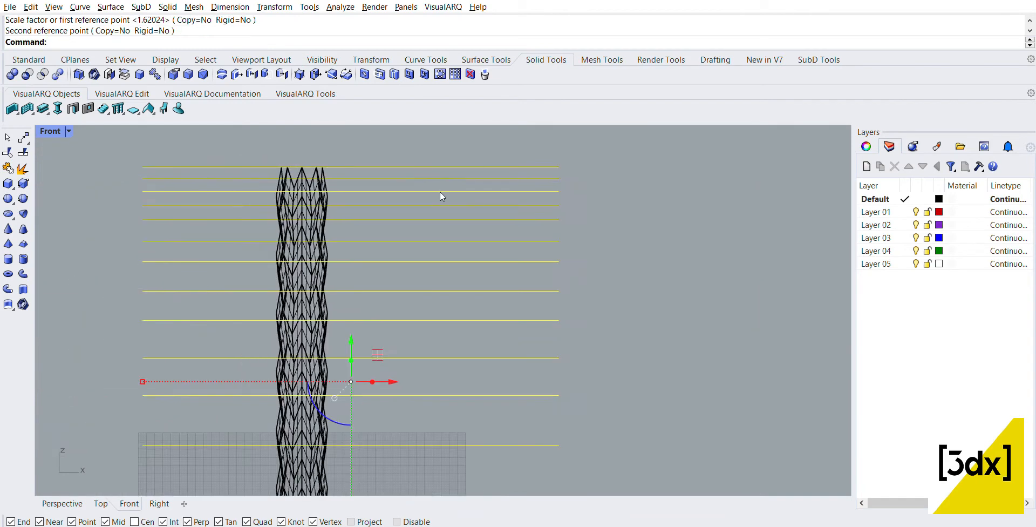
left_click(440, 192)
scroll(440, 193, "down", 4)
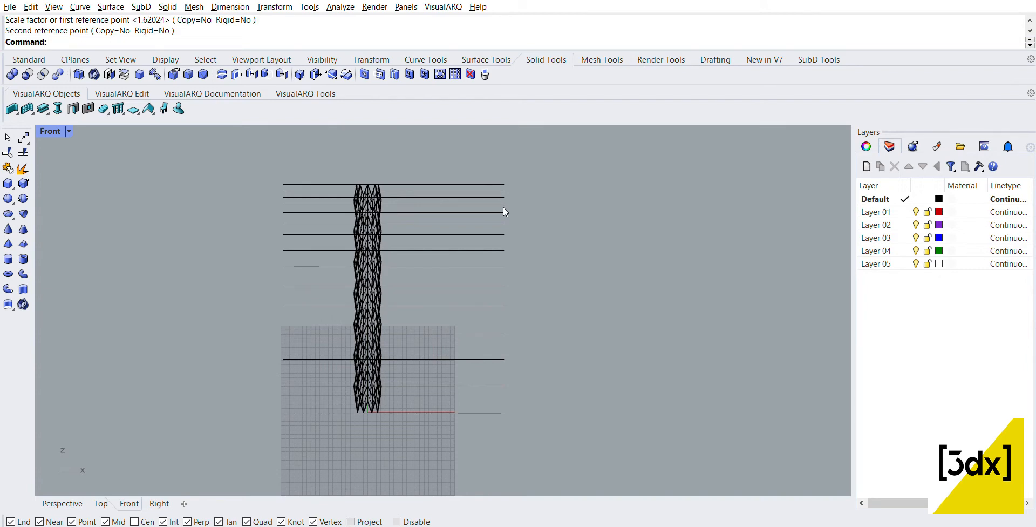
- Select the tower's polysurfaces without the closed base and top curves and turn on their solid edit points
scroll(375, 140, "up", 5)
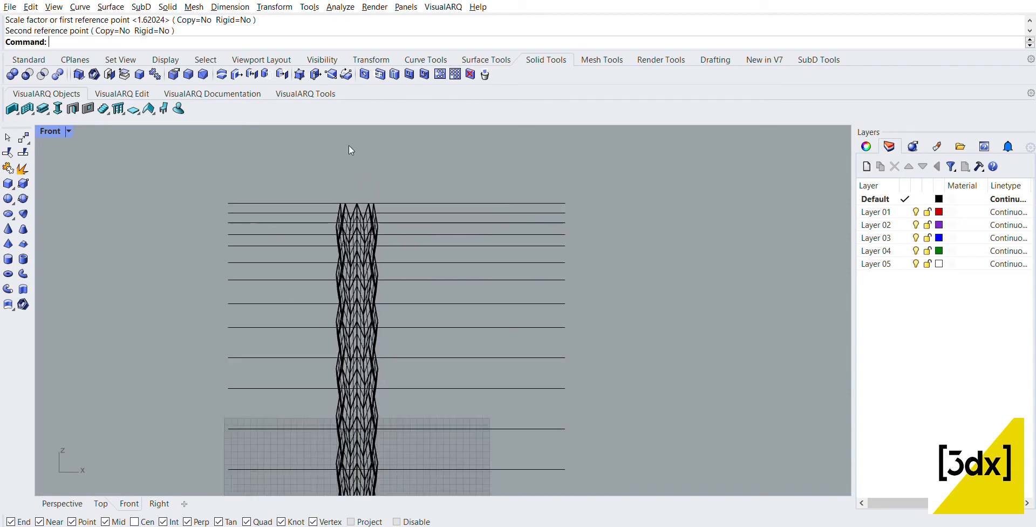
scroll(359, 185, "down", 3)
left_click_drag(358, 185, 453, 449)
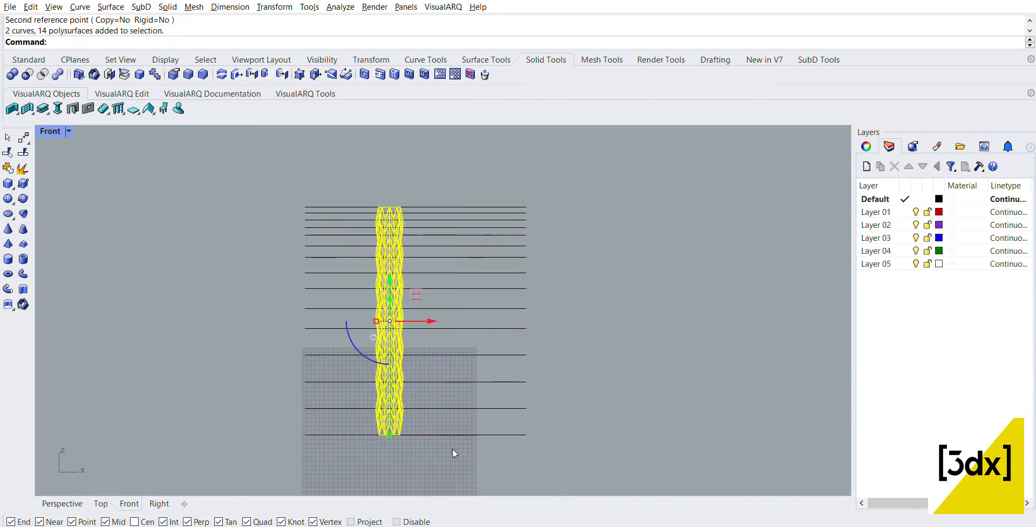
scroll(432, 440, "up", 5)
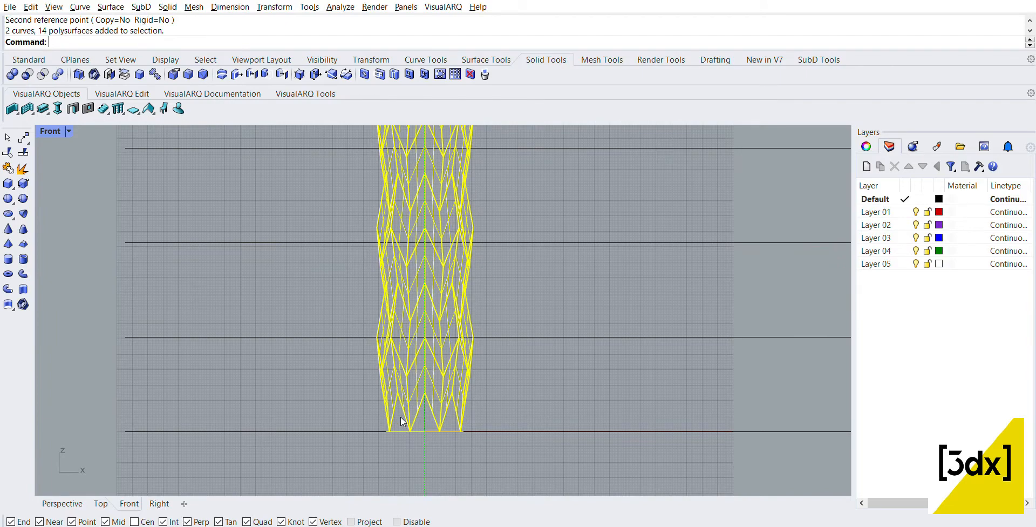
left_click(403, 427, "ctrl")
scroll(399, 356, "down", 5)
scroll(433, 187, "up", 2)
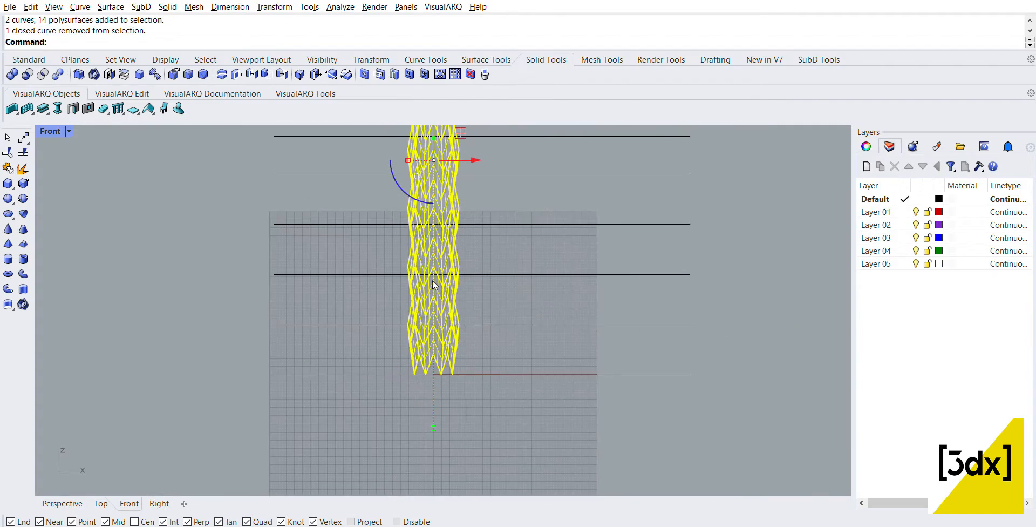
scroll(435, 194, "down", 3)
scroll(436, 199, "up", 2)
scroll(438, 207, "down", 3)
scroll(438, 207, "up", 3)
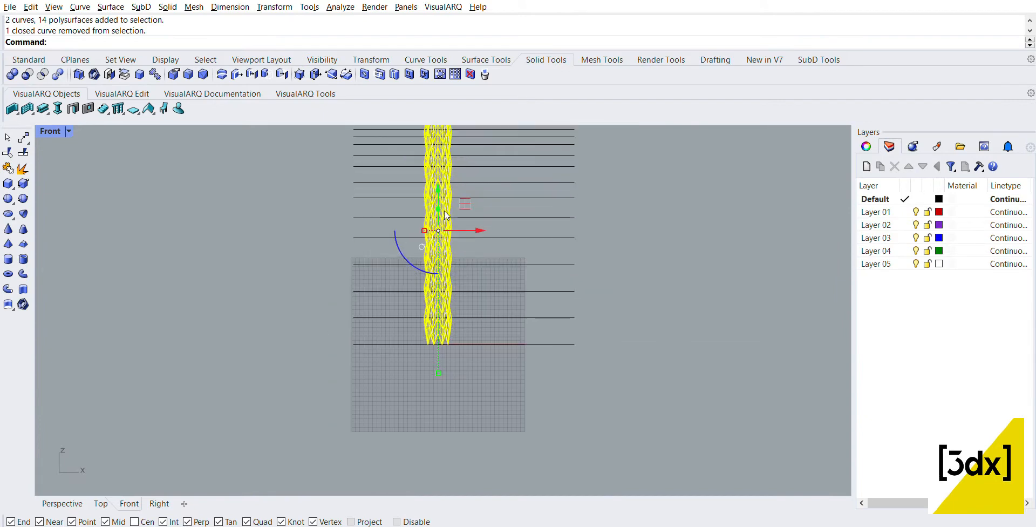
scroll(434, 216, "down", 3)
scroll(430, 229, "up", 6)
scroll(410, 243, "down", 2)
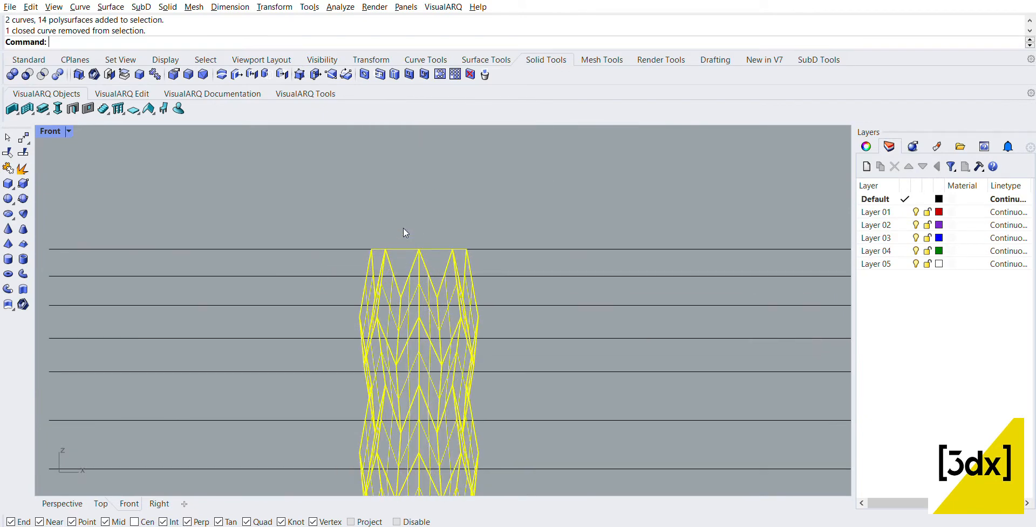
left_click(408, 232, "ctrl")
scroll(412, 225, "down", 3)
scroll(413, 218, "down", 3)
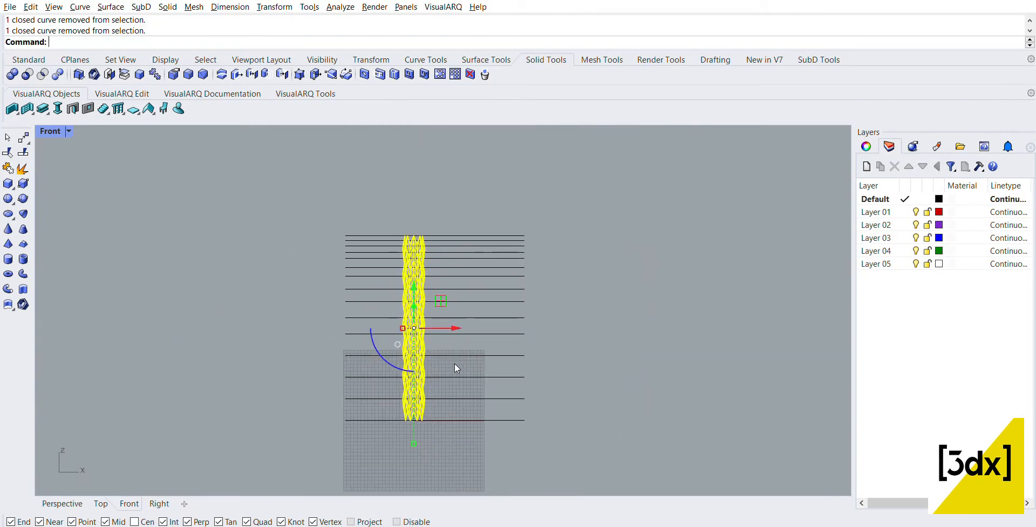
left_click(299, 74)
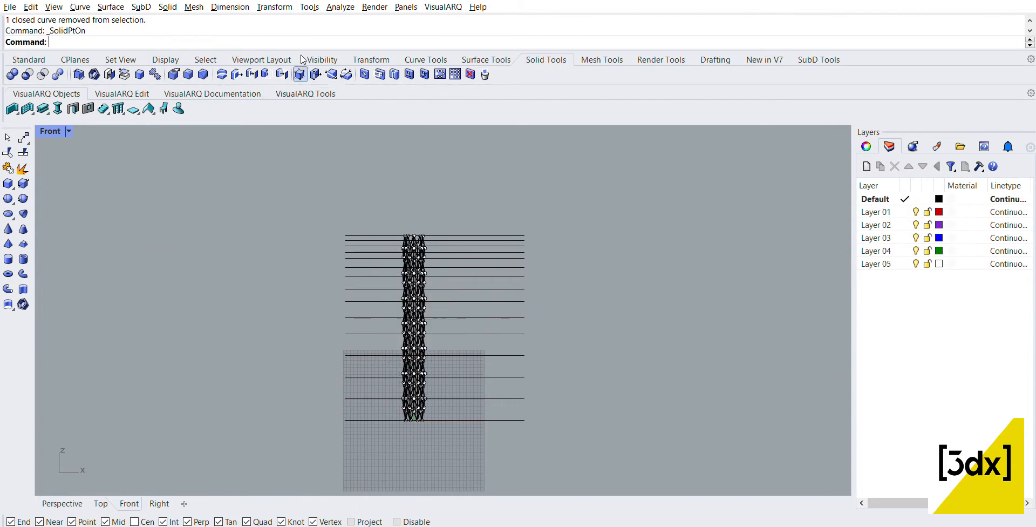
- Move the tower's topmost row of edit points slightly below the uppermost level line, leaving the closed top curve out
scroll(403, 197, "up", 5)
scroll(405, 181, "up", 2)
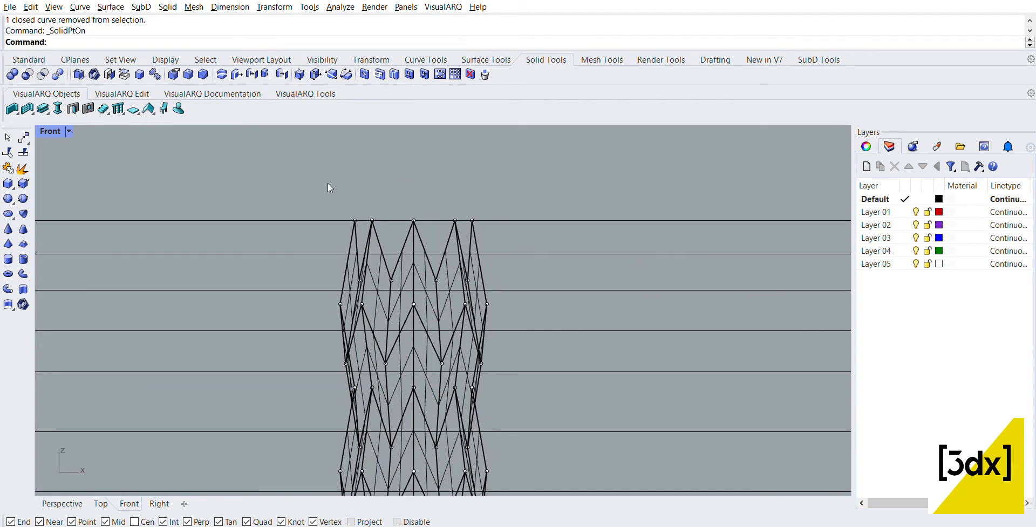
left_click_drag(323, 186, 518, 223)
scroll(470, 227, "up", 2)
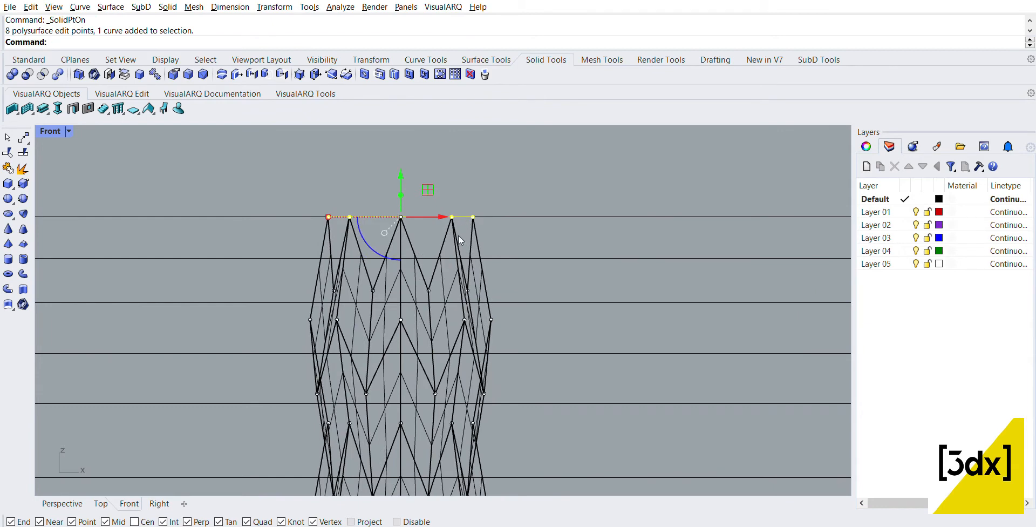
scroll(433, 207, "up", 3)
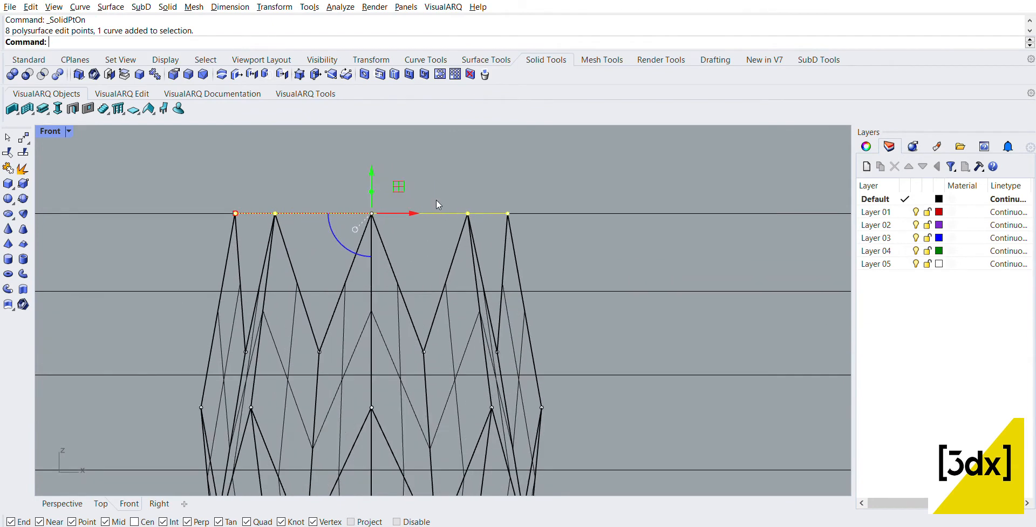
left_click(437, 213, "ctrl")
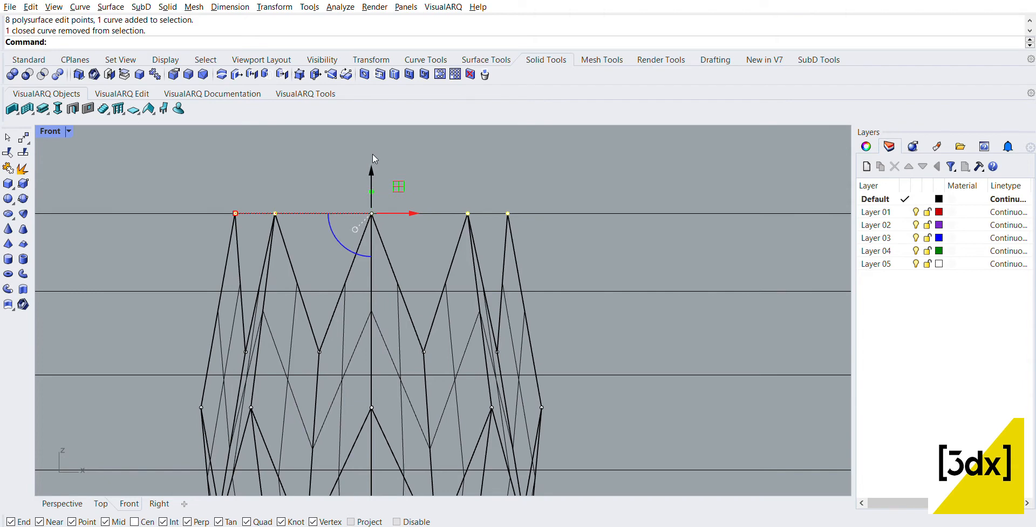
left_click_drag(373, 154, 371, 168)
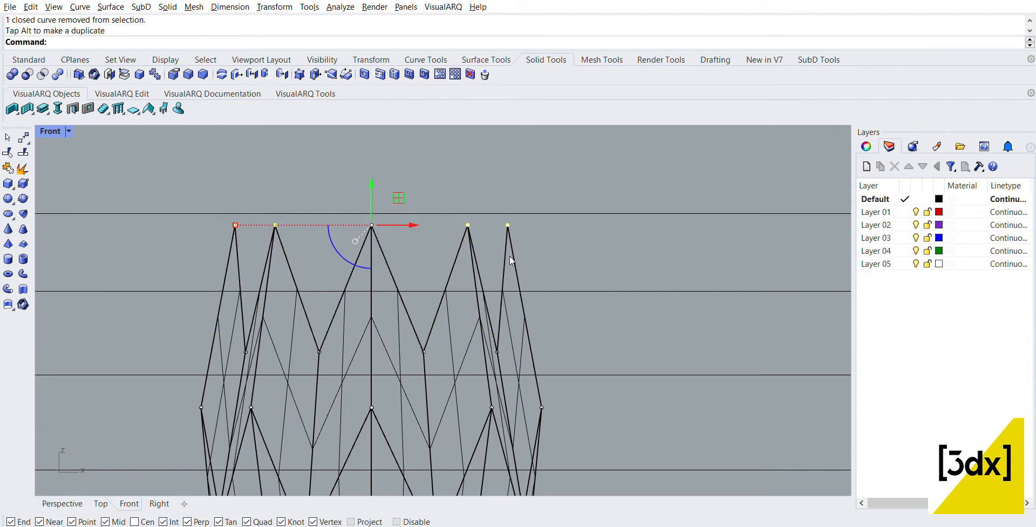
- Raise the second row of edit points, at the top zigzag's valleys, to just above the second level line from the top
scroll(489, 197, "down", 8)
scroll(489, 256, "up", 4)
scroll(307, 238, "up", 4)
left_click_drag(270, 250, 696, 284)
left_click_drag(472, 218, 475, 153)
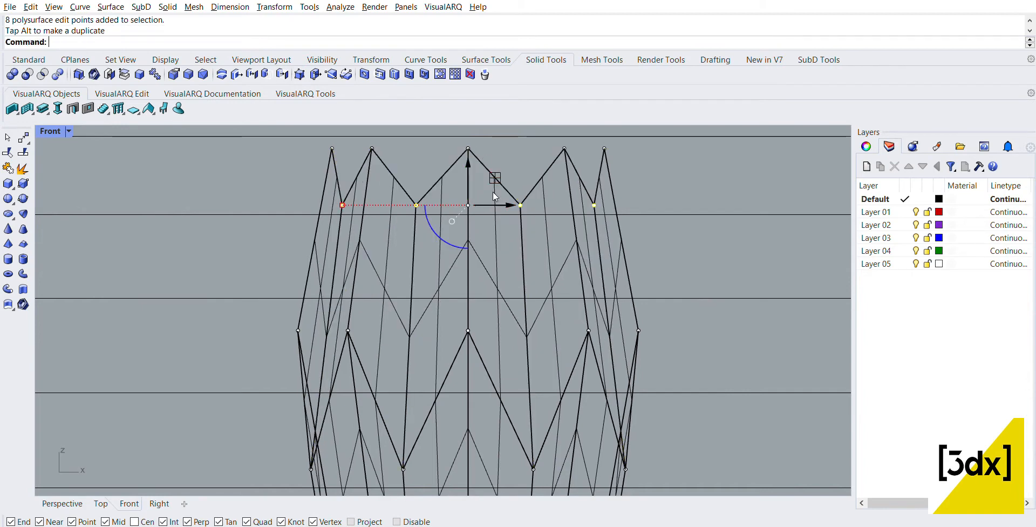
- Raise the third row of edit points to just below the second level line from the top
left_click_drag(279, 316, 675, 351)
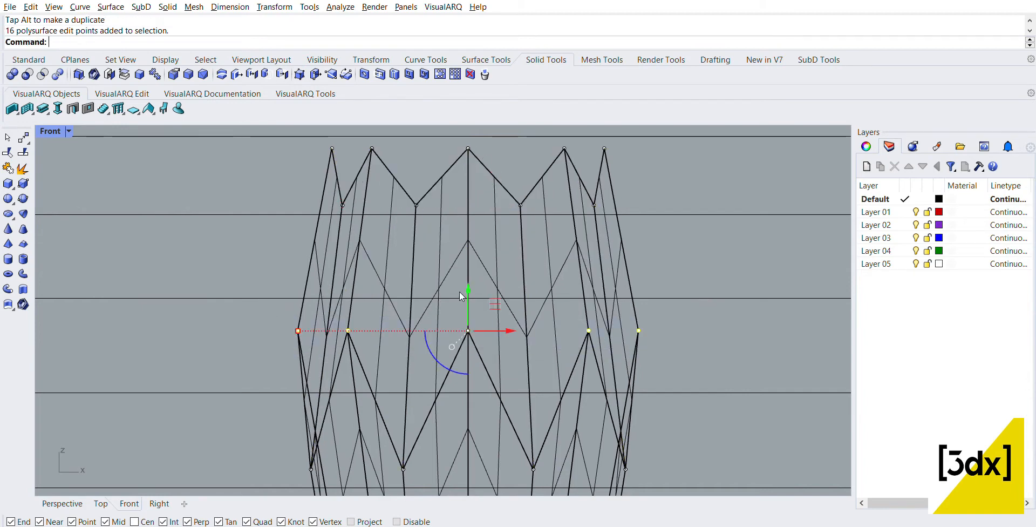
left_click_drag(464, 275, 468, 163)
left_click(214, 151)
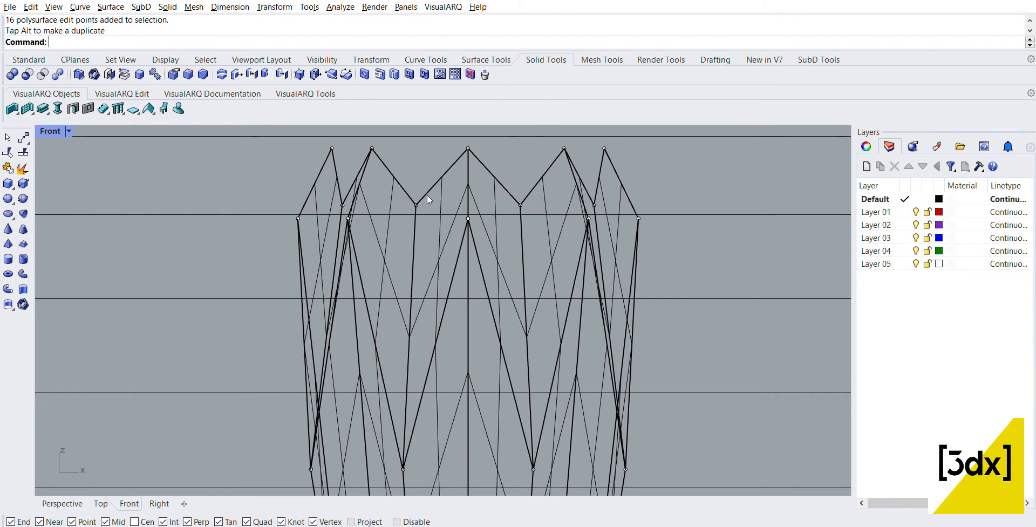
- Try to lower the third row of edit points a little further below the second level line
left_click(401, 213)
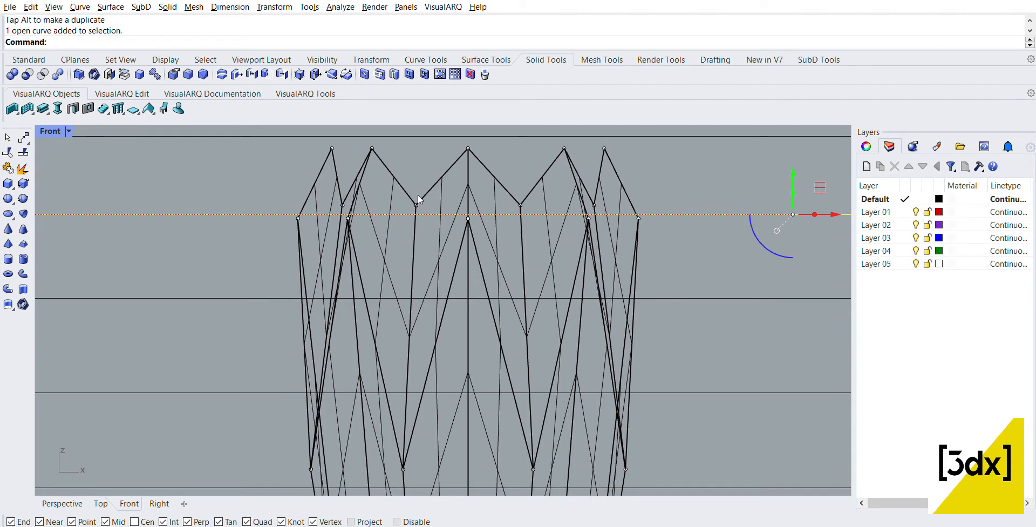
key("Escape")
left_click_drag(284, 199, 616, 242)
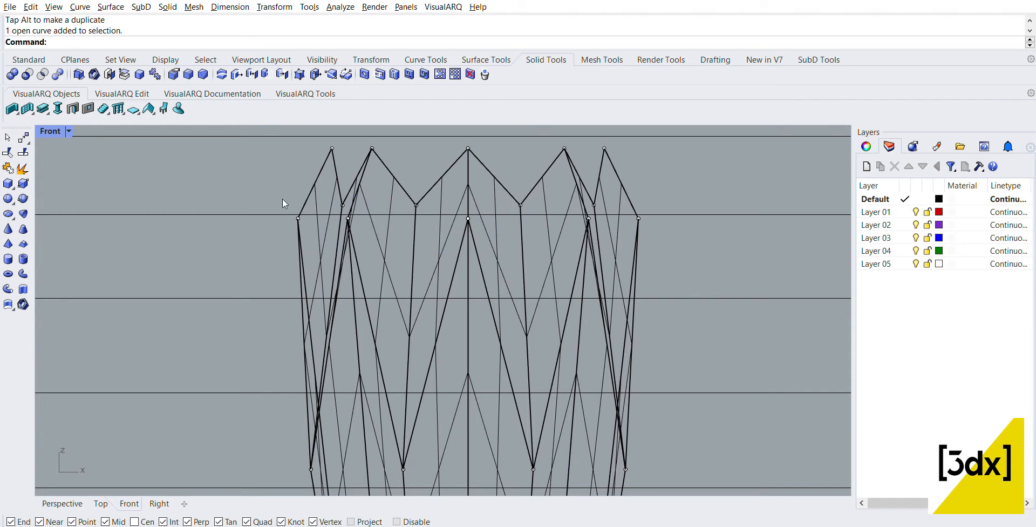
left_click_drag(283, 212, 650, 242)
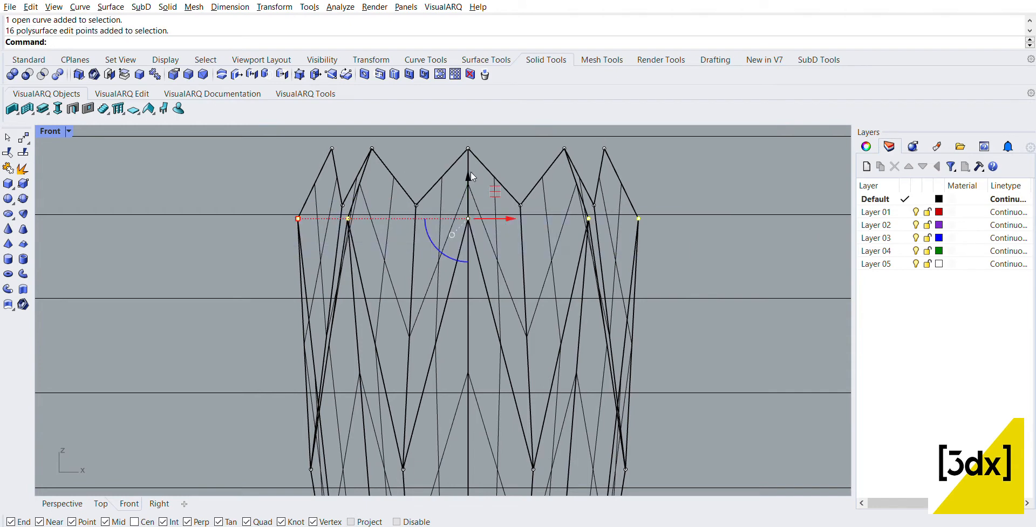
left_click_drag(470, 172, 469, 173)
key("Escape")
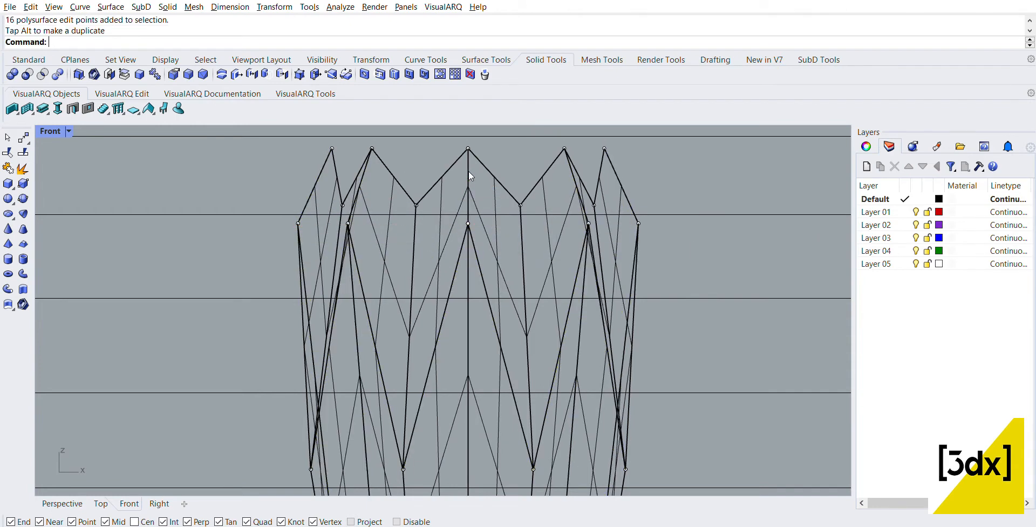
- Undo the last move of the third row of edit points
scroll(469, 171, "down", 3)
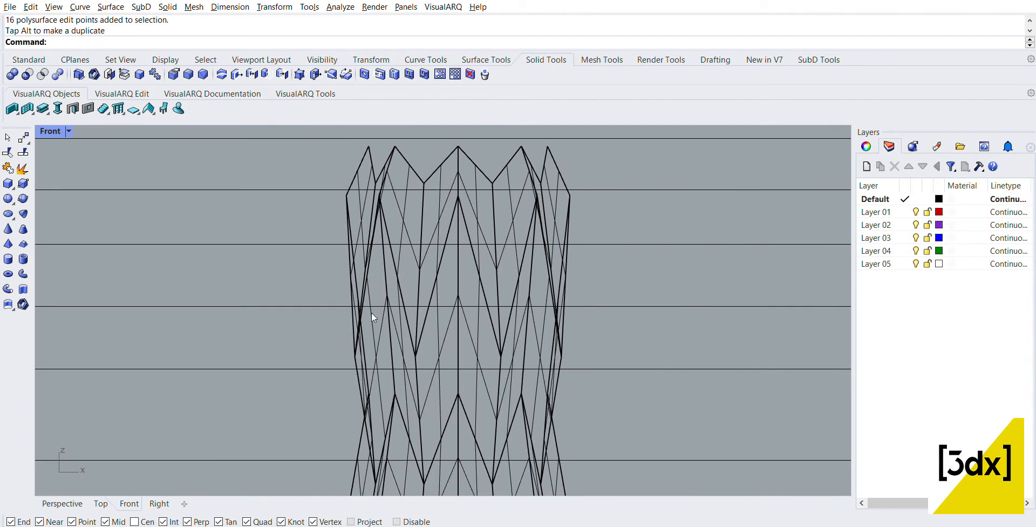
left_click(372, 313)
scroll(376, 293, "down", 10)
left_click(364, 213)
scroll(364, 199, "down", 8)
scroll(389, 248, "up", 6)
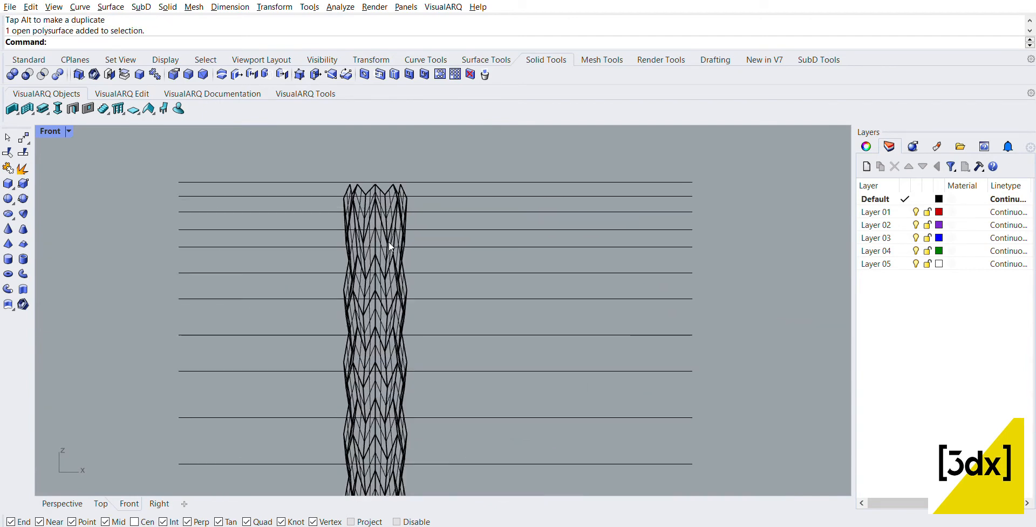
key("ctrl+z")
scroll(370, 220, "up", 5)
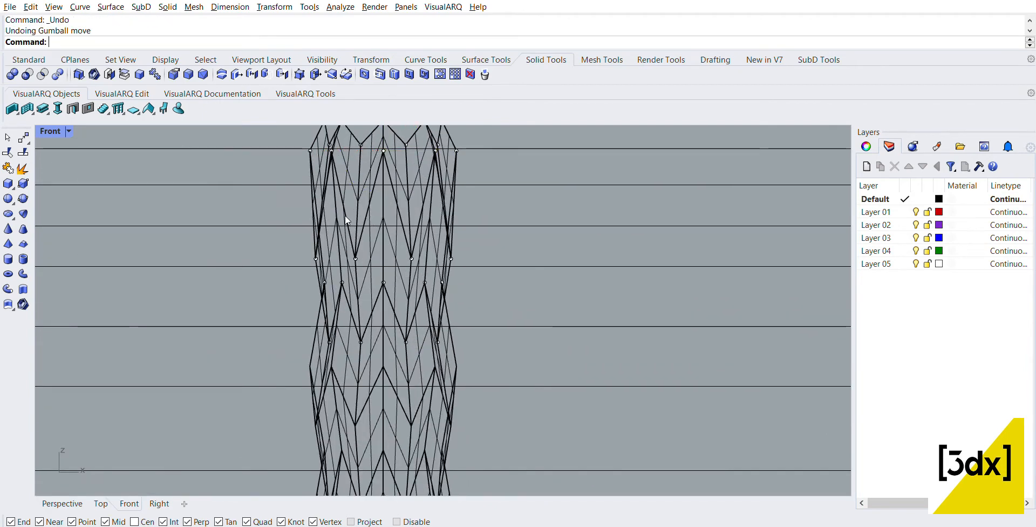
scroll(329, 156, "down", 3)
scroll(329, 170, "up", 5)
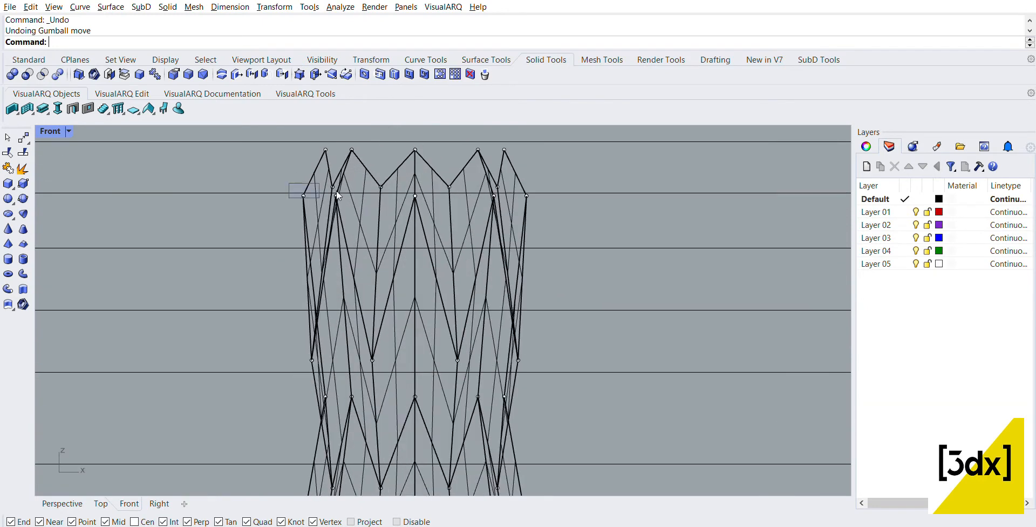
- Lower the third row of edit points slightly further below the second level line from the top
left_click_drag(337, 191, 664, 216)
scroll(293, 178, "up", 3)
left_click_drag(478, 139, 480, 147)
scroll(464, 173, "down", 3)
left_click(352, 192)
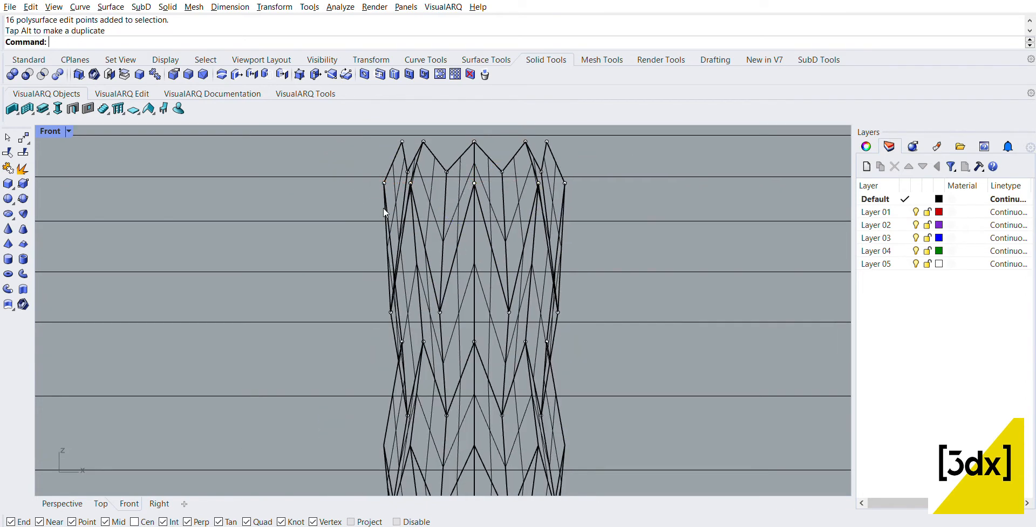
- Raise the fourth row of edit points, at the zigzag's valleys, to just above the third level line from the top
scroll(383, 208, "up", 3)
left_click_drag(368, 326, 715, 359)
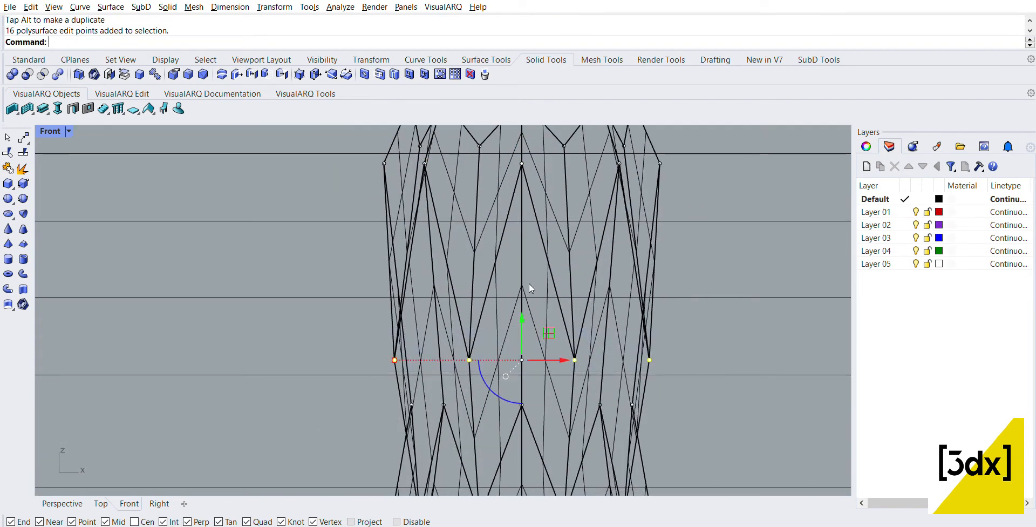
left_click_drag(523, 309, 530, 163)
scroll(581, 293, "down", 4)
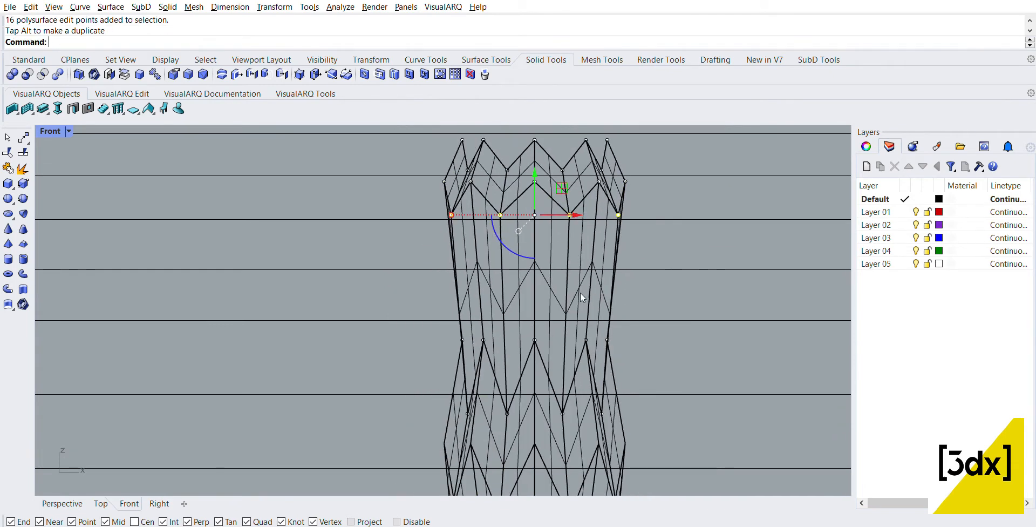
- Raise the fifth row of edit points, at the zigzag's peaks, to just below the third level line from the top
scroll(535, 352, "up", 3)
left_click_drag(366, 293, 710, 318)
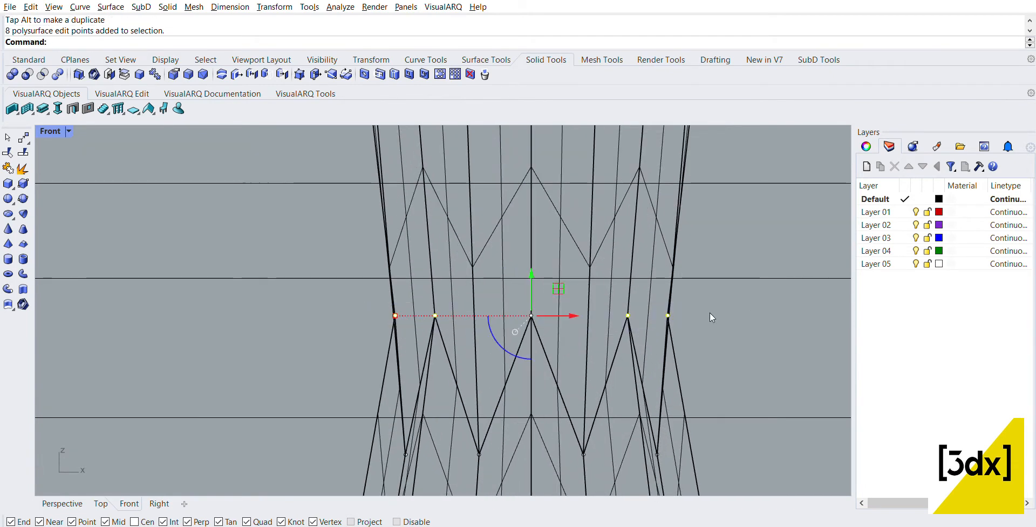
left_click_drag(532, 274, 529, 179)
scroll(533, 246, "down", 8)
scroll(525, 205, "up", 8)
scroll(529, 179, "down", 4)
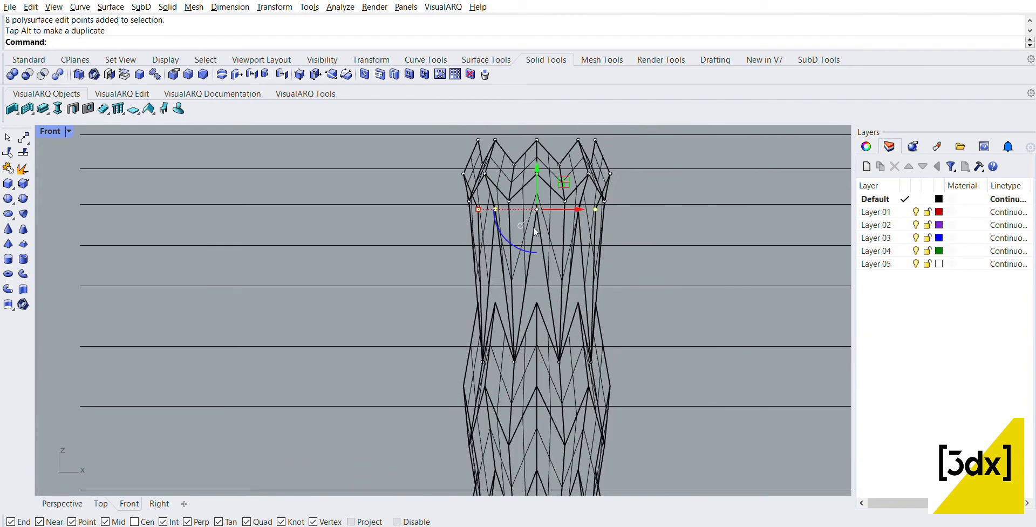
- Raise the sixth row of edit points to just above the fourth level line from the top
scroll(518, 364, "up", 2)
scroll(424, 333, "up", 2)
left_click_drag(424, 346, 839, 394)
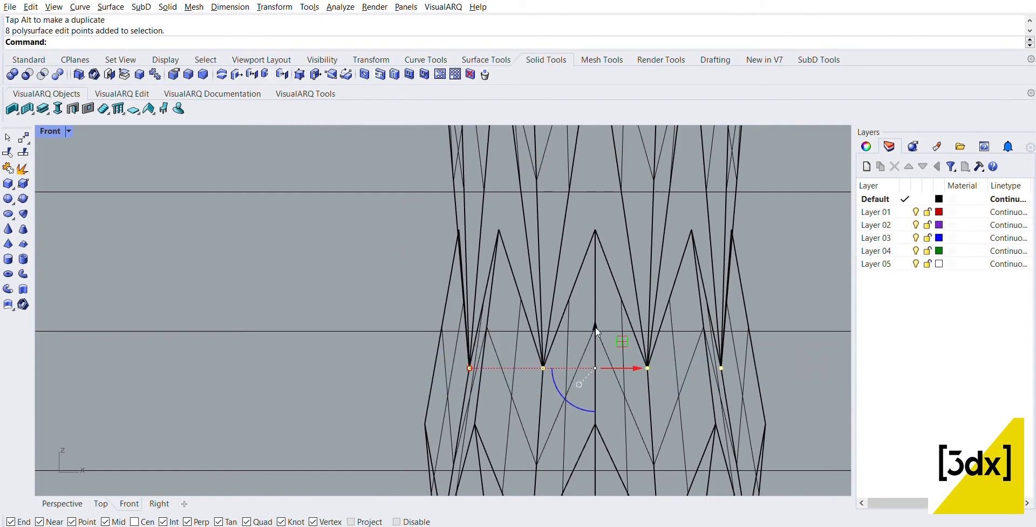
left_click_drag(595, 324, 597, 332)
scroll(597, 330, "down", 8)
left_click_drag(458, 360, 749, 348)
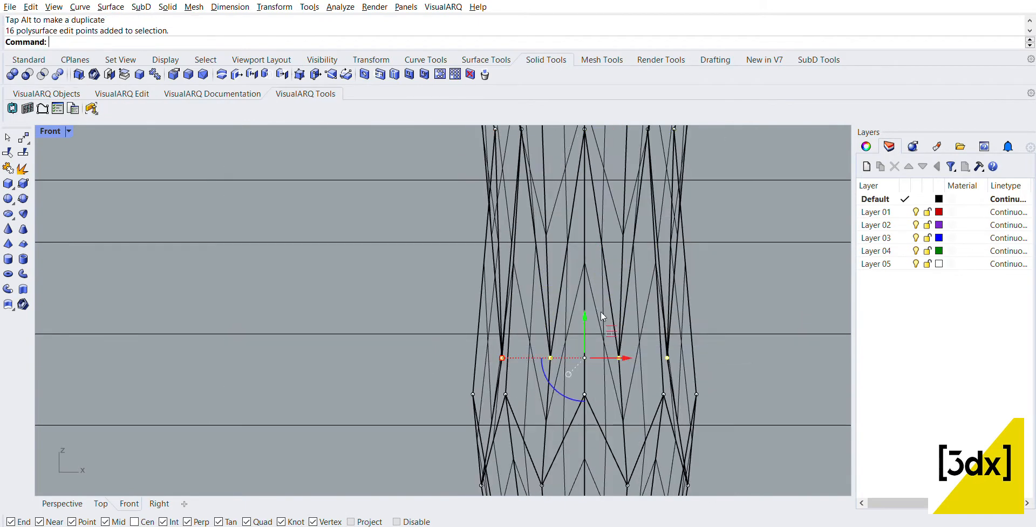
left_click_drag(592, 320, 605, 251)
left_click_drag(472, 335, 707, 375)
left_click_drag(585, 314, 592, 188)
scroll(594, 198, "down", 4)
scroll(591, 187, "up", 4)
scroll(581, 216, "down", 6)
scroll(565, 330, "up", 6)
- Raise the seventh row of edit points to just below the fourth level line from the top
left_click_drag(441, 333, 759, 358)
scroll(605, 269, "down", 8)
left_click_drag(592, 306, 606, 161)
scroll(606, 208, "up", 6)
scroll(580, 258, "down", 6)
scroll(571, 370, "up", 4)
- Raise the eighth row of edit points to just above the fifth level line from the top
left_click_drag(492, 346, 739, 357)
scroll(600, 226, "up", 4)
left_click_drag(592, 304, 612, 121)
scroll(608, 239, "down", 6)
scroll(605, 400, "up", 4)
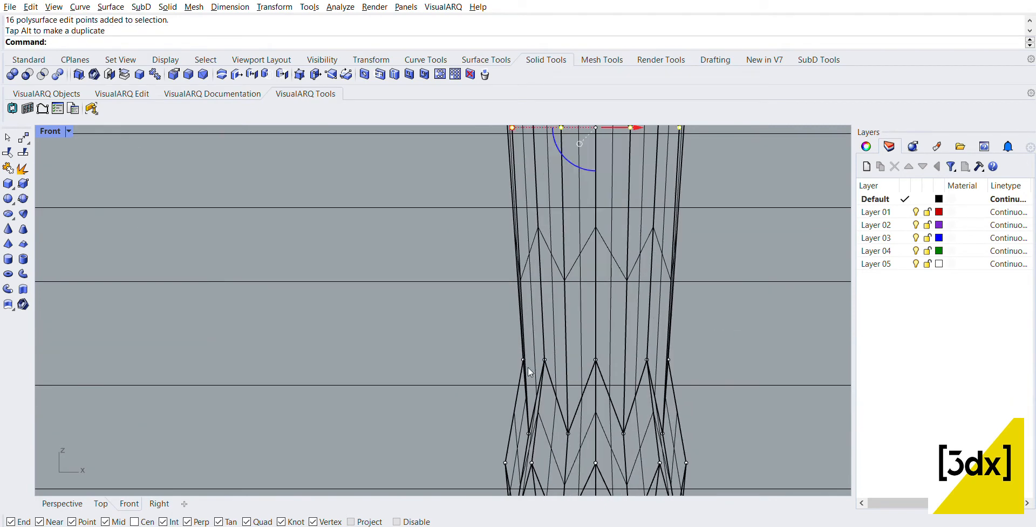
- Raise the ninth row of edit points to just below the fifth level line from the top
left_click_drag(505, 358, 733, 351)
scroll(600, 227, "down", 6)
left_click_drag(594, 319, 615, 198)
scroll(618, 192, "up", 6)
scroll(617, 199, "down", 6)
- Raise the tenth row of edit points to just above the sixth level line from the top and deselect it
right_click_drag(562, 374, 565, 266)
scroll(563, 272, "up", 4)
left_click_drag(528, 259, 763, 284)
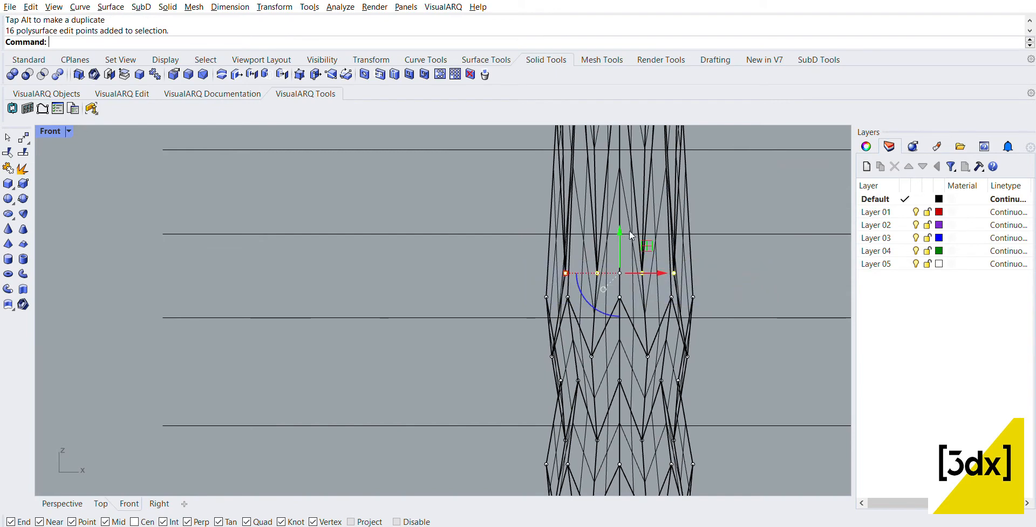
left_click_drag(621, 230, 629, 137)
scroll(626, 232, "down", 8)
scroll(635, 213, "up", 8)
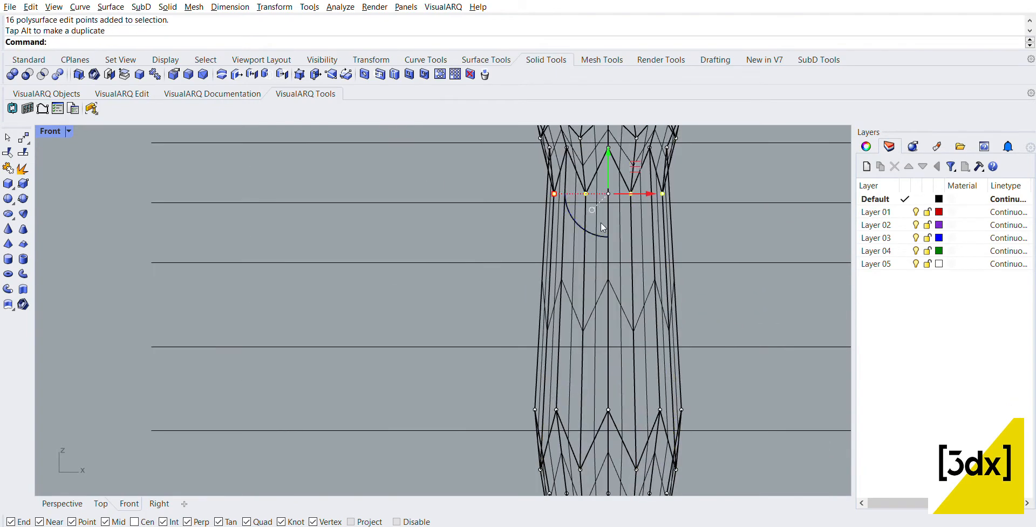
key("Escape")
- Raise the eleventh row of edit points to just below the sixth level line from the top
left_click_drag(509, 398, 741, 415)
left_click_drag(608, 360, 616, 162)
scroll(616, 161, "up", 2)
scroll(608, 259, "down", 6)
- Raise the twelfth row of edit points to just above the seventh level line from the top
right_click_drag(599, 416, 533, 338)
left_click_drag(417, 308, 664, 340)
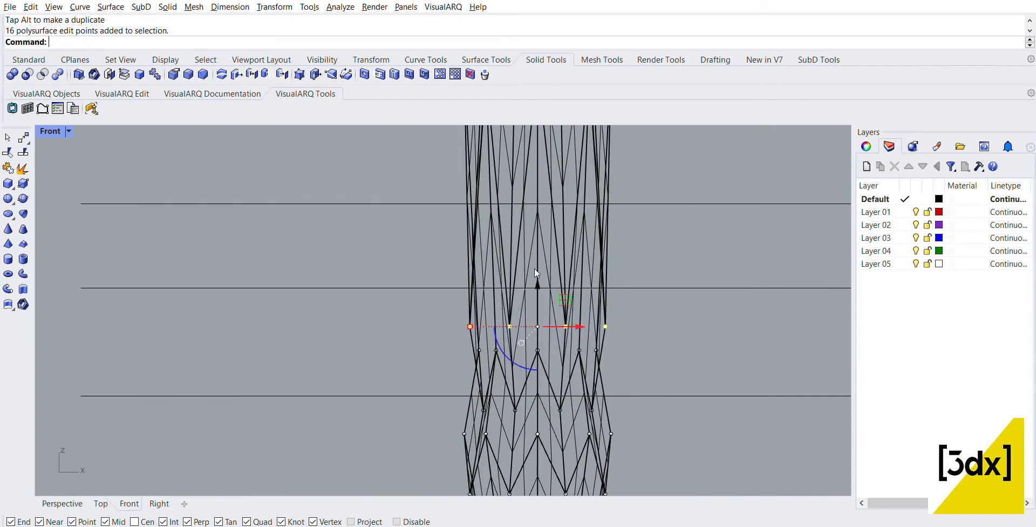
scroll(533, 294, "up", 5)
left_click_drag(534, 268, 553, 161)
scroll(553, 156, "down", 4)
scroll(553, 208, "up", 4)
scroll(553, 160, "down", 4)
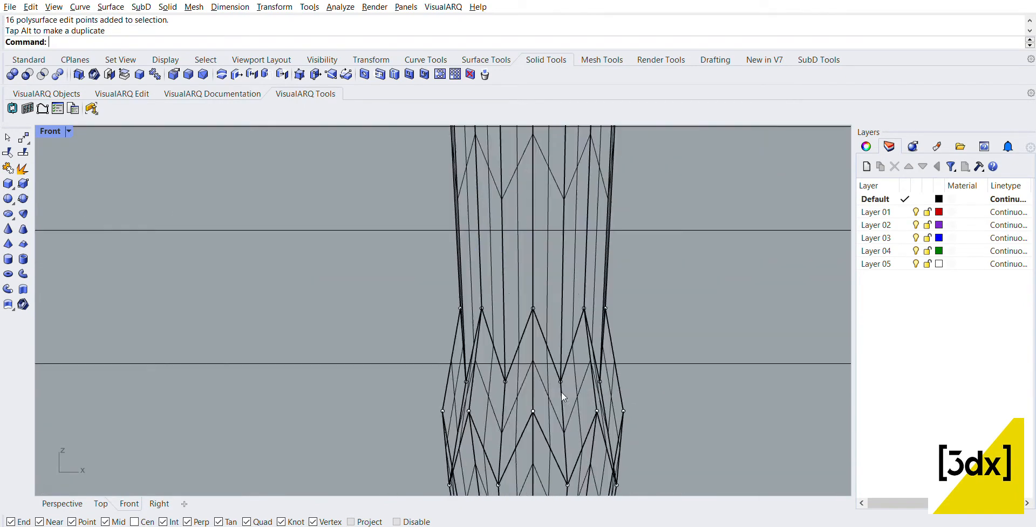
- Raise the thirteenth row of edit points to just below the seventh level line from the top
left_click_drag(415, 288, 711, 348)
scroll(523, 252, "down", 4)
scroll(518, 284, "up", 5)
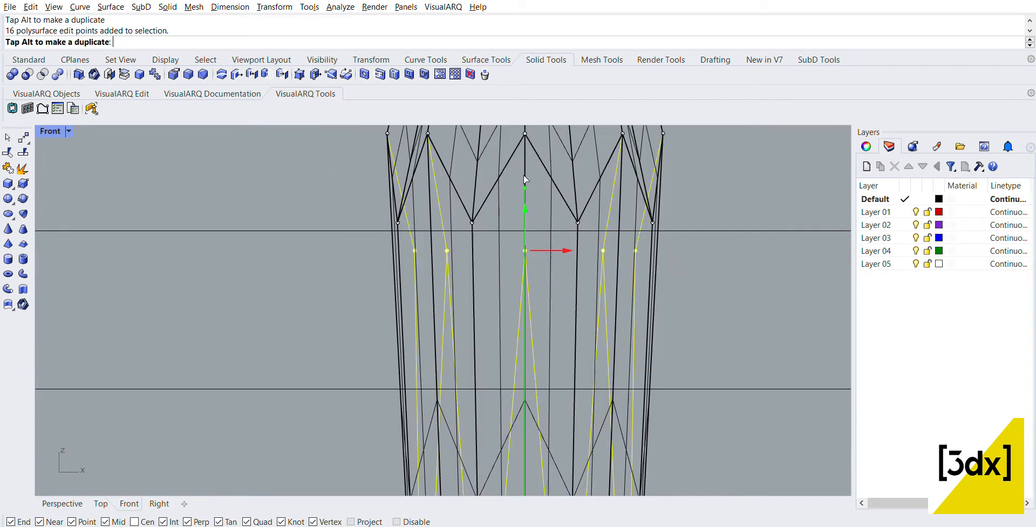
left_click_drag(517, 172, 530, 365)
scroll(530, 365, "down", 4)
scroll(530, 365, "up", 4)
- Raise the fourteenth row of edit points to just above the eighth level line from the top
left_click_drag(417, 359, 596, 403)
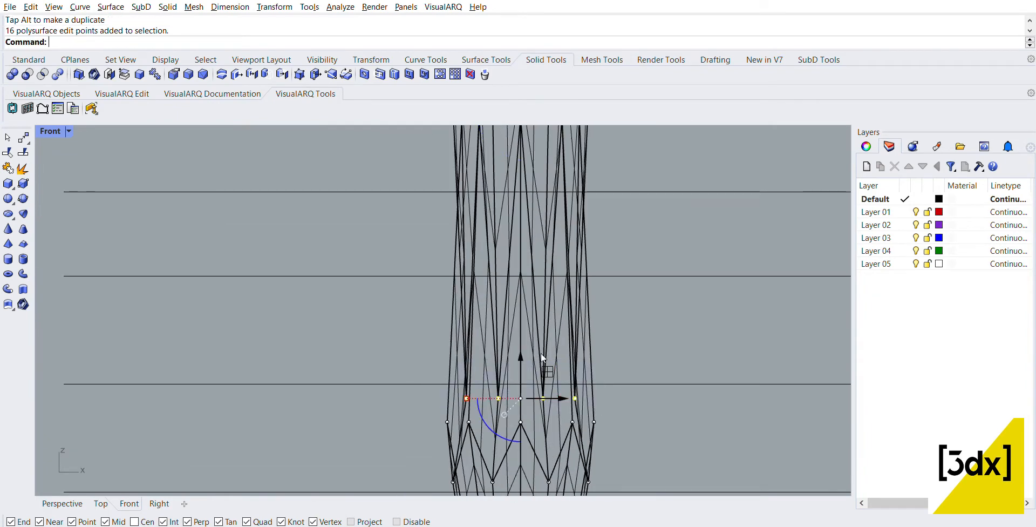
scroll(521, 346, "down", 4)
left_click_drag(540, 355, 516, 226)
scroll(521, 231, "up", 5)
scroll(521, 231, "up", 4)
scroll(516, 226, "down", 9)
scroll(508, 391, "up", 4)
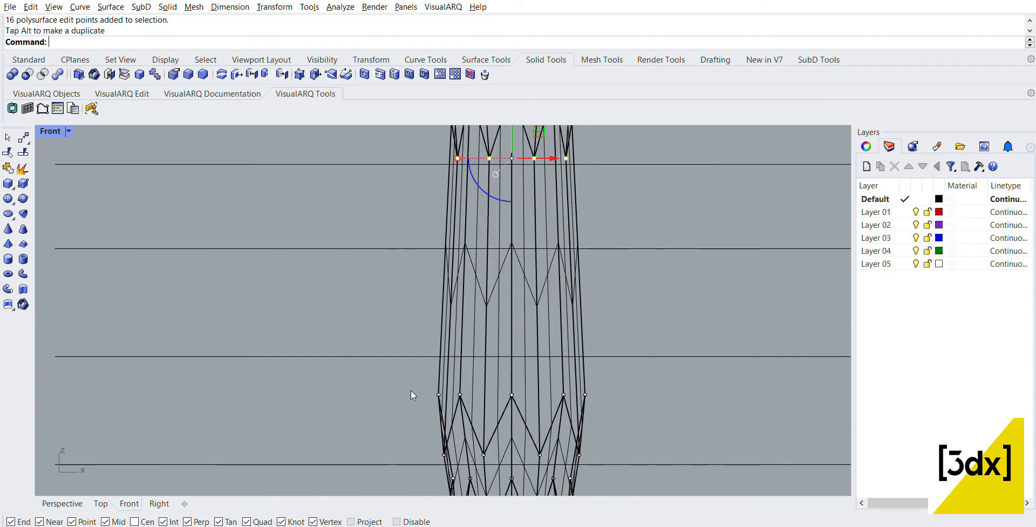
- Raise the fifteenth row of edit points to just below the eighth level line from the top
left_click_drag(411, 386, 654, 400)
scroll(533, 248, "down", 6)
left_click_drag(511, 340, 525, 212)
scroll(532, 243, "up", 8)
scroll(525, 212, "down", 8)
scroll(539, 394, "up", 4)
scroll(502, 397, "up", 4)
- Raise the sixteenth row of edit points to just above the ninth level line from the top
left_click_drag(392, 339, 678, 378)
scroll(519, 300, "down", 10)
left_click_drag(515, 336, 528, 250)
scroll(528, 250, "up", 5)
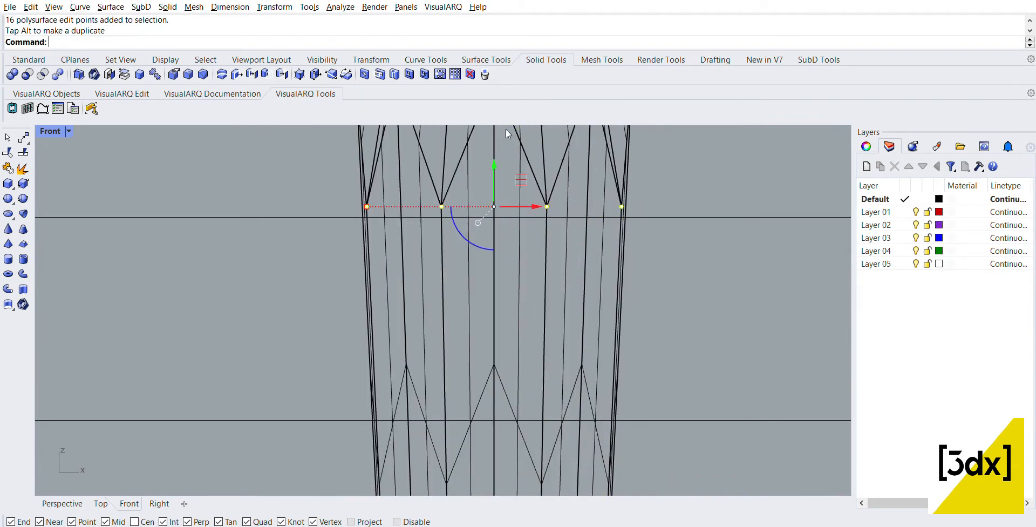
scroll(386, 317, "down", 4)
- Raise the seventeenth row of edit points to just below the ninth level line from the top
left_click_drag(390, 332, 673, 368)
scroll(495, 280, "down", 8)
left_click_drag(495, 285, 496, 177)
scroll(501, 192, "up", 8)
scroll(495, 236, "down", 9)
scroll(517, 375, "up", 7)
scroll(394, 333, "up", 4)
- Raise the eighteenth row of edit points to just above the tenth level line from the top
left_click_drag(359, 333, 590, 373)
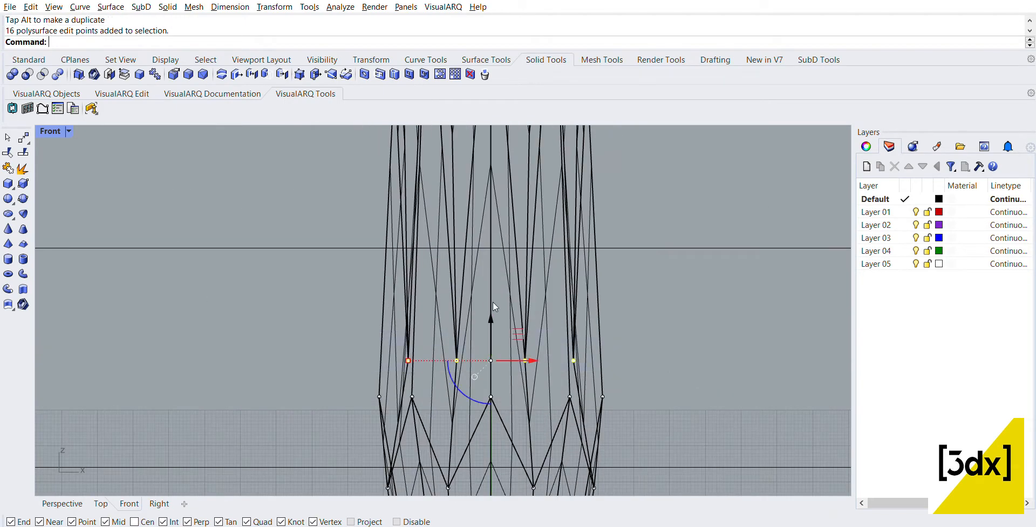
scroll(494, 286, "down", 7)
left_click_drag(491, 304, 486, 255)
scroll(495, 220, "up", 8)
scroll(486, 270, "down", 9)
scroll(449, 253, "up", 5)
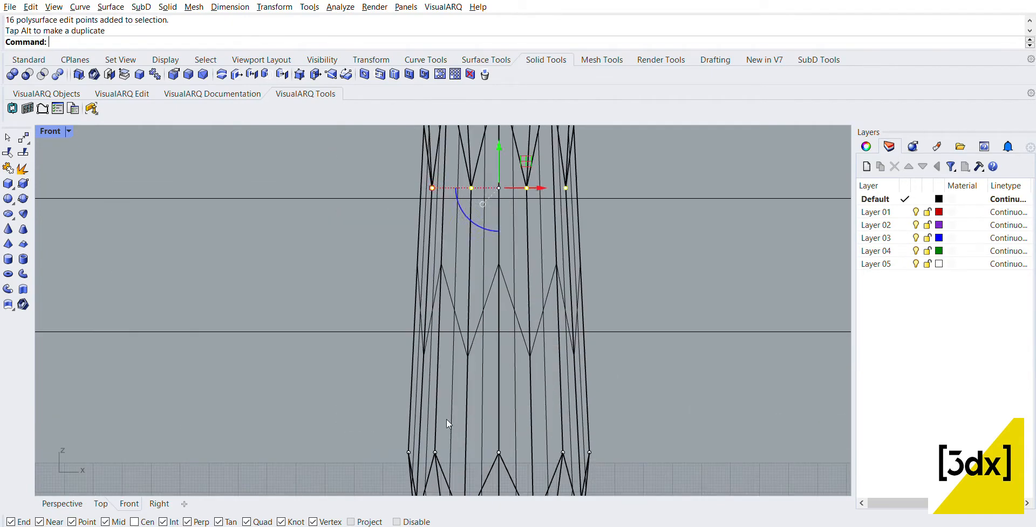
- Raise the nineteenth row of edit points to just below the tenth level line from the top
left_click_drag(360, 437, 671, 480)
scroll(507, 357, "down", 8)
left_click_drag(499, 411, 507, 275)
scroll(507, 284, "up", 8)
scroll(506, 254, "down", 8)
scroll(509, 411, "up", 5)
- Raise the twentieth row of edit points to just above the eleventh level line from the top
left_click_drag(388, 330, 651, 395)
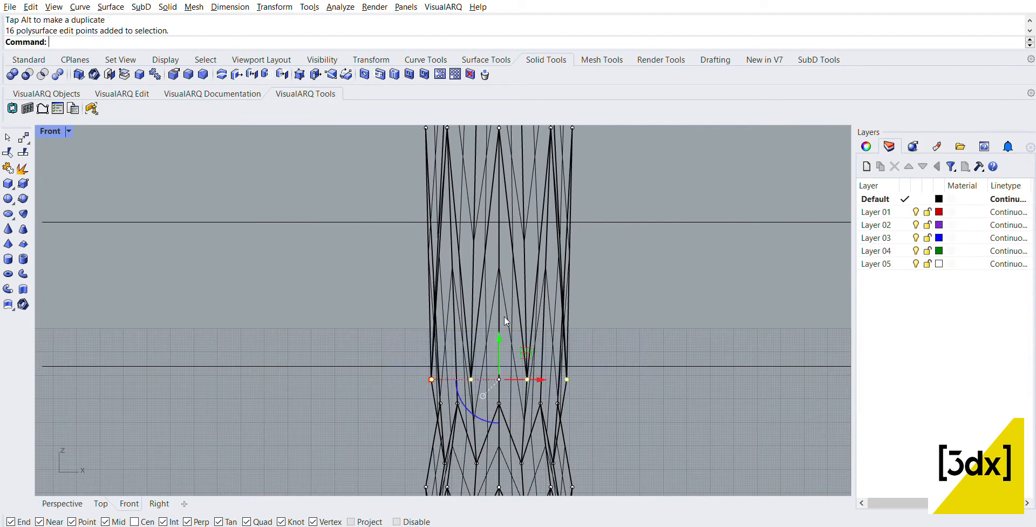
left_click_drag(504, 319, 508, 281)
scroll(504, 281, "down", 8)
scroll(503, 264, "up", 8)
scroll(501, 259, "up", 4)
scroll(503, 281, "down", 12)
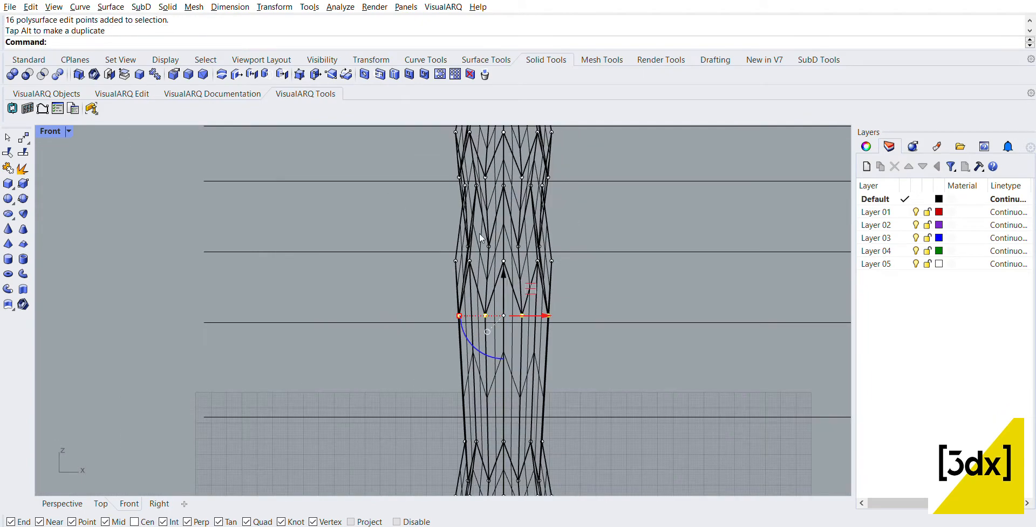
- Raise the next peak row of edit points to just below the eleventh level line from the top
scroll(475, 324, "up", 8)
left_click_drag(423, 342, 612, 370)
left_click_drag(516, 312, 521, 172)
scroll(520, 172, "down", 4)
scroll(503, 320, "up", 4)
- Raise the next valley row of edit points to just above the fourth level line from the bottom
left_click_drag(436, 300, 578, 334)
scroll(520, 283, "down", 6)
left_click_drag(522, 288, 527, 231)
scroll(529, 244, "up", 8)
scroll(527, 231, "down", 4)
scroll(412, 336, "up", 4)
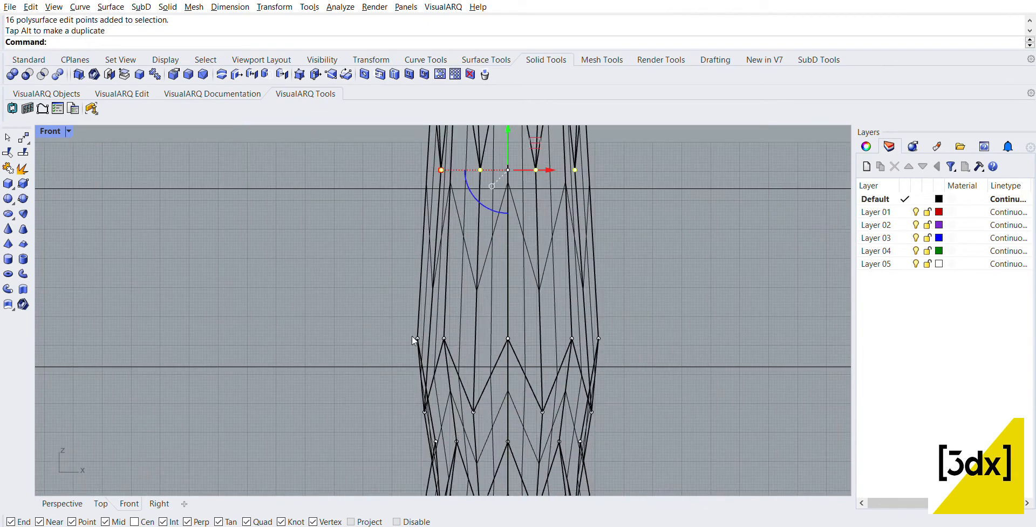
- Raise the next peak row of edit points to just below the fourth level line from the bottom
left_click_drag(388, 321, 729, 354)
left_click_drag(509, 296, 514, 152)
scroll(496, 240, "down", 7)
scroll(554, 296, "up", 6)
- Raise the next valley row of edit points to just above the third level line from the bottom
left_click_drag(342, 286, 626, 320)
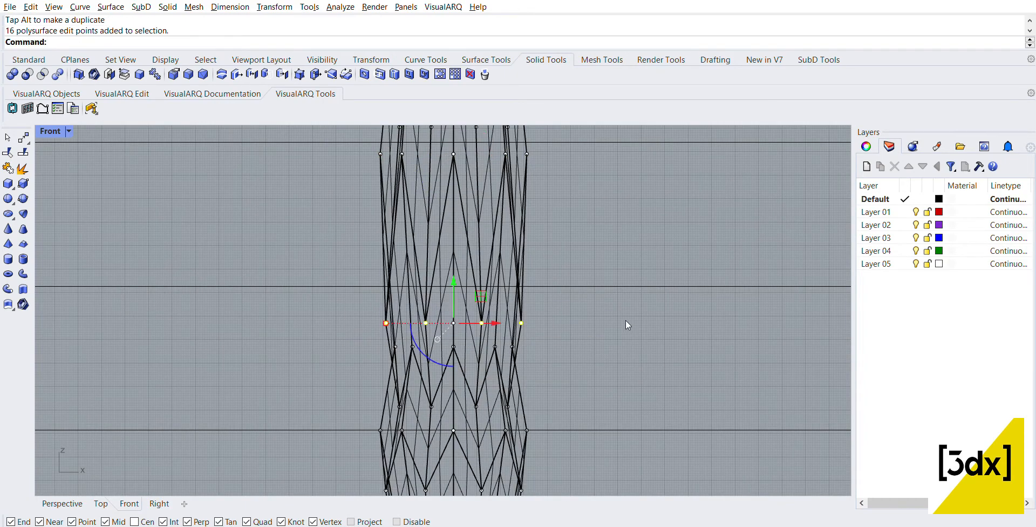
left_click_drag(453, 281, 452, 231)
scroll(452, 231, "down", 4)
scroll(490, 316, "up", 6)
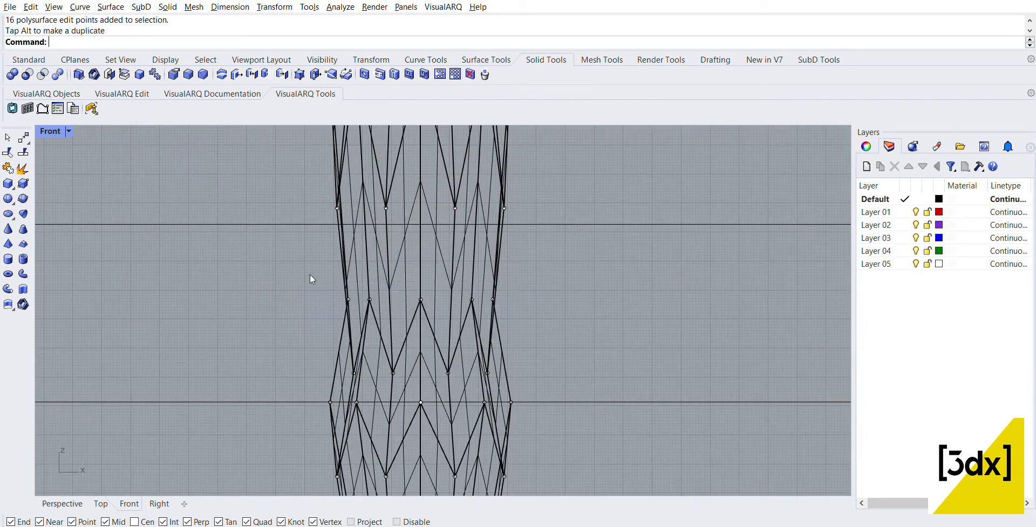
- Raise the next peak row of edit points to just below the third level line from the bottom
left_click_drag(312, 281, 534, 319)
left_click_drag(420, 247, 433, 187)
scroll(433, 187, "down", 6)
scroll(387, 283, "up", 6)
scroll(402, 303, "up", 2)
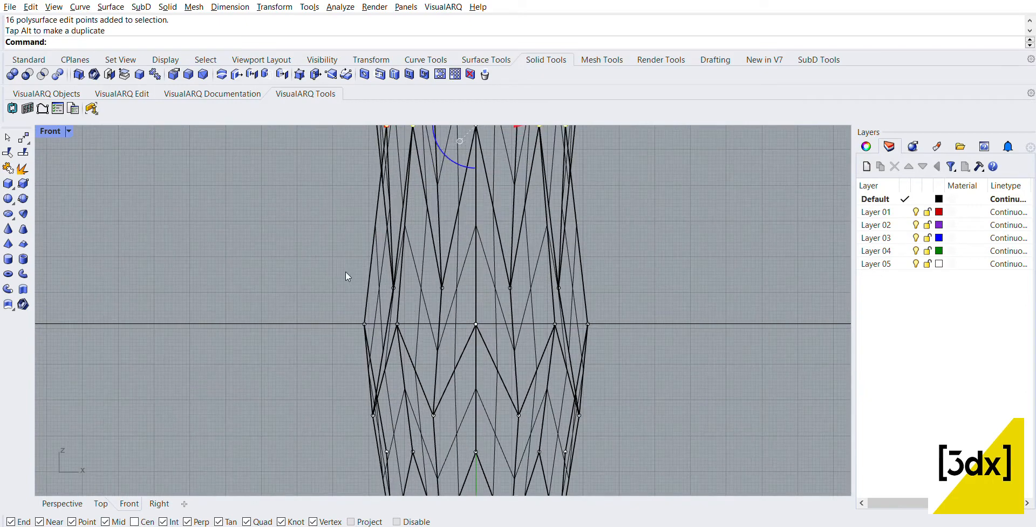
- Lower the next valley row to just above the second level line from the bottom and the peak row to just below it
left_click_drag(345, 271, 636, 300)
left_click_drag(476, 254, 476, 270)
left_click_drag(308, 332, 559, 371)
left_click_drag(475, 275, 475, 298)
scroll(557, 322, "down", 5)
scroll(540, 351, "down", 3)
key("Escape")
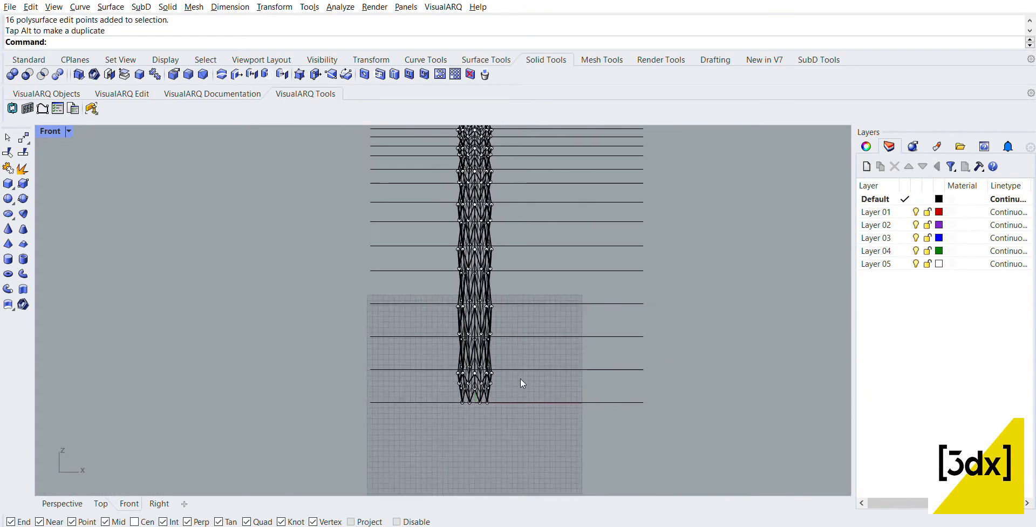
- Return to the four-viewport layout and delete all the horizontal level lines beside the tower
scroll(470, 426, "down", 3)
scroll(408, 173, "down", 2)
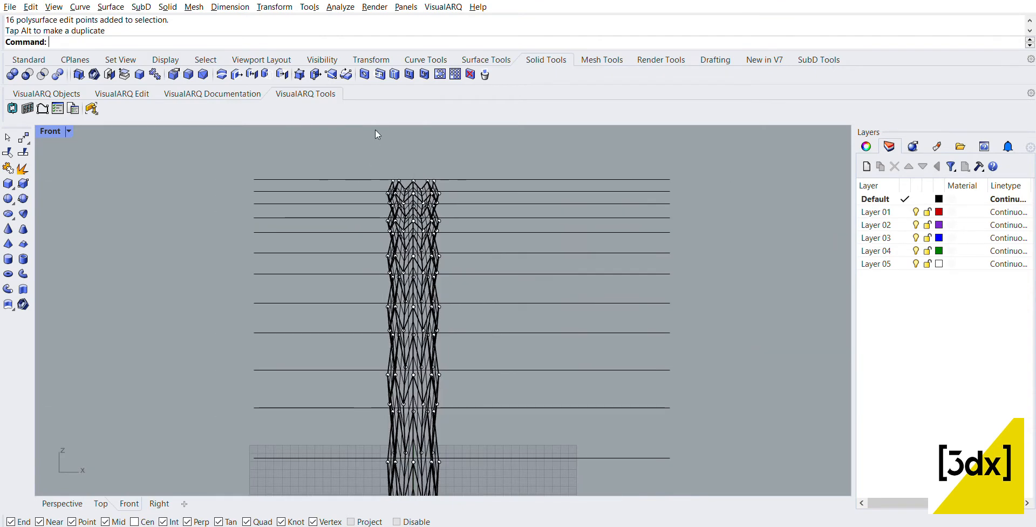
scroll(400, 161, "down", 2)
scroll(427, 367, "up", 5)
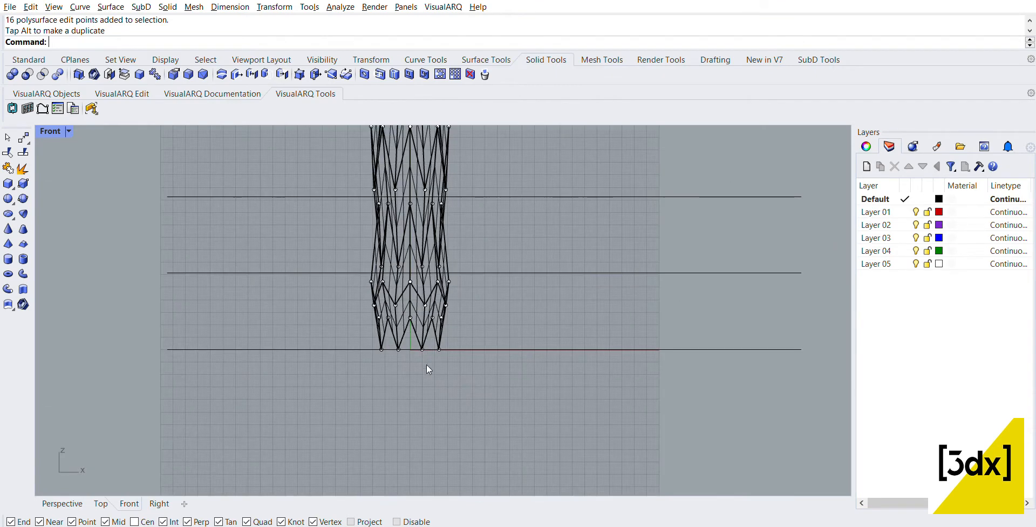
double_click(50, 131)
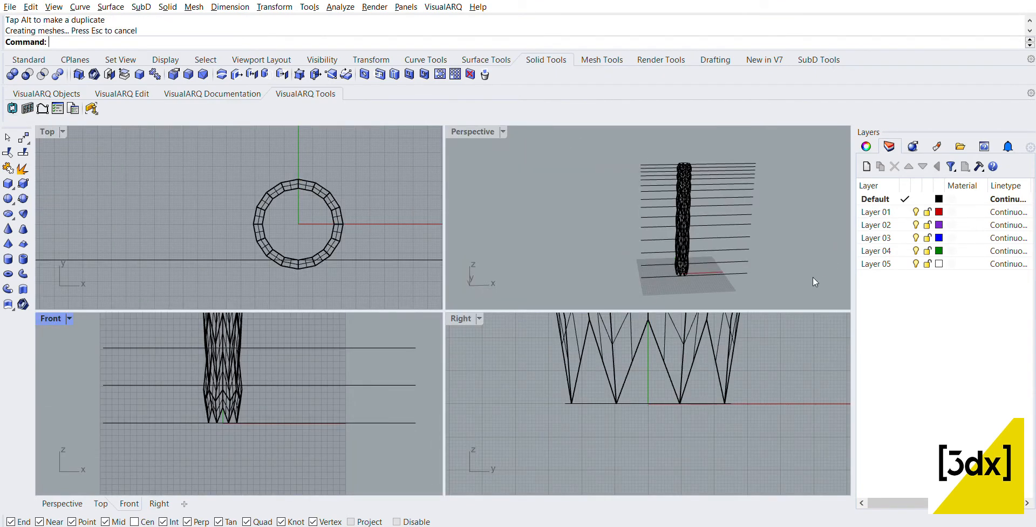
left_click_drag(814, 278, 747, 147)
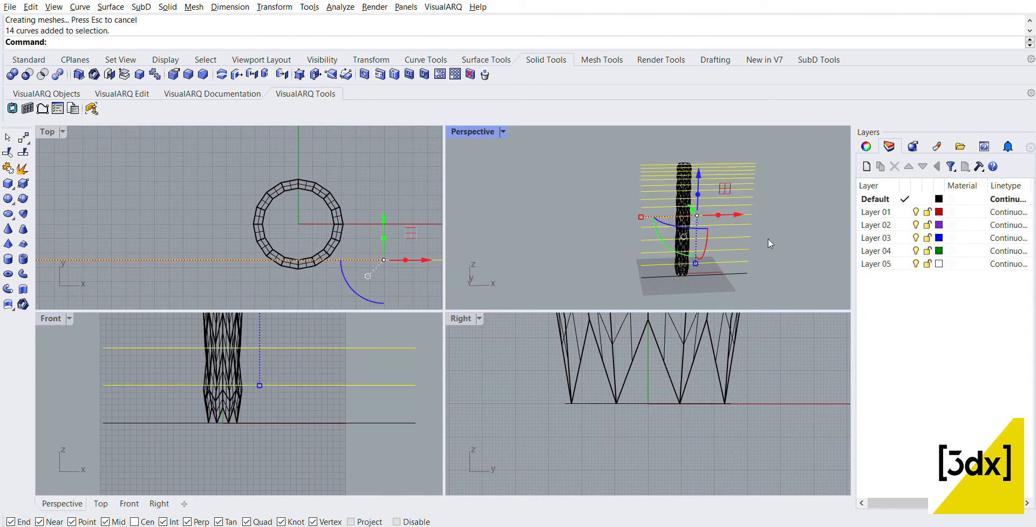
key("Delete")
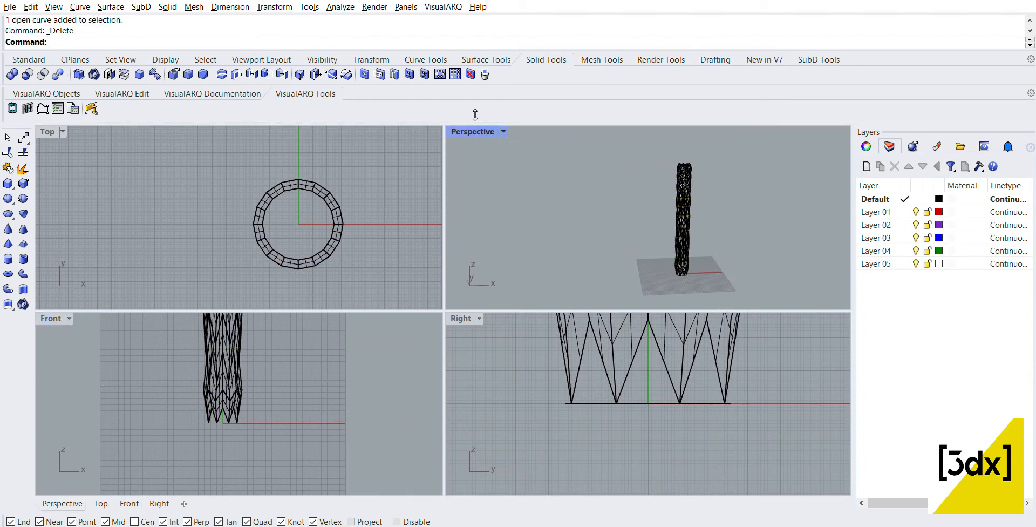
- Maximize the Perspective viewport and select the closed round curve at the foot of the tower
double_click(473, 131)
scroll(521, 177, "up", 10)
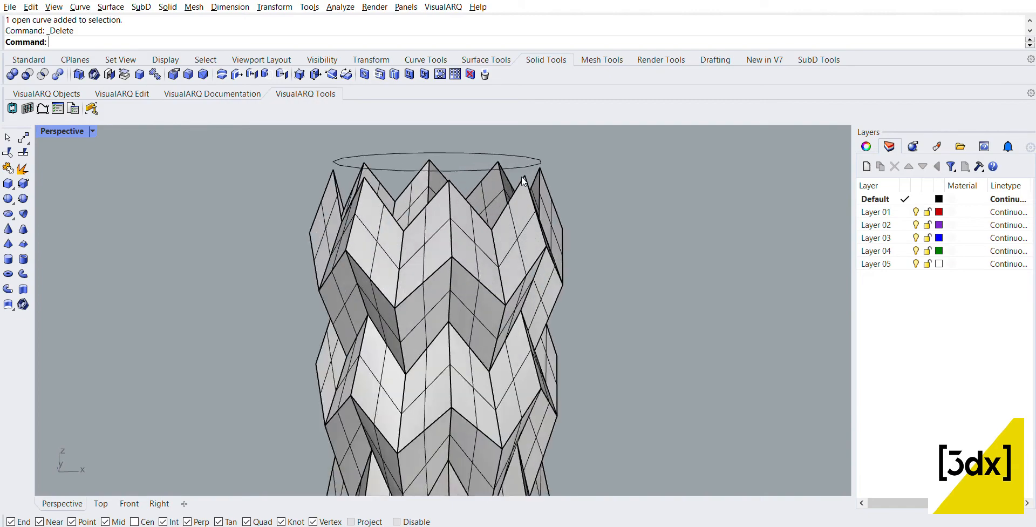
scroll(494, 171, "down", 6)
scroll(554, 346, "down", 3)
scroll(502, 319, "up", 8)
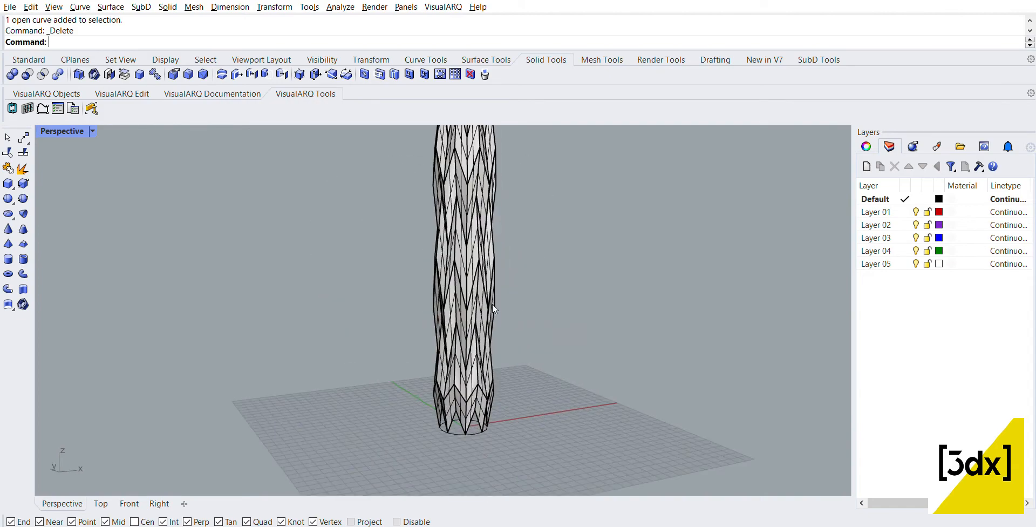
right_click_drag(441, 314, 497, 370)
scroll(492, 392, "up", 10)
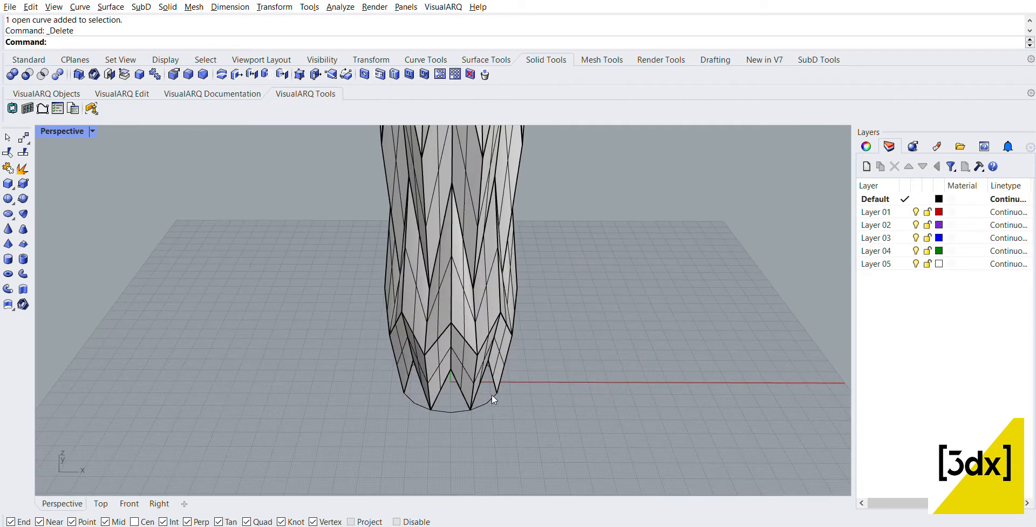
left_click(485, 395)
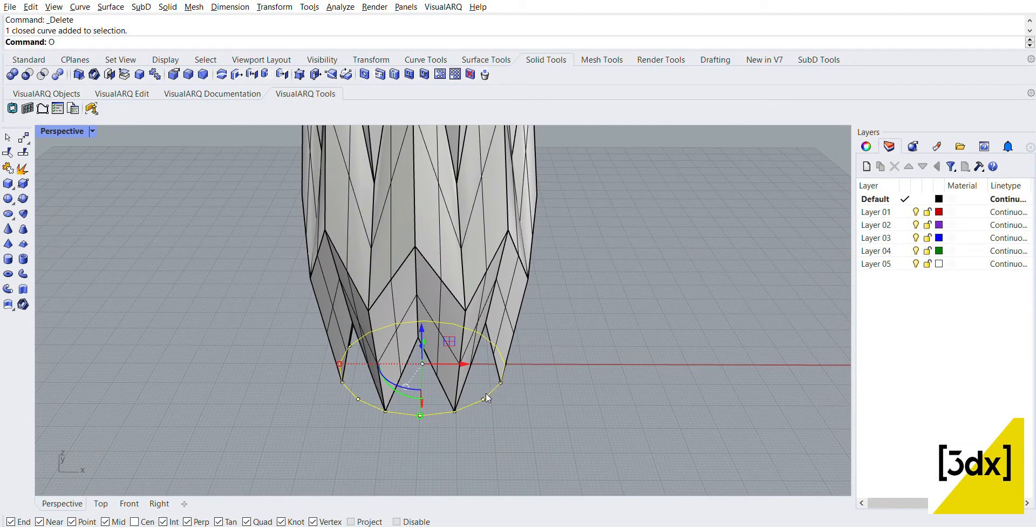
- Select all the faceted tower's polysurfaces from base to top and join them into one polysurface
key("Escape")
scroll(487, 398, "down", 5)
left_click_drag(571, 352, 502, 297)
left_click_drag(618, 230, 476, 186, "shift")
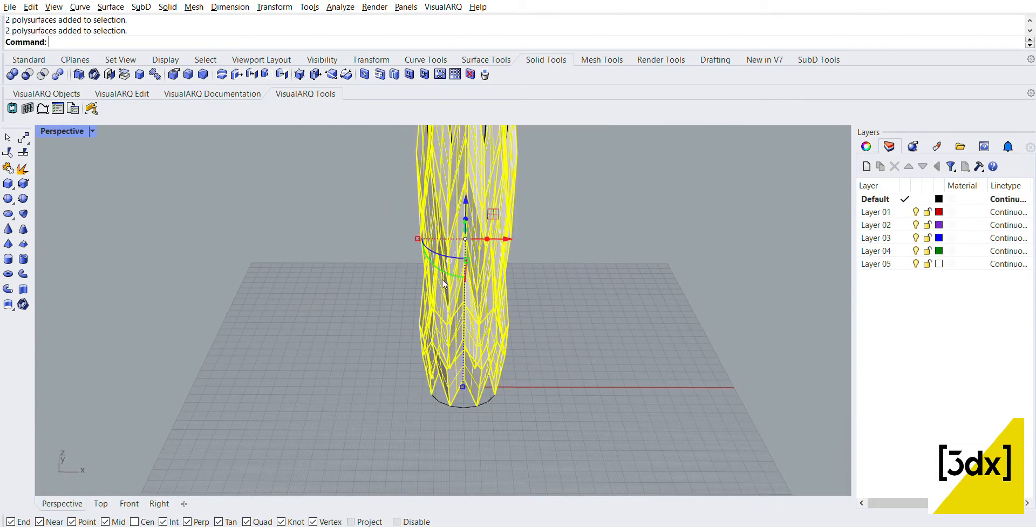
scroll(476, 186, "down", 3)
right_click_drag(513, 141, 475, 229, "shift")
left_click_drag(475, 230, 326, 197, "shift")
scroll(400, 156, "down", 5)
right_click_drag(410, 135, 416, 218, "shift")
scroll(415, 218, "up", 4)
left_click_drag(526, 352, 277, 175, "shift")
key("ctrl+j")
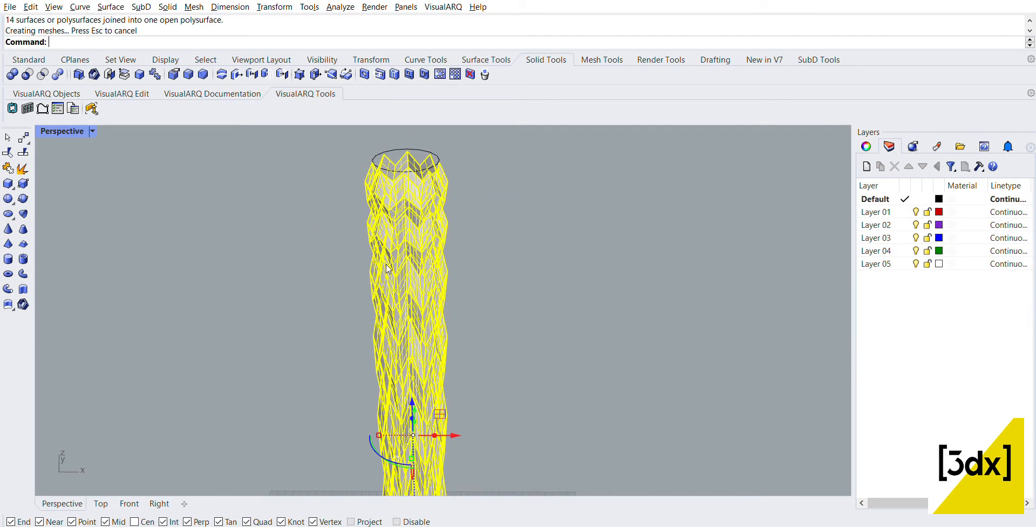
scroll(445, 337, "down", 3)
right_click_drag(396, 353, 502, 344)
left_click(502, 346)
- Offset the closed base curve outward by a distance of 2.5
scroll(439, 441, "up", 5)
scroll(423, 400, "up", 3)
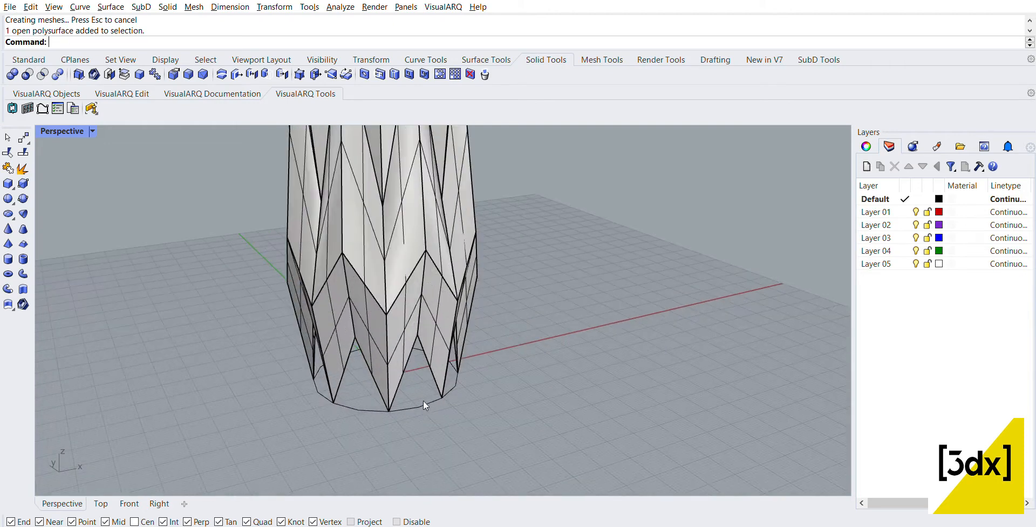
left_click(421, 397)
type("O")
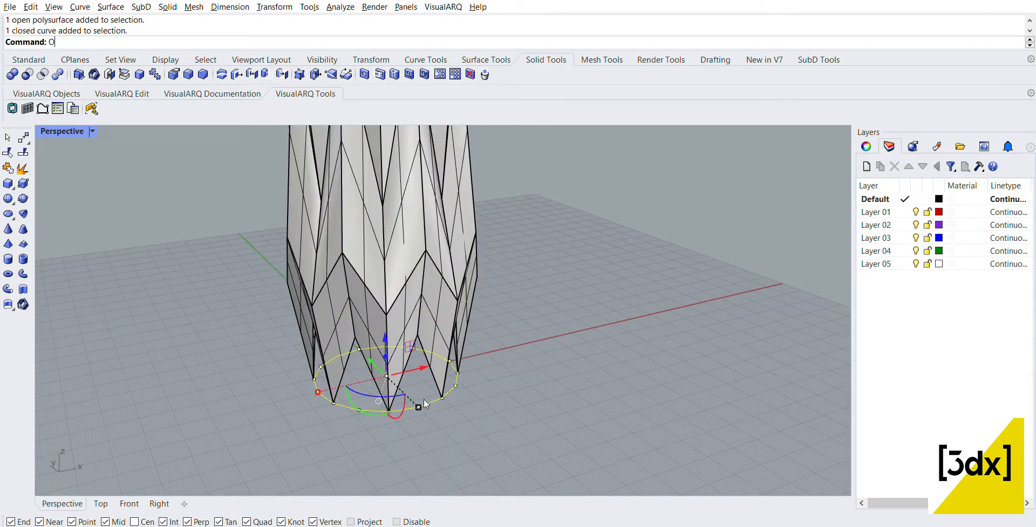
type("f")
key("Return")
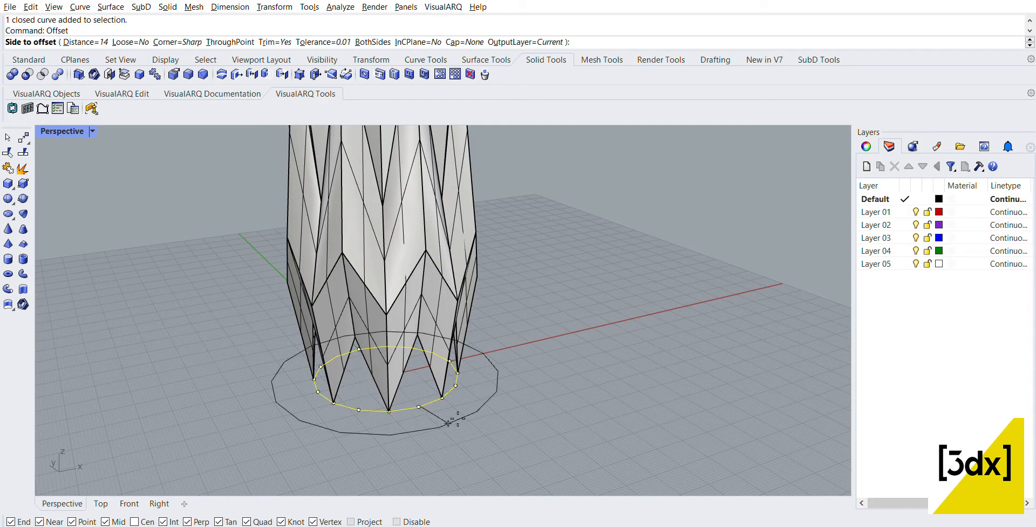
type("2.5")
key("Return")
scroll(476, 413, "up", 2)
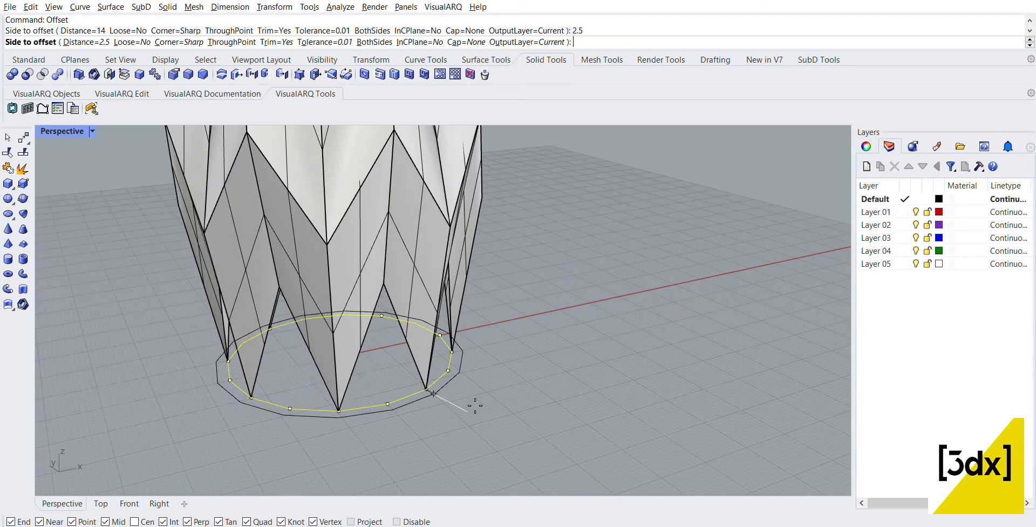
left_click(471, 407)
- Create a triangular corner-point surface from a base notch's apex to the adjacent foot tip and the outer curve's vertex
scroll(346, 325, "up", 3)
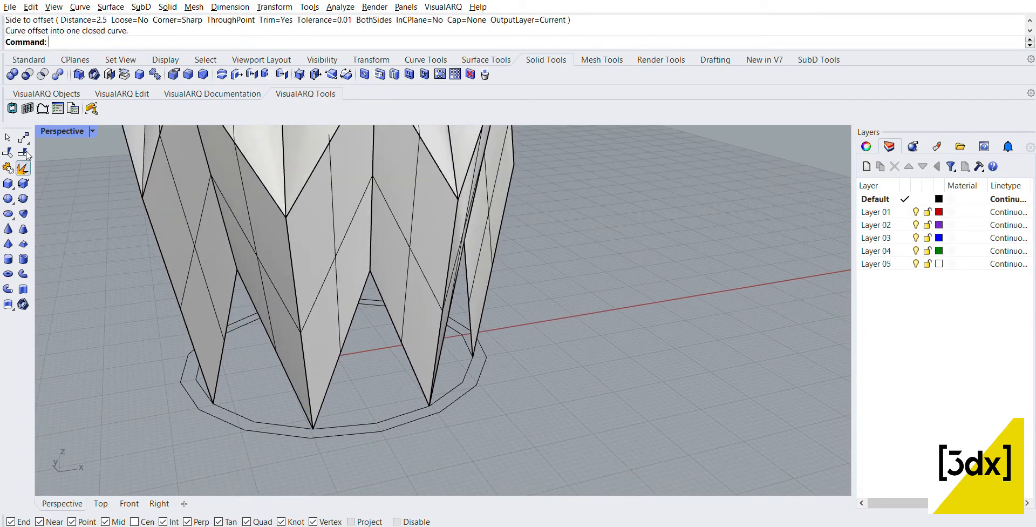
left_click(22, 58)
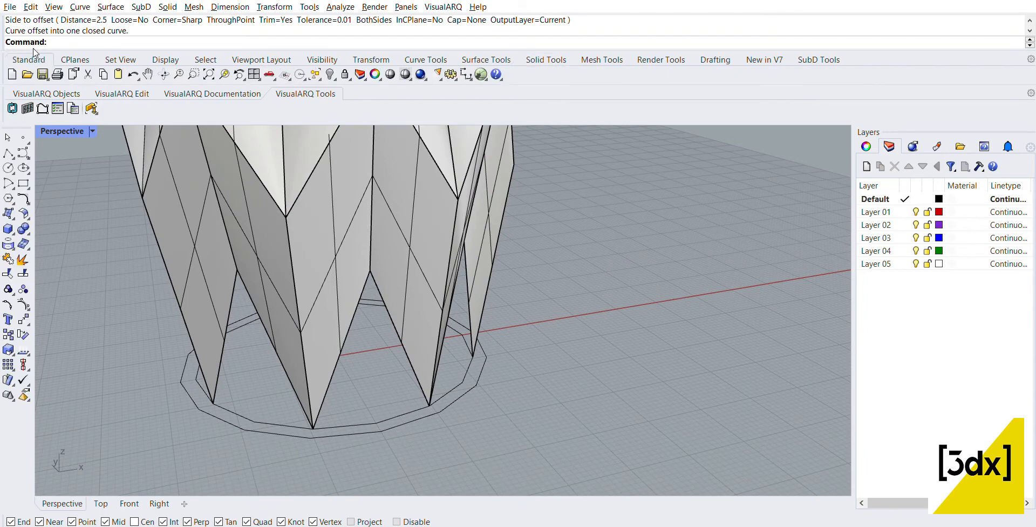
left_click(8, 211)
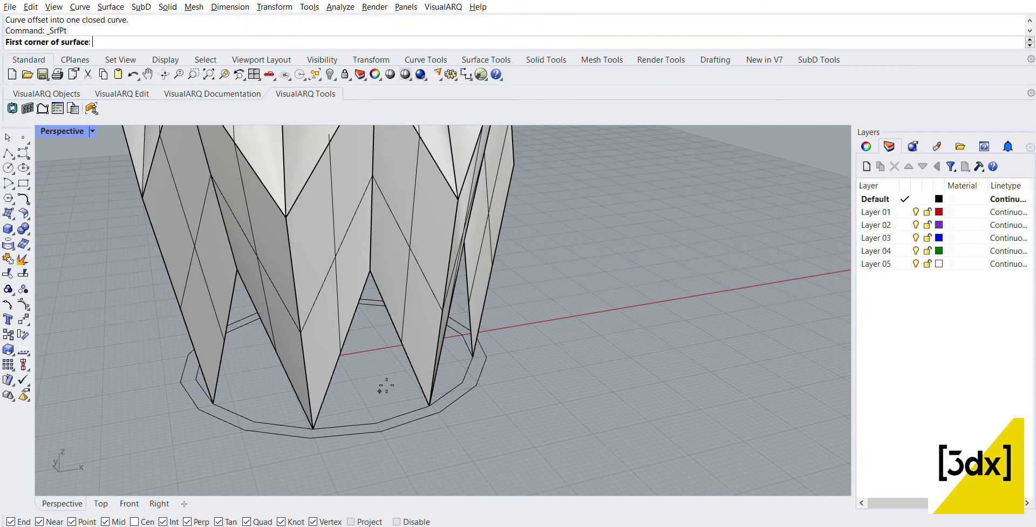
left_click(371, 269)
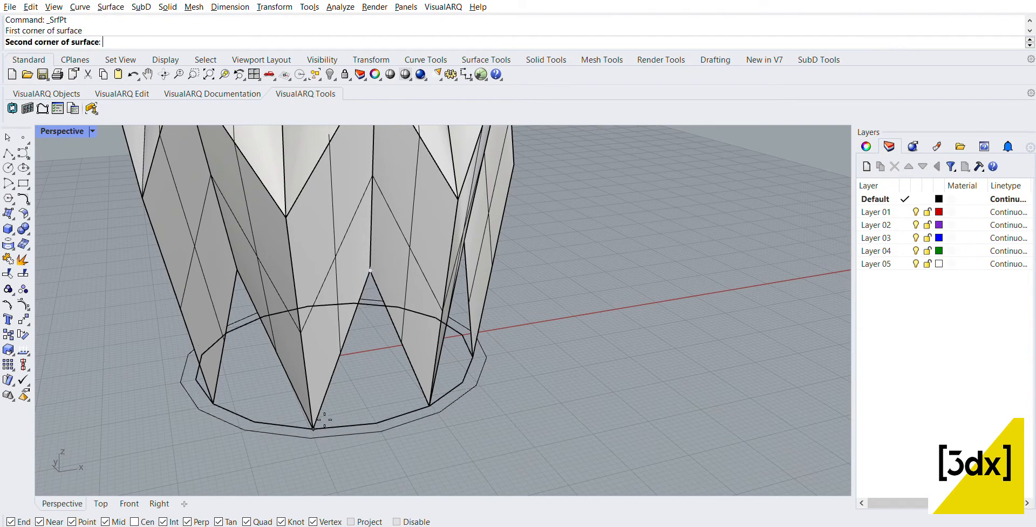
left_click(314, 429)
left_click(382, 429)
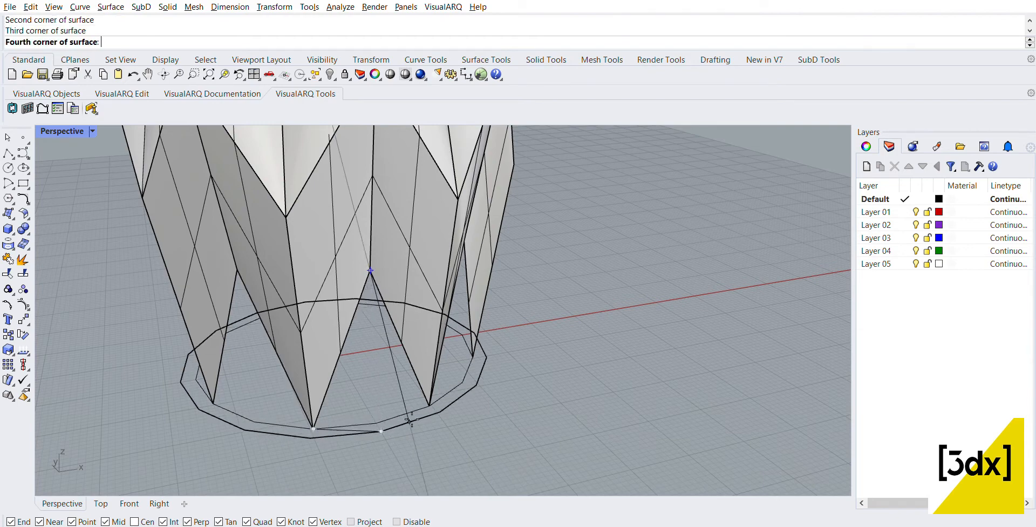
right_click(395, 427)
- Create a second triangular surface between the notch apex, the outer curve's vertex and the next foot tip, and select both triangles
right_click_drag(422, 413, 393, 390)
scroll(399, 397, "up", 2)
right_click(329, 226)
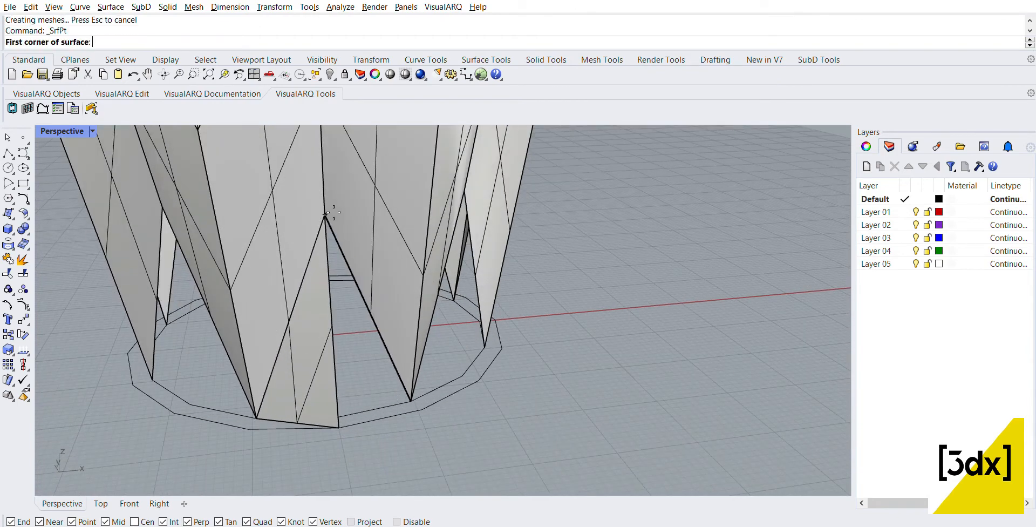
left_click(326, 217)
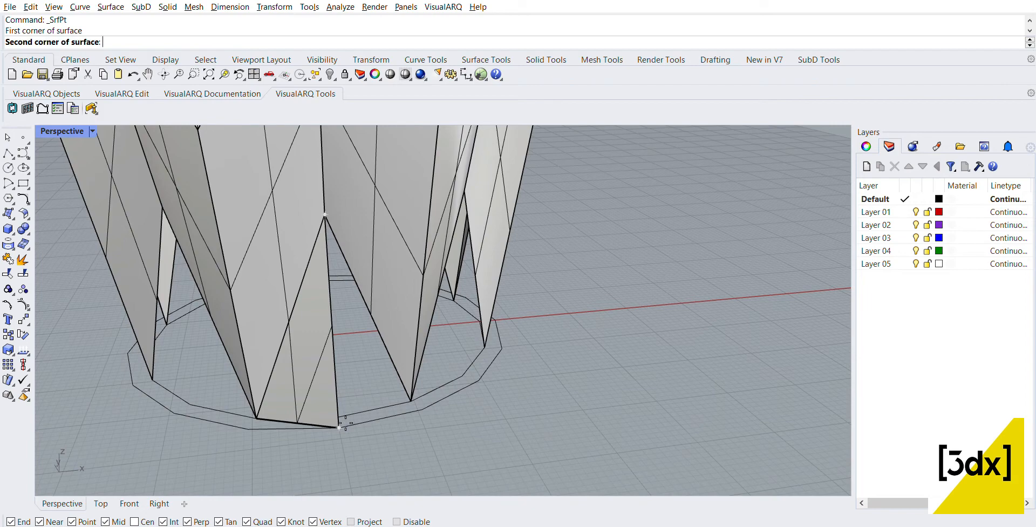
left_click(339, 427)
scroll(394, 403, "up", 5)
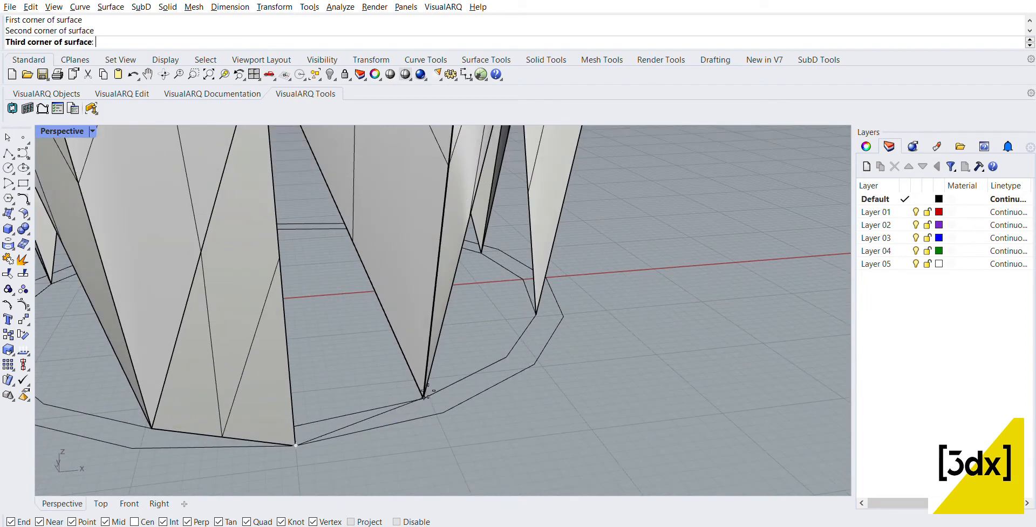
left_click(424, 398)
left_click(458, 412)
scroll(469, 400, "down", 4)
right_click_drag(469, 400, 410, 403)
scroll(313, 366, "up", 2)
right_click_drag(320, 349, 430, 398)
left_click(407, 381)
left_click(366, 380, "shift")
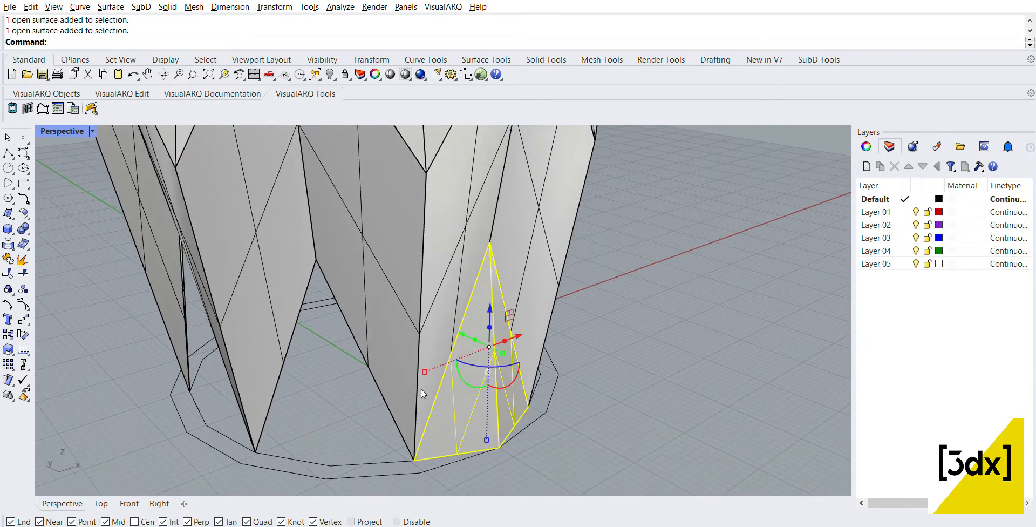
- Try a polar array of the two triangular surfaces around 0,0 with 7 items over 360 degrees
key("Escape")
left_click(41, 360)
right_click_drag(371, 423, 405, 428)
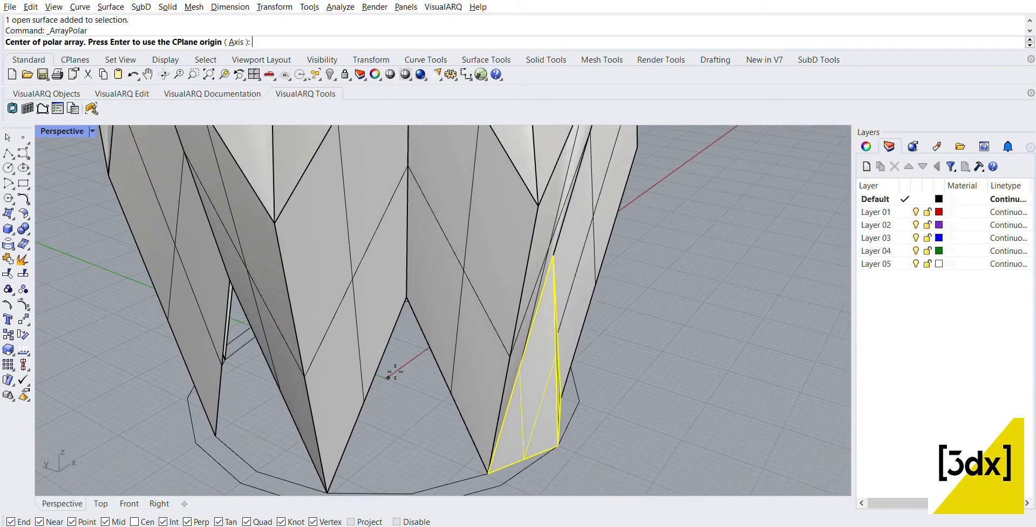
right_click_drag(395, 372, 384, 371)
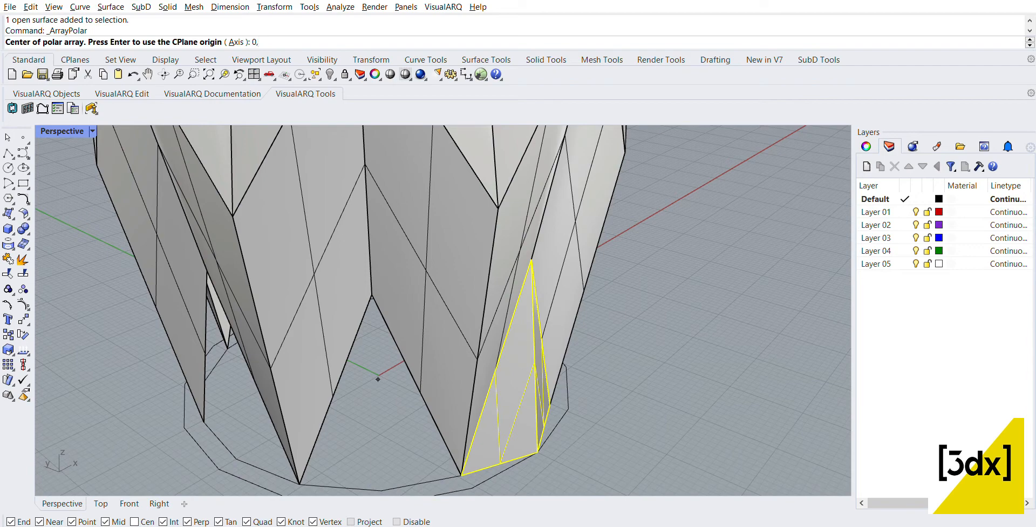
type("0,0")
key("Return")
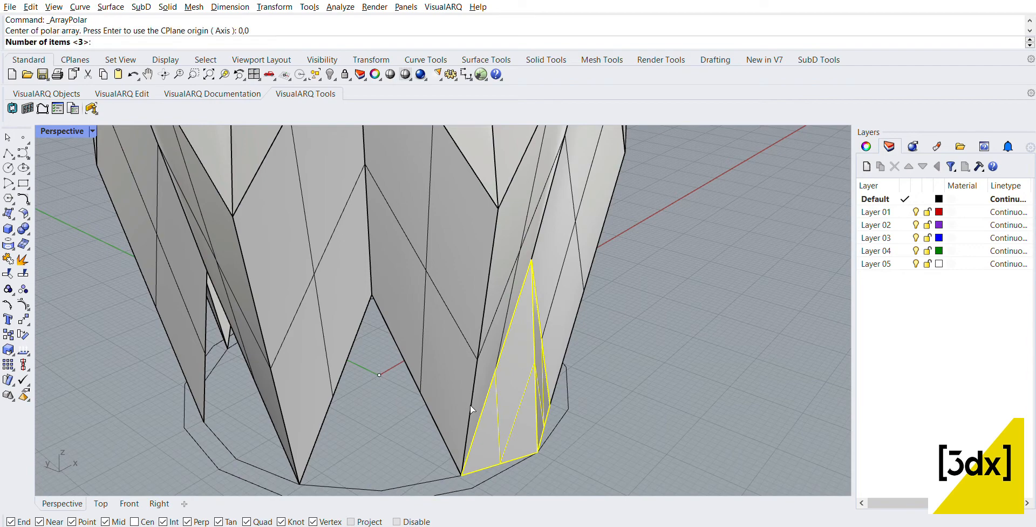
scroll(368, 347, "down", 5)
right_click_drag(368, 346, 343, 348)
scroll(432, 421, "up", 5)
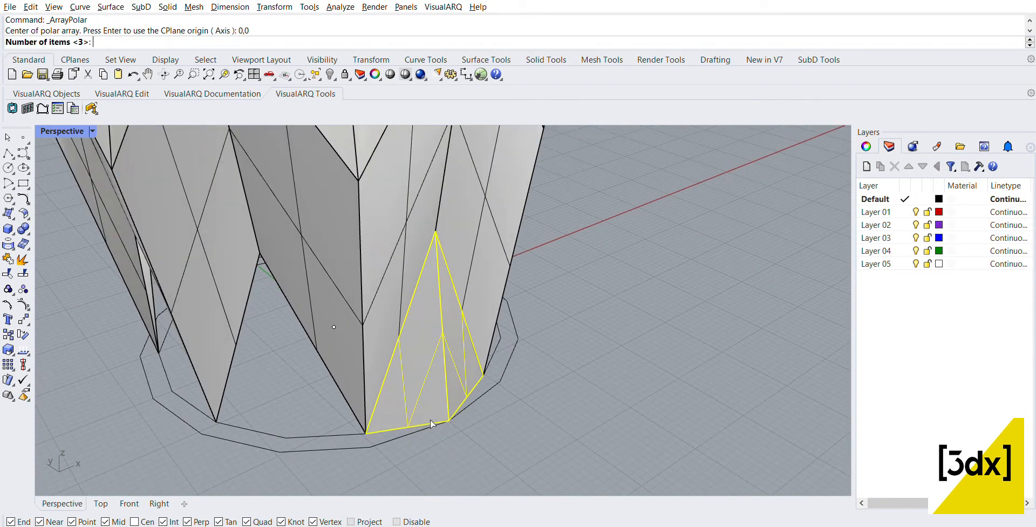
type("7")
key("Return")
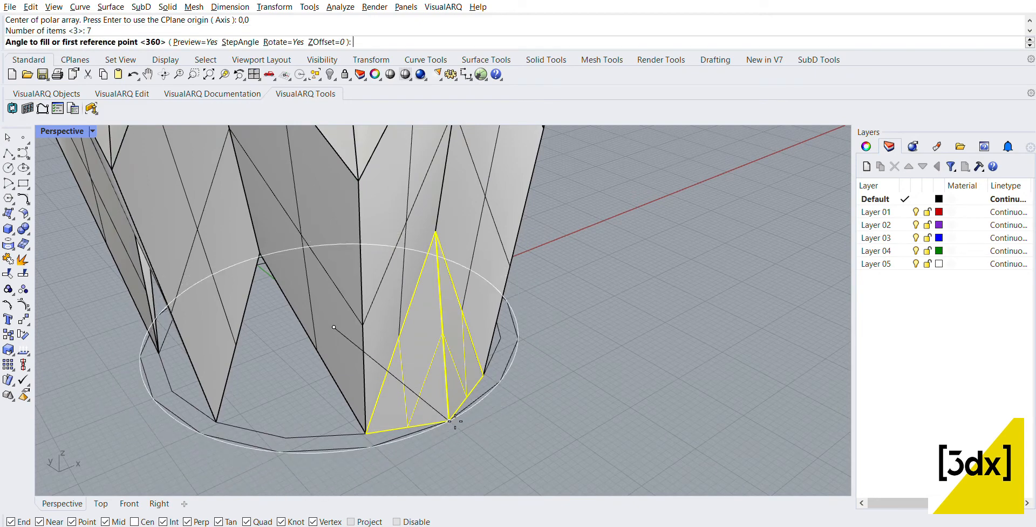
key("Return")
right_click_drag(458, 413, 383, 426)
key("ctrl+z")
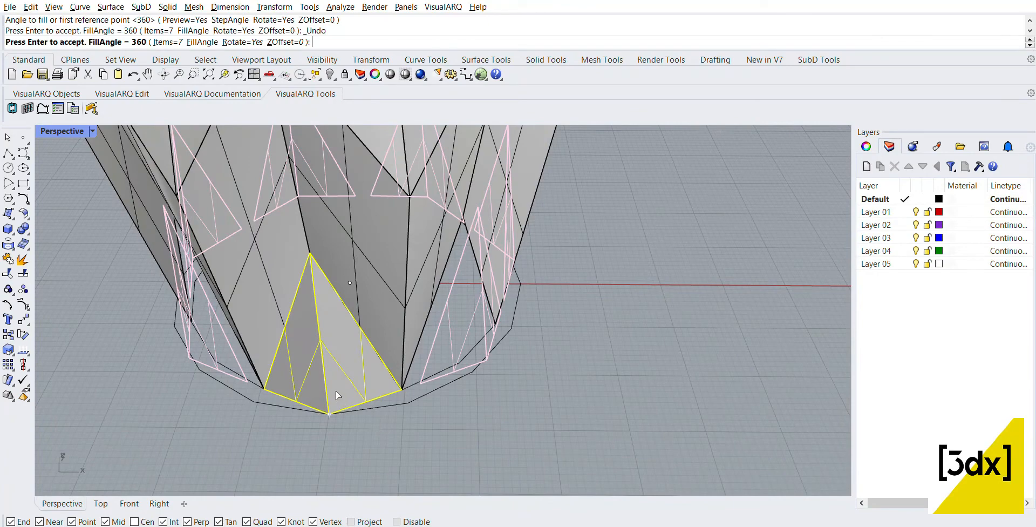
right_click_drag(336, 391, 412, 363)
key("Escape")
- Polar-array the two triangular surfaces around 0,0 with 8 items over 360 degrees
right_click(412, 362)
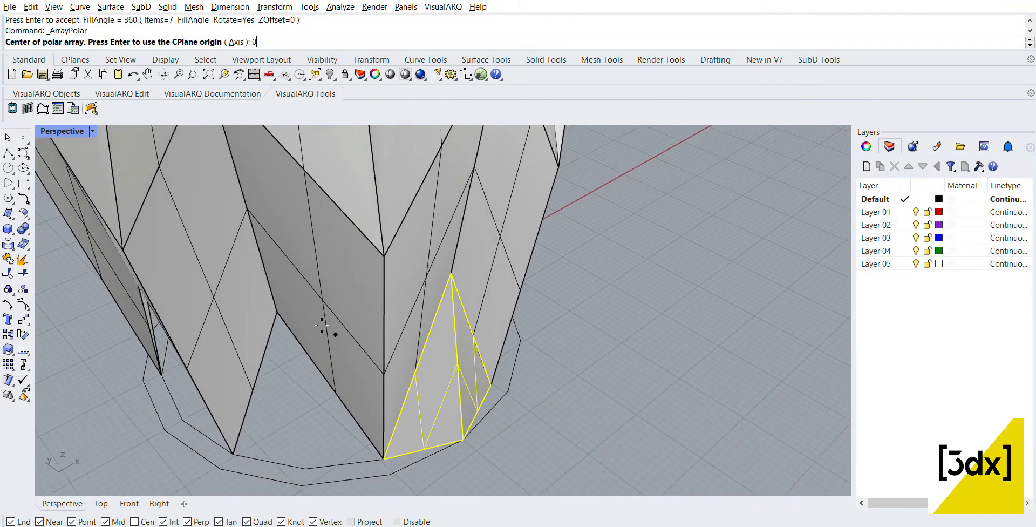
type("0,0")
key("Return")
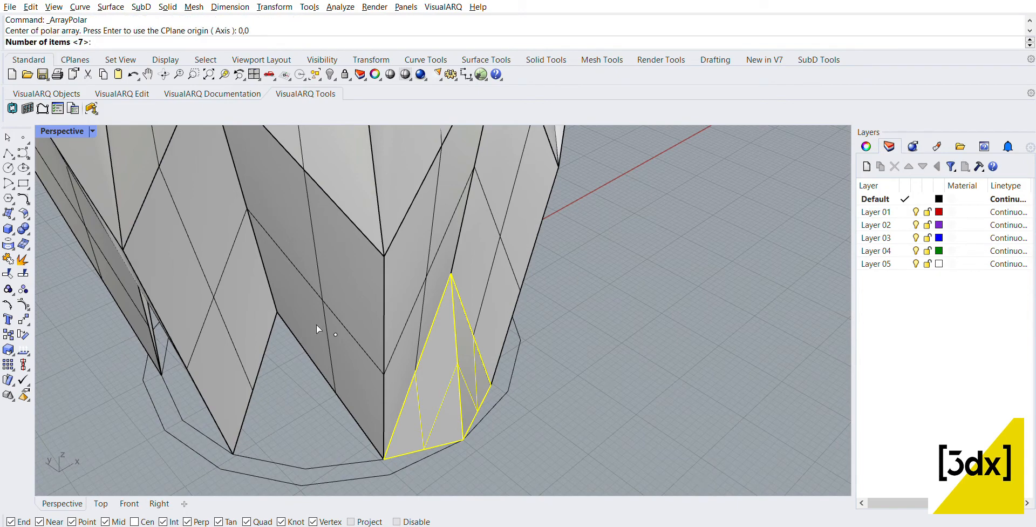
type("8")
key("Return")
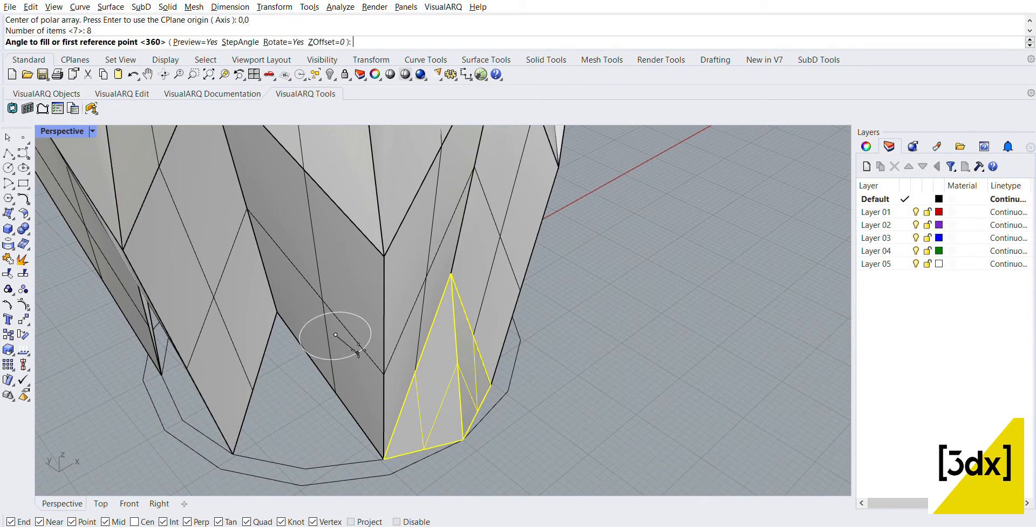
right_click_drag(362, 354, 381, 368)
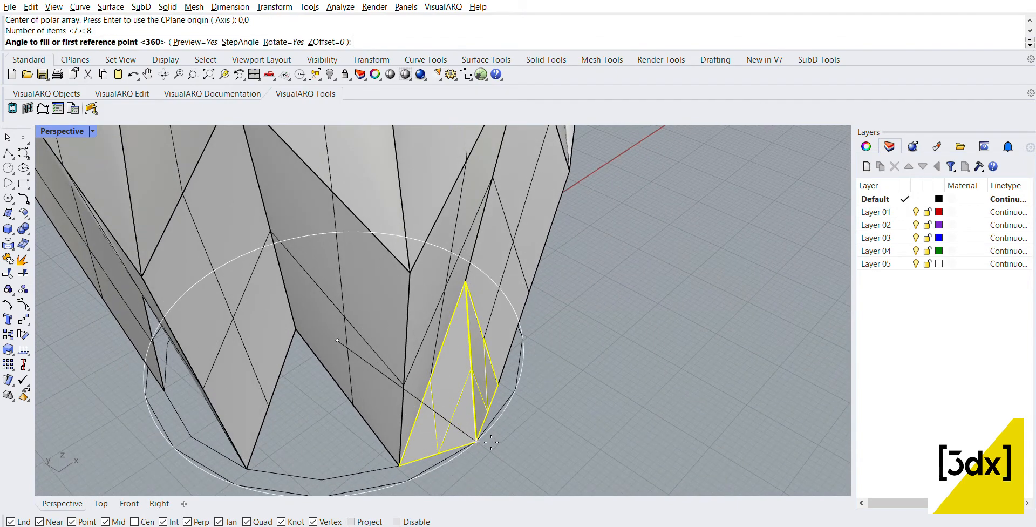
key("Return")
right_click_drag(522, 420, 675, 378)
right_click_drag(153, 300, 507, 348)
key("Return")
- Select all the arrayed triangular surfaces around the base together with the tower body and join them into one polysurface
left_click(516, 327, "shift")
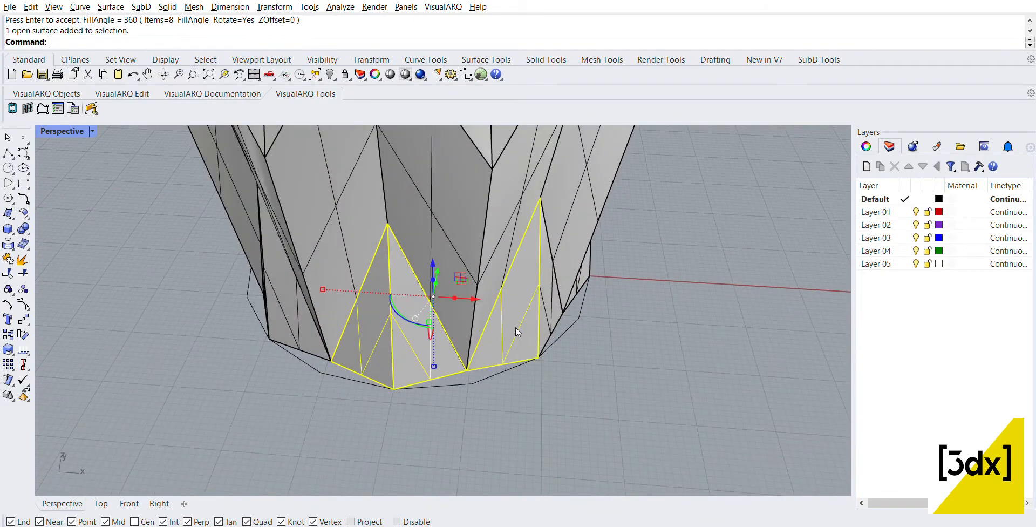
left_click(550, 299, "shift")
right_click_drag(551, 299, 446, 312)
left_click(465, 341, "shift")
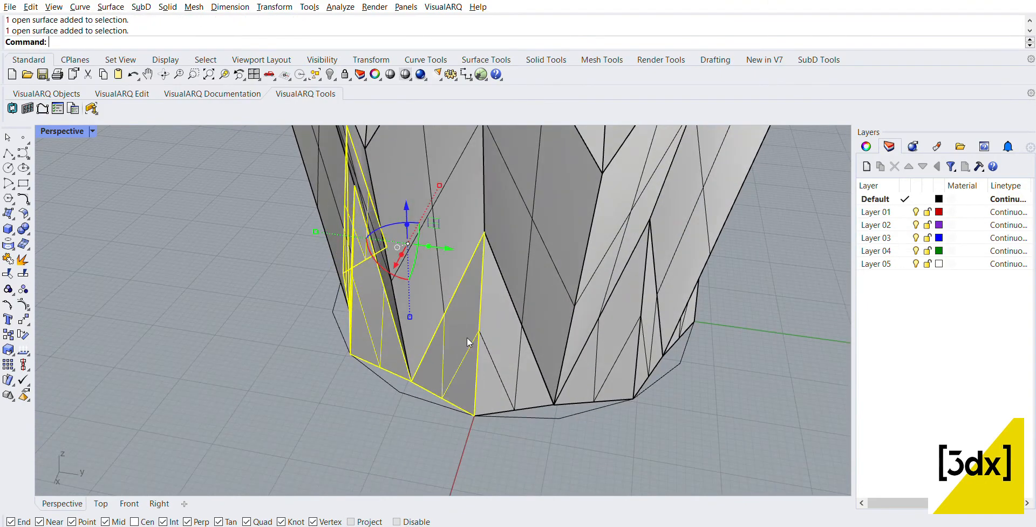
right_click_drag(584, 355, 507, 346)
left_click(526, 340, "shift")
left_click(471, 329, "shift")
left_click(526, 351, "shift")
left_click(506, 346, "shift")
left_click(491, 345, "shift")
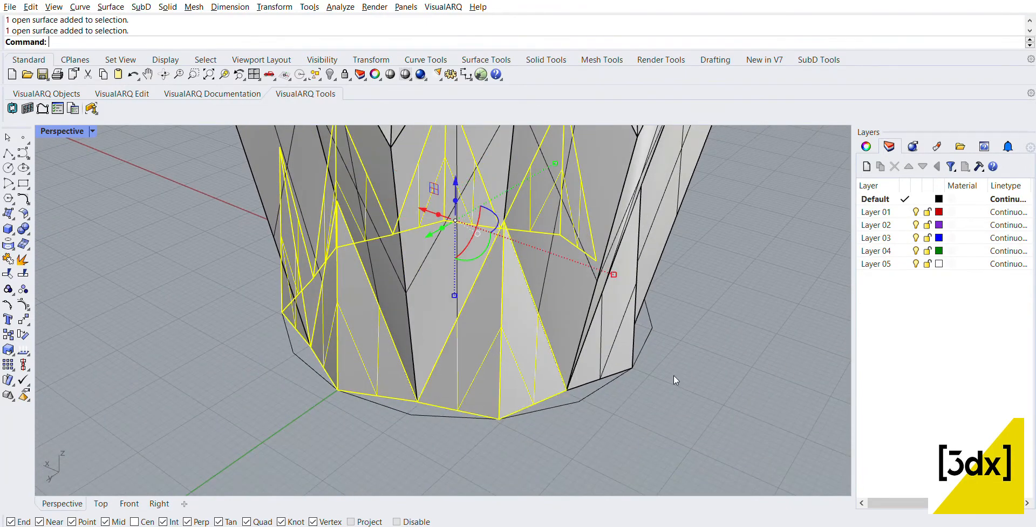
right_click_drag(674, 375, 551, 369)
left_click(438, 366, "shift")
left_click(371, 358, "shift")
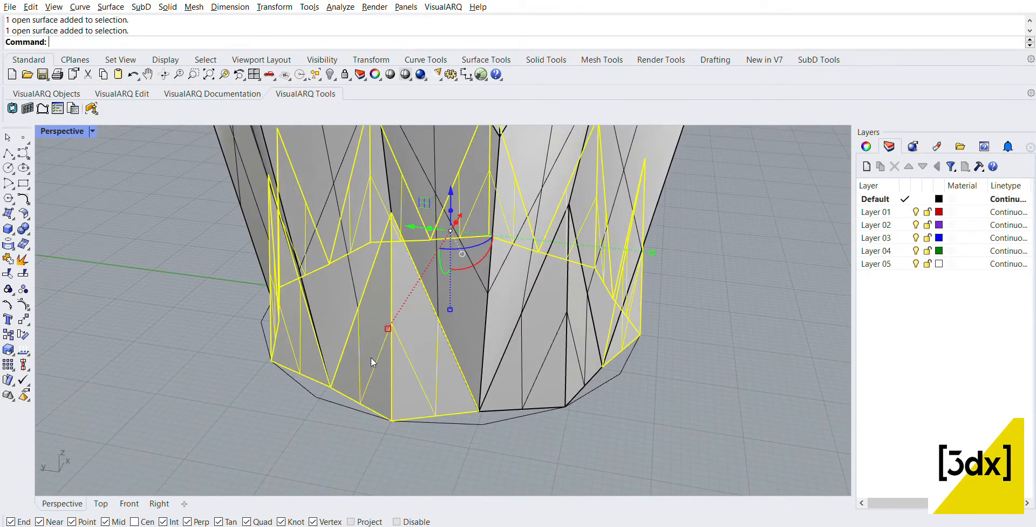
left_click(521, 371, "shift")
right_click_drag(653, 369, 514, 370)
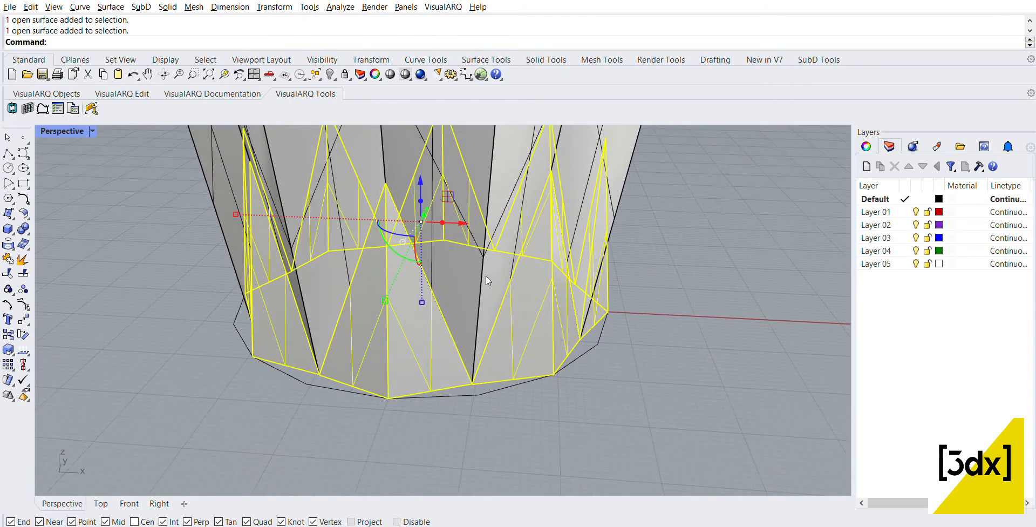
left_click(478, 174, "shift")
key("ctrl+j")
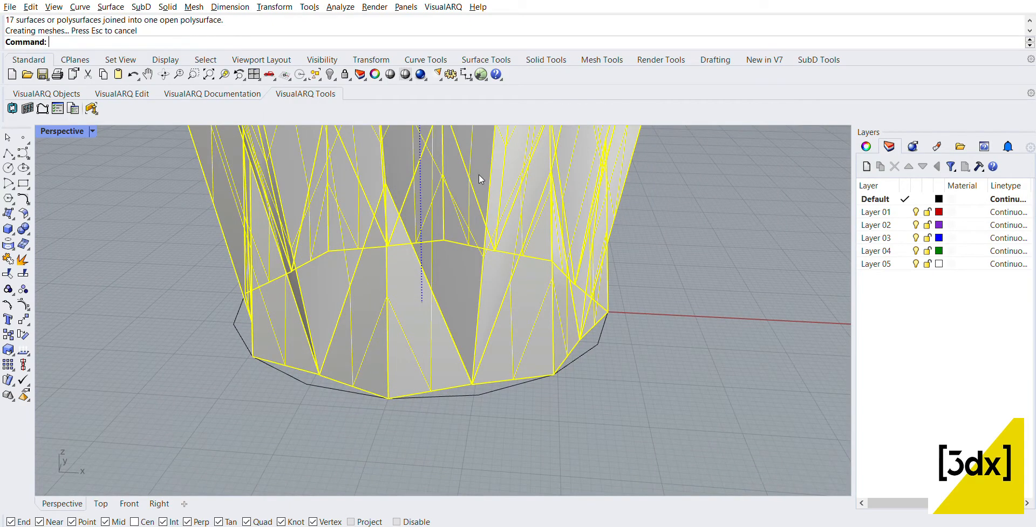
key("Escape")
left_click(405, 313)
mouse_move(406, 313)
right_mouse_down()
mouse_move(693, 333)
mouse_move(548, 303)
mouse_move(304, 302)
mouse_move(474, 307)
mouse_move(560, 323)
mouse_move(676, 314)
mouse_move(423, 311)
right_mouse_up()
scroll(421, 393, "down", 6)
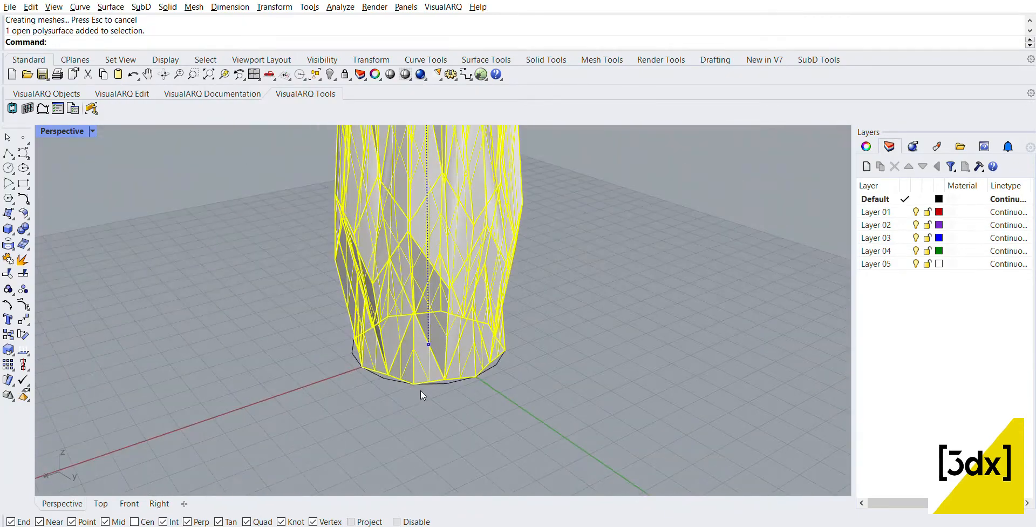
key("Escape")
- Select the rim curve above the tower's top and draw a line across it between two opposite vertices
scroll(490, 275, "up", 3)
scroll(490, 274, "up", 8)
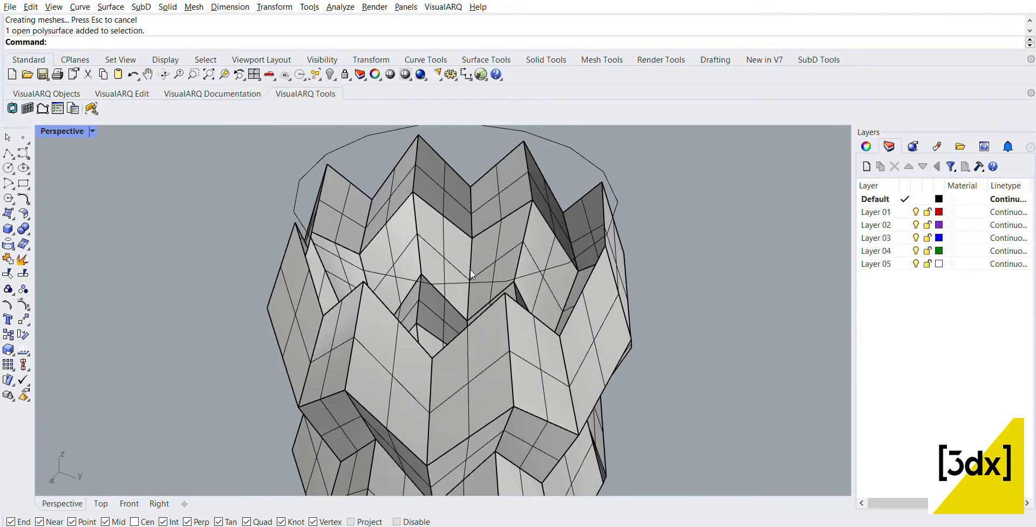
left_click(478, 270)
scroll(478, 270, "down", 6)
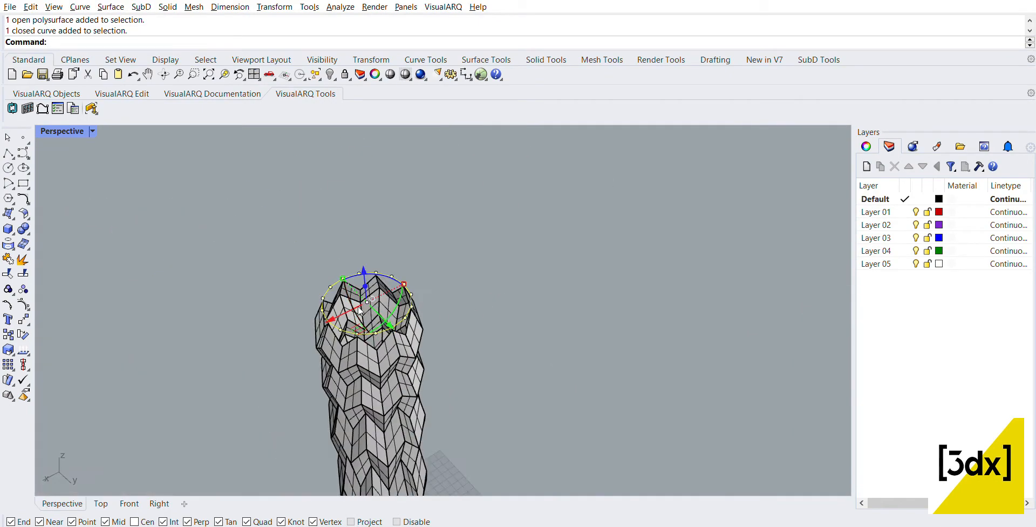
scroll(360, 310, "up", 5)
scroll(362, 350, "up", 3)
scroll(448, 415, "down", 6)
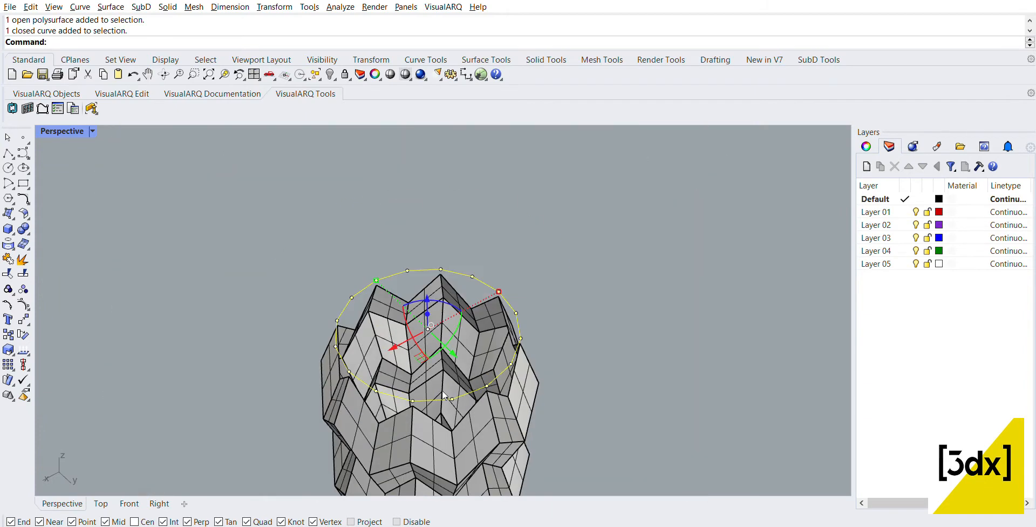
right_click_drag(448, 414, 485, 379)
type("line")
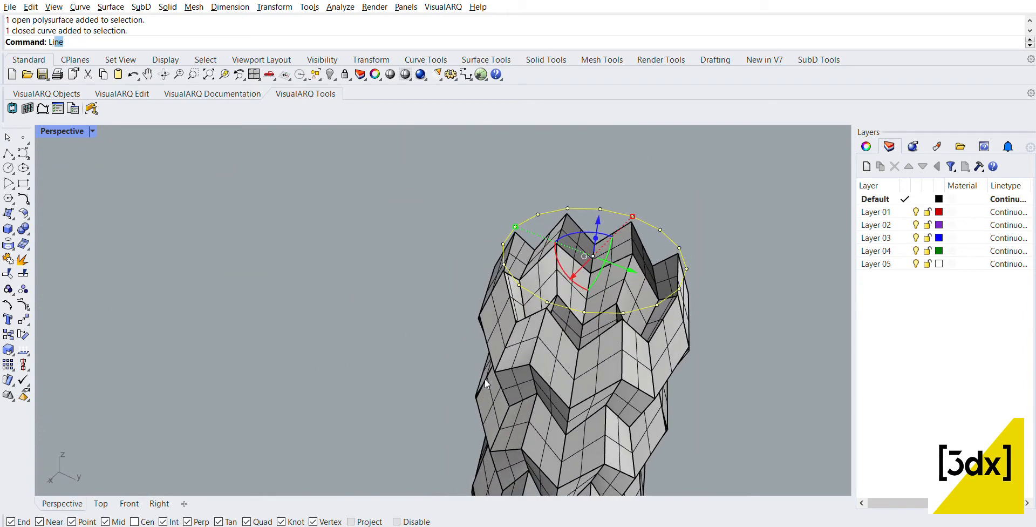
key("Return")
scroll(580, 310, "up", 3)
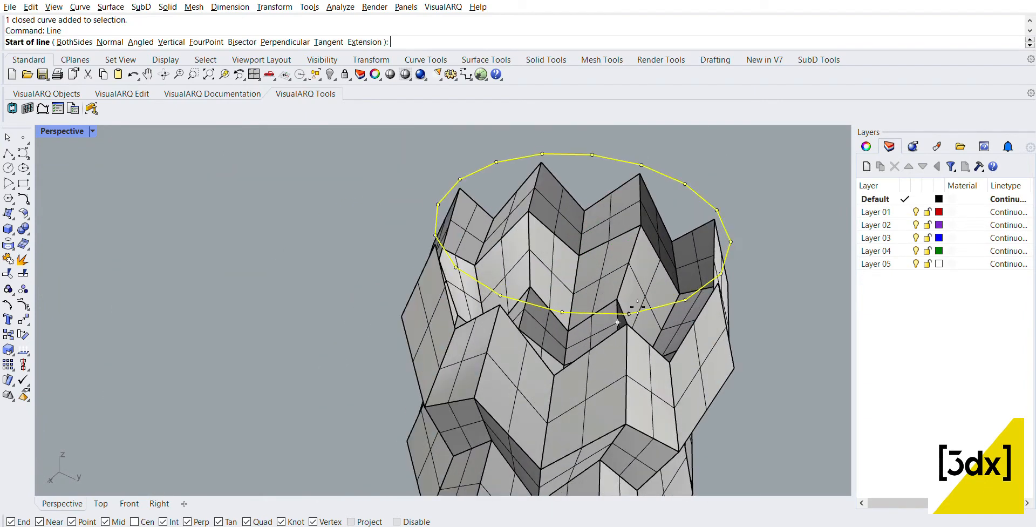
left_click(635, 306)
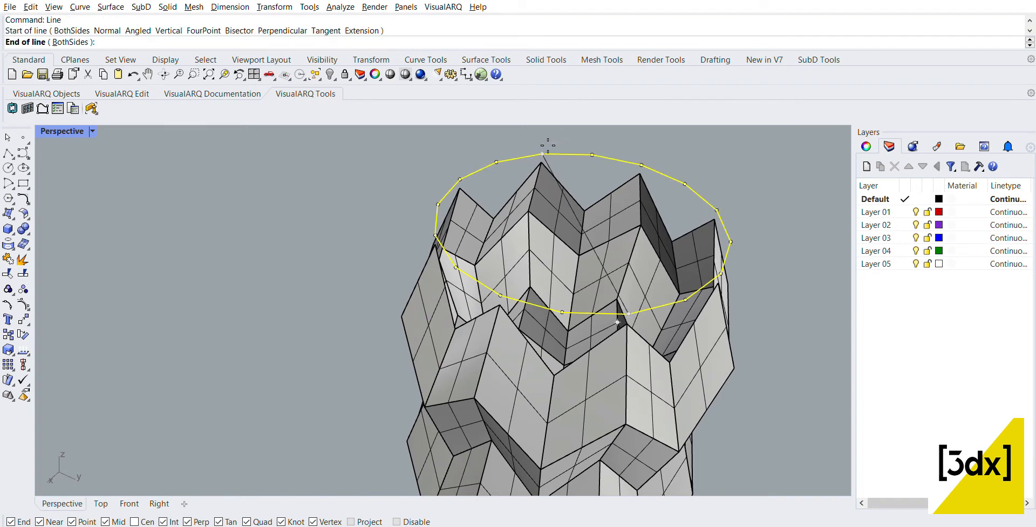
left_click(548, 145)
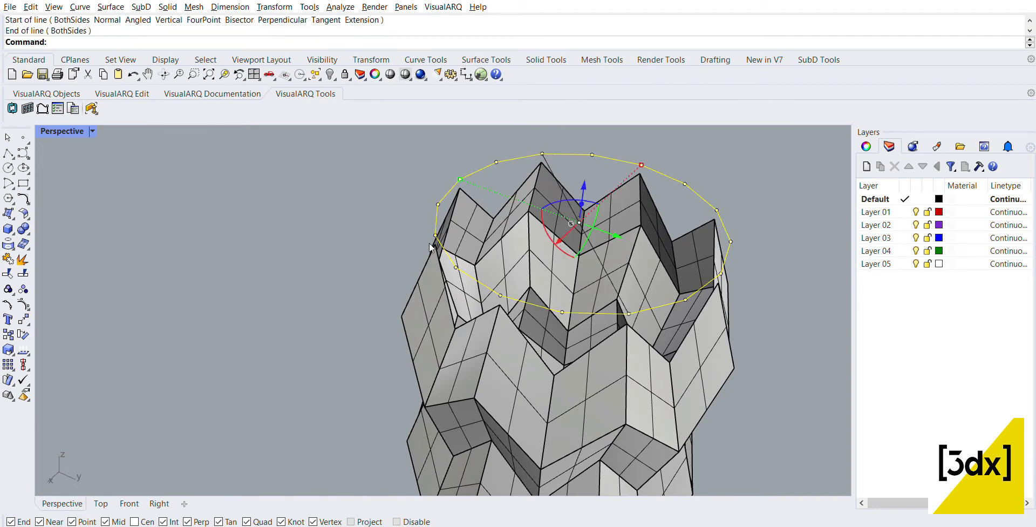
left_click(8, 212)
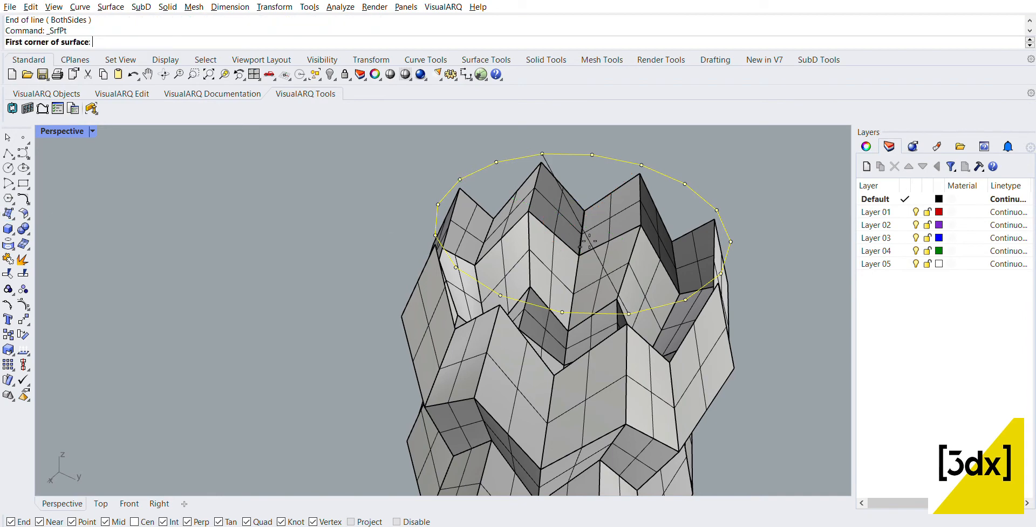
right_click_drag(590, 223, 694, 266)
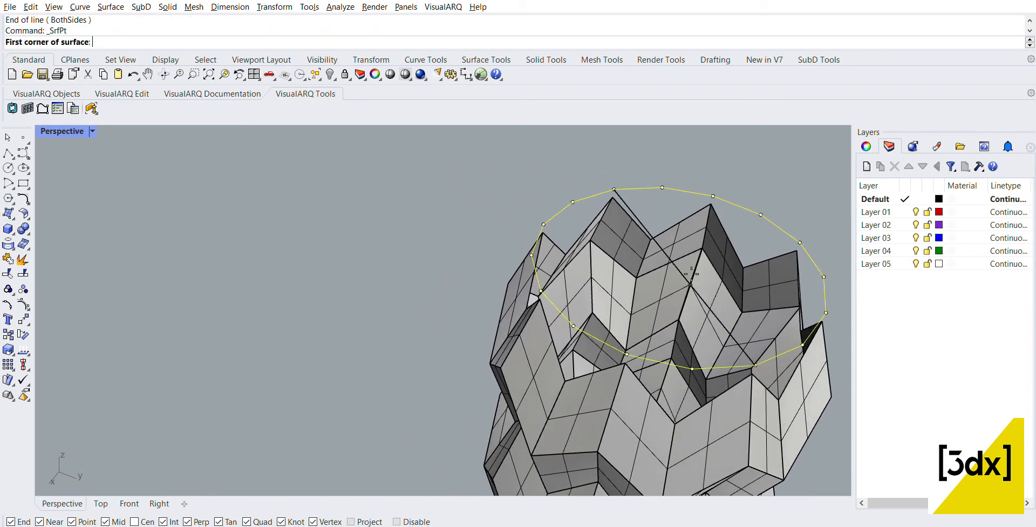
right_click_drag(689, 275, 664, 238)
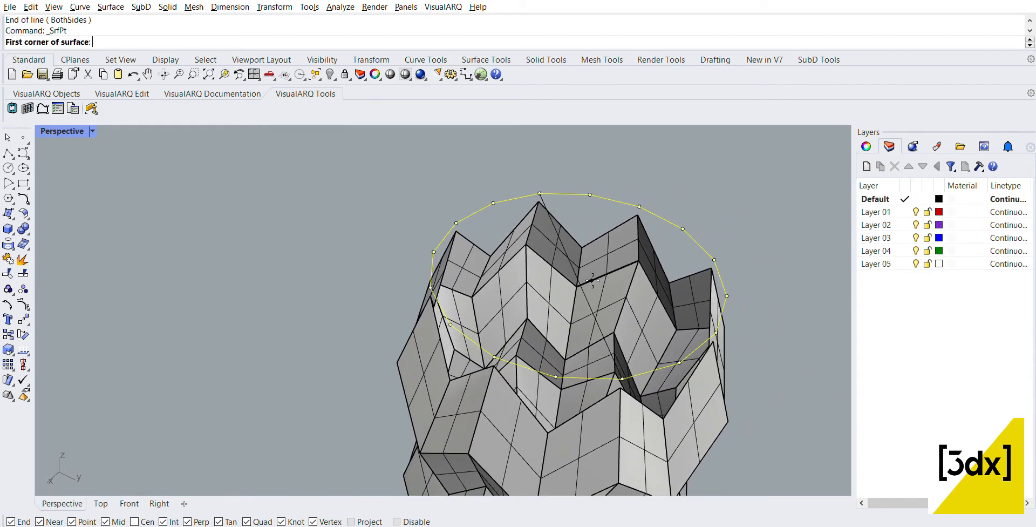
scroll(617, 323, "up", 4)
scroll(617, 323, "down", 7)
scroll(720, 270, "up", 6)
right_click_drag(729, 254, 736, 205)
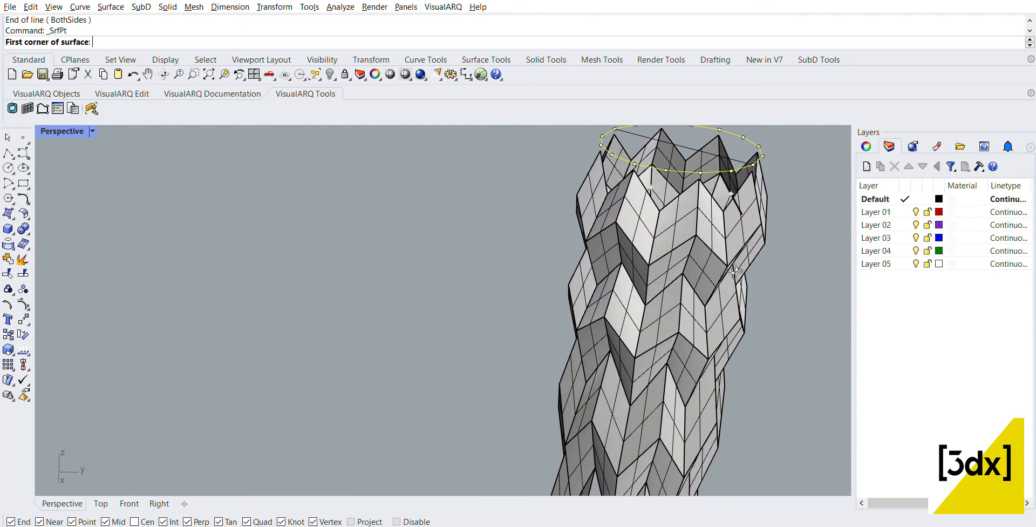
scroll(726, 270, "down", 5)
scroll(716, 196, "up", 4)
scroll(716, 196, "up", 2)
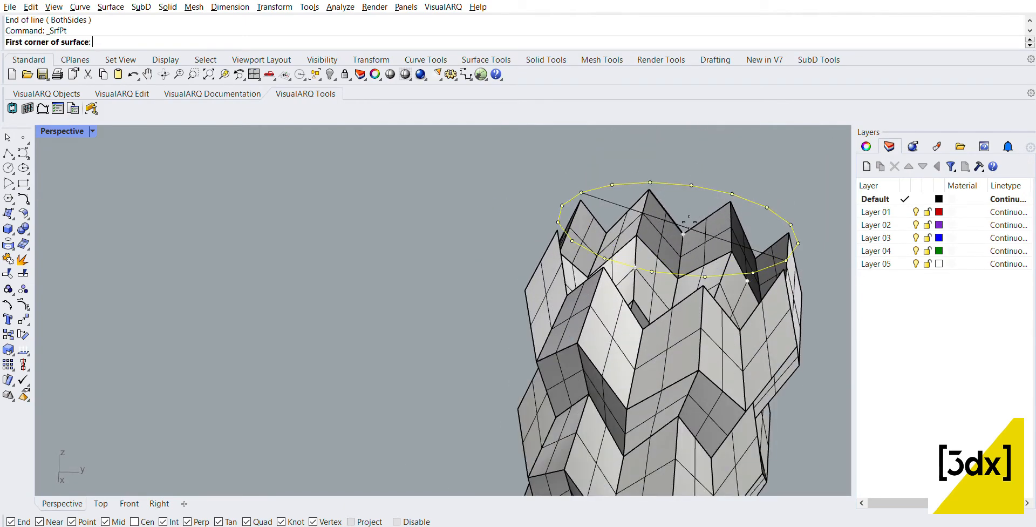
scroll(693, 221, "up", 3)
scroll(687, 218, "down", 3)
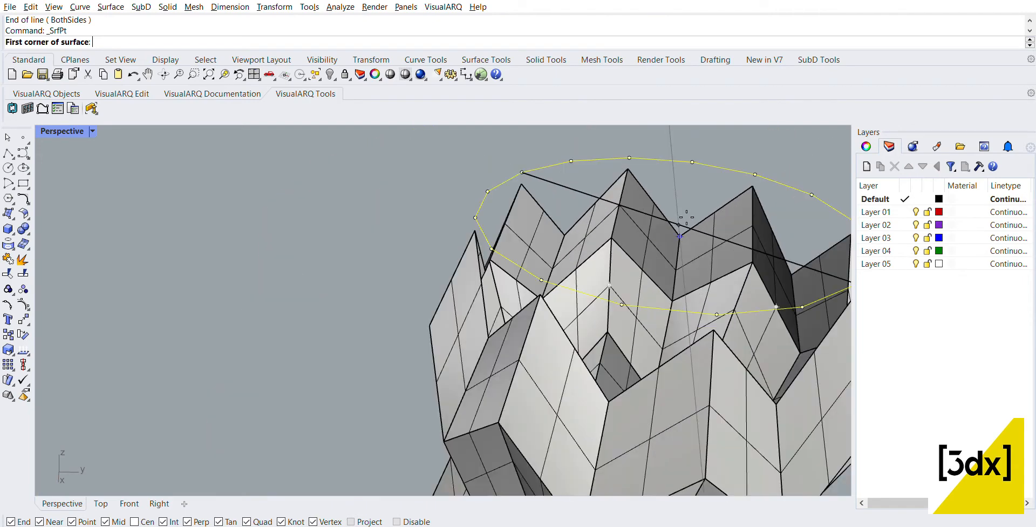
scroll(687, 218, "down", 8)
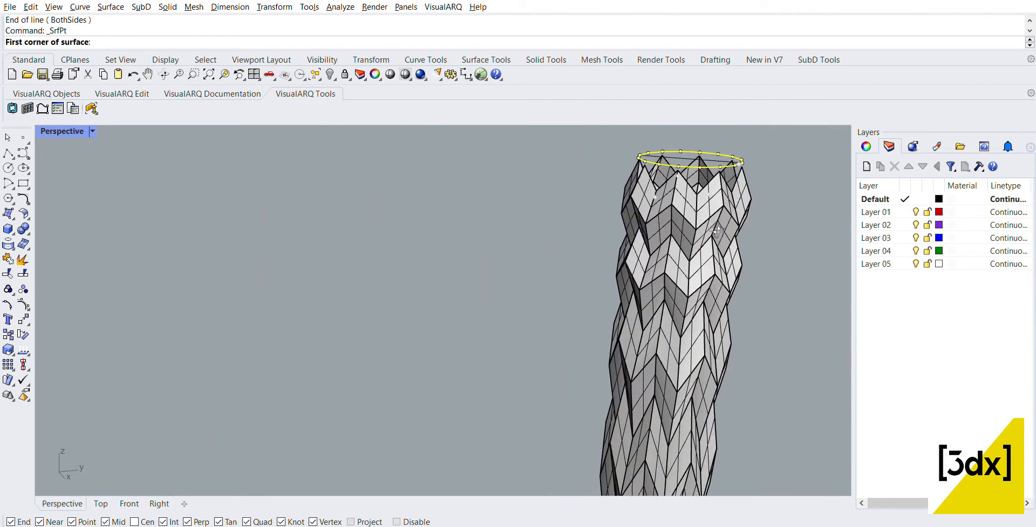
scroll(693, 149, "up", 5)
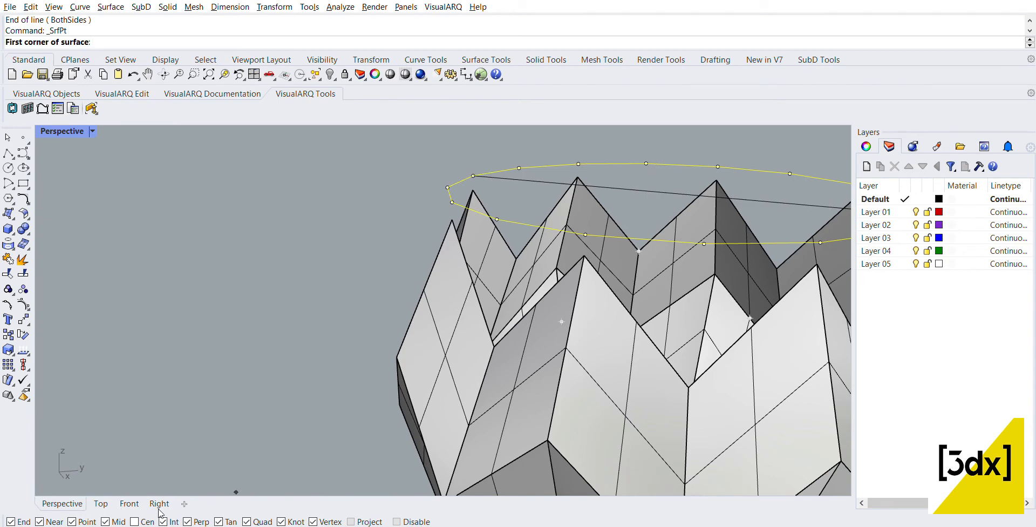
scroll(488, 393, "down", 10)
right_click_drag(488, 393, 484, 418)
scroll(544, 425, "up", 5)
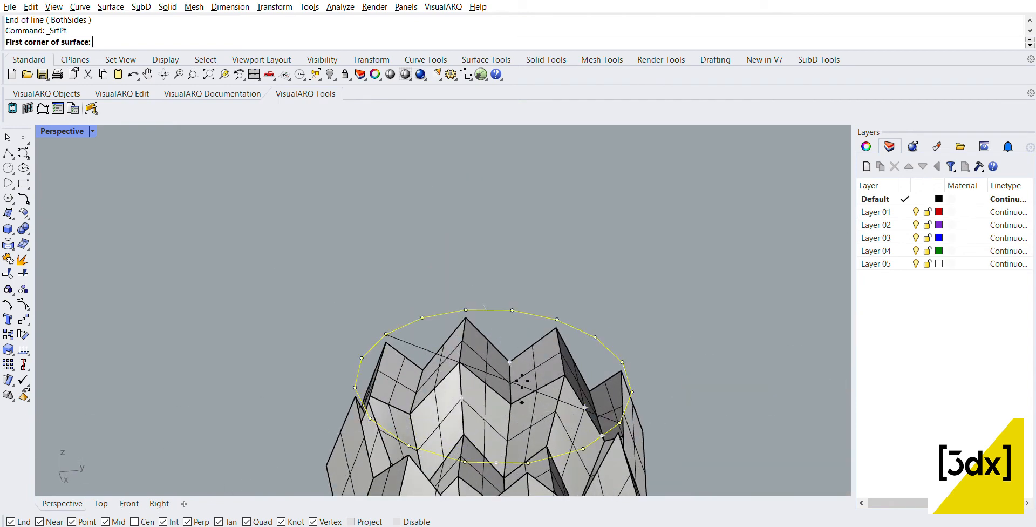
scroll(516, 377, "up", 4)
left_click(510, 382)
scroll(538, 315, "down", 4)
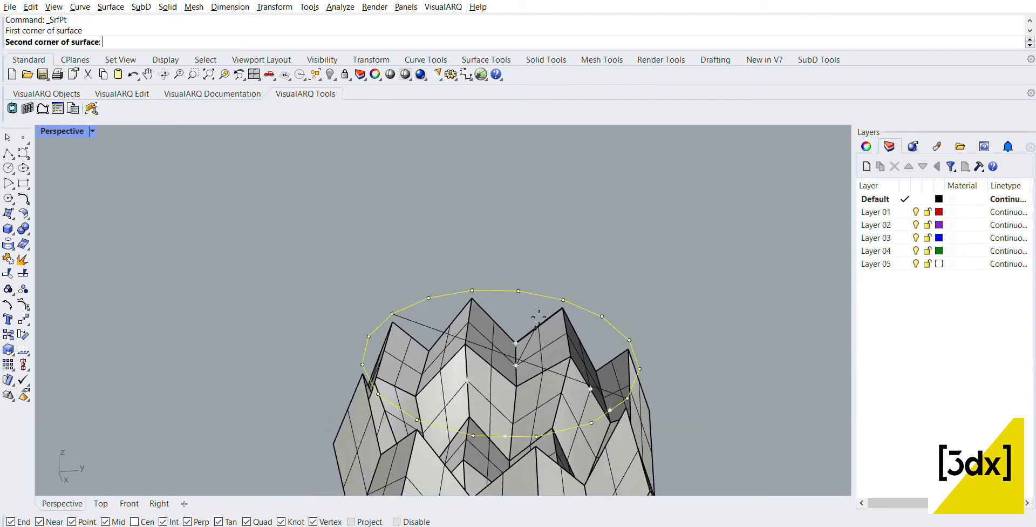
right_click_drag(542, 312, 675, 343)
key("Escape")
- Create a triangular corner-point surface between the midpoint of the line across the rim, a peak's tip and the neighbouring rim curve vertex
right_click(754, 298)
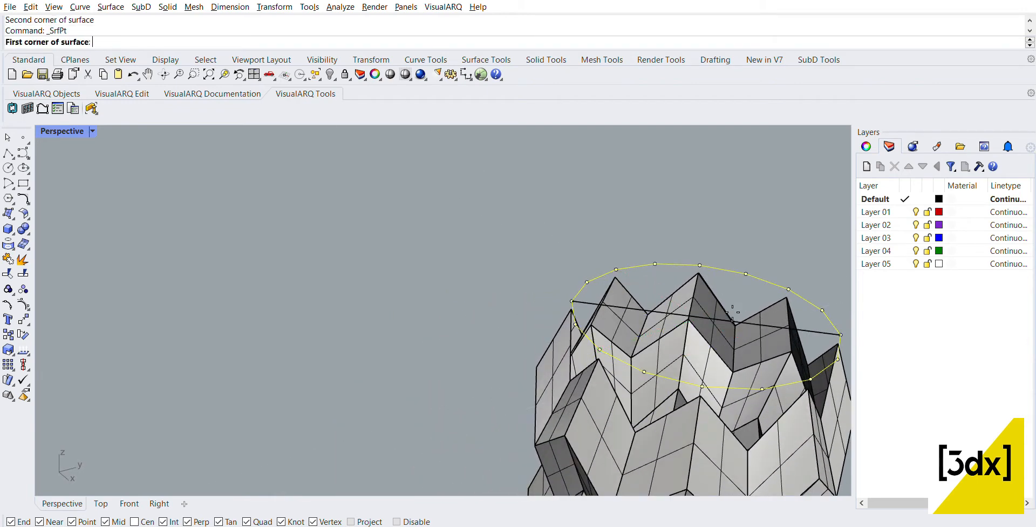
left_click(713, 311)
scroll(702, 324, "down", 3)
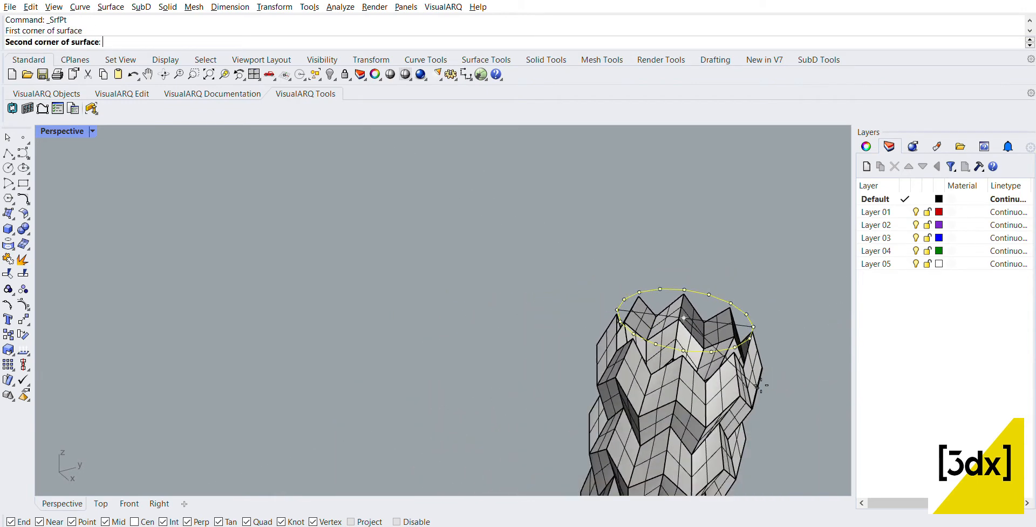
right_click_drag(621, 356, 567, 386)
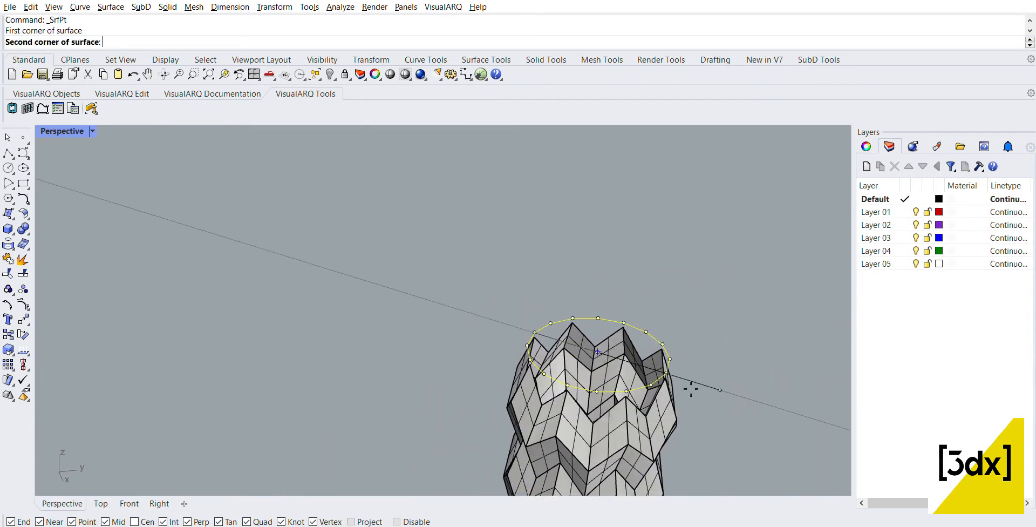
scroll(571, 393, "up", 4)
left_click(564, 379)
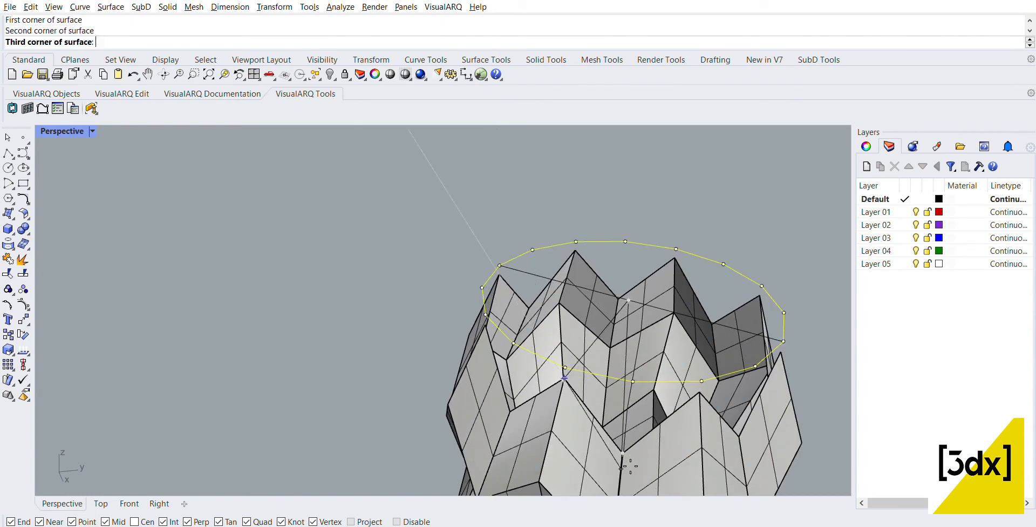
left_click(633, 381)
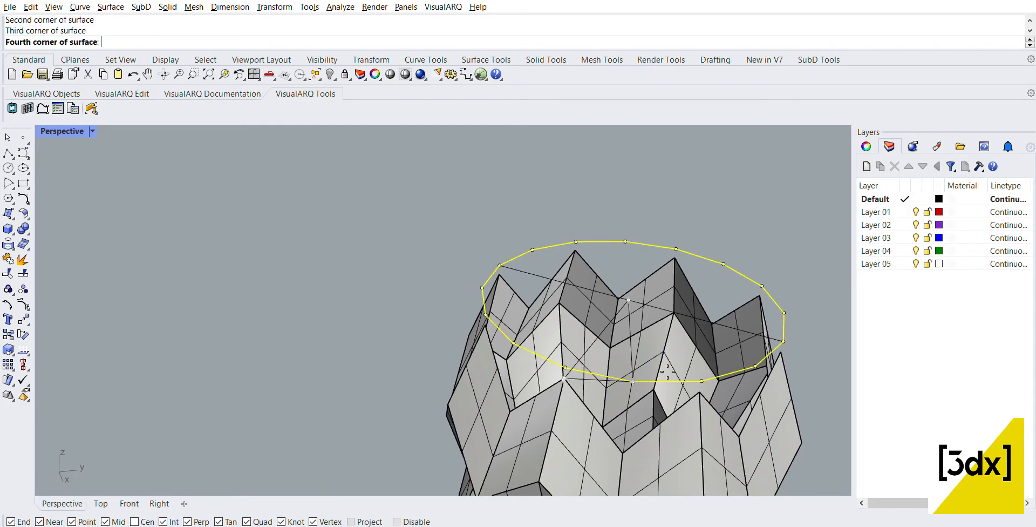
left_click(668, 371)
- Try to create a triangular corner-point surface between the peak's tip, the adjacent notch's lowest point and the rim curve vertex
scroll(658, 362, "up", 6)
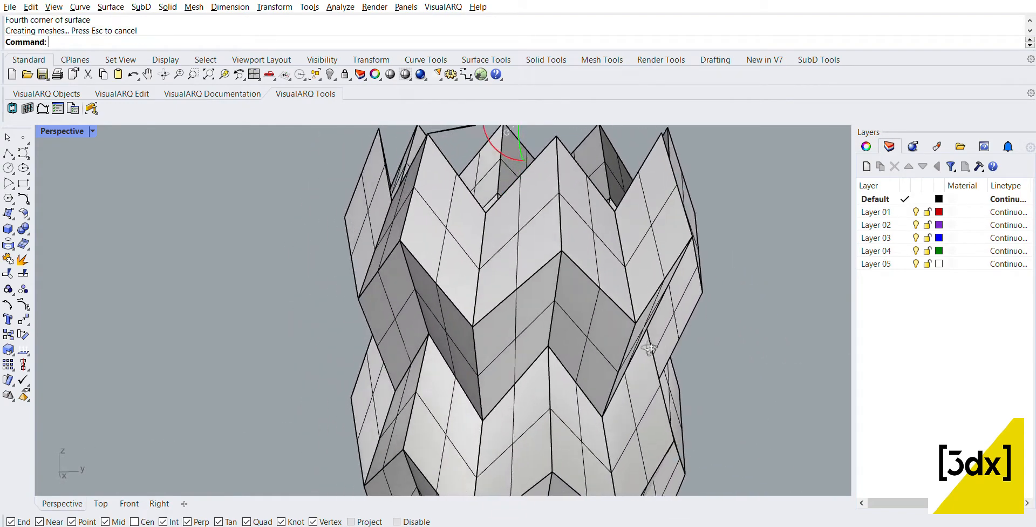
mouse_move(650, 348)
right_mouse_down()
mouse_move(639, 324)
mouse_move(631, 347)
right_mouse_up()
scroll(539, 232, "up", 5)
key("Return")
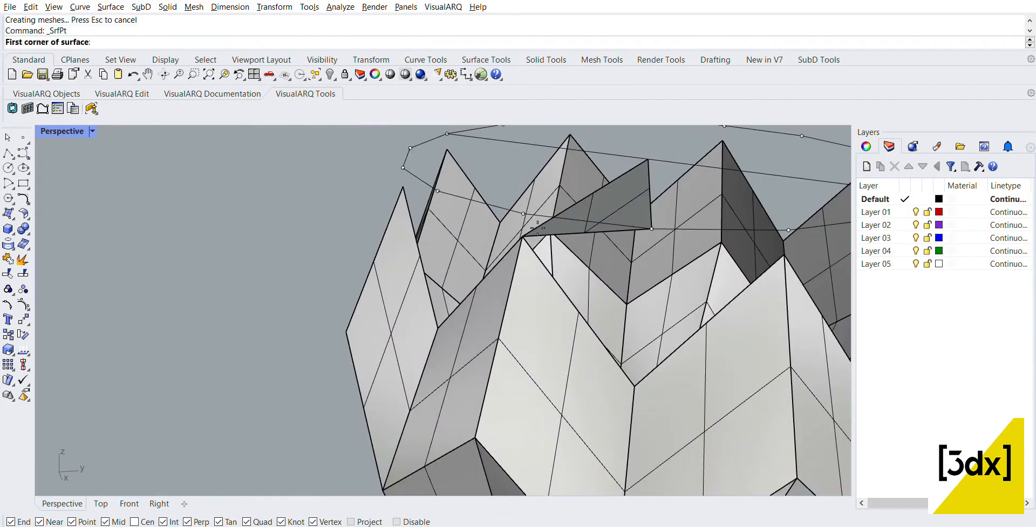
left_click(537, 231)
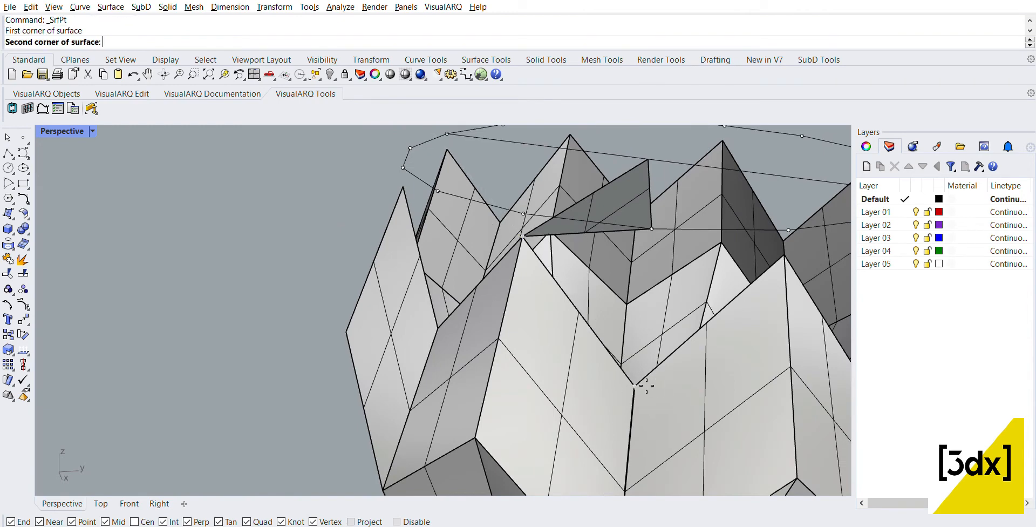
left_click(647, 386)
left_click(656, 227)
key("Return")
- Create a triangular surface from the peak's tip to the bottom of the adjacent notch and the rim curve vertex above it
key("Return")
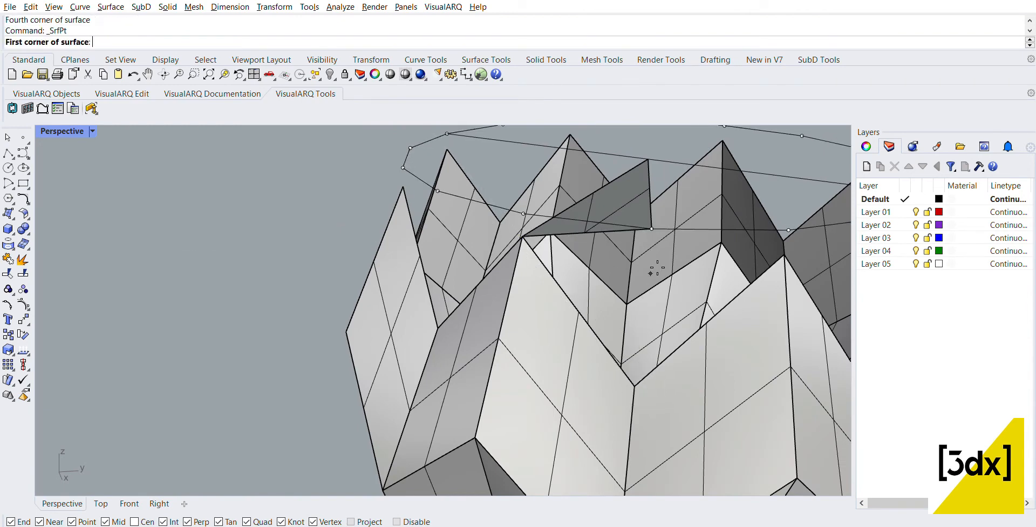
left_click(523, 235)
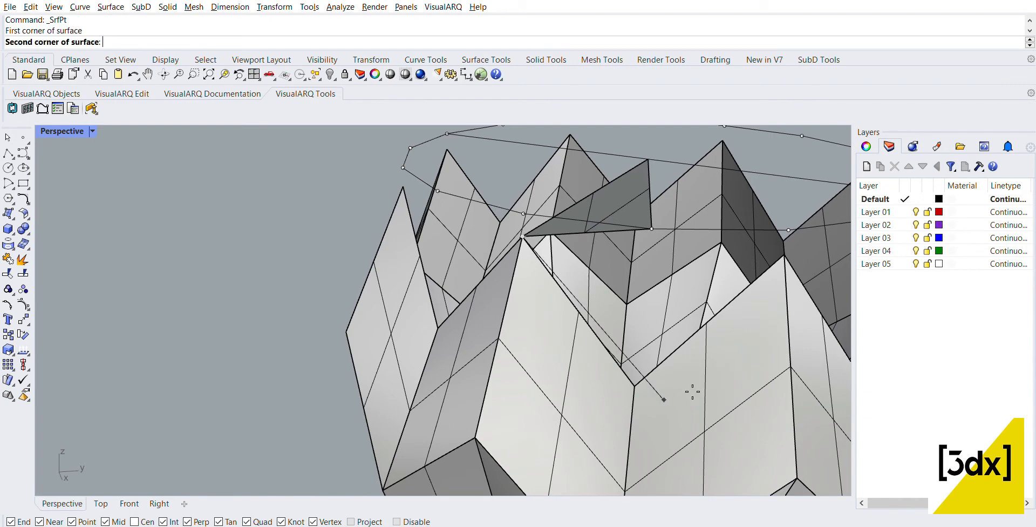
left_click(636, 385)
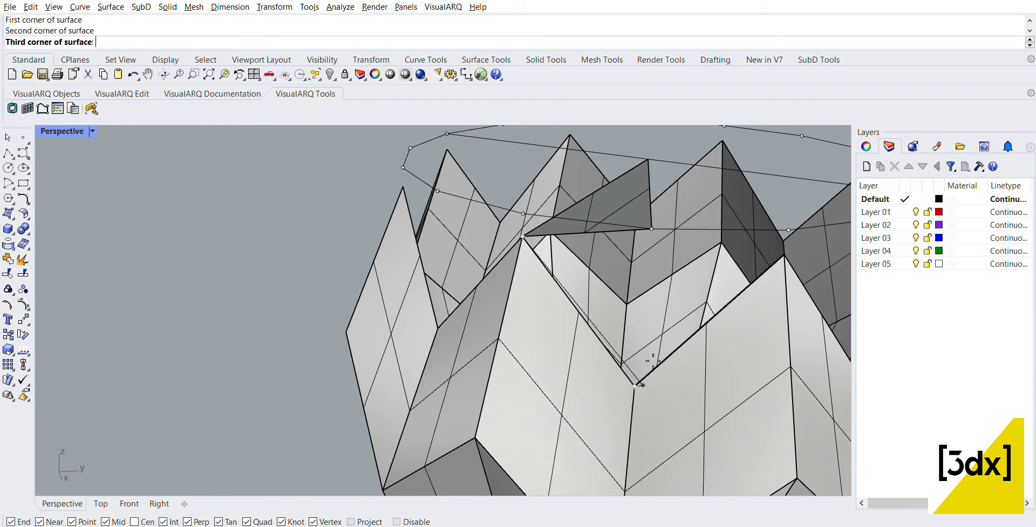
left_click(664, 225)
key("Return")
- Mirror a copy of both triangular surfaces across the plane from their shared rim vertex to the midpoint of the line across the rim
scroll(611, 297, "down", 10)
right_click_drag(611, 296, 801, 242)
scroll(783, 242, "up", 9)
scroll(749, 244, "up", 3)
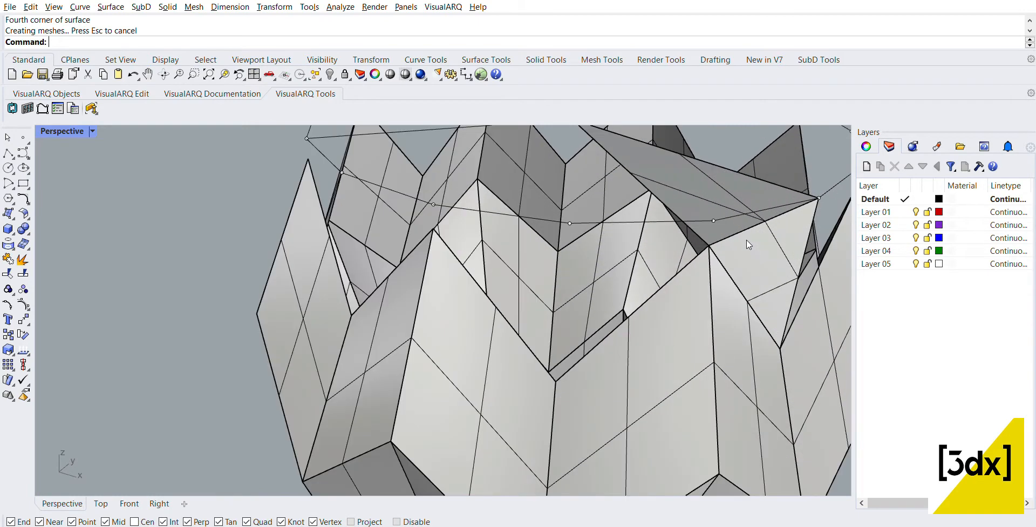
left_click(751, 246)
left_click(670, 163, "shift")
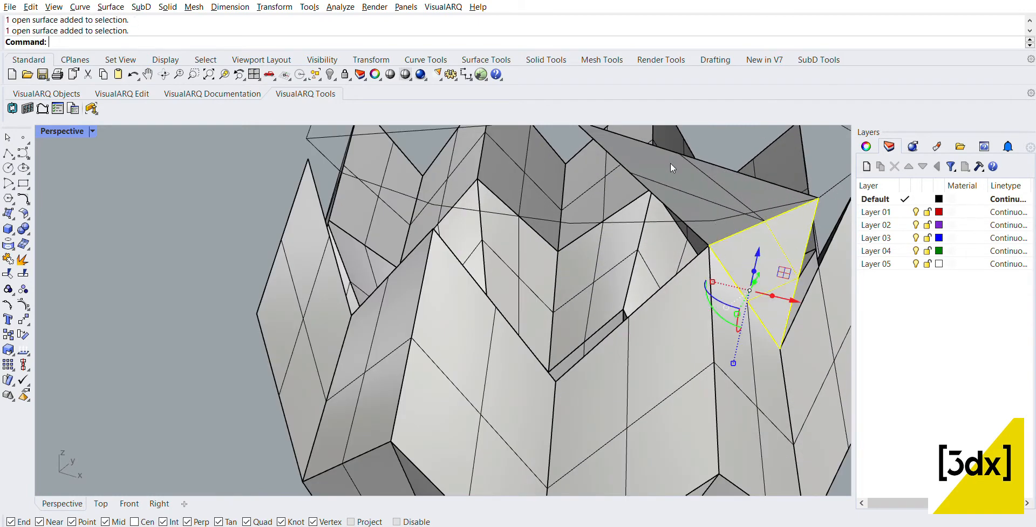
scroll(705, 231, "up", 5)
scroll(705, 231, "down", 10)
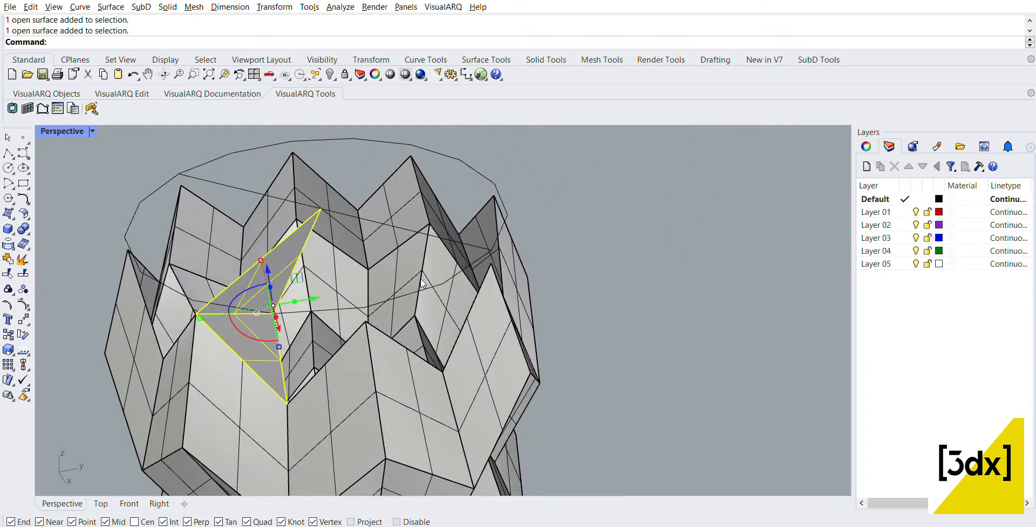
type("irror")
key("Return")
left_click(276, 313)
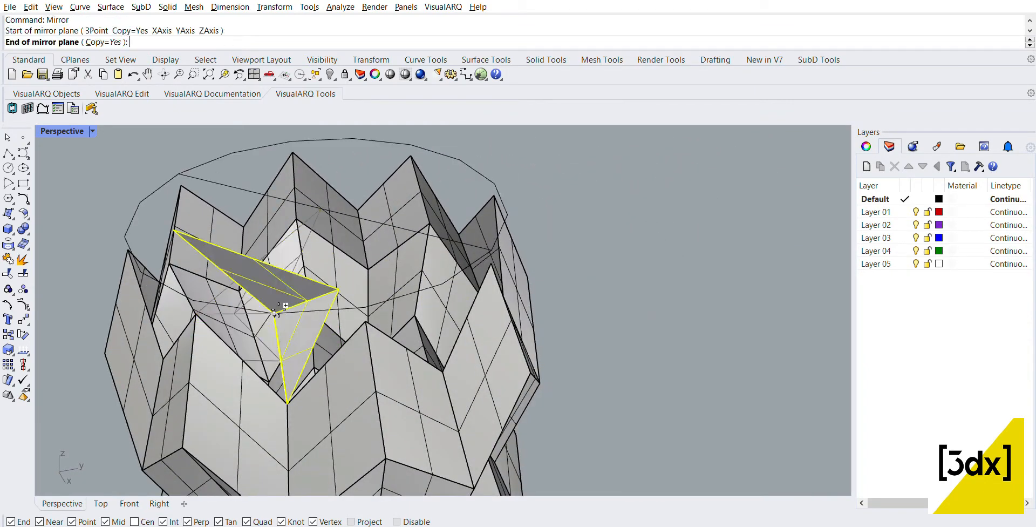
left_click(336, 223)
- Select the two original and two mirrored triangular surfaces at the top notch and join them into one polysurface
scroll(336, 223, "up", 5)
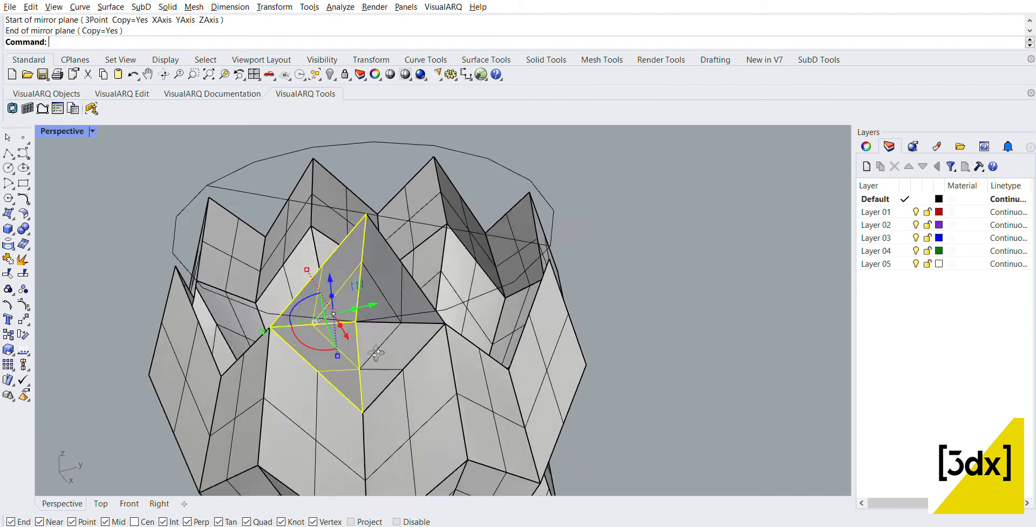
left_click(393, 339, "shift")
left_click(432, 208, "shift")
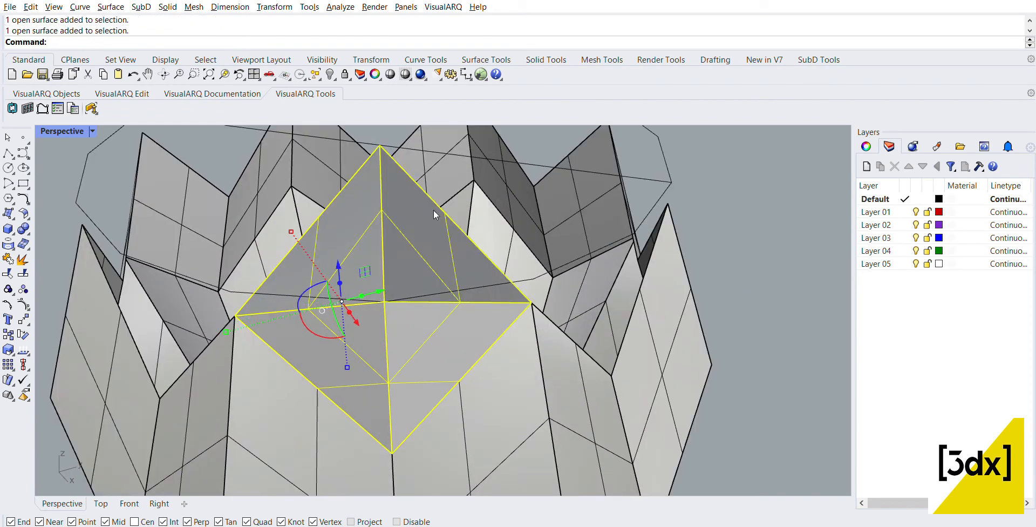
key("ctrl+j")
right_click_drag(426, 233, 423, 254)
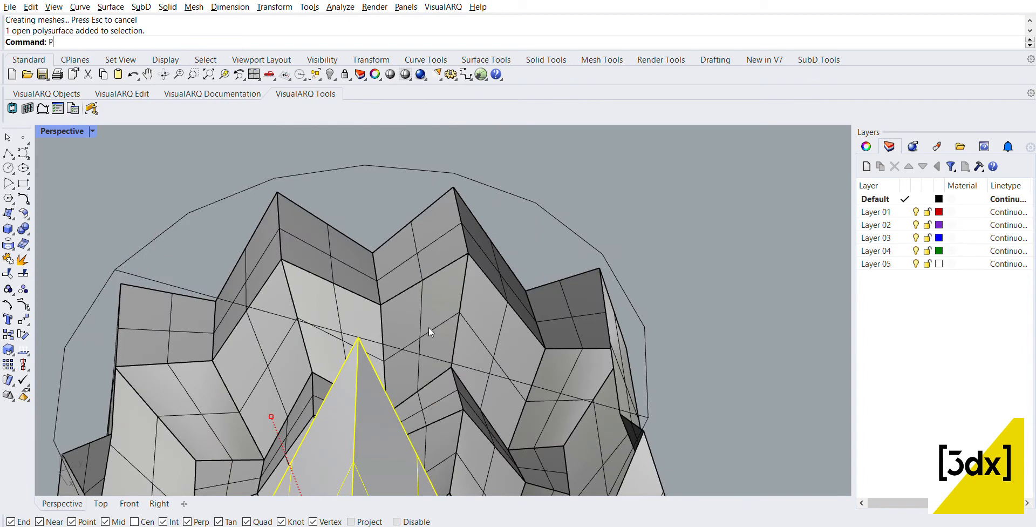
- Polar-array the joined top notch polysurface around its apex at the tower's centre, with 8 items filling 360 degrees
type("olar")
key("Return")
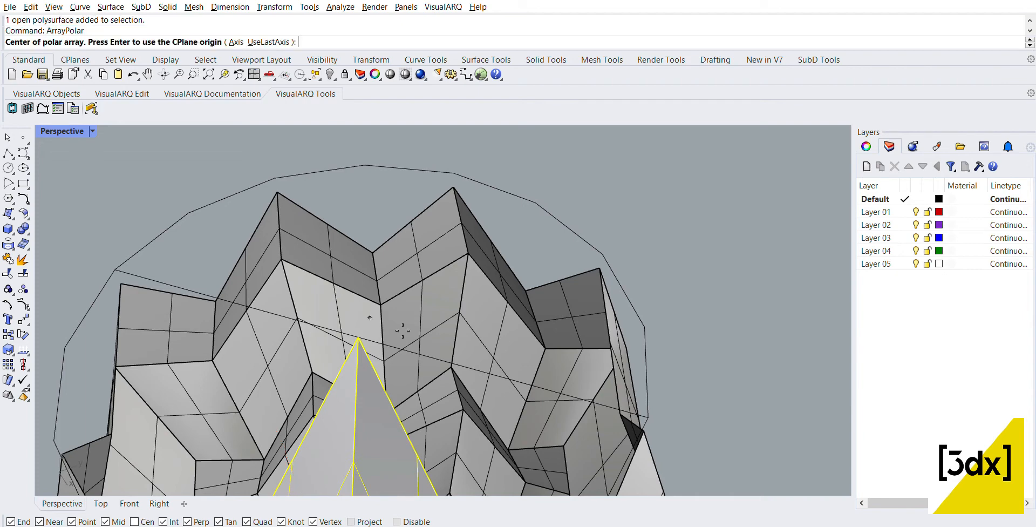
left_click(359, 335)
scroll(360, 324, "down", 3)
key("Return")
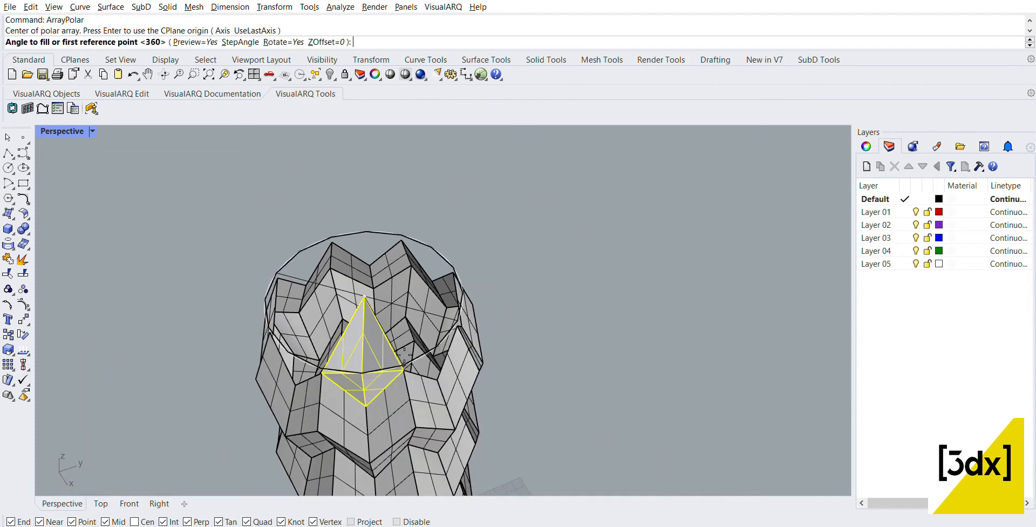
scroll(394, 339, "up", 2)
key("Return")
key("Return")
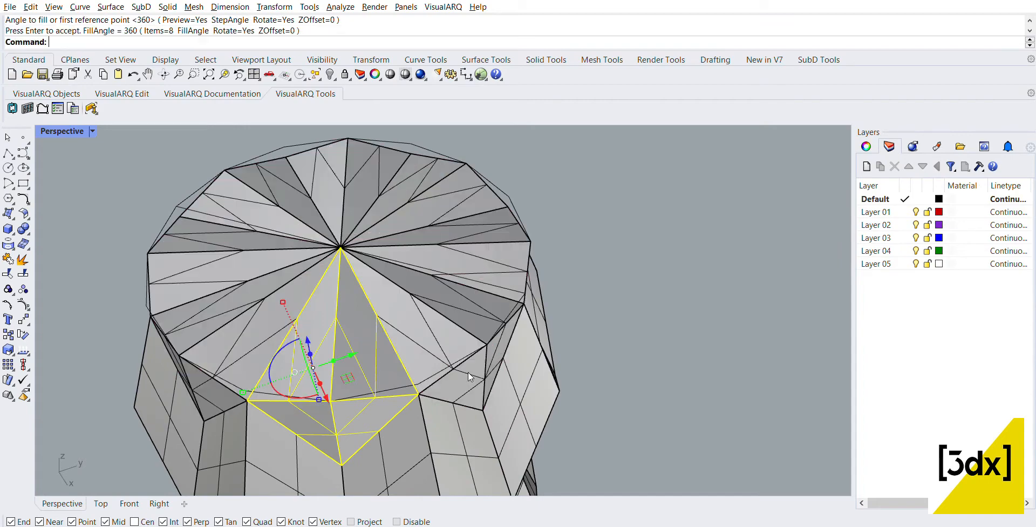
- Select all the arrayed closing polysurfaces at the top together with the tower body and join them
scroll(468, 371, "up", 3)
scroll(378, 319, "down", 2)
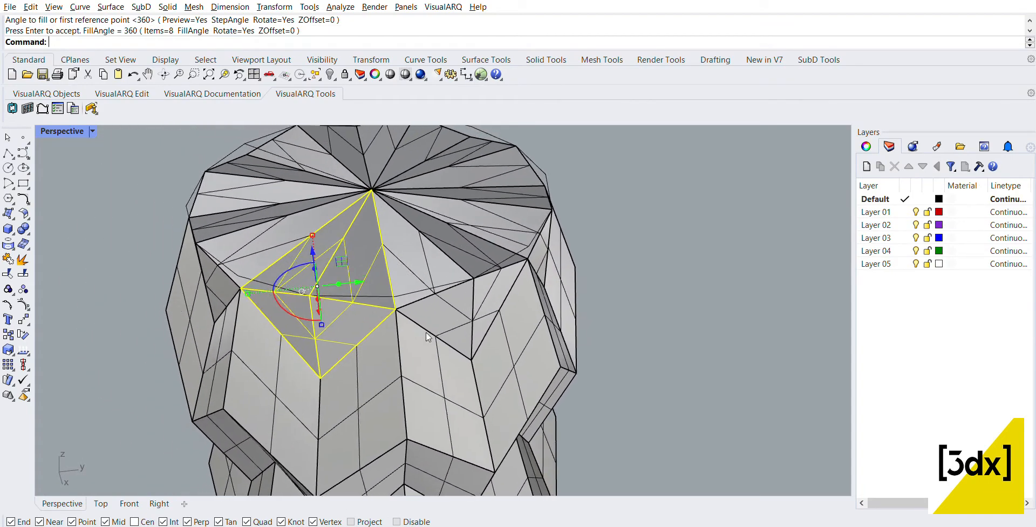
left_click(405, 209, "shift")
left_click(458, 154, "shift")
left_click(397, 135, "shift")
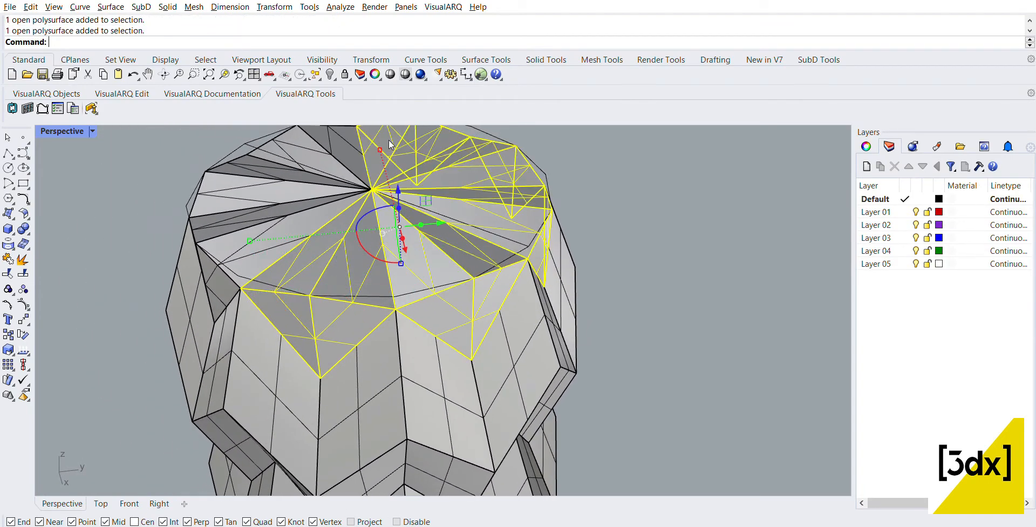
left_click(343, 144, "shift")
left_click(297, 182, "shift")
left_click(289, 209, "shift")
scroll(288, 209, "down", 6)
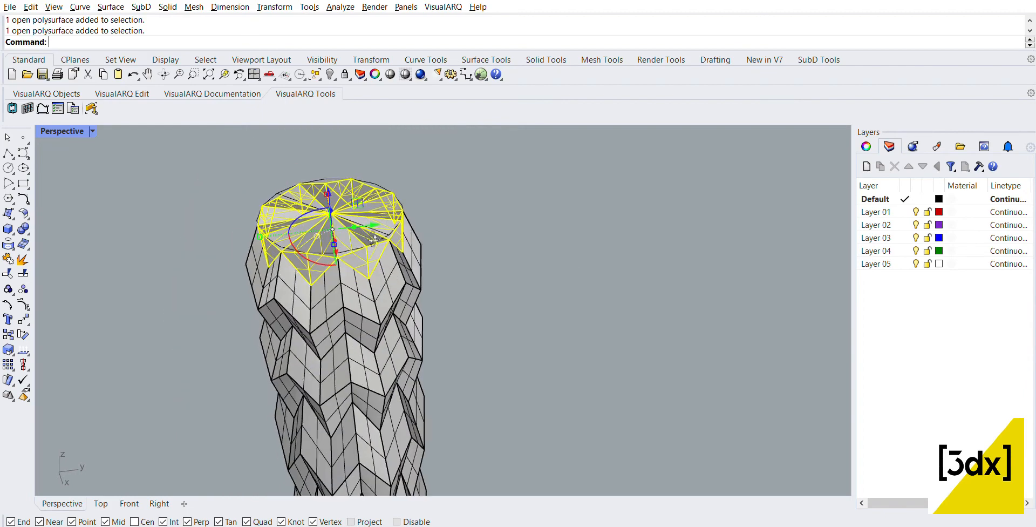
right_click_drag(289, 209, 438, 204)
left_click(465, 234, "shift")
scroll(465, 233, "down", 6)
right_click_drag(467, 238, 490, 265)
key("ctrl+j")
scroll(490, 265, "down", 7)
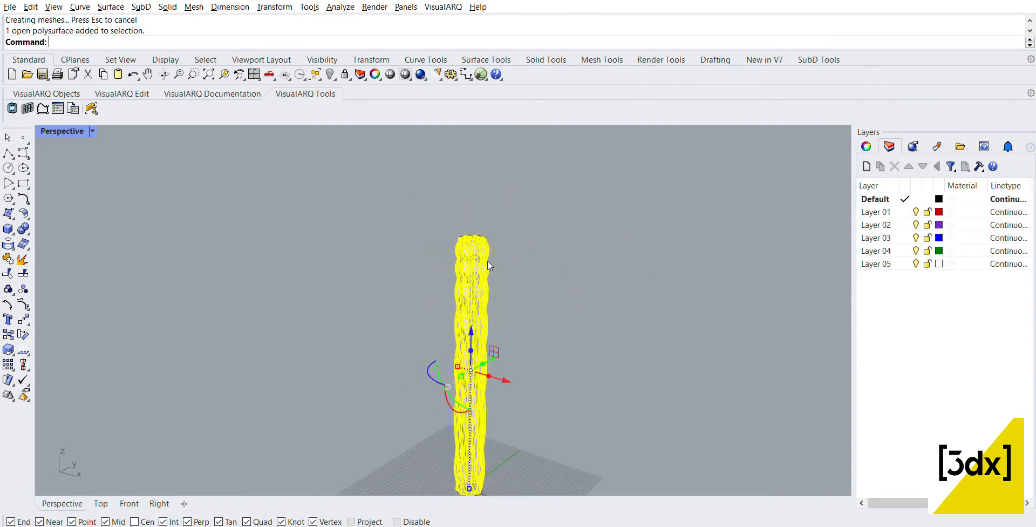
- Examine the joined tower's lower end and its open base rim from the side and from below
scroll(463, 414, "down", 2)
right_click_drag(503, 491, 489, 423, "shift")
scroll(489, 423, "up", 8)
right_click_drag(448, 352, 558, 352)
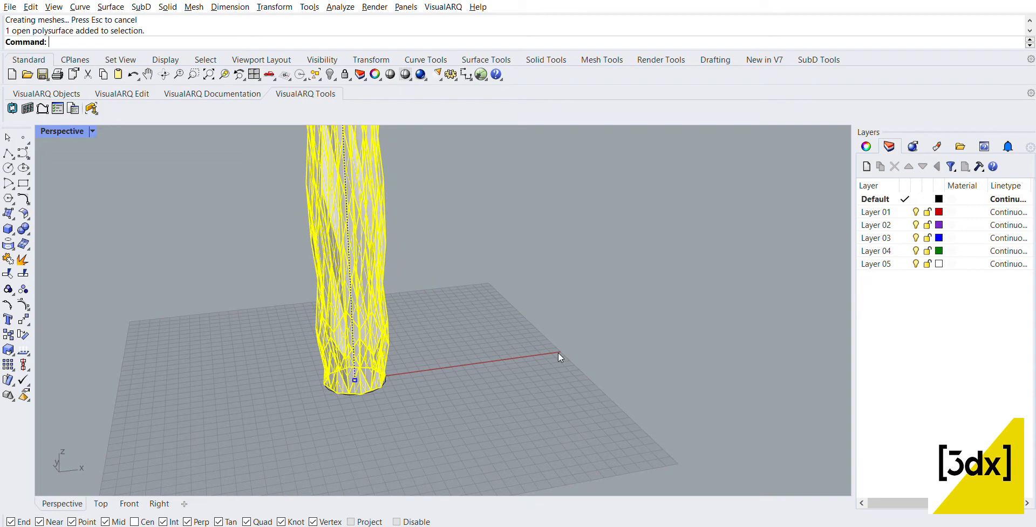
key("Escape")
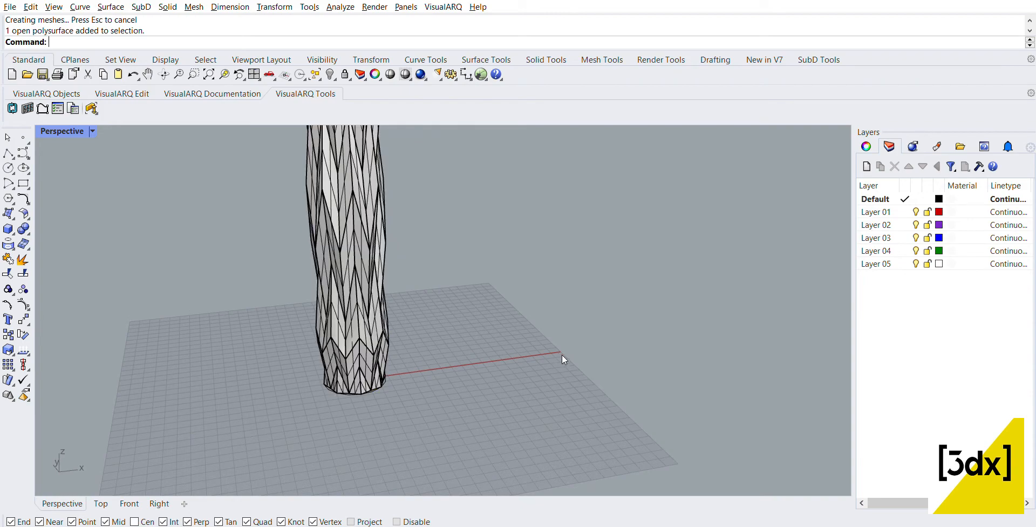
mouse_move(562, 354)
right_mouse_down()
mouse_move(452, 345)
mouse_move(357, 299)
mouse_move(405, 293)
mouse_move(504, 323)
right_mouse_up()
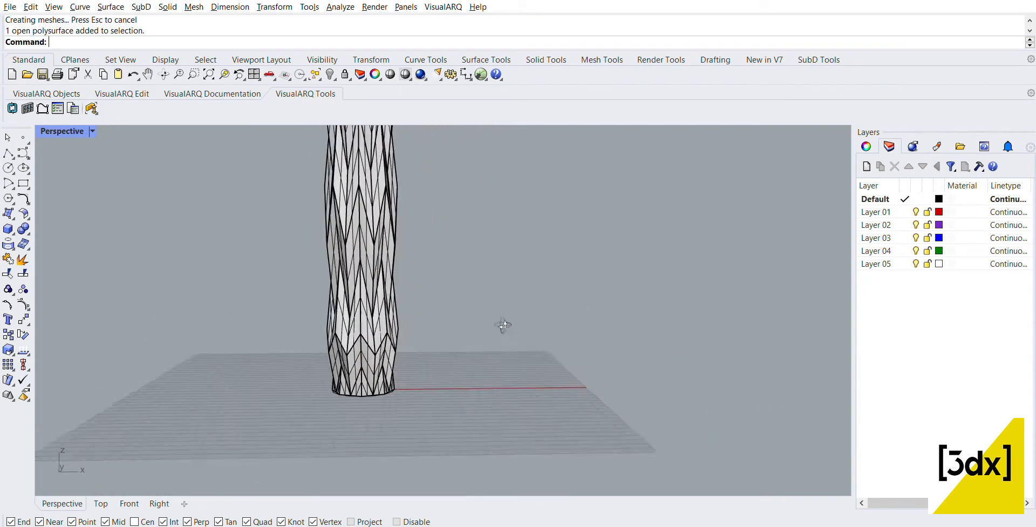
scroll(377, 401, "up", 8)
scroll(435, 271, "down", 6)
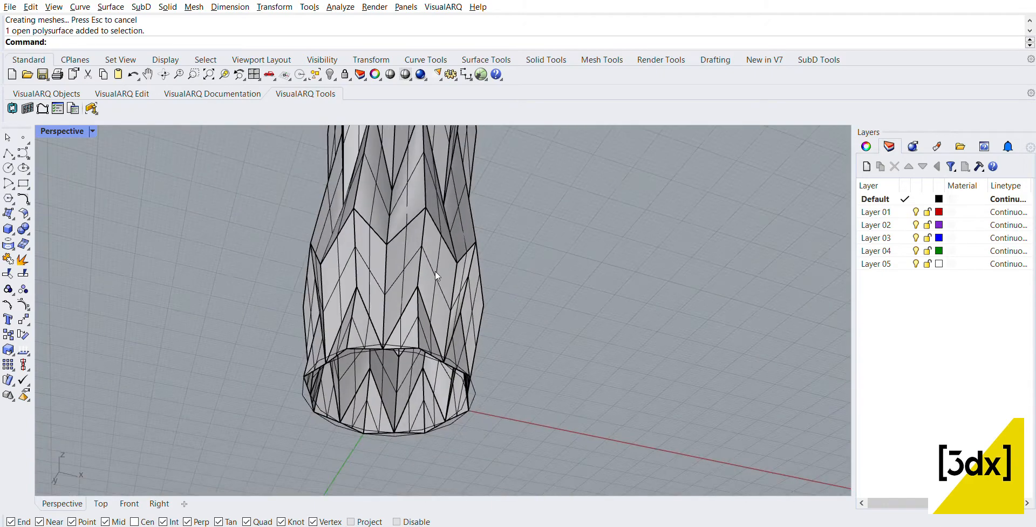
scroll(445, 294, "up", 6)
- Try to close the tower polysurface's open base with the Cap command
left_click(488, 233)
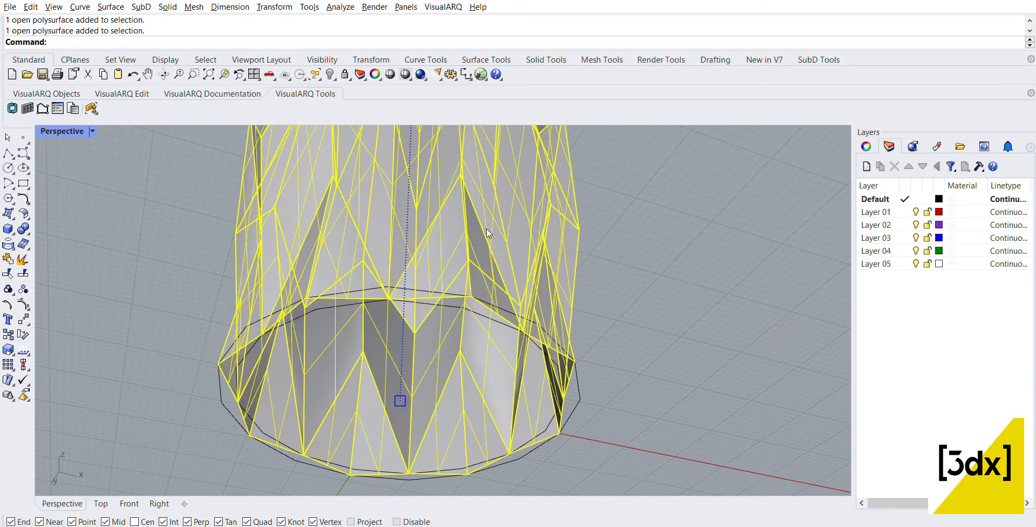
type("Cap")
key("Return")
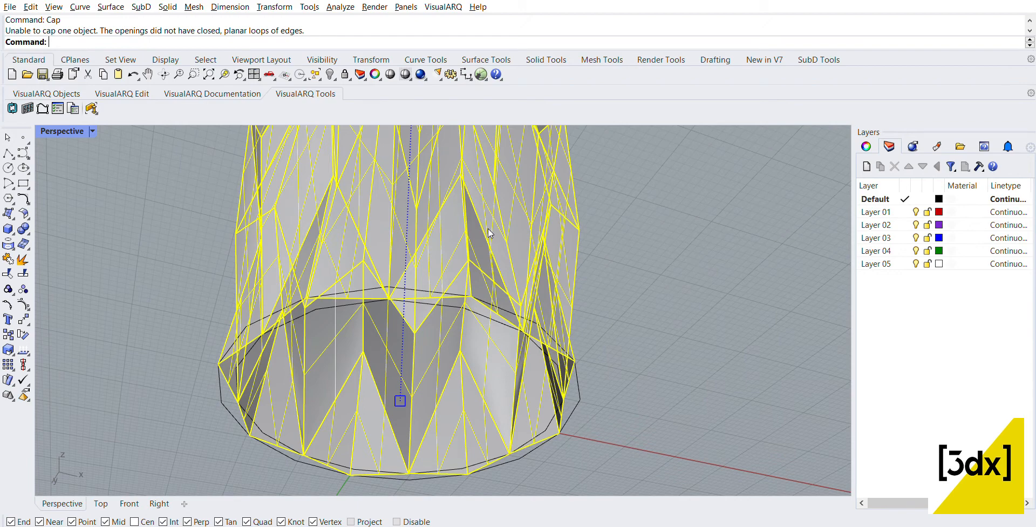
left_click(646, 369)
scroll(536, 371, "down", 7)
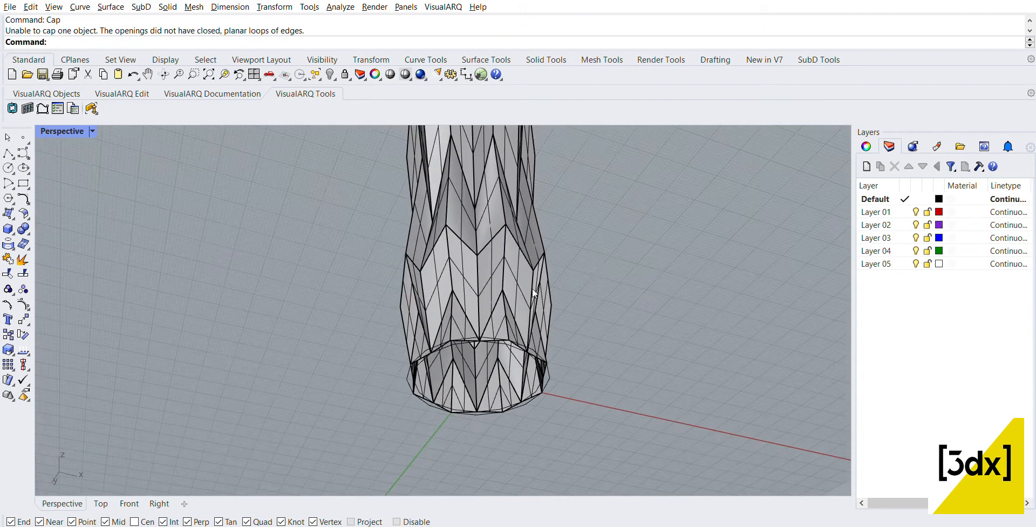
- Delete the separate open surface at the tower, keeping the tower polysurface
right_click_drag(534, 292, 525, 327)
scroll(523, 326, "down", 8)
right_click_drag(518, 232, 527, 277)
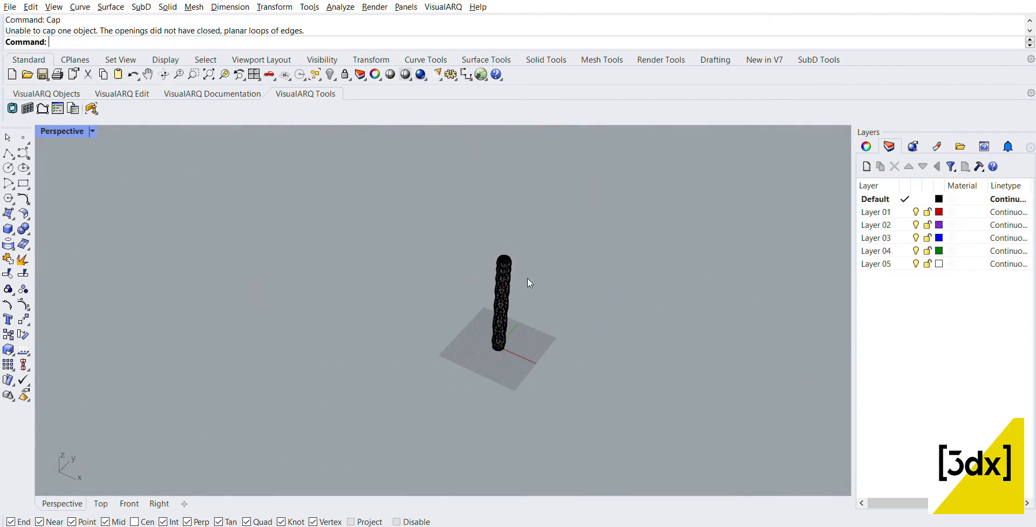
scroll(527, 277, "up", 4)
scroll(480, 174, "up", 4)
left_click(488, 260)
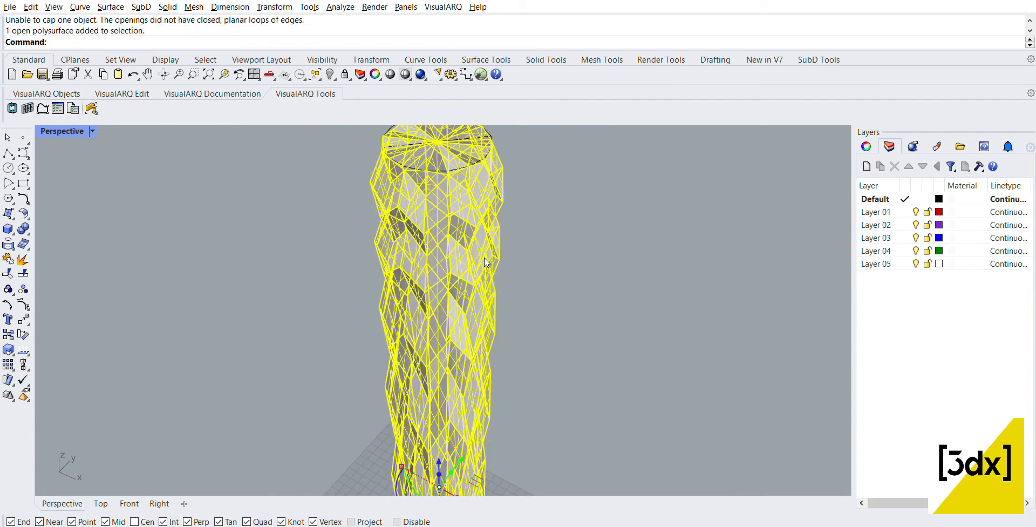
key("Delete")
- Start a polyline at the base rim vertex on the red X axis and trace it through the first neighbouring rim corners
type("Polyline")
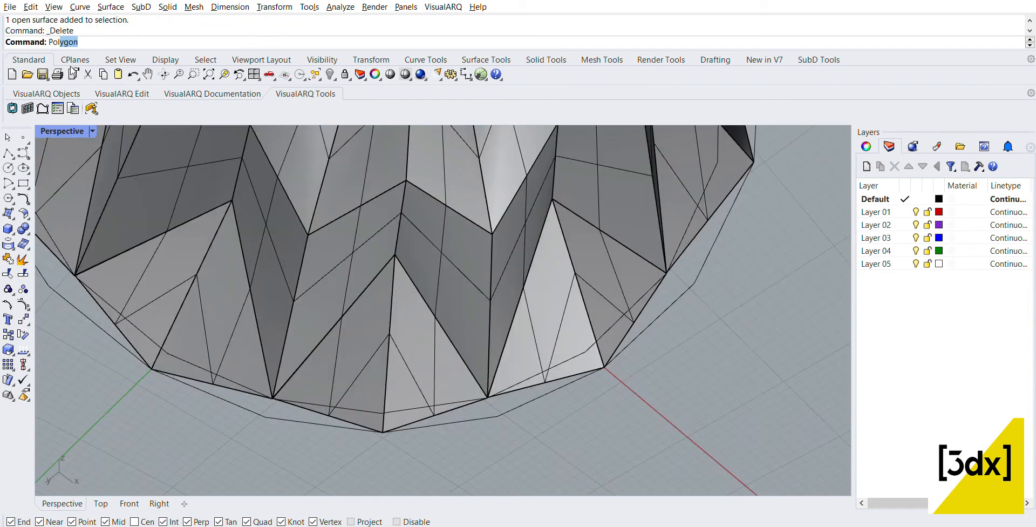
key("Return")
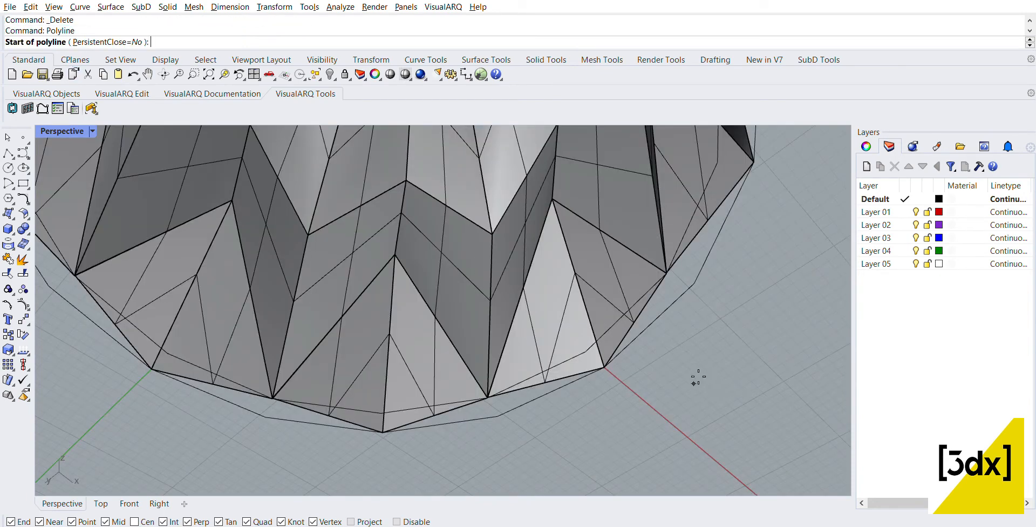
left_click(604, 367)
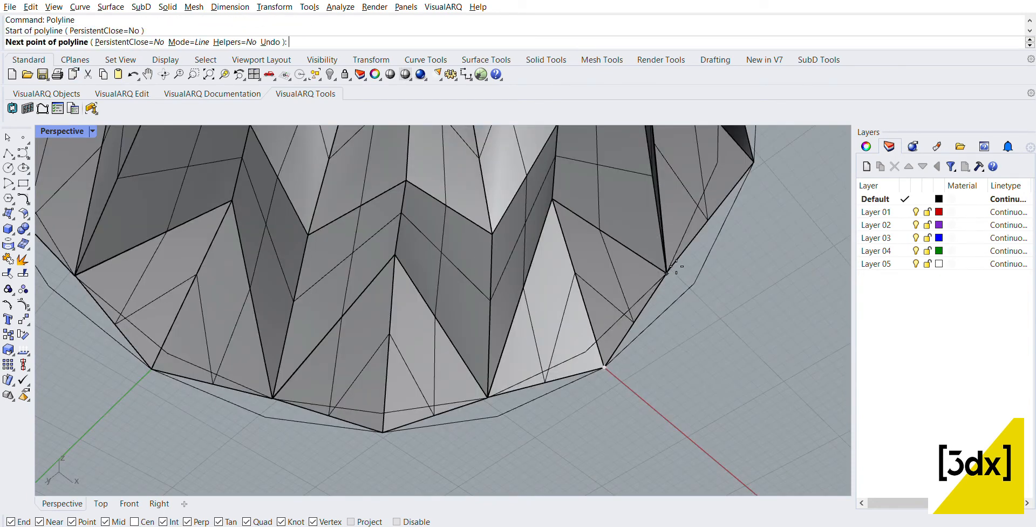
left_click(667, 272)
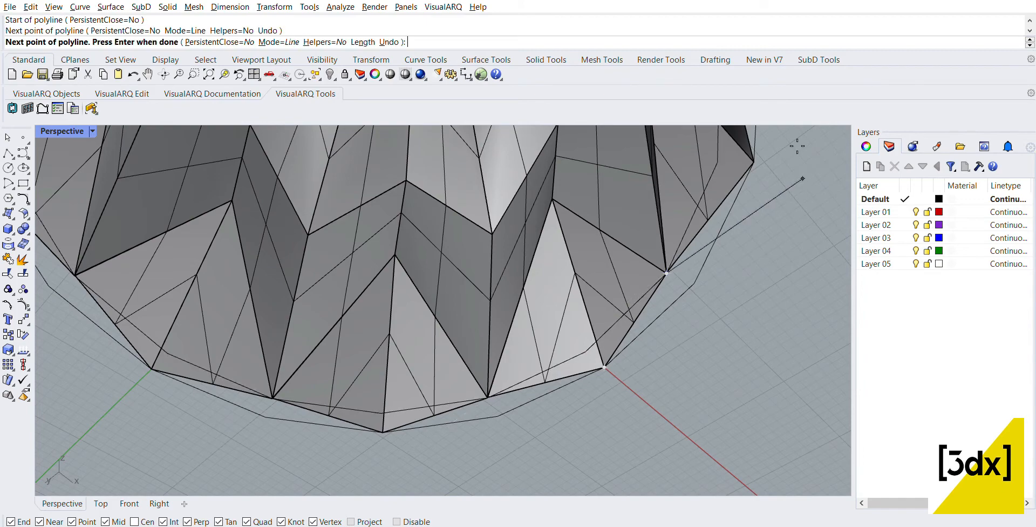
left_click(754, 161)
scroll(626, 383, "down", 2)
scroll(629, 202, "up", 5)
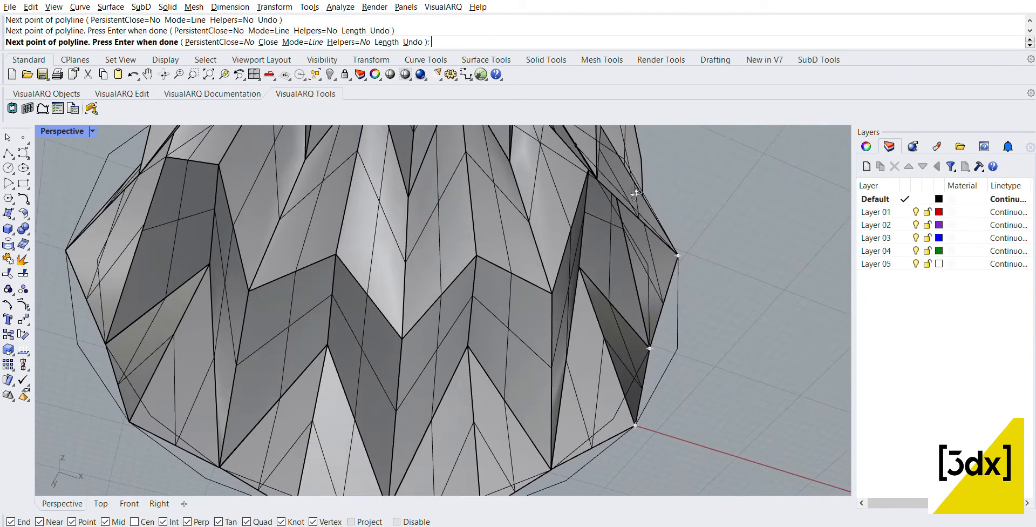
scroll(629, 202, "up", 2)
left_click(607, 200)
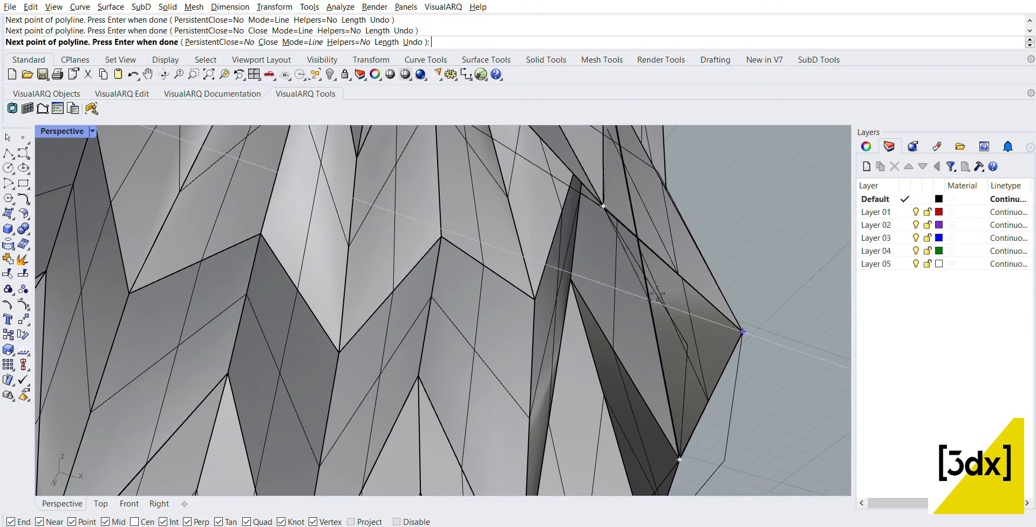
- Continue the polyline from corner to corner along the far side of the tower's base rim
scroll(561, 167, "down", 2)
scroll(564, 167, "down", 3)
scroll(616, 215, "up", 4)
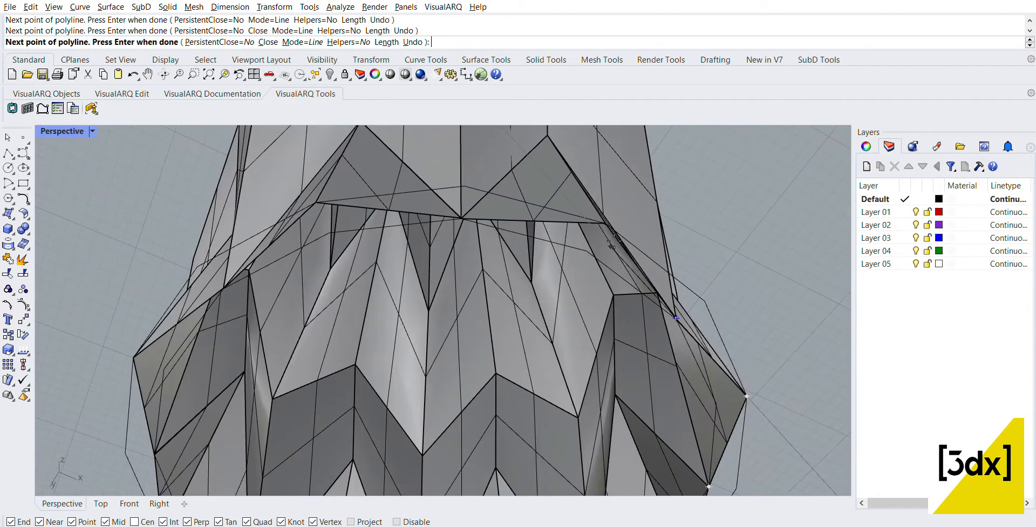
left_click(613, 216)
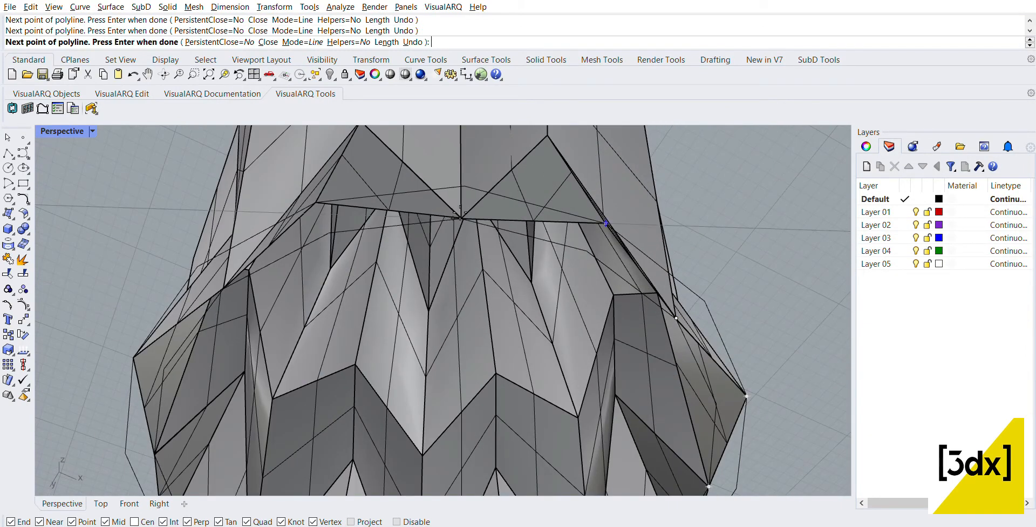
left_click(462, 217)
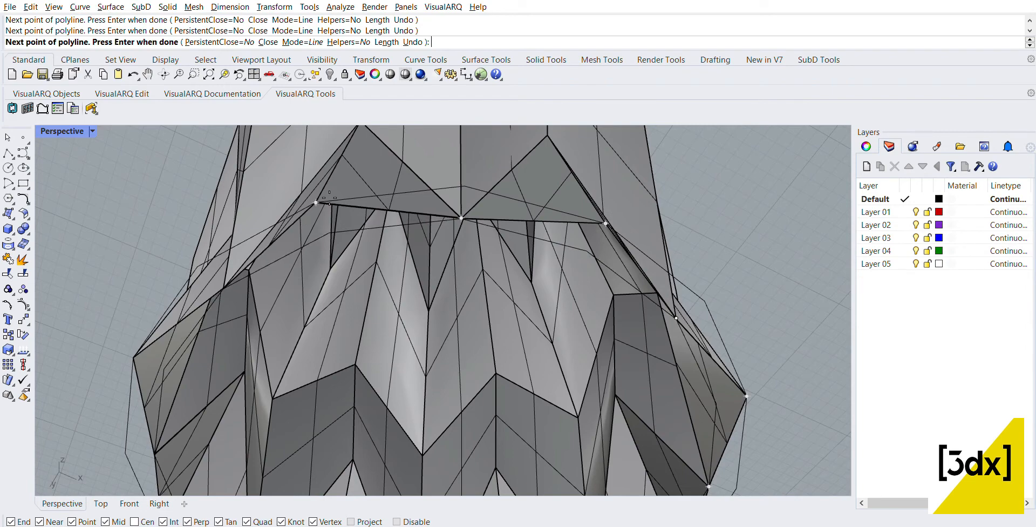
left_click(315, 203)
scroll(229, 279, "up", 3)
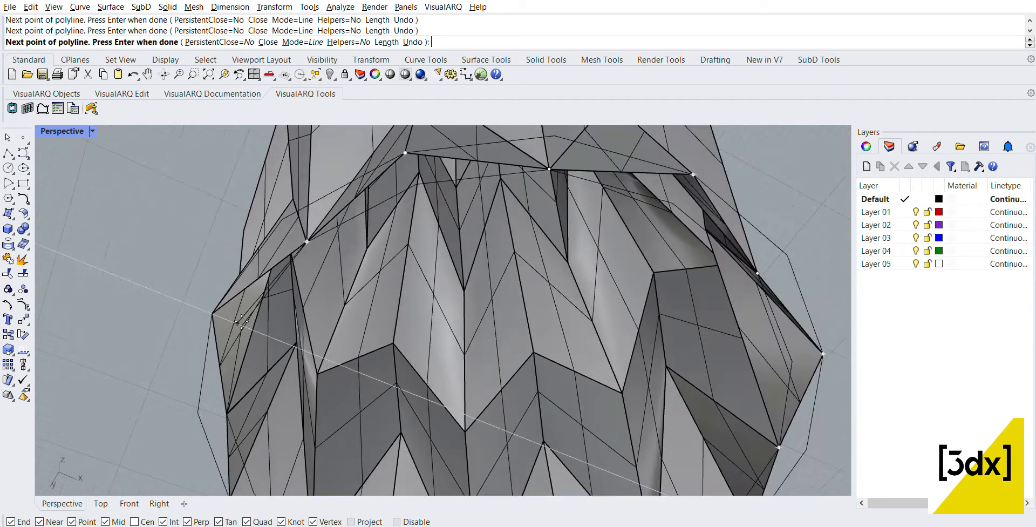
left_click(204, 308)
scroll(277, 288, "up", 2)
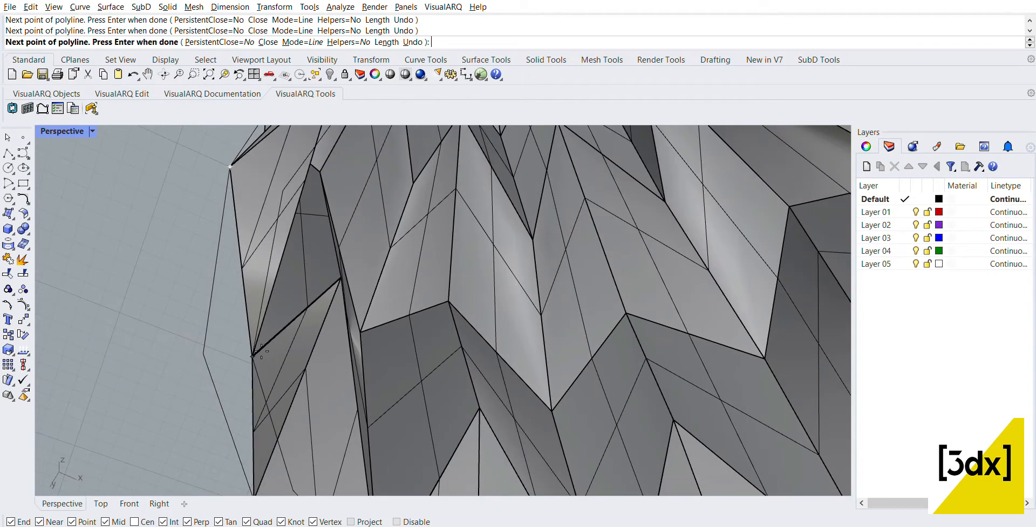
- Trace the remaining rim corners past the green Y axis and close the base polyline at its starting vertex
scroll(324, 298, "down", 2)
scroll(311, 415, "up", 3)
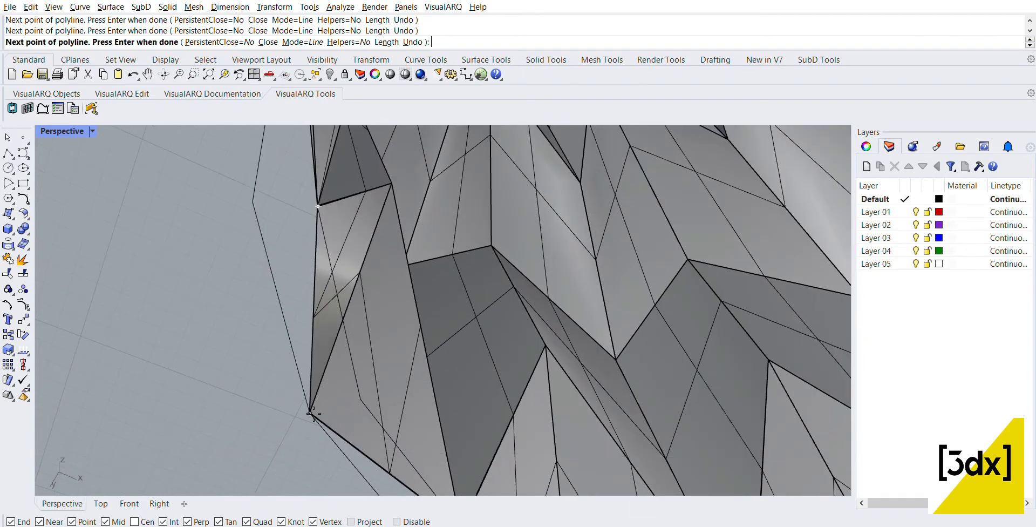
scroll(318, 389, "down", 2)
scroll(331, 359, "up", 3)
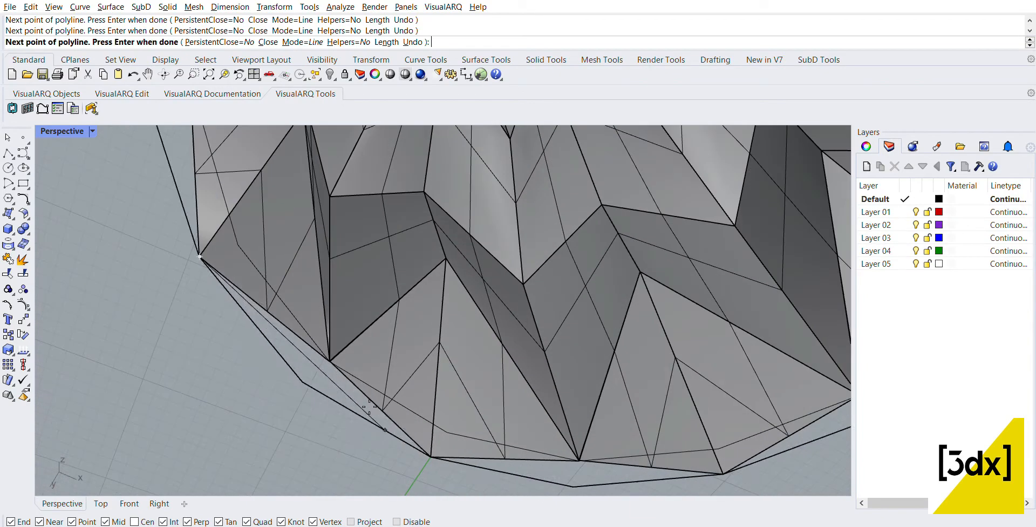
left_click(330, 359)
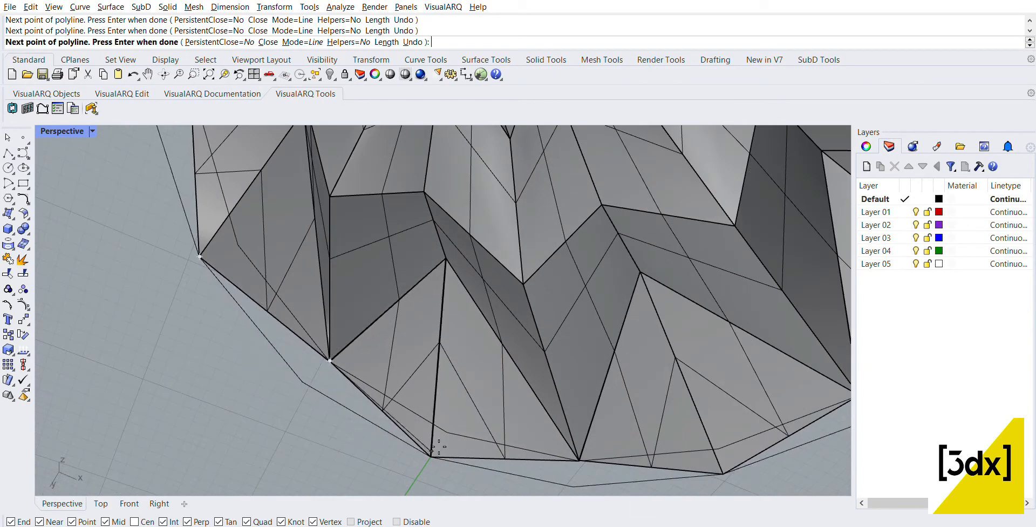
left_click(578, 459)
scroll(583, 454, "down", 2)
scroll(605, 416, "up", 3)
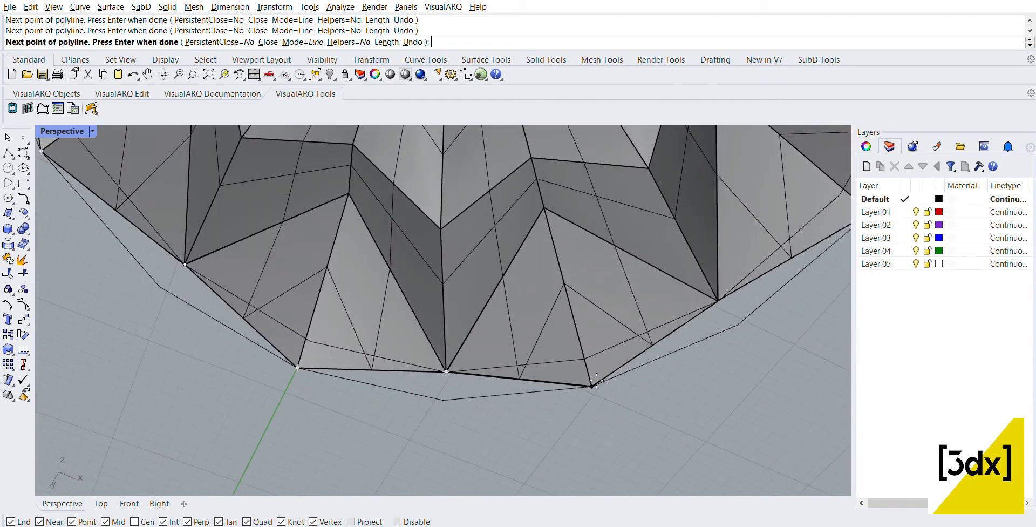
left_click(717, 299)
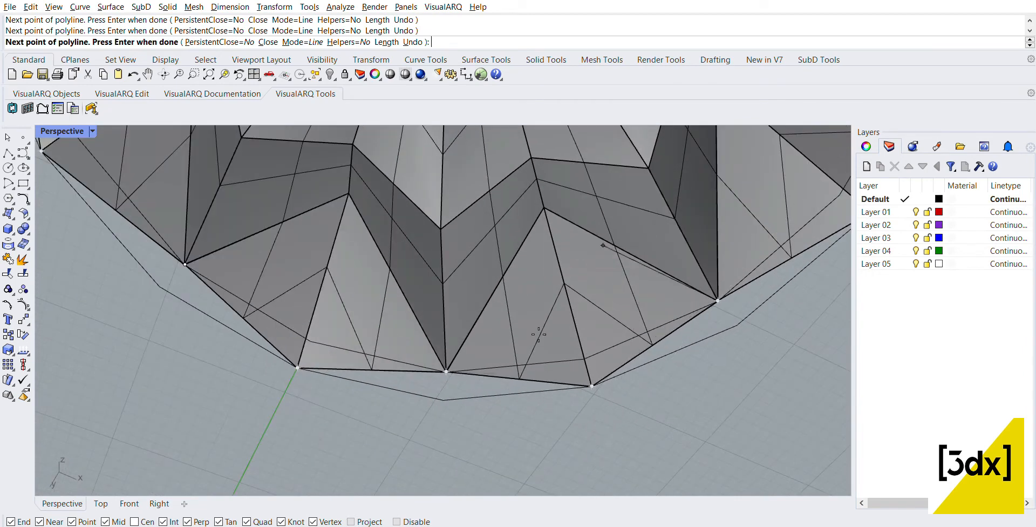
scroll(664, 341, "down", 2)
left_click(734, 269)
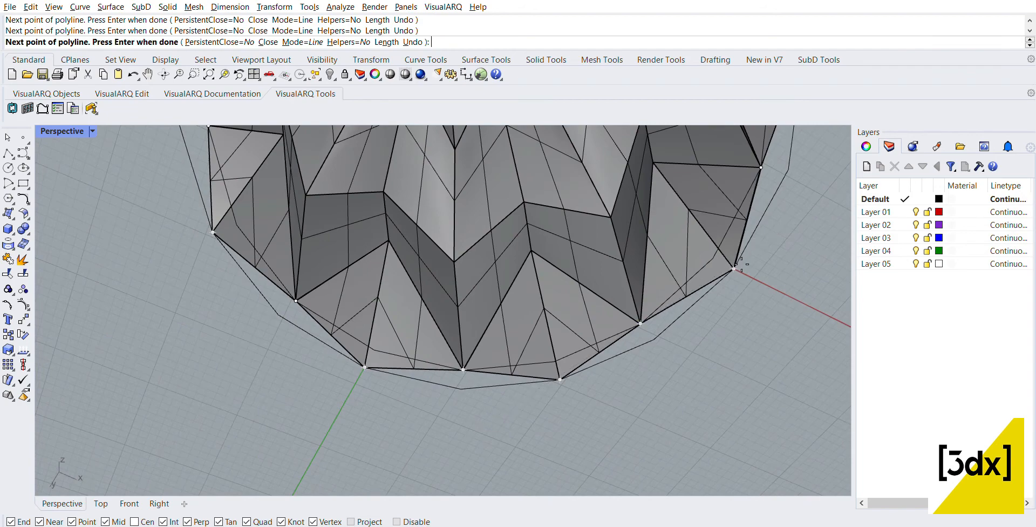
key("Return")
- Fill the tower's open base with a Patch surface built from the closed rim polyline
scroll(634, 341, "down", 3)
scroll(684, 317, "up", 2)
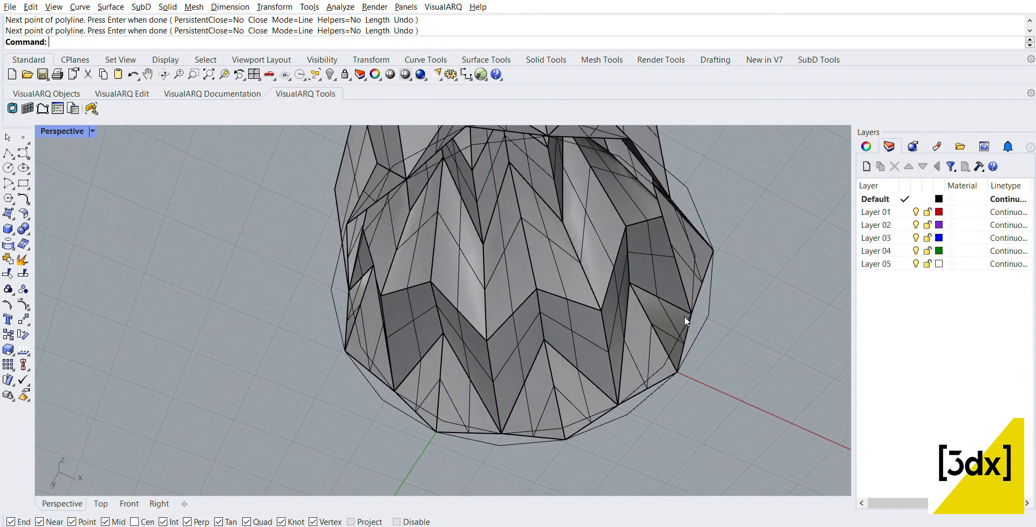
left_click(694, 289)
right_click_drag(695, 290, 513, 387)
type("a")
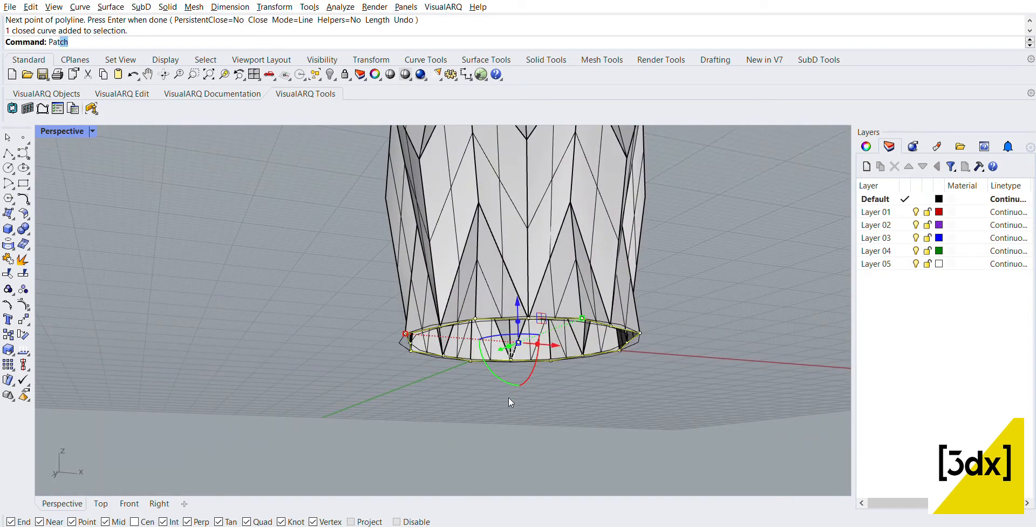
type("tch")
key("Return")
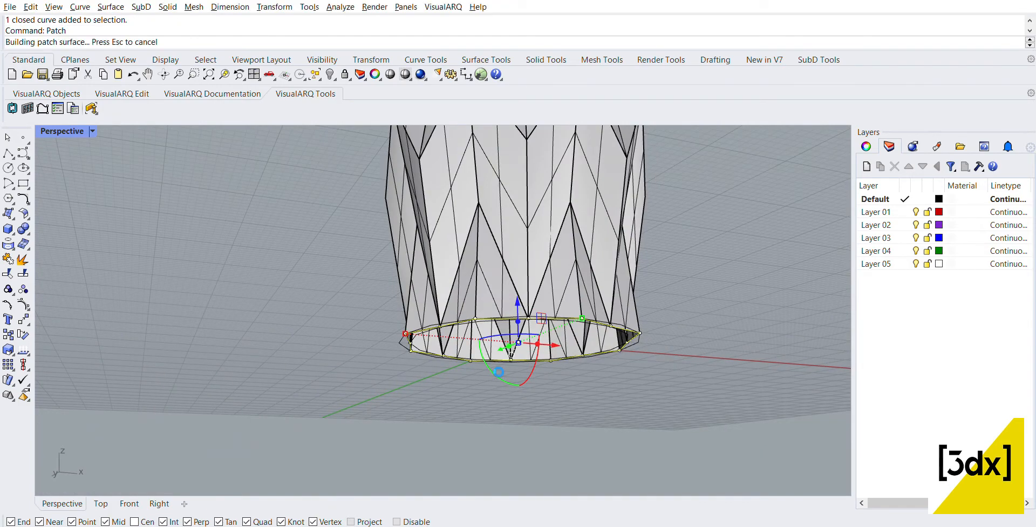
right_click_drag(486, 364, 588, 287)
scroll(594, 288, "up", 7)
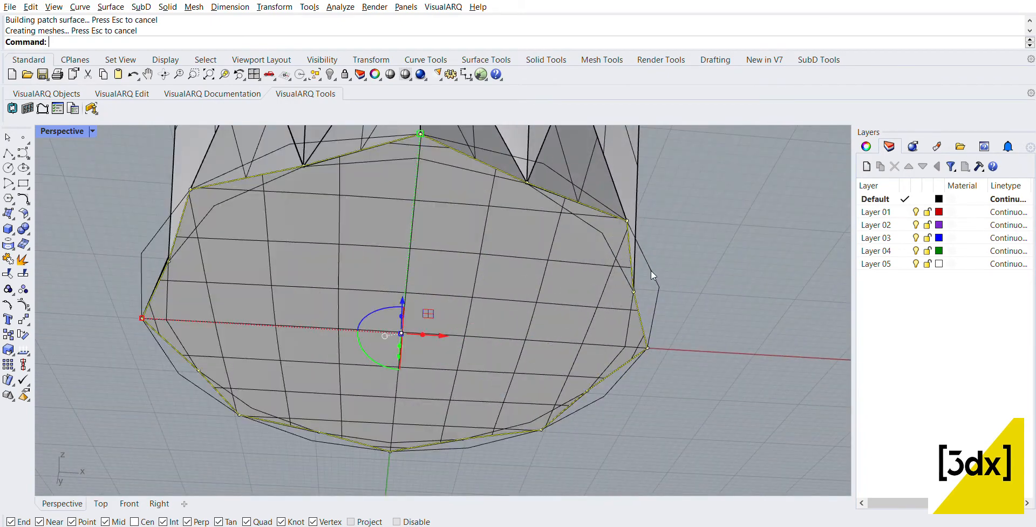
- Delete the base rim polyline and join the base patch surface with the tower polysurface
left_click(628, 241)
key("Delete")
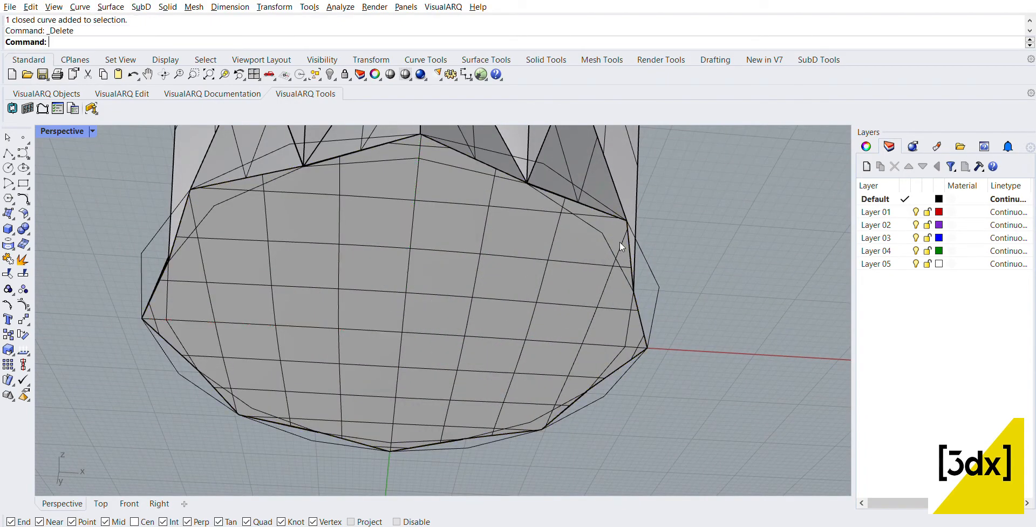
left_click(583, 270)
right_click_drag(568, 255, 575, 322)
left_click(555, 253, "shift")
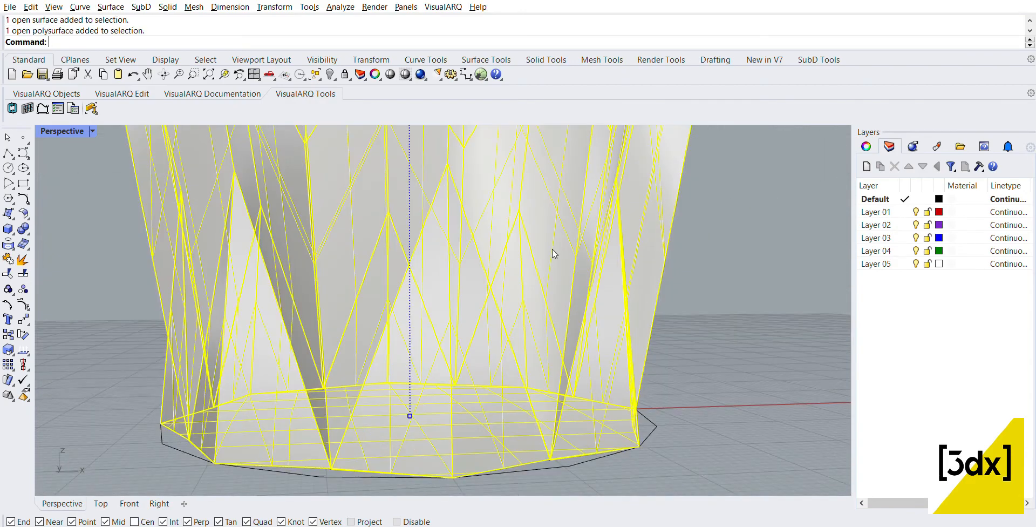
key("ctrl+j")
- Examine the joined tower from its closed top down to its patched base
right_click_drag(536, 363, 556, 353)
scroll(555, 351, "down", 15)
right_click_drag(478, 347, 599, 356)
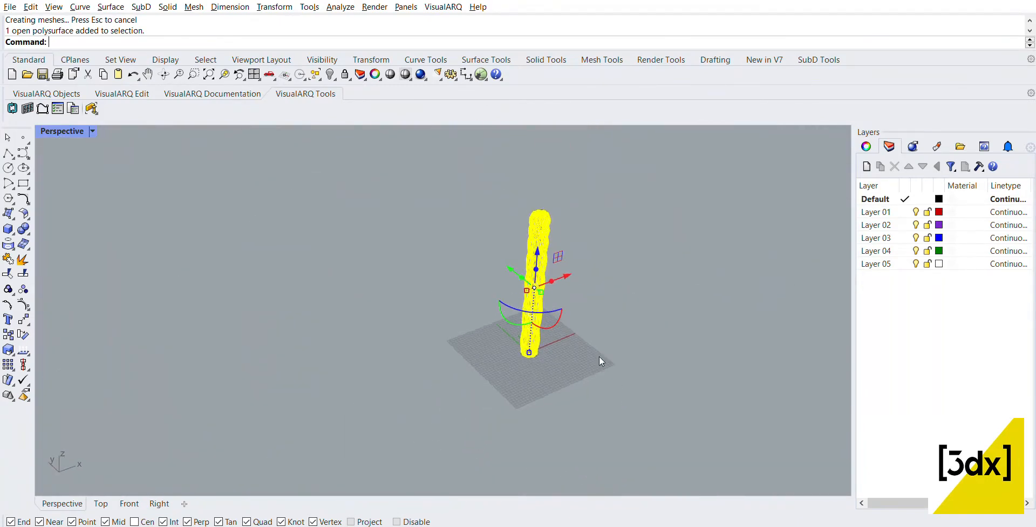
scroll(539, 228, "up", 8)
key("Escape")
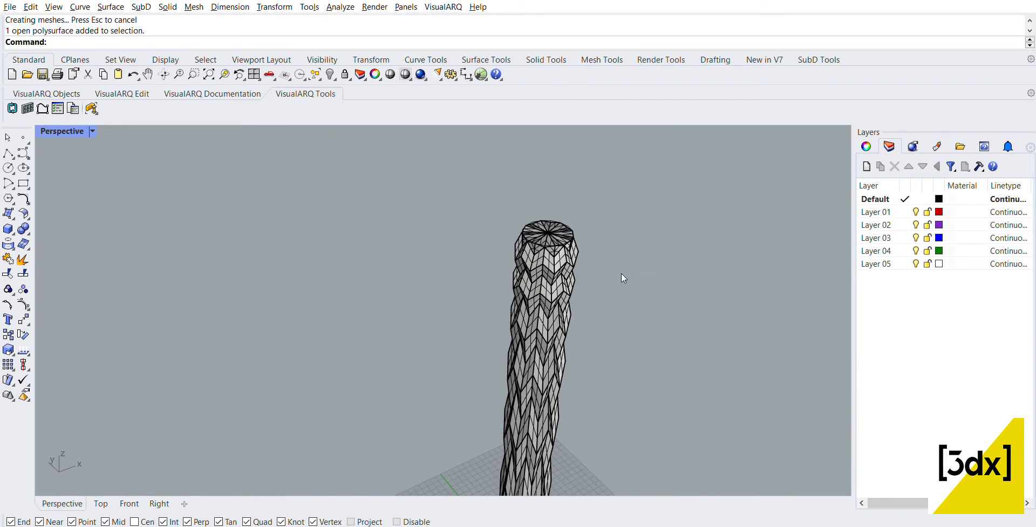
left_click(567, 281)
scroll(565, 186, "down", 5)
scroll(548, 301, "up", 3)
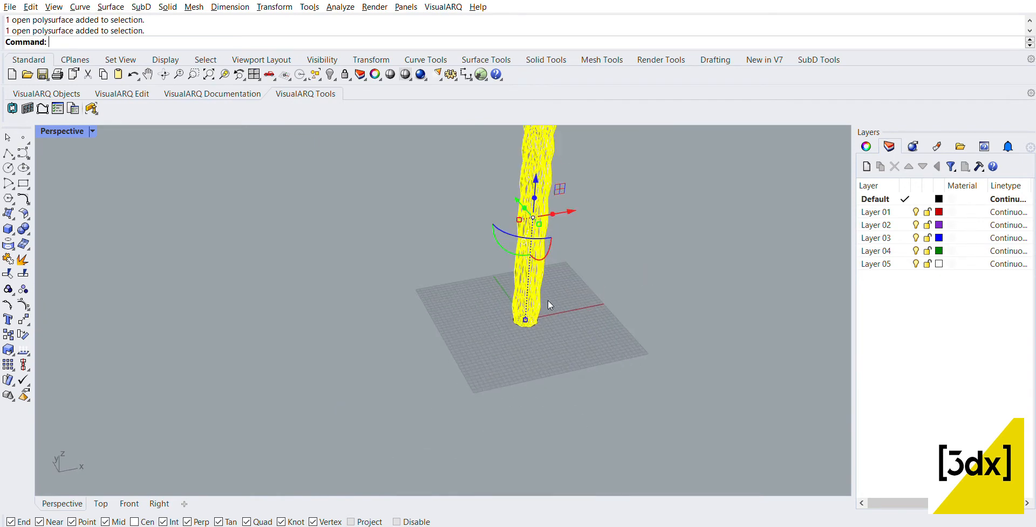
scroll(567, 295, "up", 6)
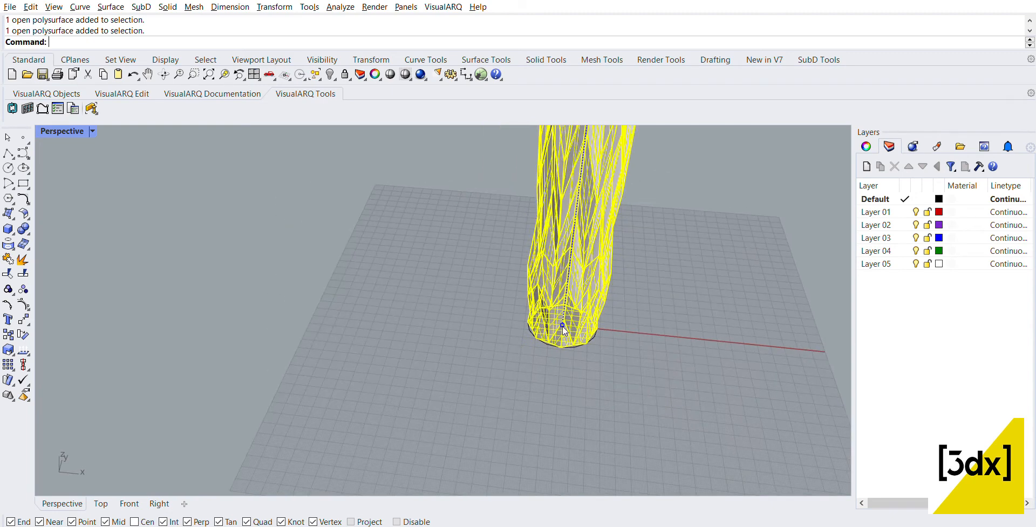
key("Escape")
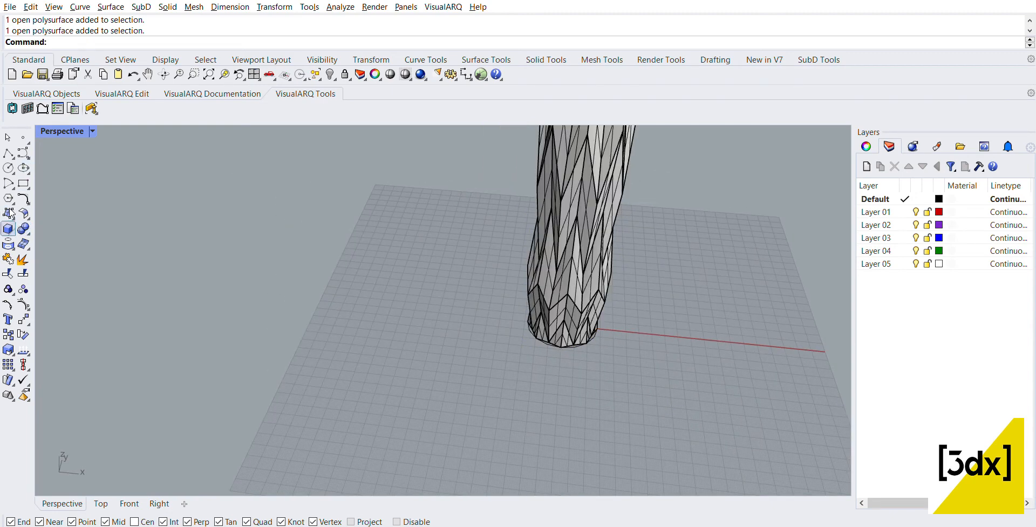
- Draw a rectangular plane surface on the ground, extending well beyond the tower's base on all sides
left_click(120, 203)
scroll(399, 261, "down", 8)
right_click_drag(400, 262, 393, 255)
scroll(353, 251, "up", 5)
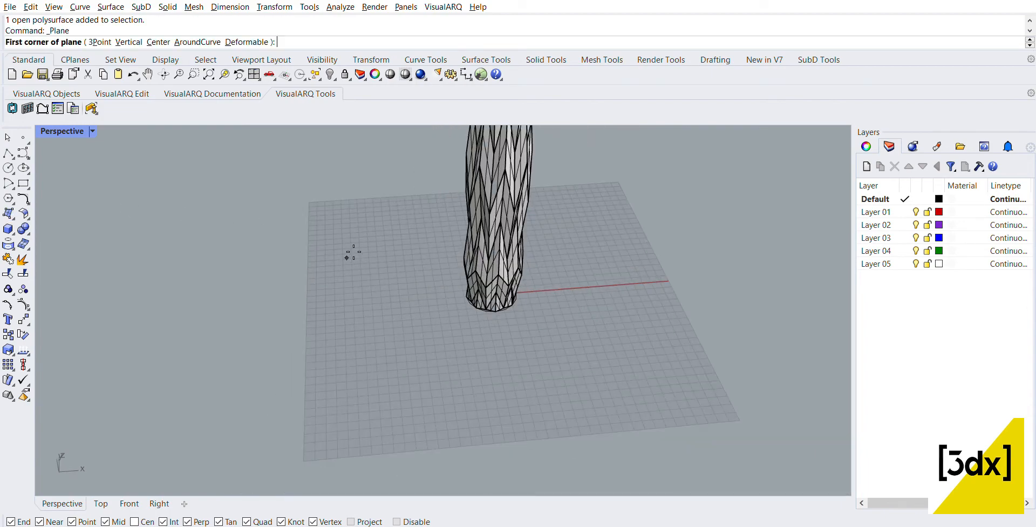
left_click(352, 252)
left_click(678, 351)
right_click_drag(678, 352, 695, 370)
left_click(696, 371)
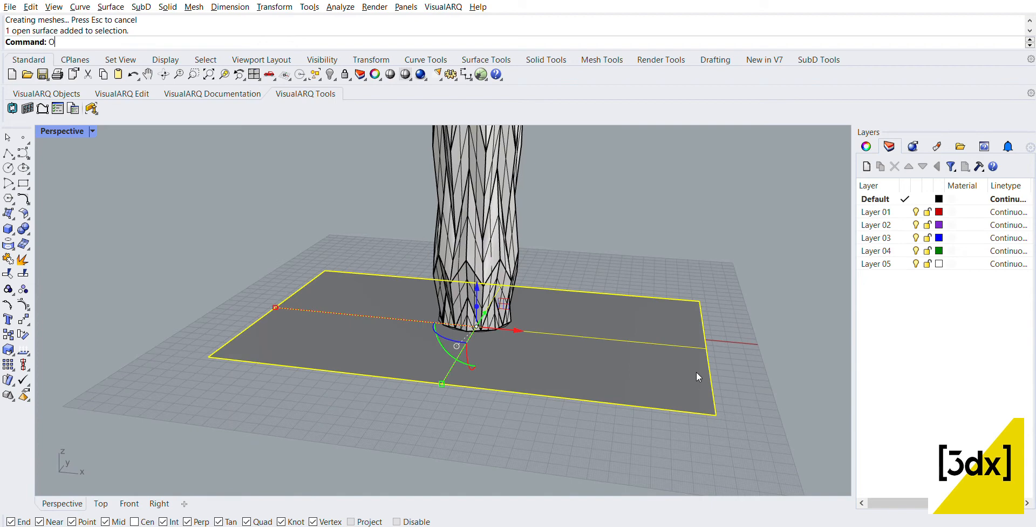
type("ffset")
key("Return")
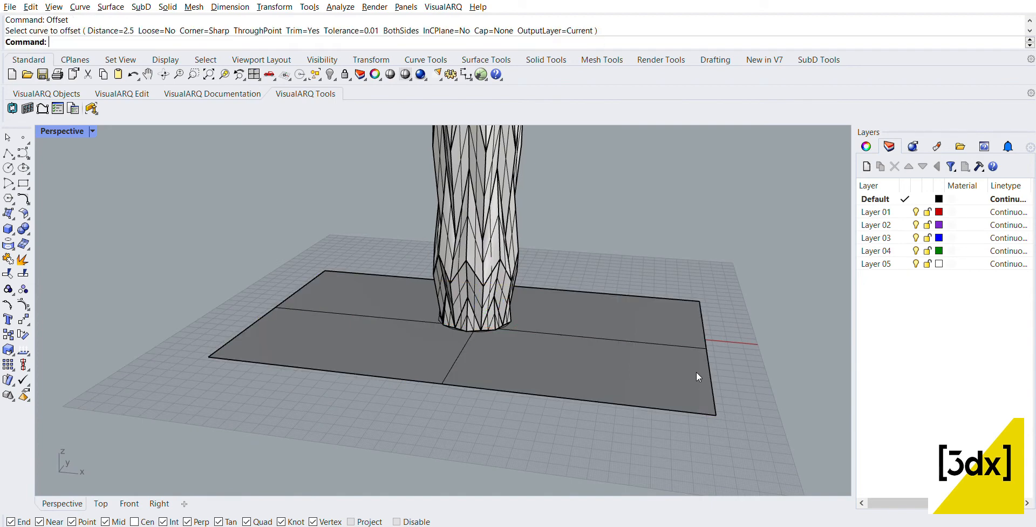
- Offset the ground plane surface into a thin solid slab and show the model in the four-viewport layout
left_click(696, 372)
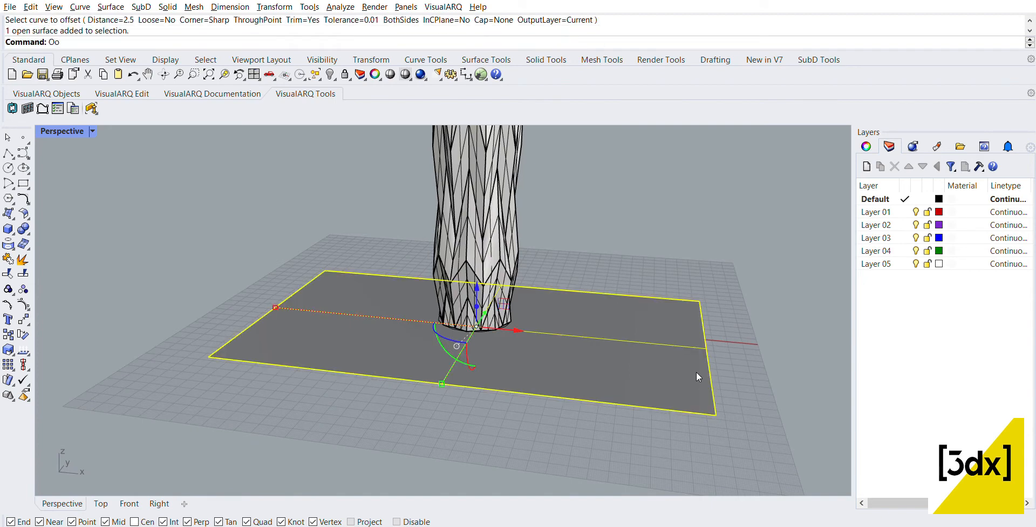
type("Offet")
key("Return")
key("Return")
right_click_drag(681, 315, 674, 365)
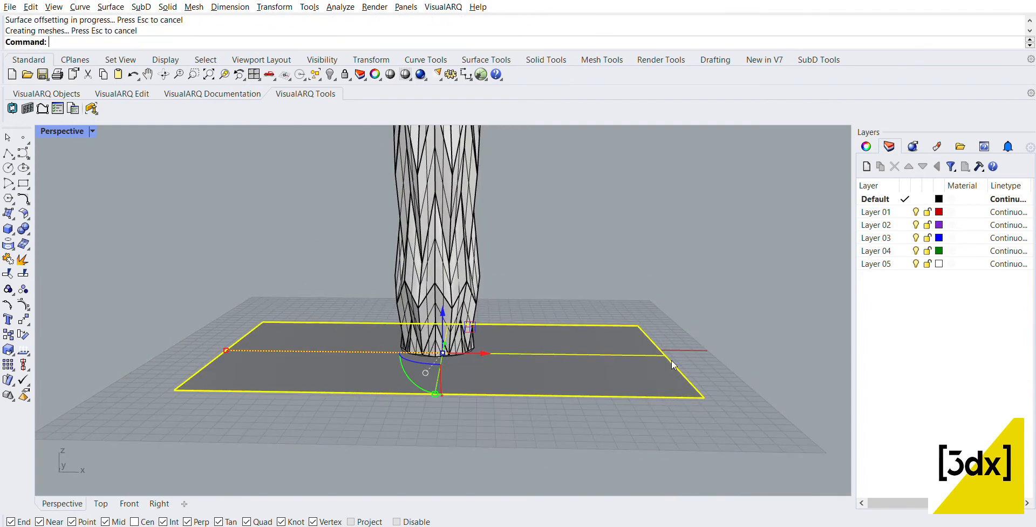
scroll(537, 365, "up", 3)
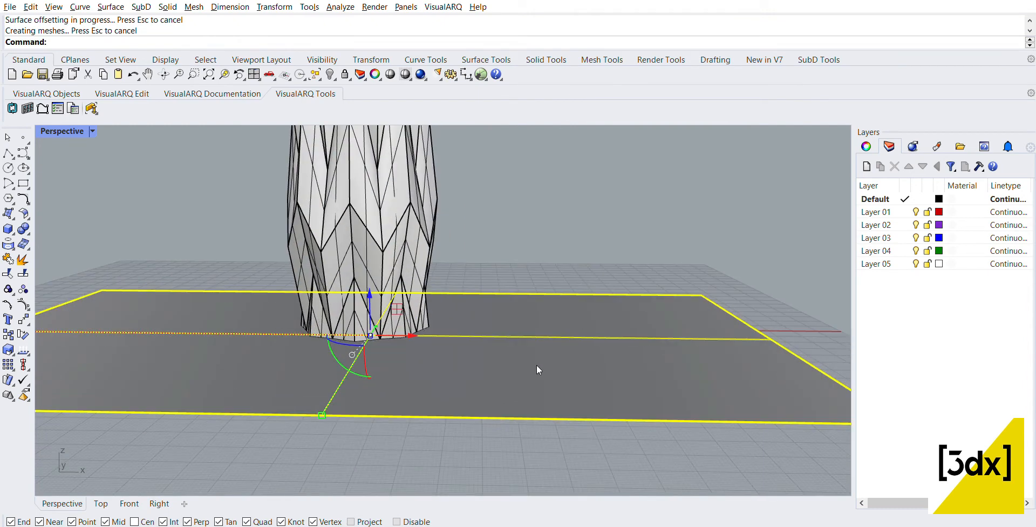
double_click(66, 122)
scroll(320, 426, "up", 5)
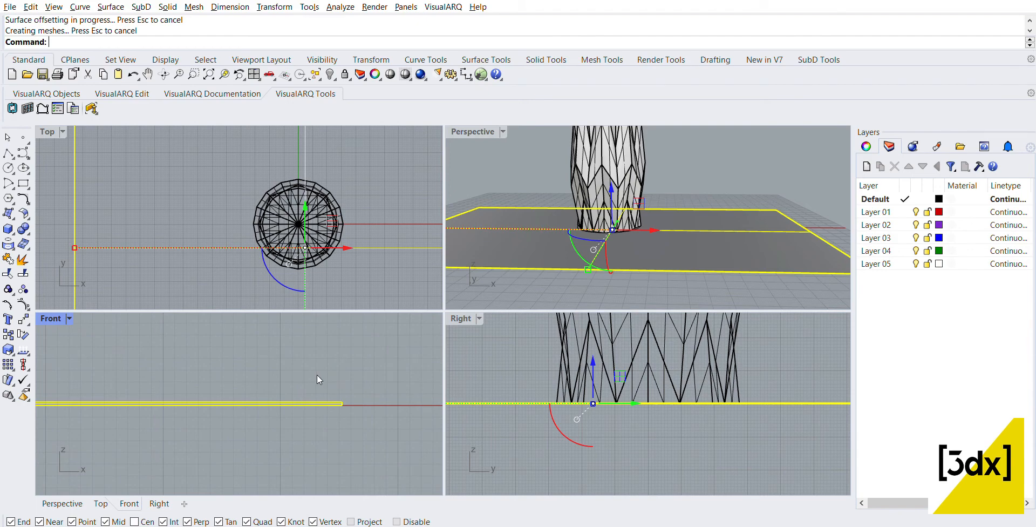
- Try to copy the slab upward from its end corner in the Front view by a distance of 4.3
type("opy")
key("Return")
left_click(343, 404)
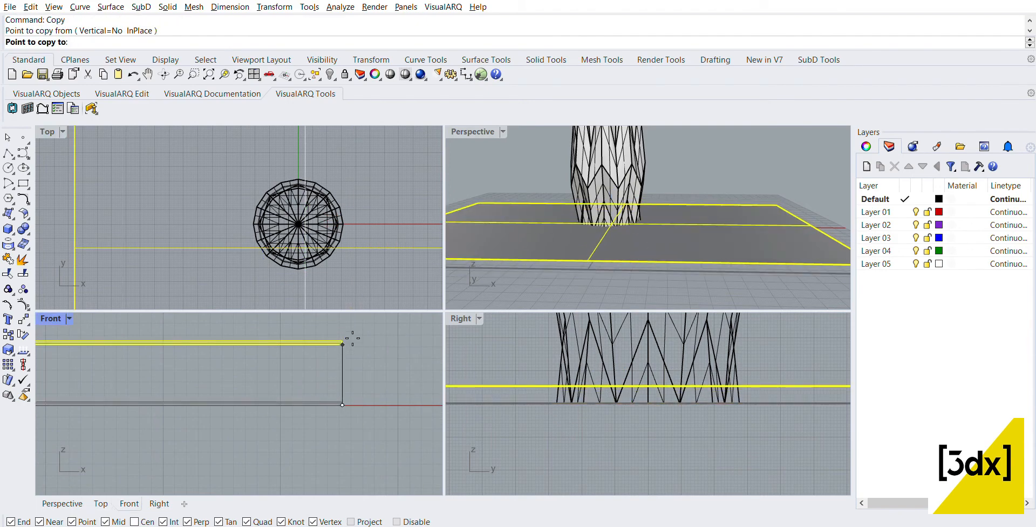
type("4.3")
key("Return")
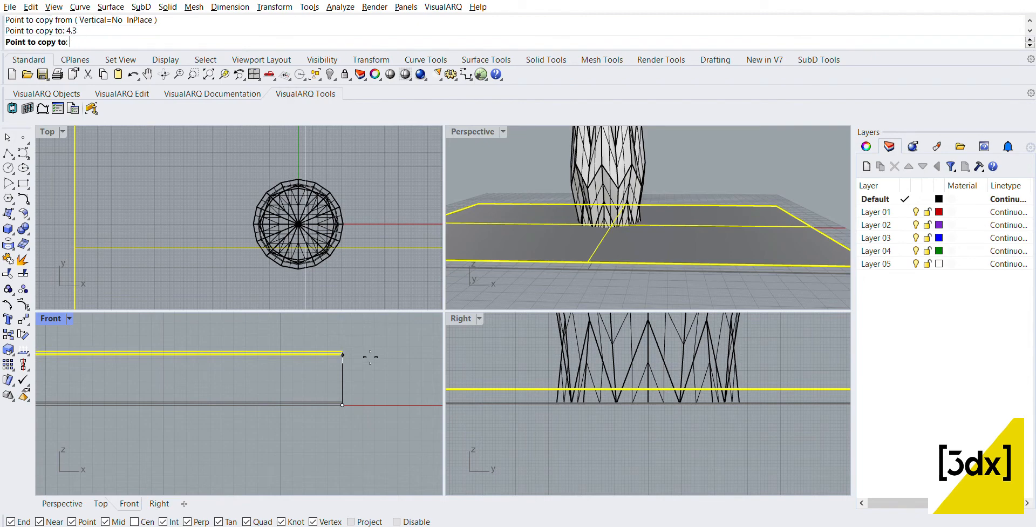
key("Return")
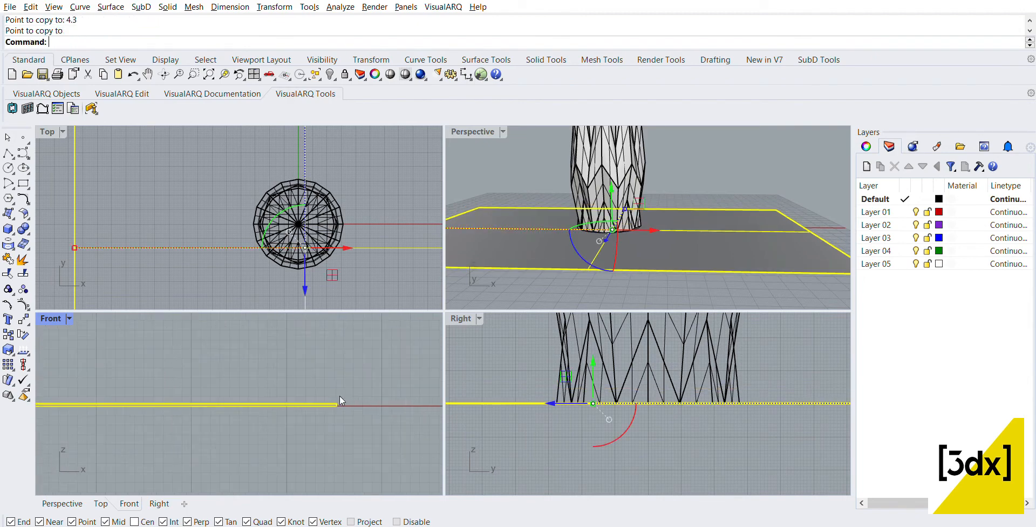
key("Return")
key("Escape")
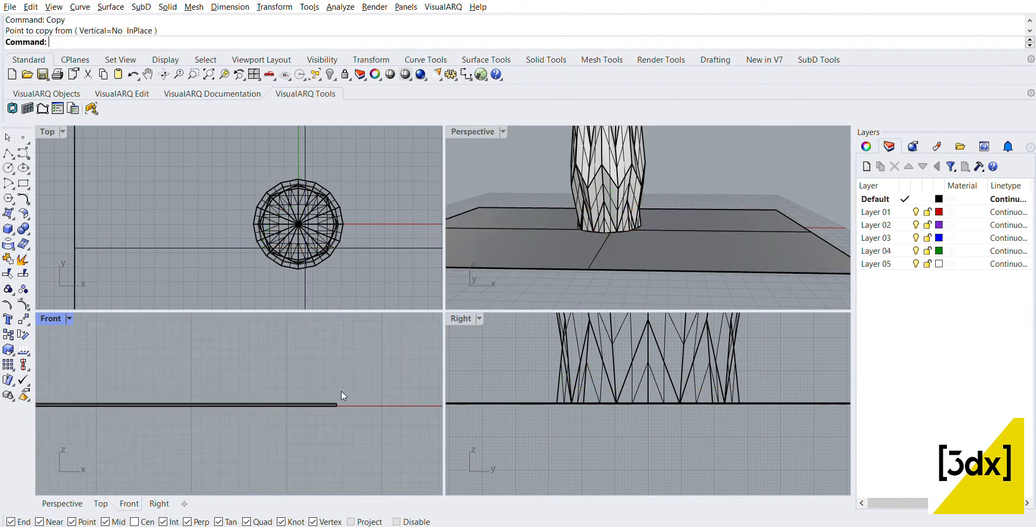
- Copy the ground slab vertically upward from its end corner in the Front view by a distance of 4.3
left_click(340, 396)
type("C")
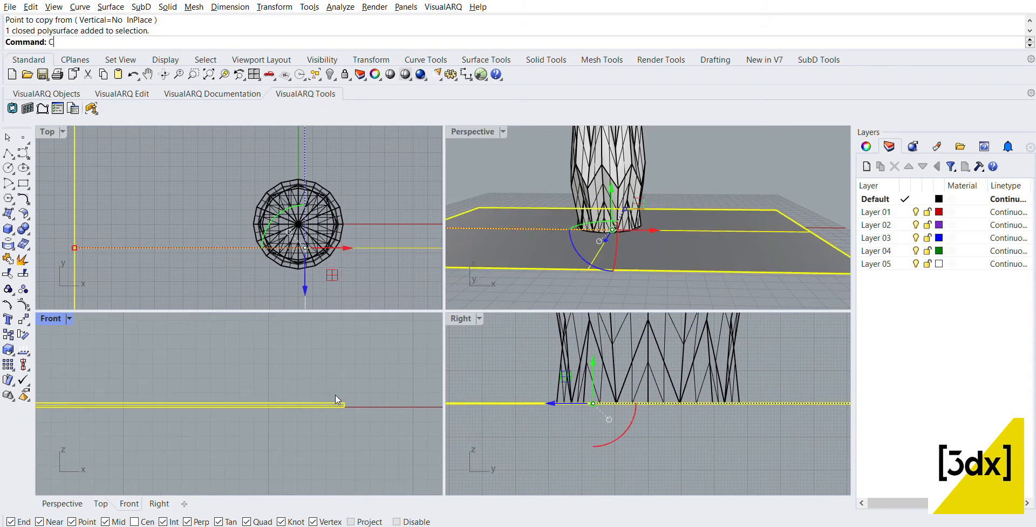
type("opy")
key("Return")
left_click(350, 405)
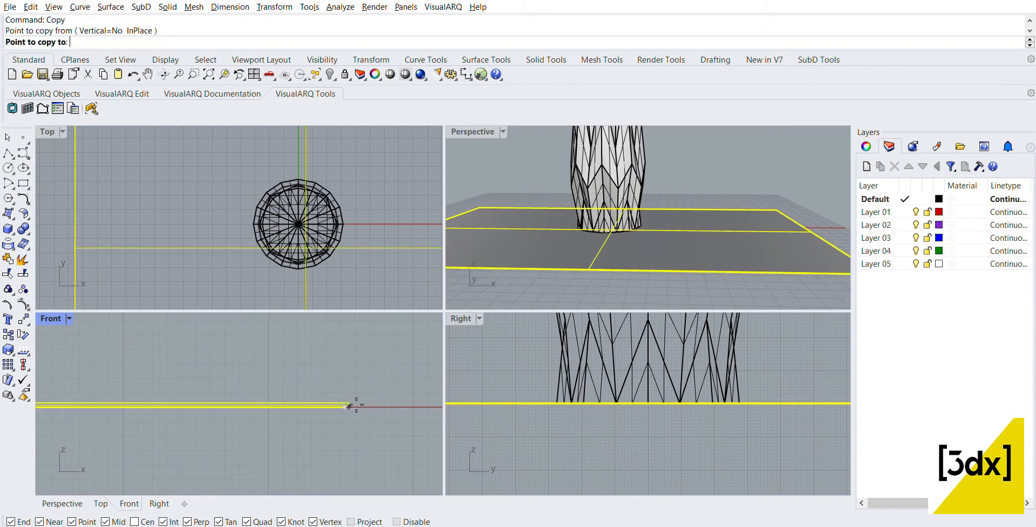
type("4.3")
key("Return")
left_click(363, 329)
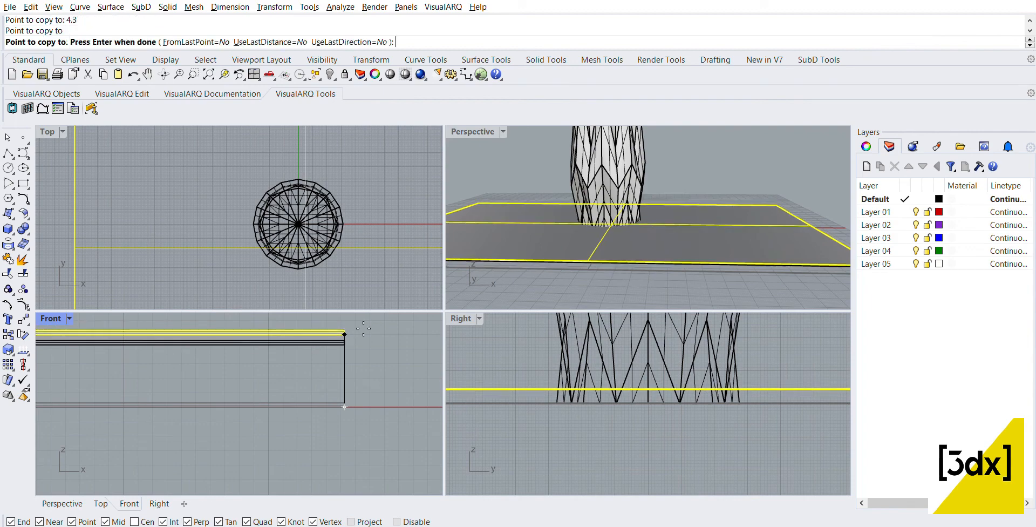
key("Return")
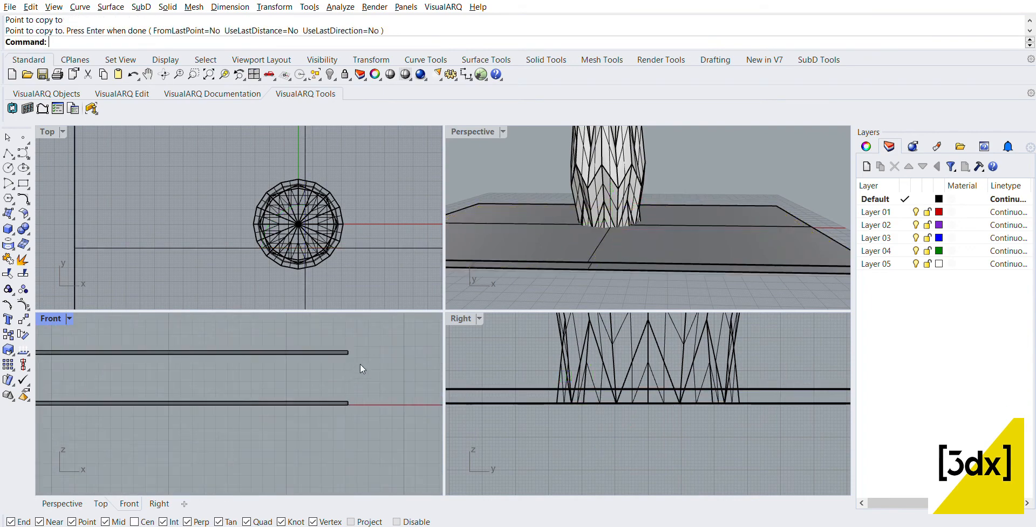
- Create a linear array of the upper slab with 160 items, using the vertical spacing between the two slabs
left_click(346, 352)
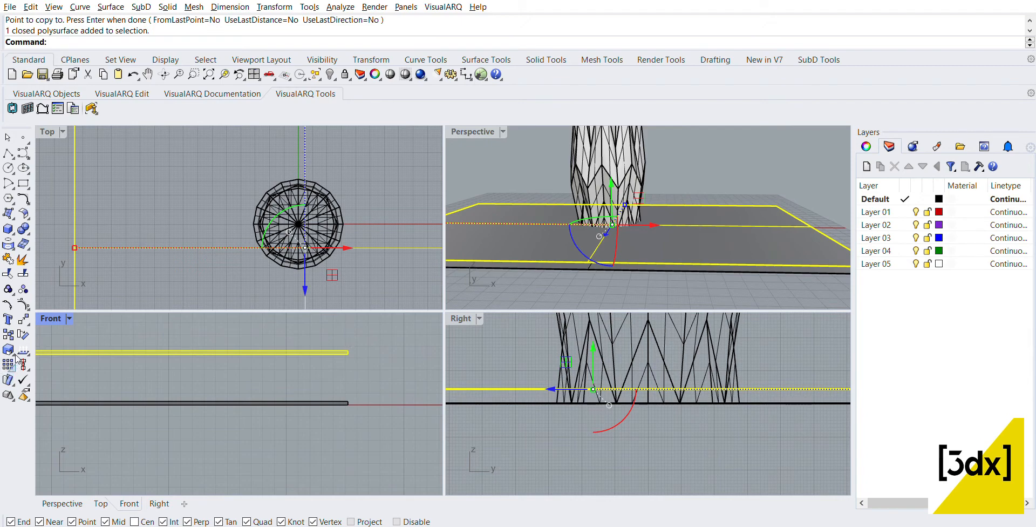
left_click(103, 359)
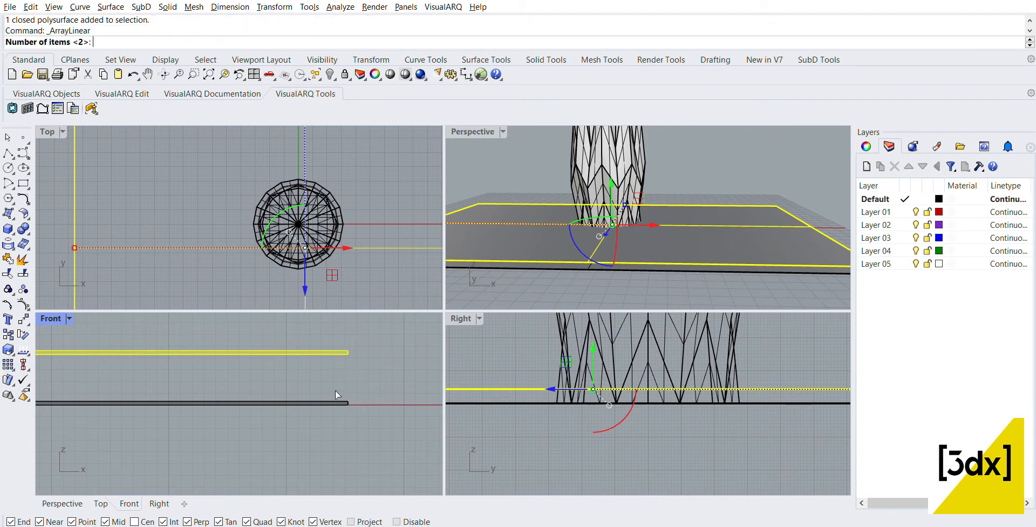
key("Escape")
right_click(350, 389)
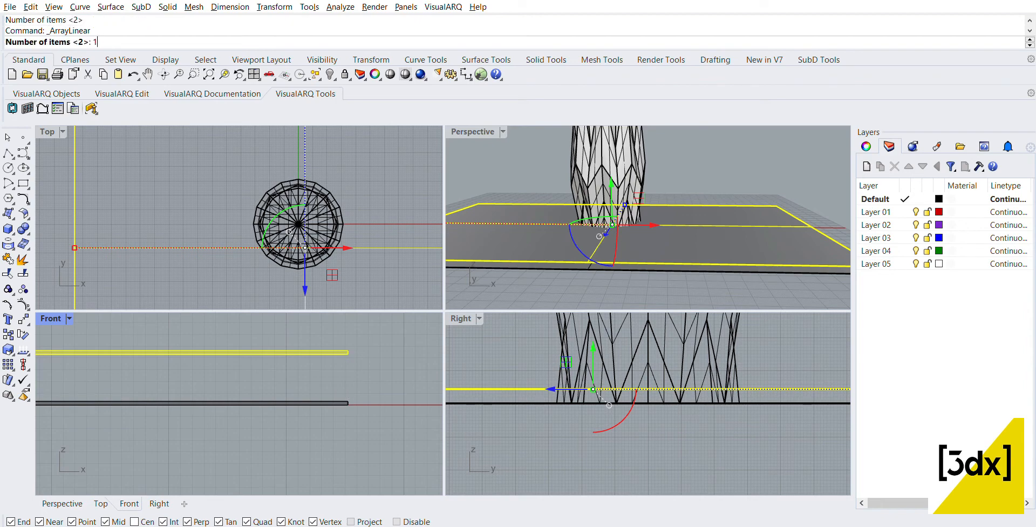
key("Return")
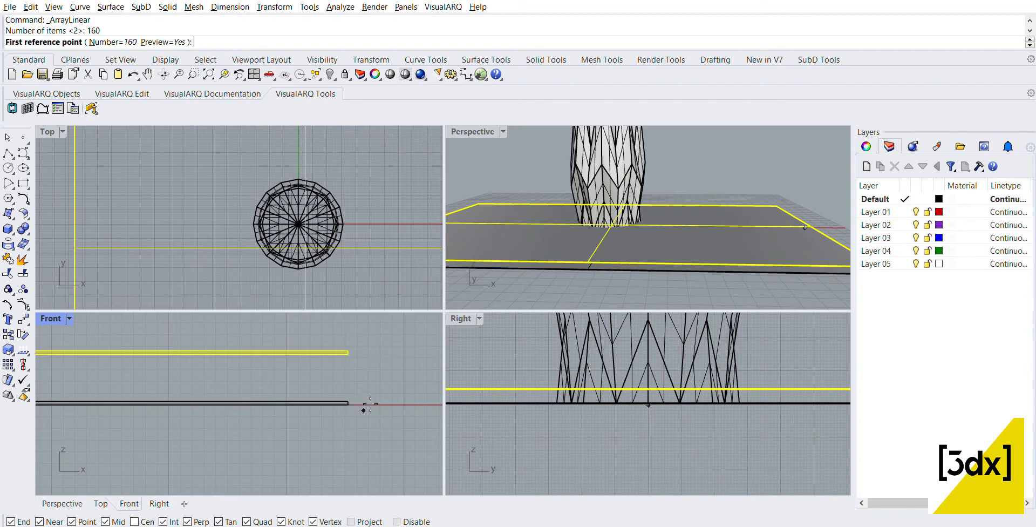
left_click(350, 402)
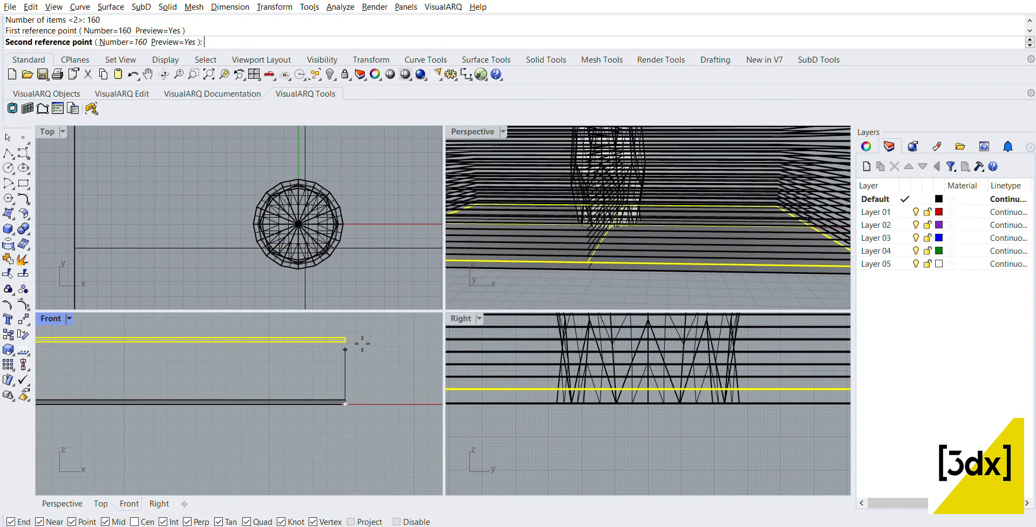
left_click(356, 335)
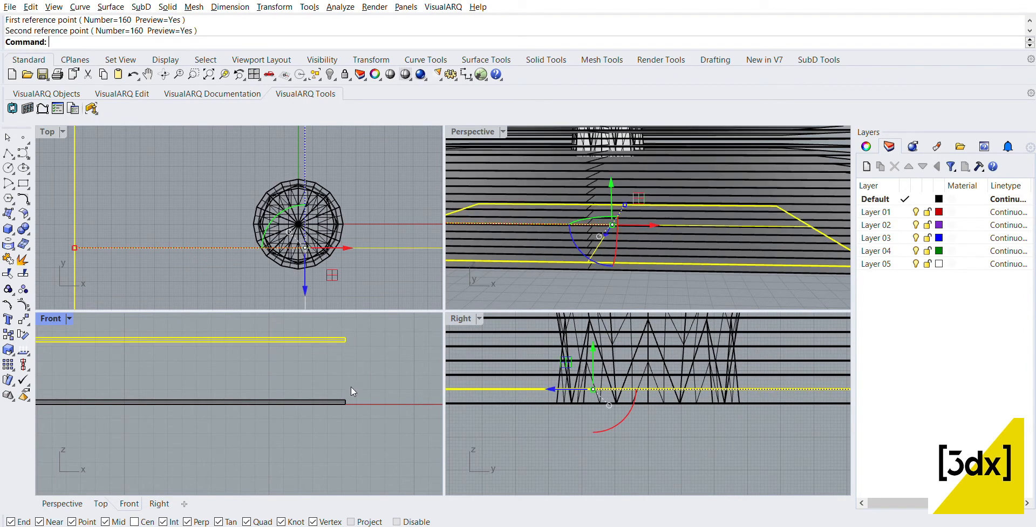
scroll(300, 361, "down", 8)
scroll(316, 306, "up", 11)
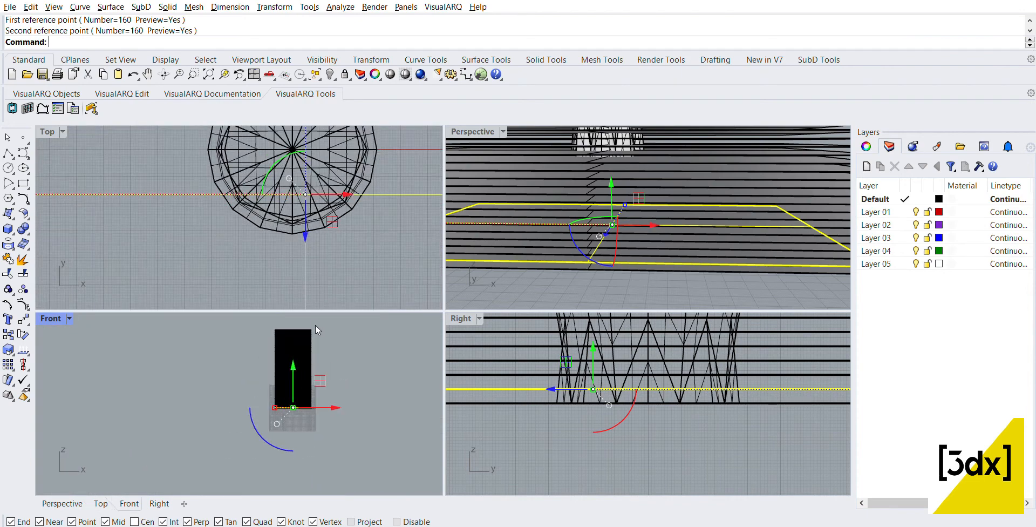
- Enlarge the Front view and delete all the arrayed slabs above the tower's top
double_click(52, 319)
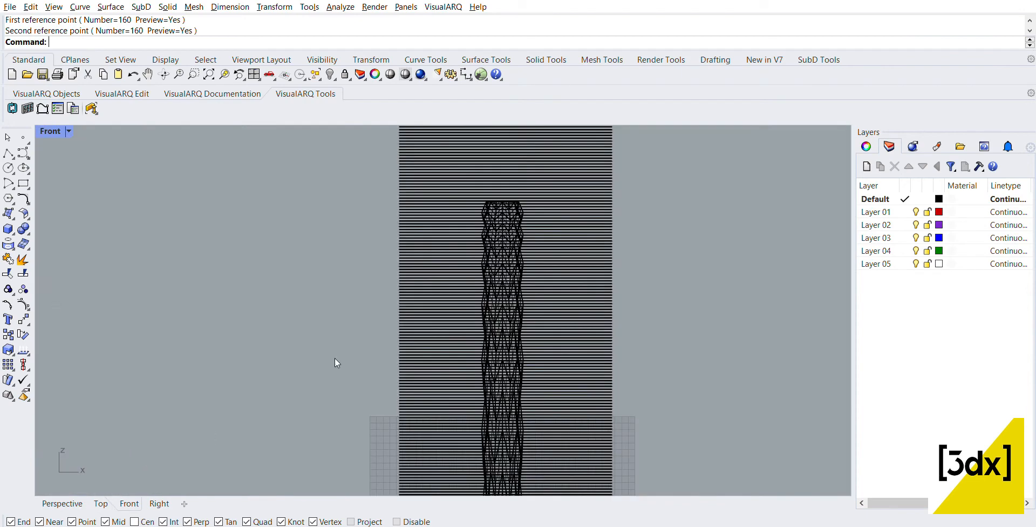
scroll(336, 359, "down", 5)
scroll(383, 319, "up", 5)
left_click_drag(508, 316, 439, 190)
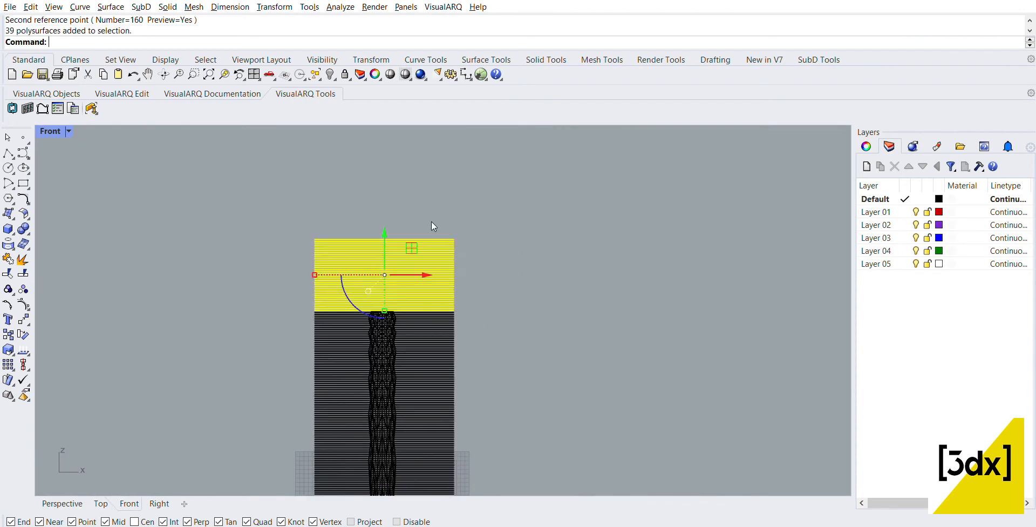
scroll(453, 303, "up", 8)
scroll(454, 299, "up", 2)
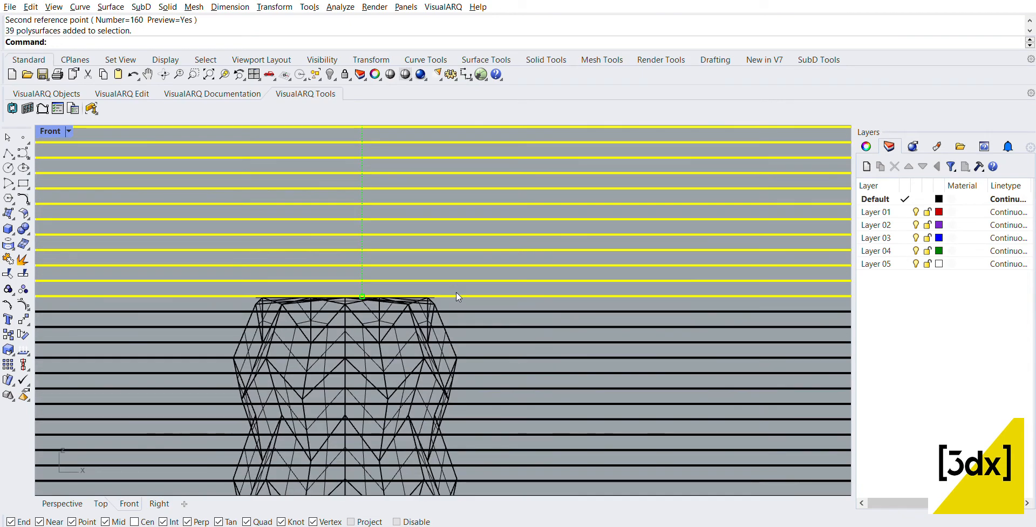
key("Delete")
- Try to subtract the tower shell from all the floor slabs with Boolean Difference
scroll(430, 277, "down", 4)
scroll(427, 232, "down", 6)
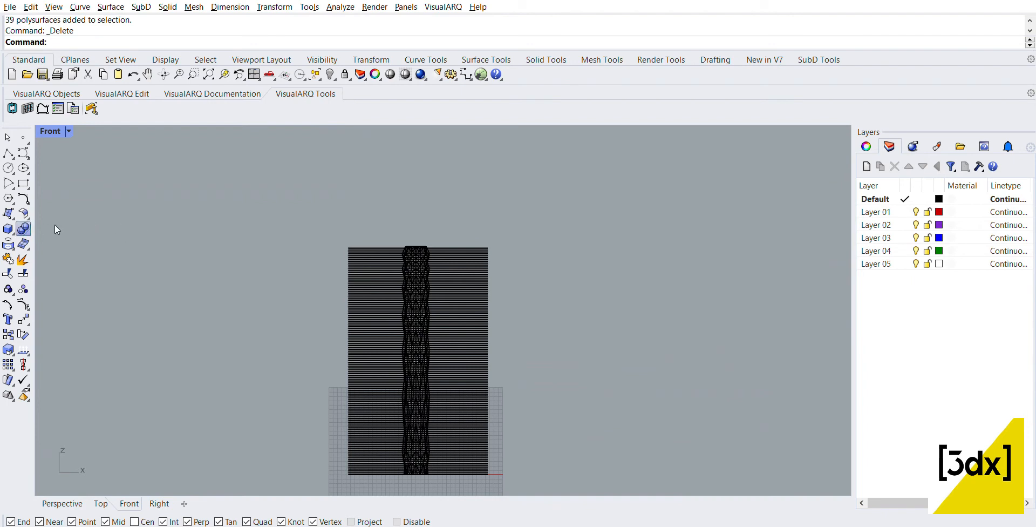
left_click(24, 229)
scroll(286, 277, "down", 2)
left_click_drag(454, 412, 380, 177)
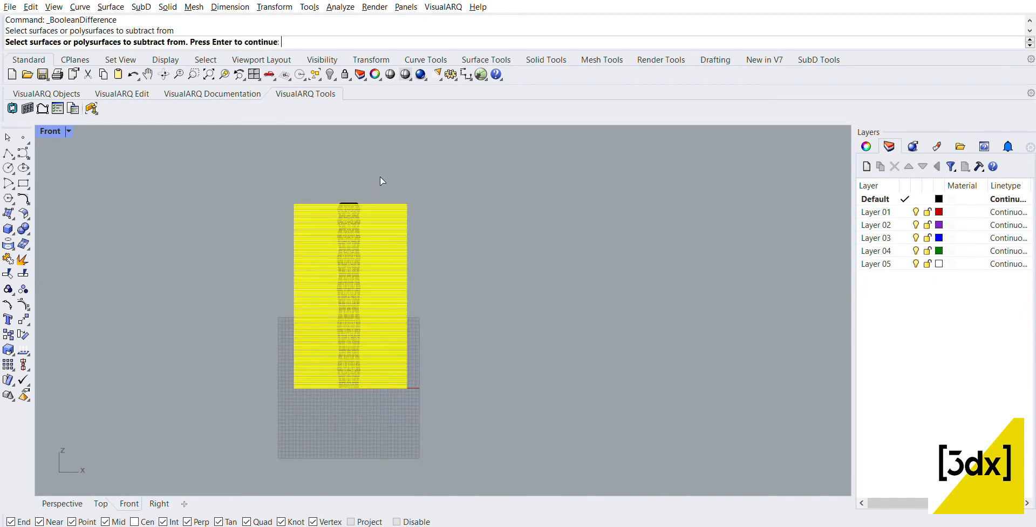
key("Return")
scroll(372, 175, "up", 6)
scroll(358, 202, "up", 2)
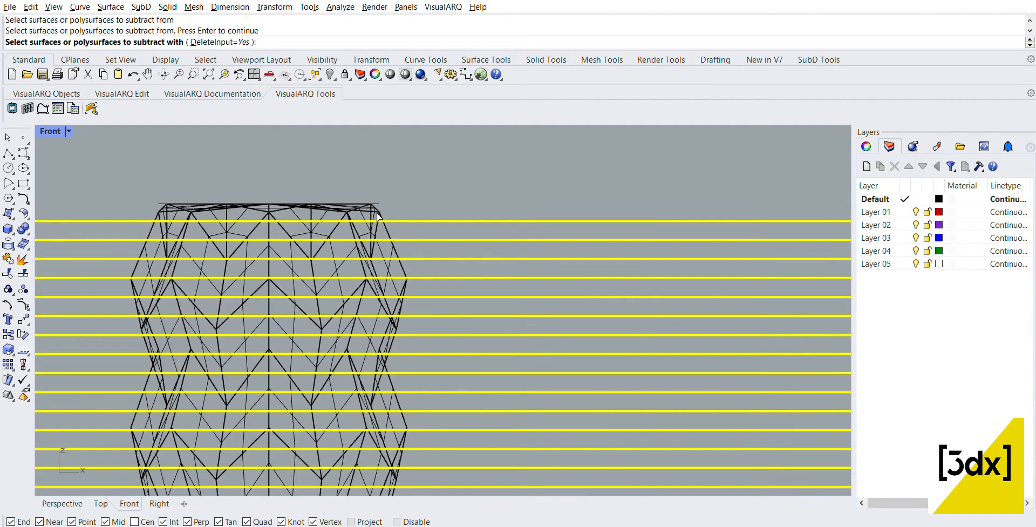
left_click(377, 208)
key("Return")
scroll(394, 161, "down", 3)
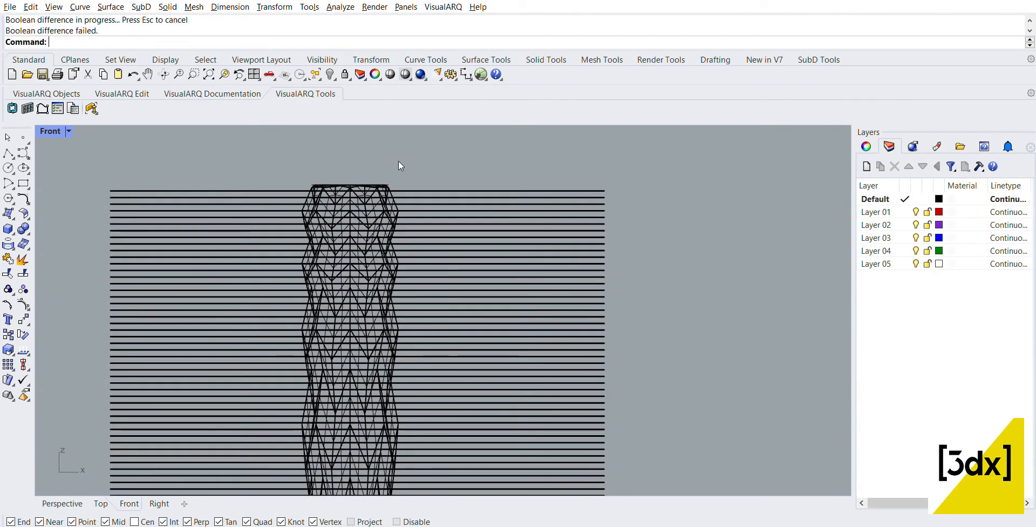
scroll(398, 161, "down", 3)
scroll(402, 194, "down", 3)
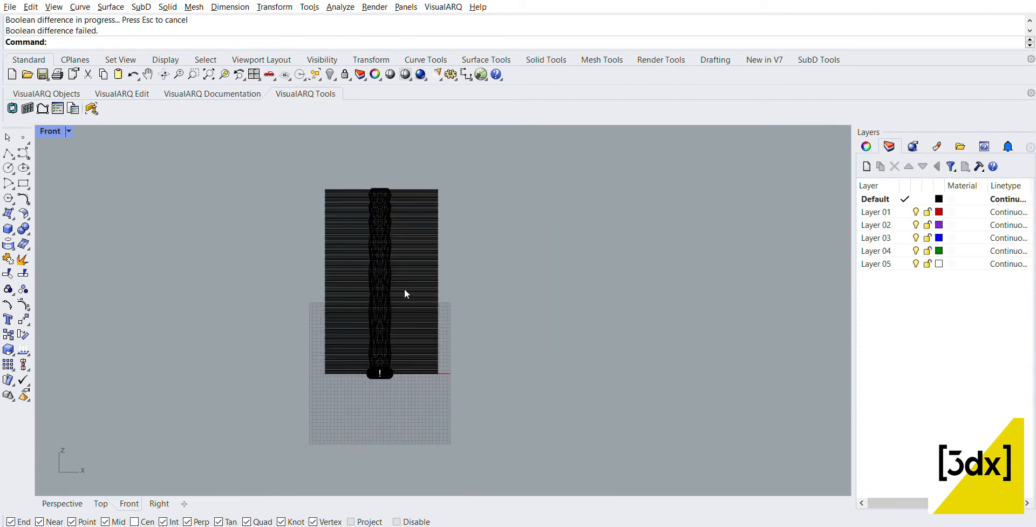
scroll(381, 361, "up", 8)
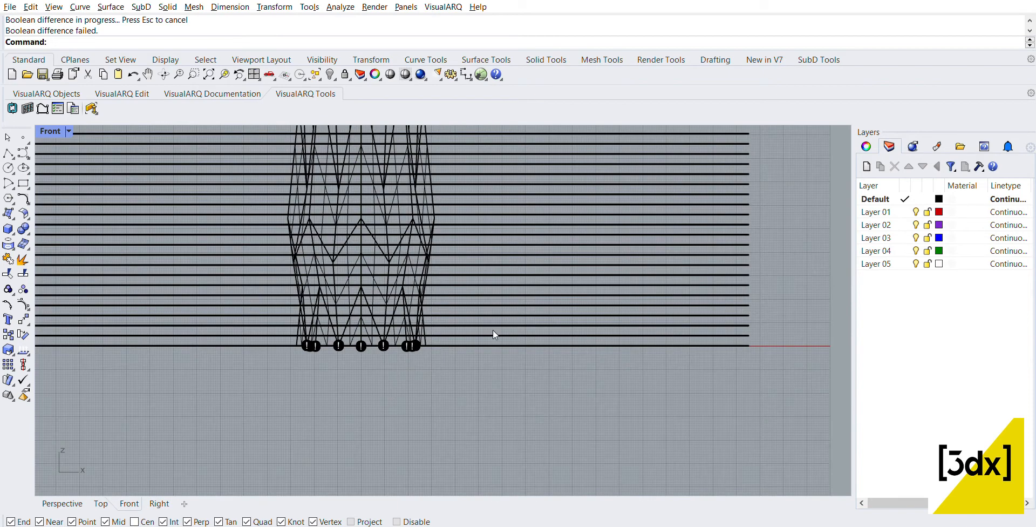
- Boolean Split the floor slabs, leaving out the lowest one at ground level, using the tower shell as the cutting object
left_click(493, 330)
scroll(496, 335, "down", 3)
scroll(622, 377, "down", 2)
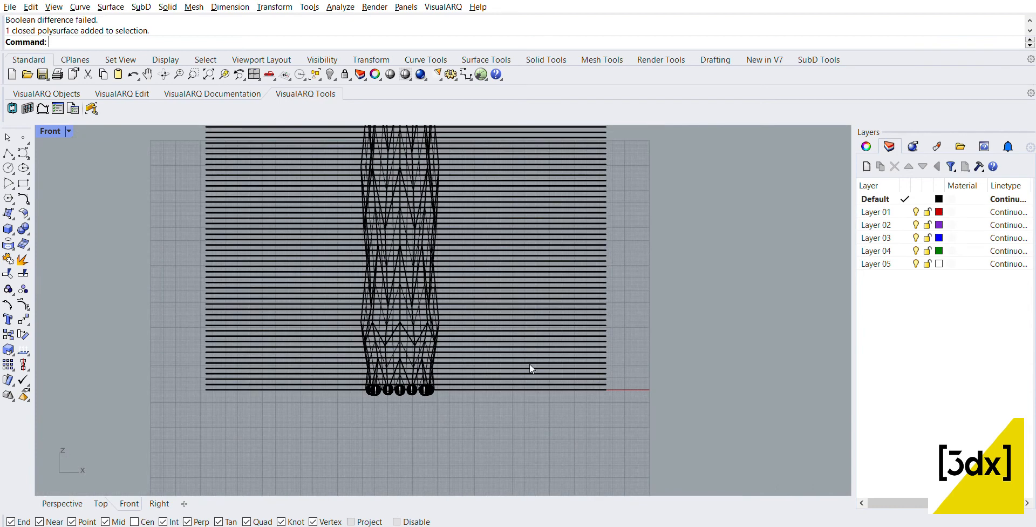
left_click(23, 228)
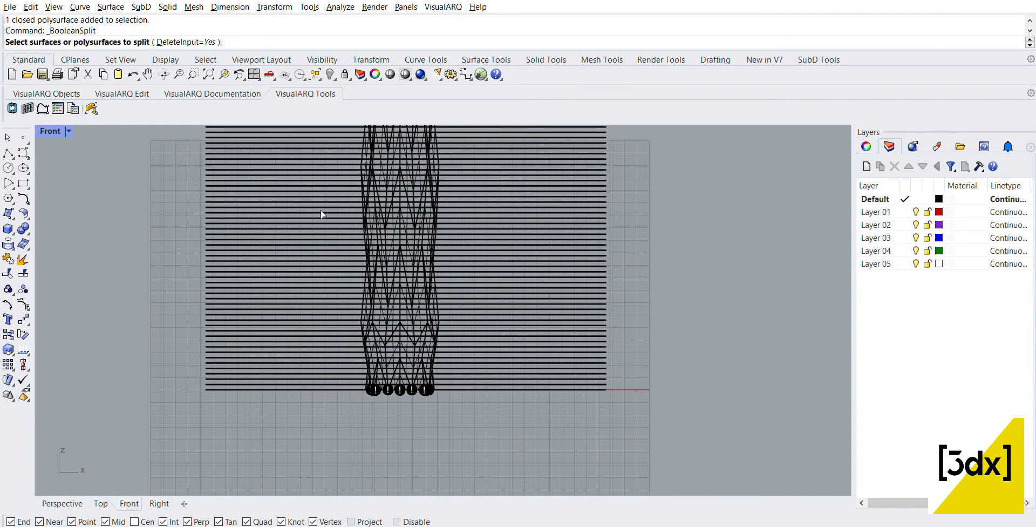
scroll(423, 395, "down", 7)
scroll(532, 376, "up", 12)
scroll(424, 411, "down", 10)
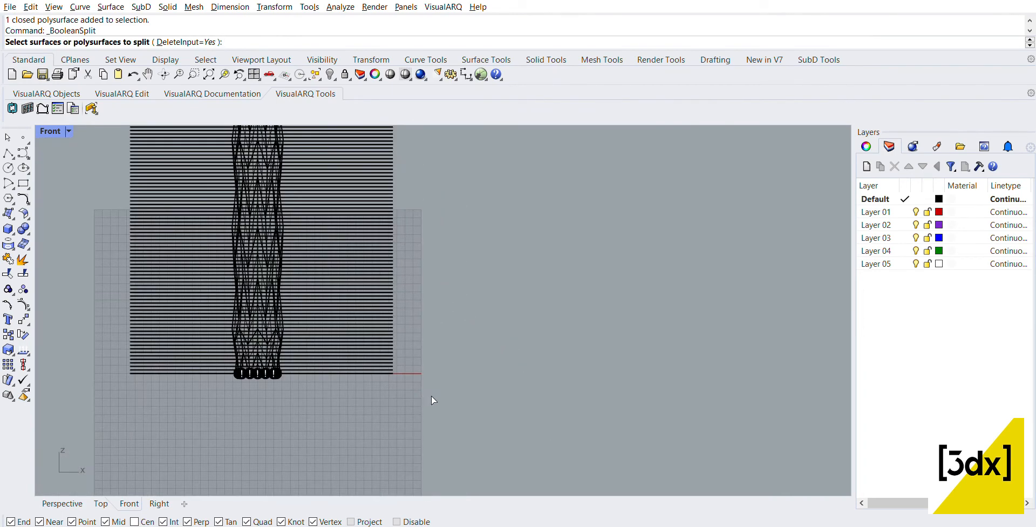
scroll(436, 392, "down", 3)
left_click_drag(445, 143, 403, 384)
scroll(422, 365, "up", 6)
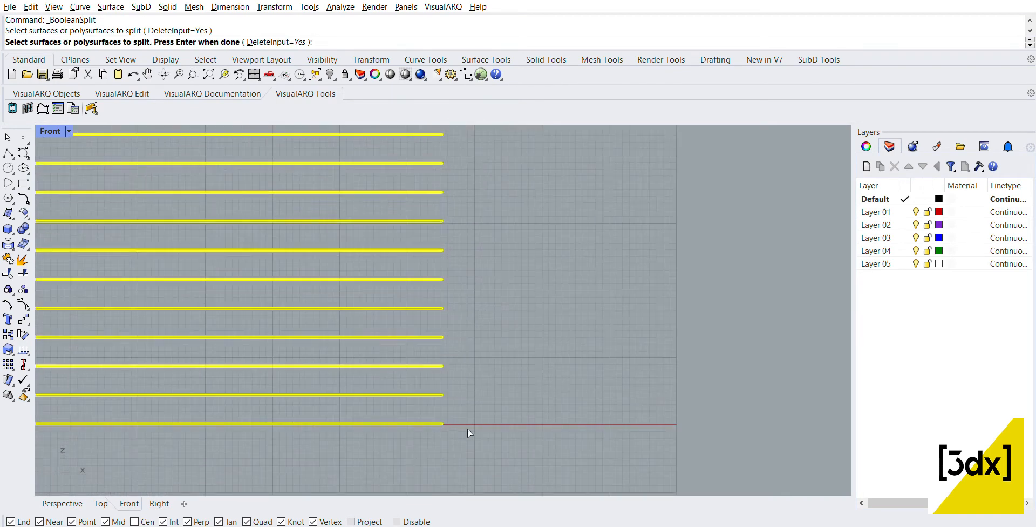
left_click(438, 424, "ctrl")
scroll(502, 383, "down", 5)
key("Return")
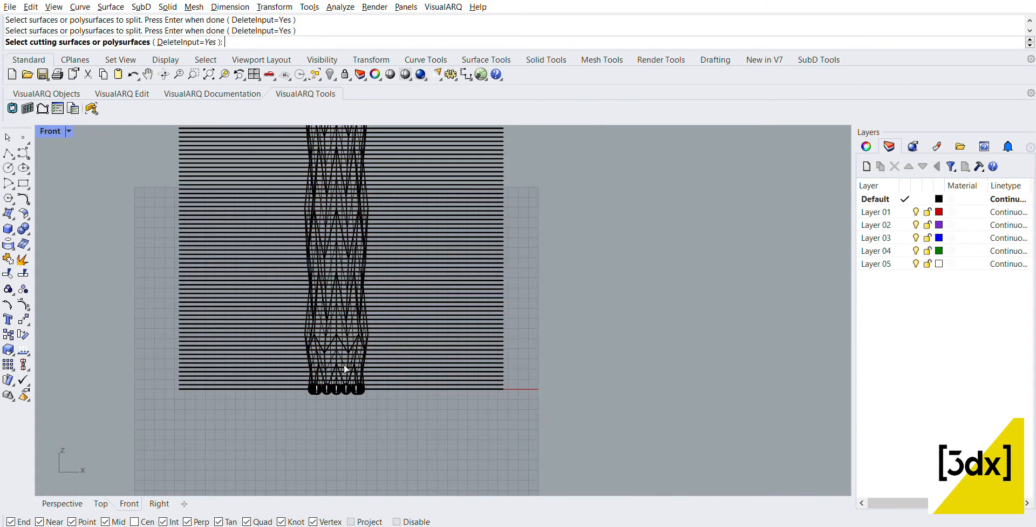
scroll(381, 316, "up", 4)
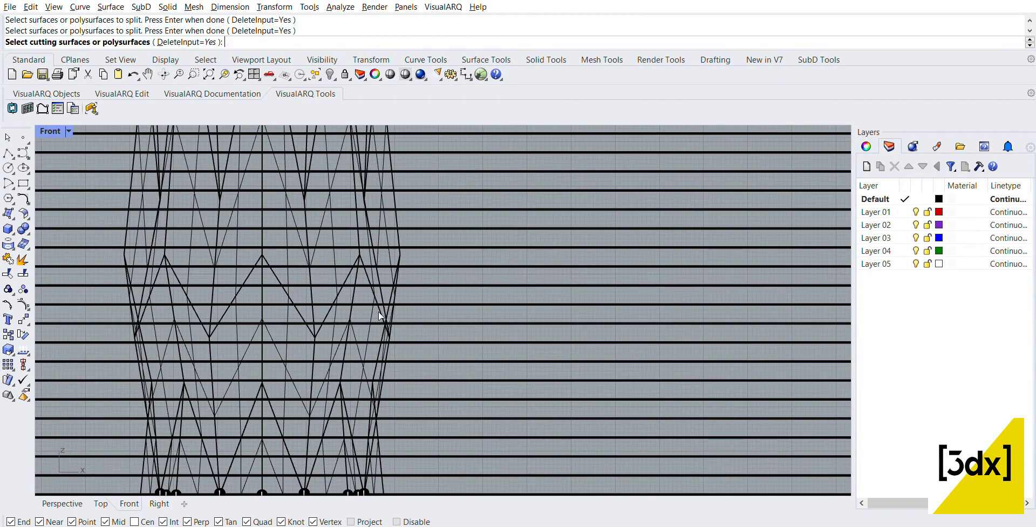
left_click(388, 327)
key("Return")
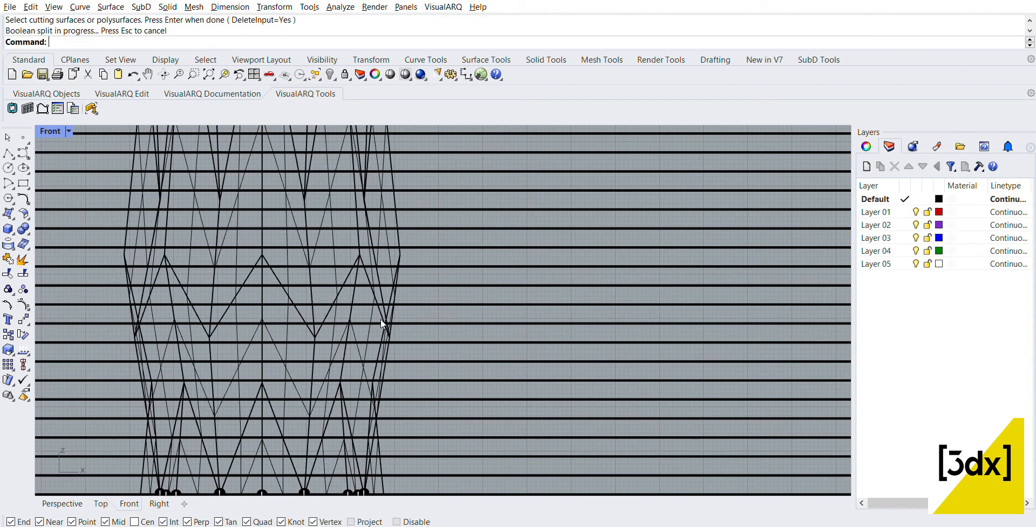
- Delete the slab pieces outside the tower shell over its full height in the Front view
scroll(380, 319, "down", 6)
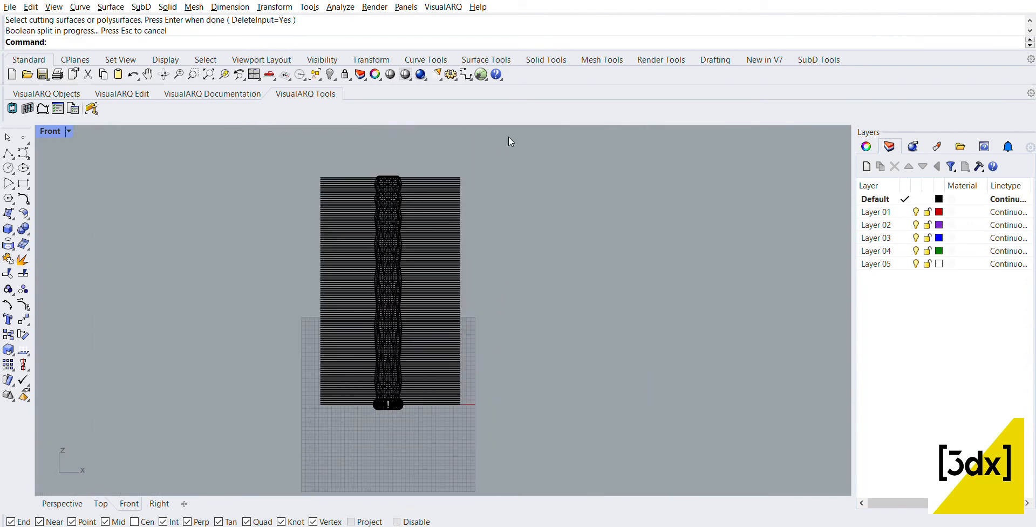
left_click_drag(509, 141, 446, 402)
key("Delete")
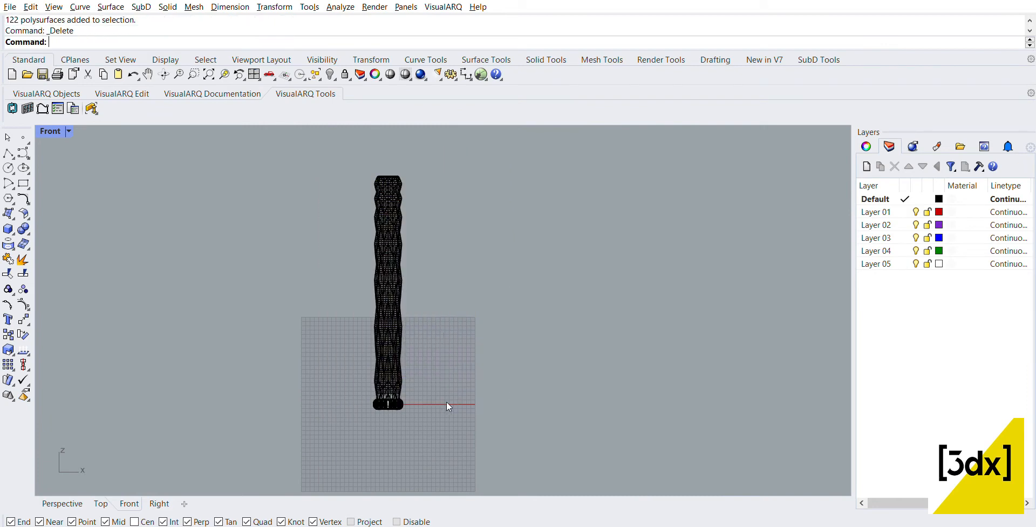
- Enlarge the Perspective view and inspect the trimmed slabs and shell from the tower's base to its top
double_click(50, 131)
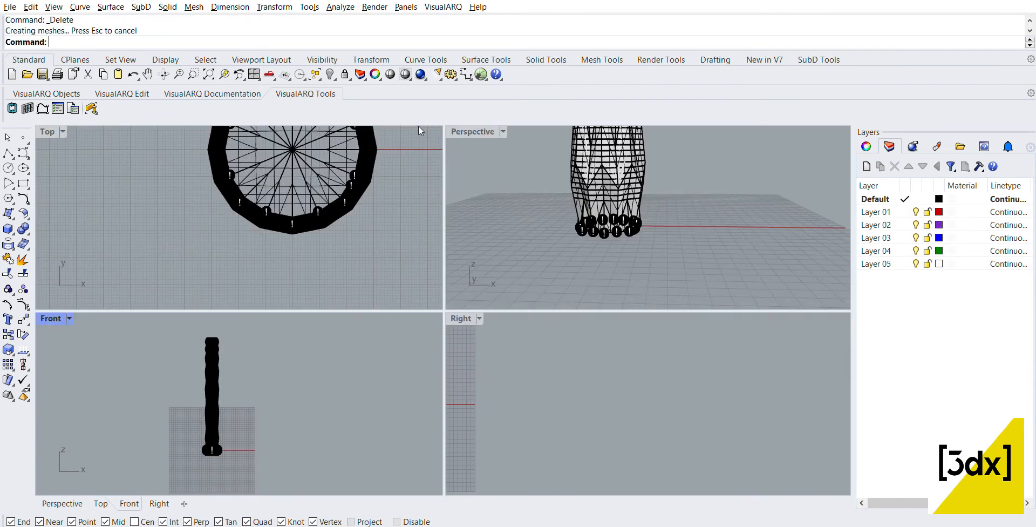
double_click(477, 131)
scroll(410, 400, "down", 5)
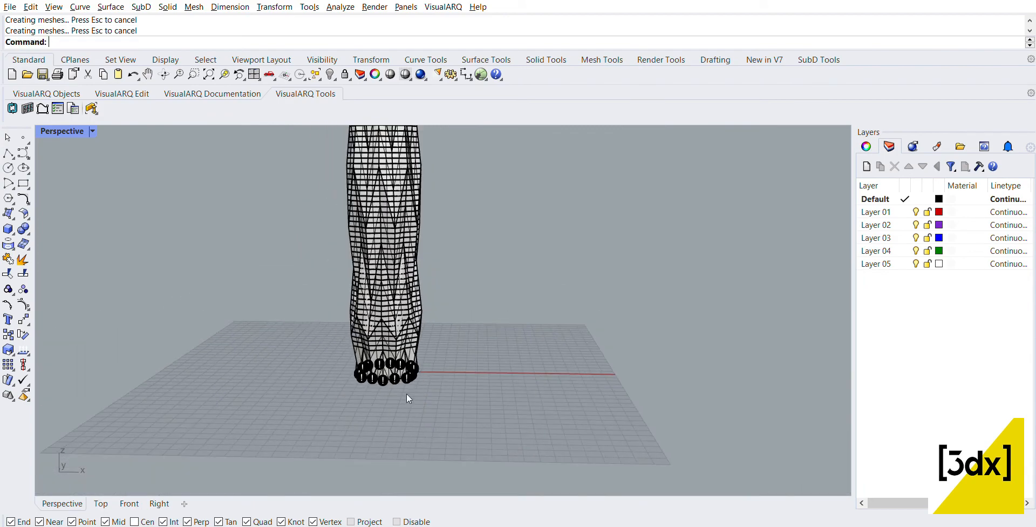
scroll(413, 354, "down", 8)
scroll(393, 189, "up", 13)
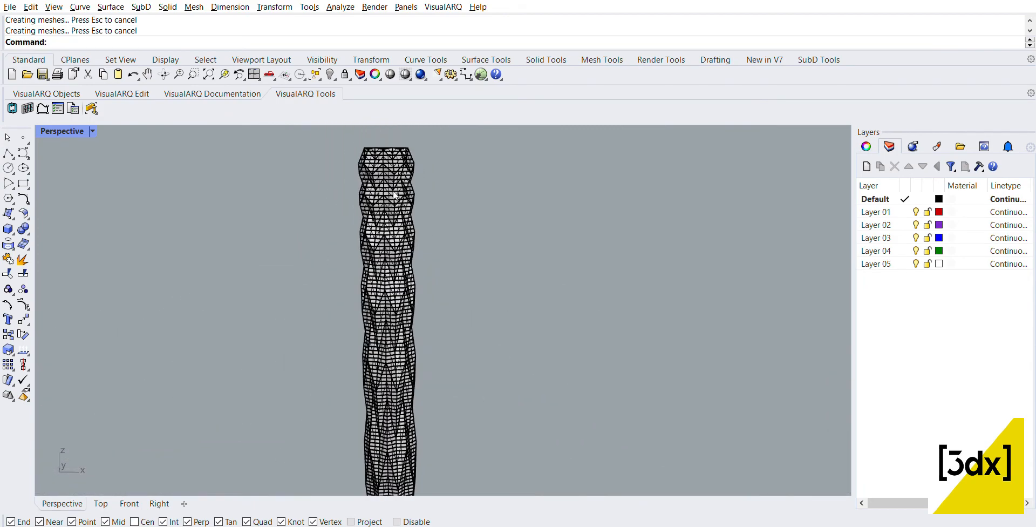
scroll(419, 238, "down", 6)
scroll(420, 435, "up", 8)
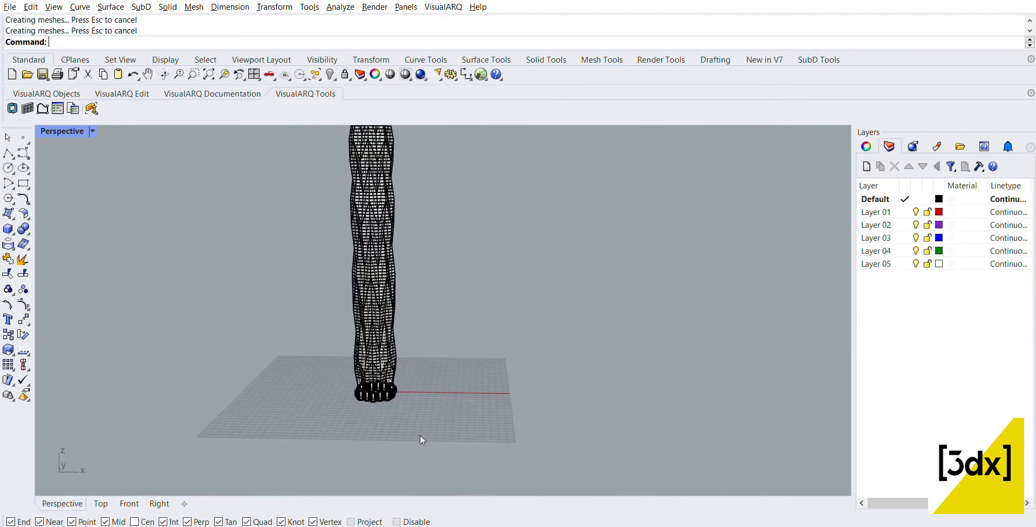
- Hide the tower shell to expose the stacked floor slabs
left_click(364, 375)
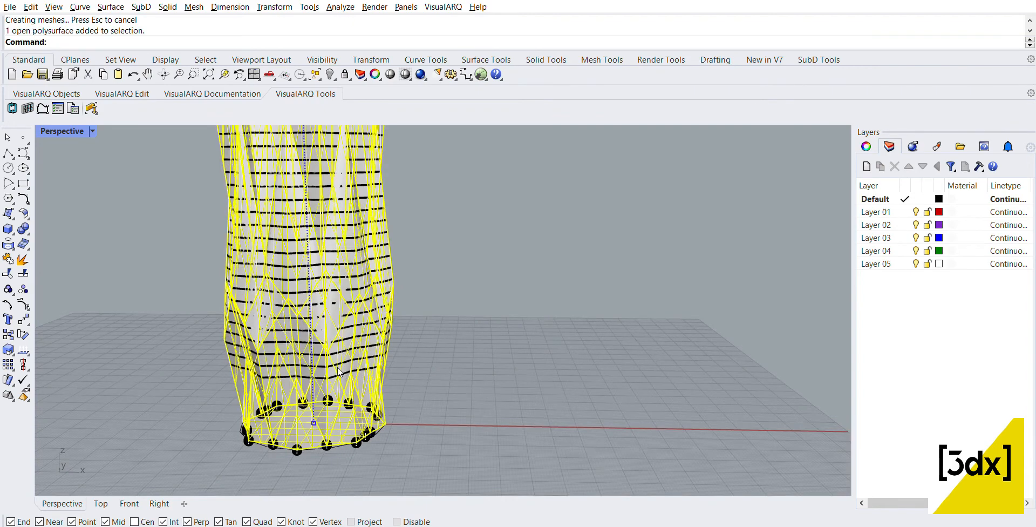
key("ctrl+h")
scroll(338, 386, "down", 6)
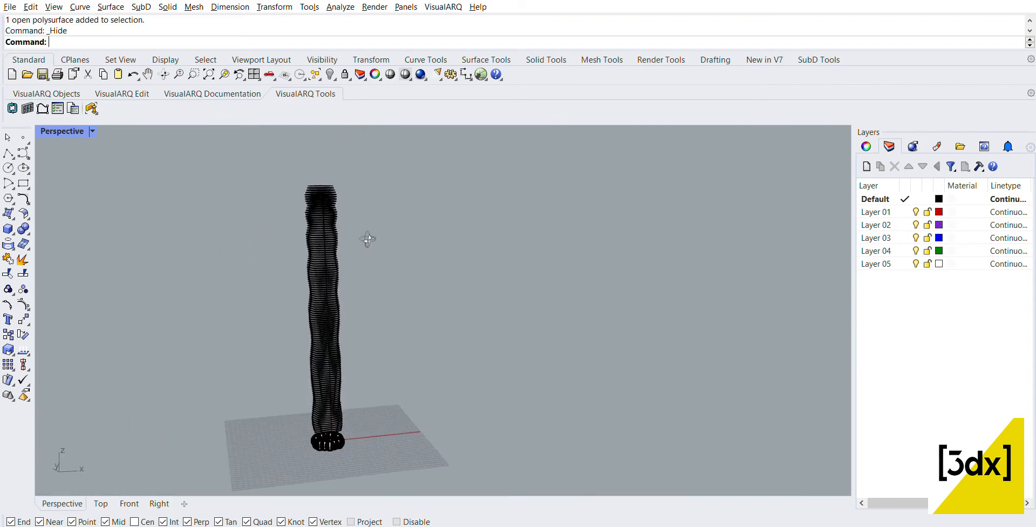
scroll(325, 175, "up", 5)
right_click_drag(323, 186, 335, 162)
scroll(335, 162, "down", 5)
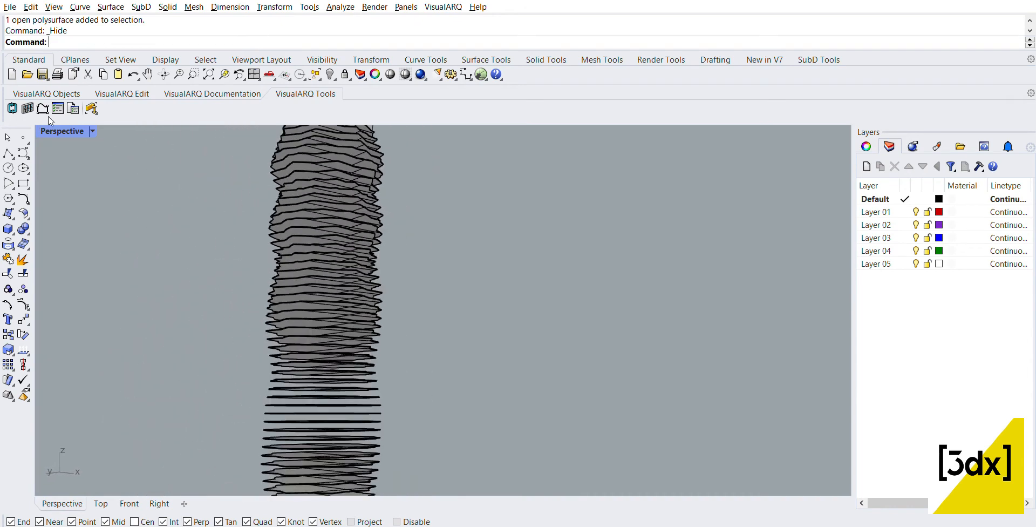
- Examine the shape of the stacked floor slabs from several angles along the tower's height
double_click(61, 131)
double_click(489, 131)
scroll(367, 253, "down", 3)
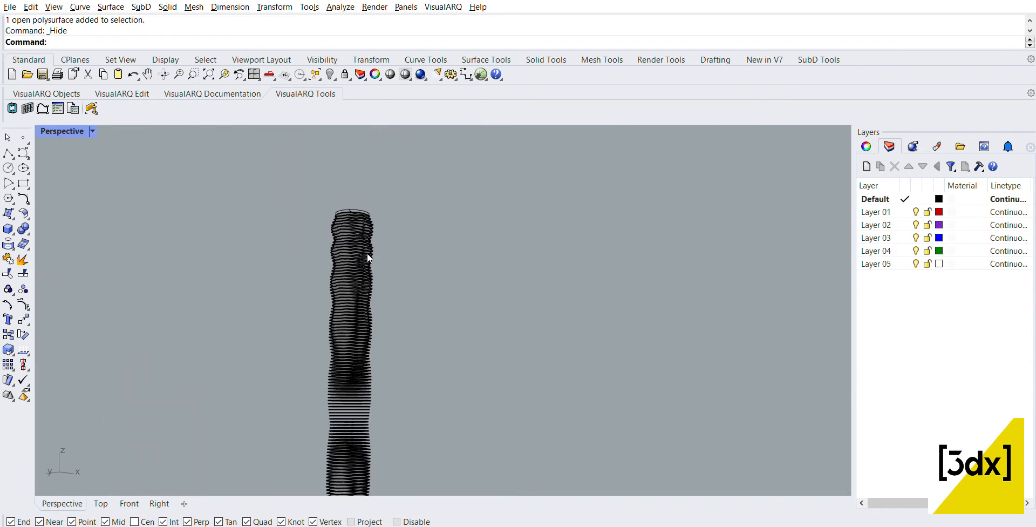
right_click_drag(367, 253, 433, 388)
scroll(331, 249, "up", 6)
scroll(399, 217, "down", 5)
scroll(399, 217, "down", 4)
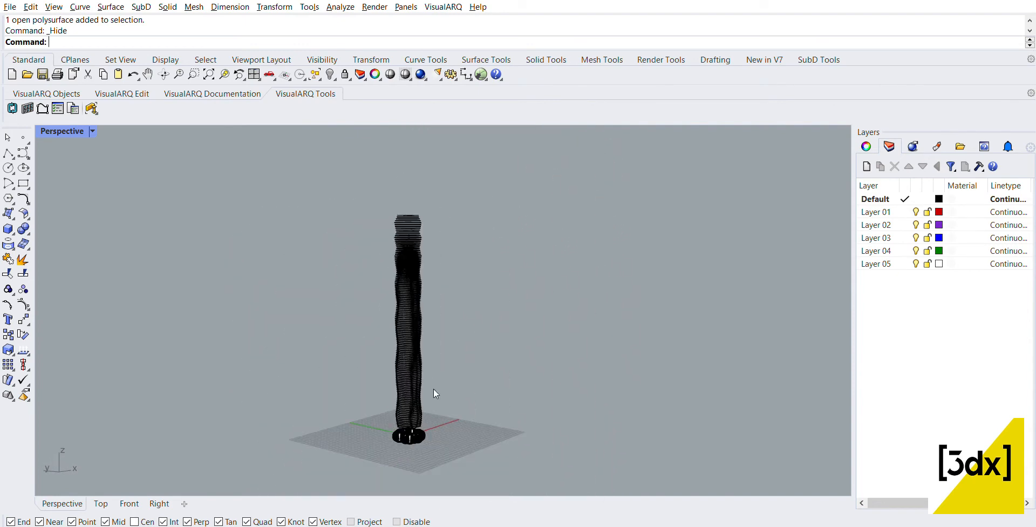
scroll(403, 339, "up", 5)
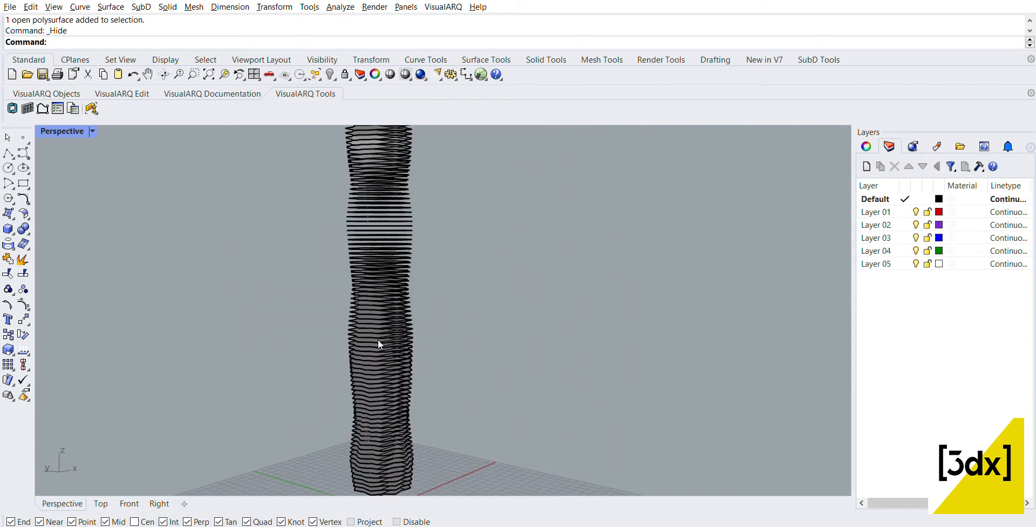
- Show the hidden tower shell again around the floor slabs
key("ctrl+alt+h")
scroll(407, 359, "down", 4)
right_click_drag(406, 360, 355, 388)
scroll(366, 393, "up", 5)
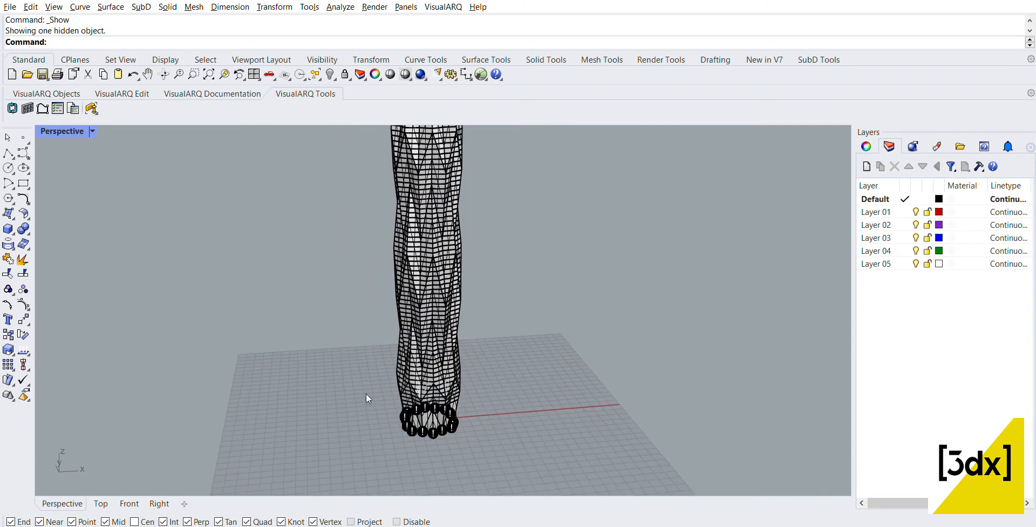
- Create a mesh from the tower shell polysurface with the Mesh command
scroll(503, 416, "up", 3)
scroll(449, 416, "up", 4)
scroll(449, 416, "up", 2)
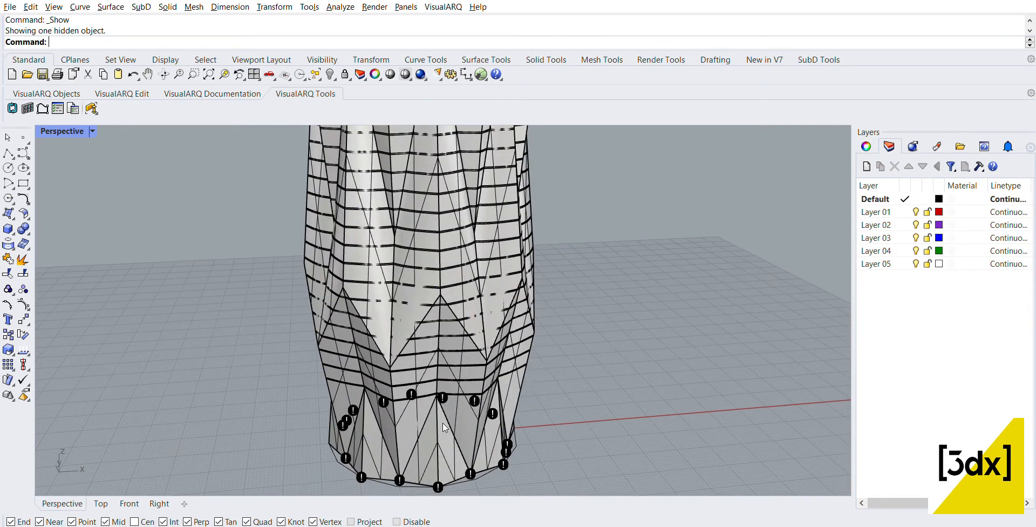
left_click(443, 422)
type("M")
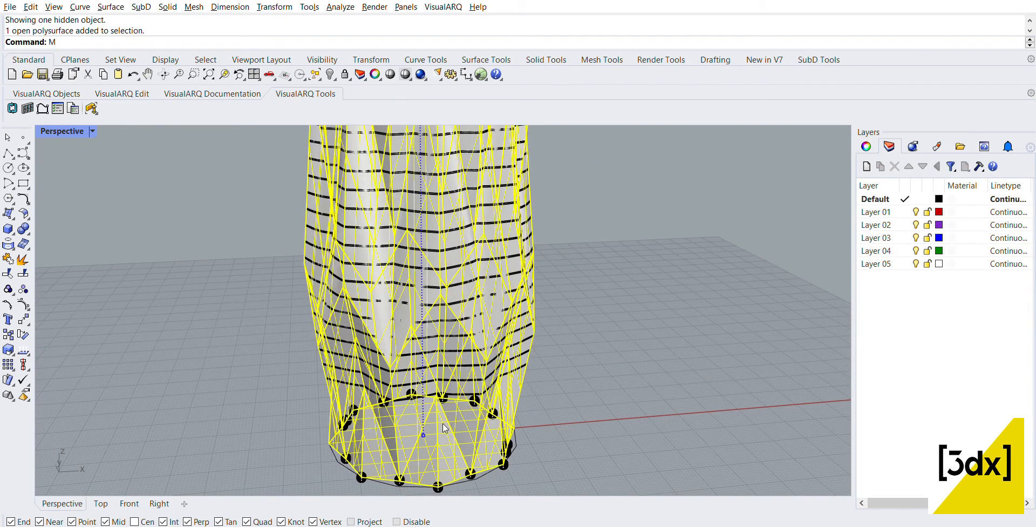
type("esh")
key("Return")
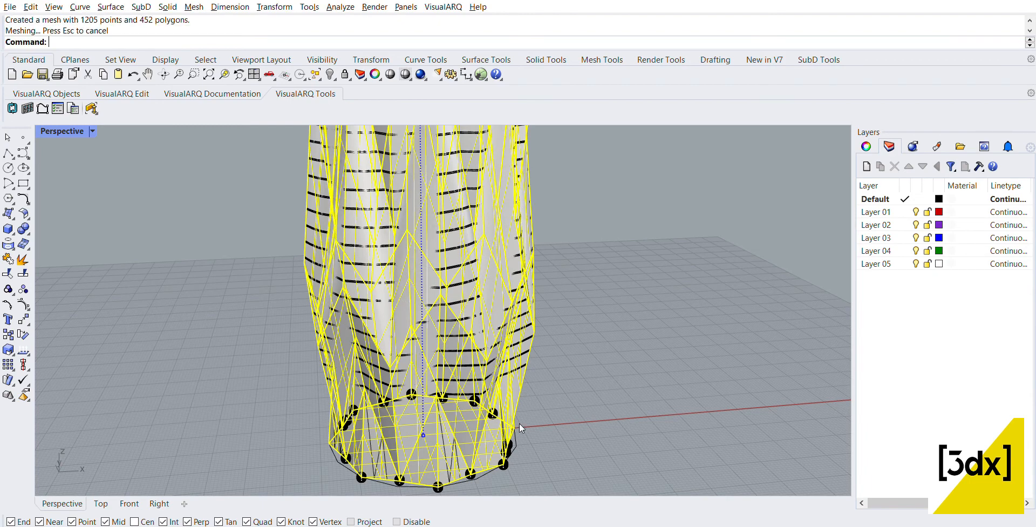
- Hide the original tower shell polysurface and select the tower mesh made from it
left_click(505, 367)
scroll(497, 455, "up", 3)
left_click(498, 454)
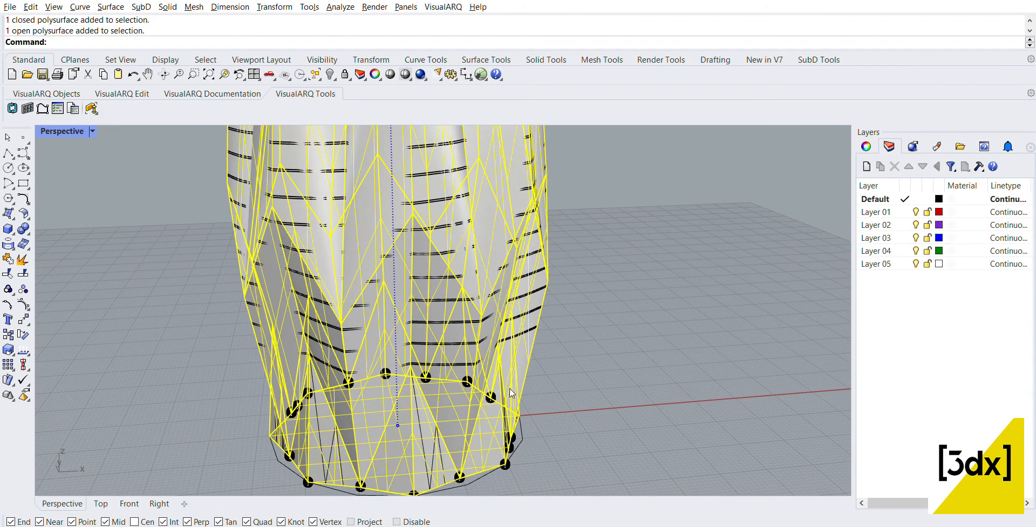
key("ctrl+h")
scroll(527, 386, "down", 2)
scroll(524, 372, "down", 5)
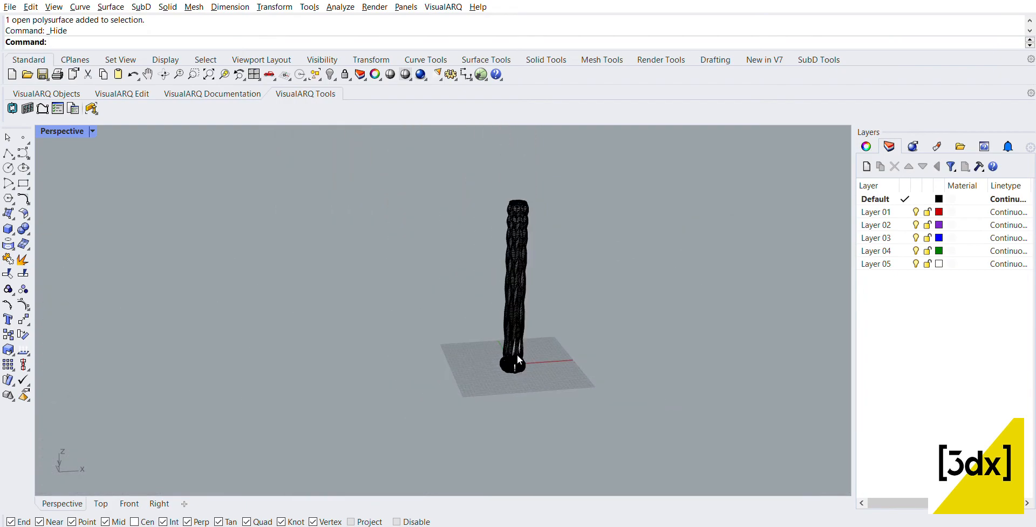
scroll(532, 188, "up", 8)
left_click(496, 189)
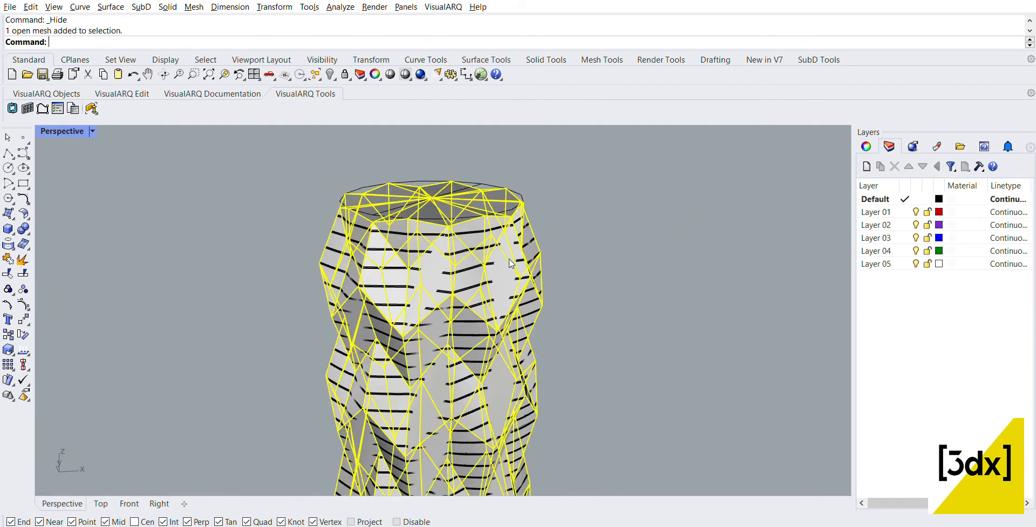
- Deselect the tower mesh and delete the leftover closed curve around the tower's top
scroll(569, 285, "down", 4)
right_click_drag(551, 277, 468, 268)
scroll(463, 254, "up", 2)
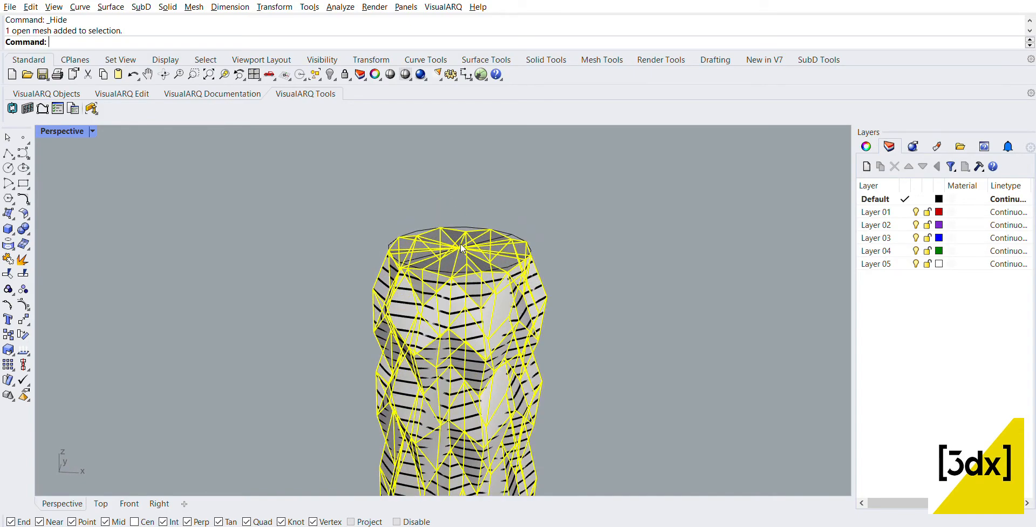
scroll(461, 238, "down", 8)
scroll(458, 274, "up", 2)
left_click(421, 203)
scroll(481, 239, "up", 5)
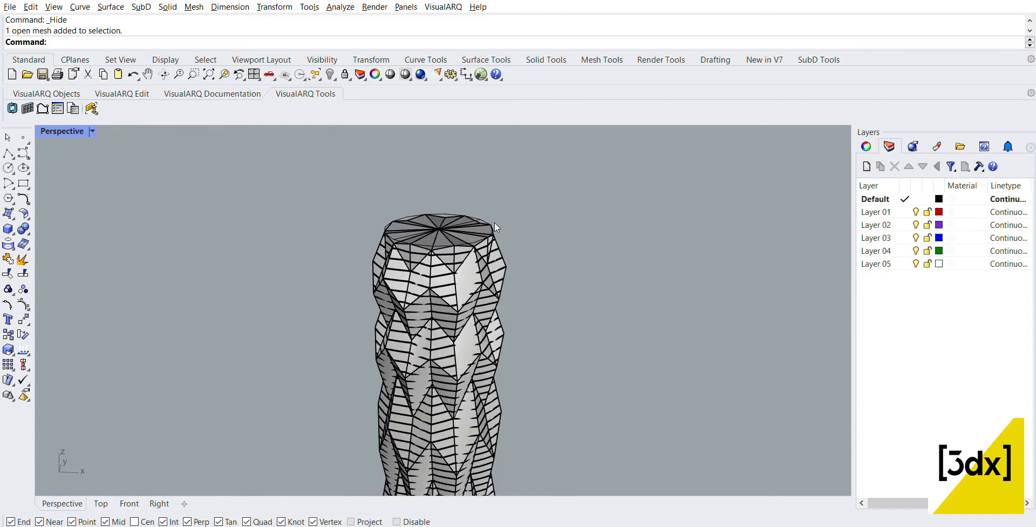
scroll(495, 223, "up", 5)
left_click(481, 214)
key("Delete")
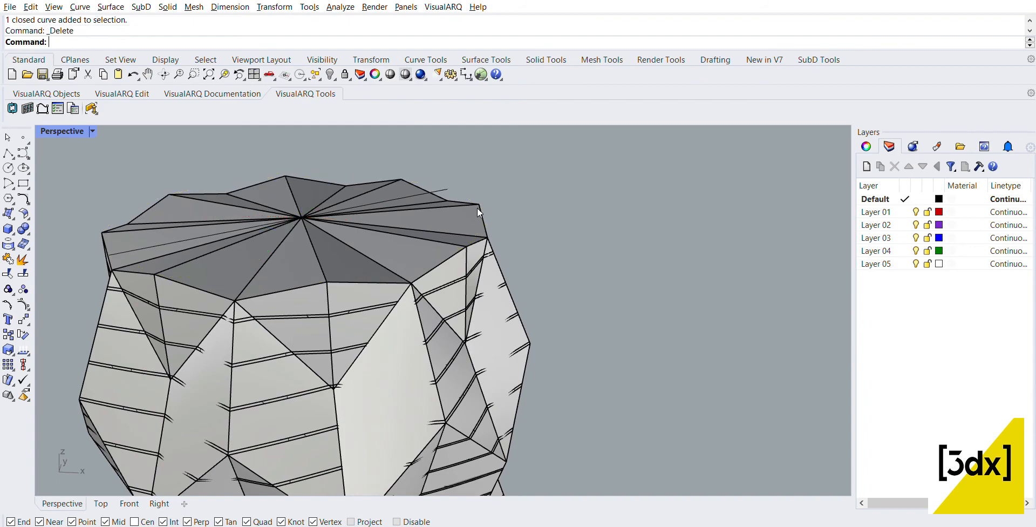
- Delete the leftover open curve crossing the tower's top
scroll(476, 202, "down", 5)
scroll(459, 197, "up", 4)
left_click(451, 199)
key("Delete")
scroll(452, 194, "down", 8)
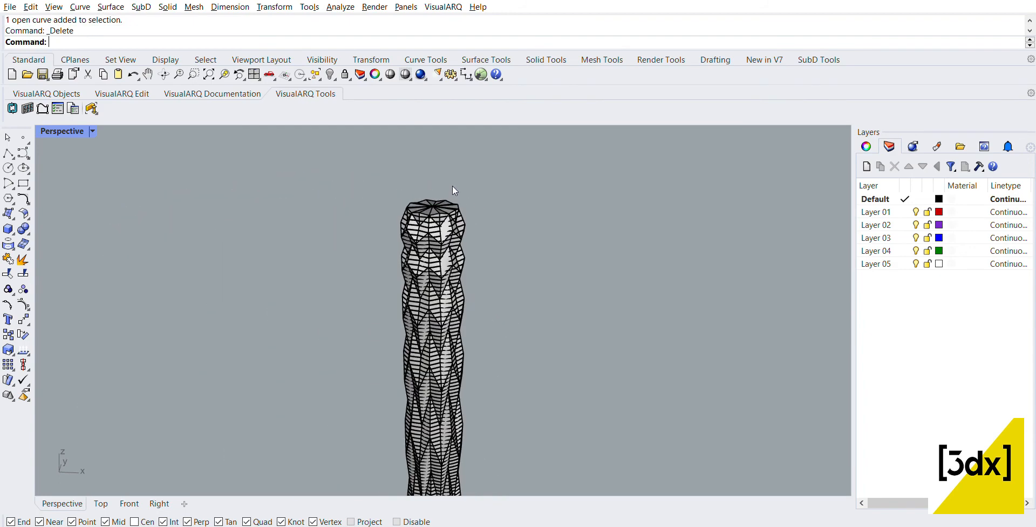
- Delete the leftover closed curve around the base of the tower
scroll(478, 358, "up", 3)
scroll(457, 339, "up", 4)
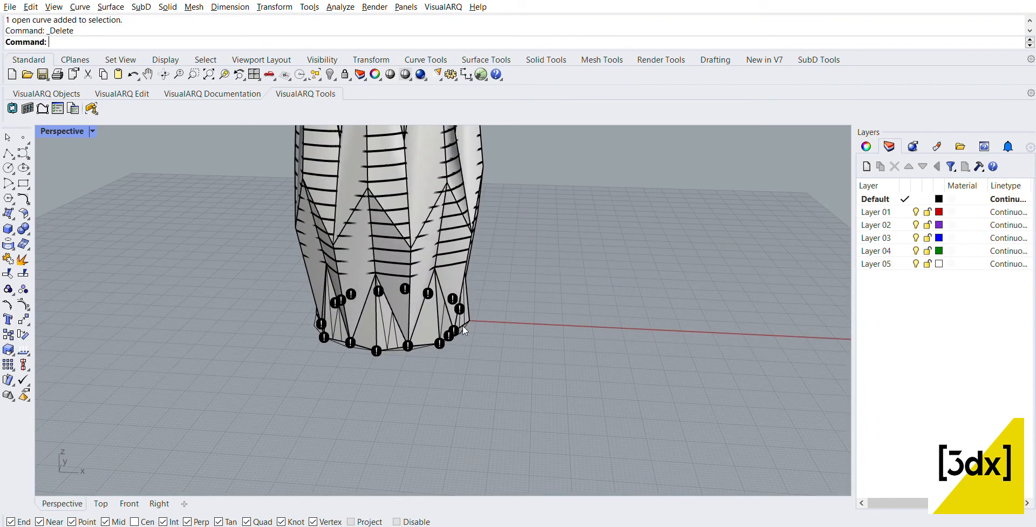
left_click(464, 322)
key("Delete")
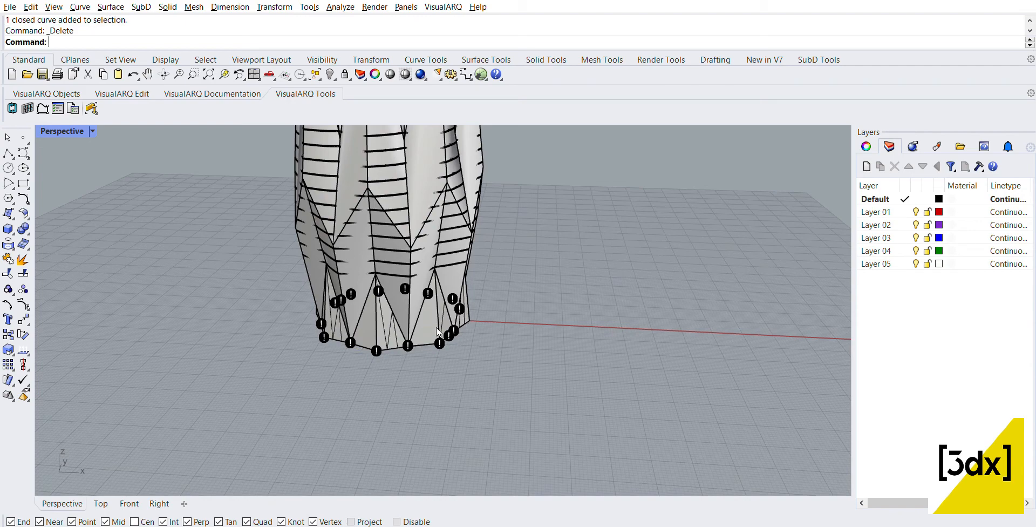
scroll(455, 363, "down", 10)
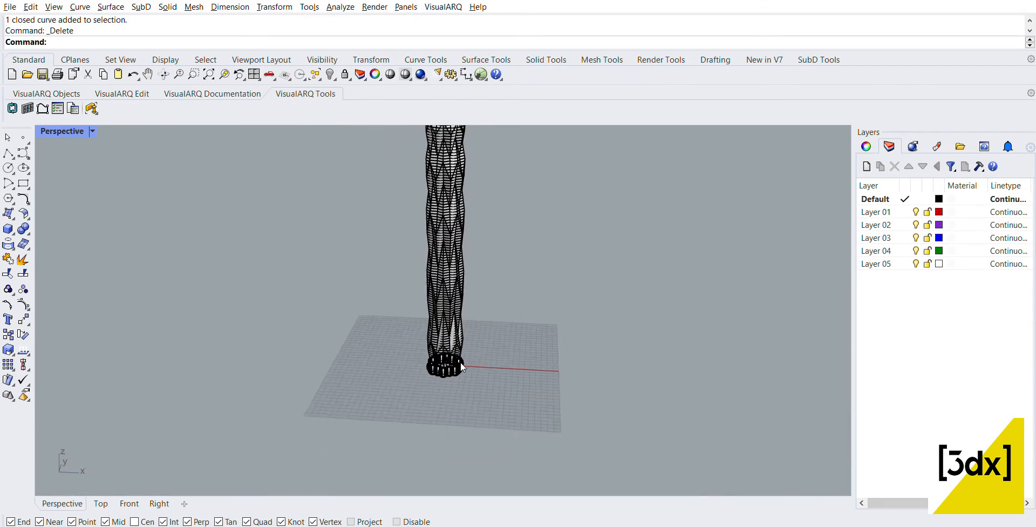
scroll(423, 216, "up", 10)
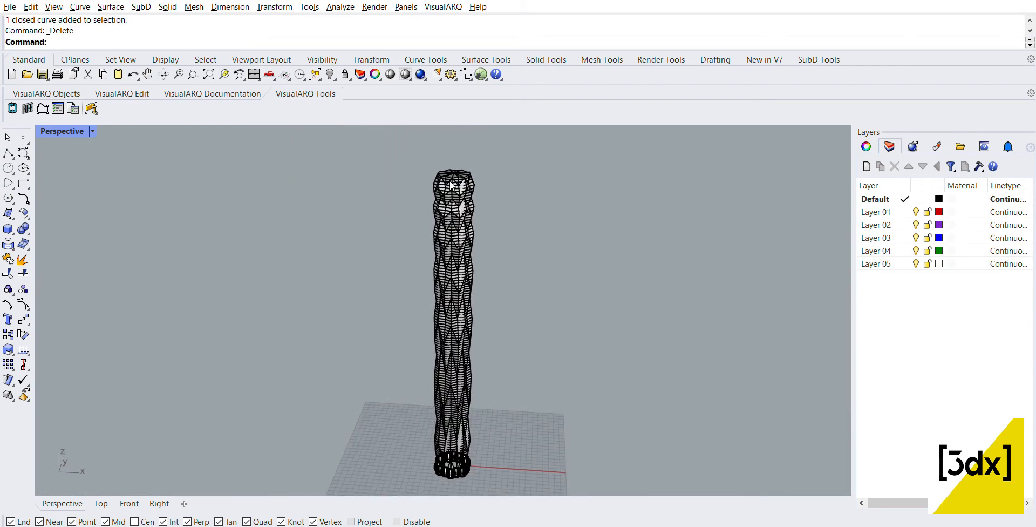
scroll(478, 179, "up", 3)
left_click(489, 178)
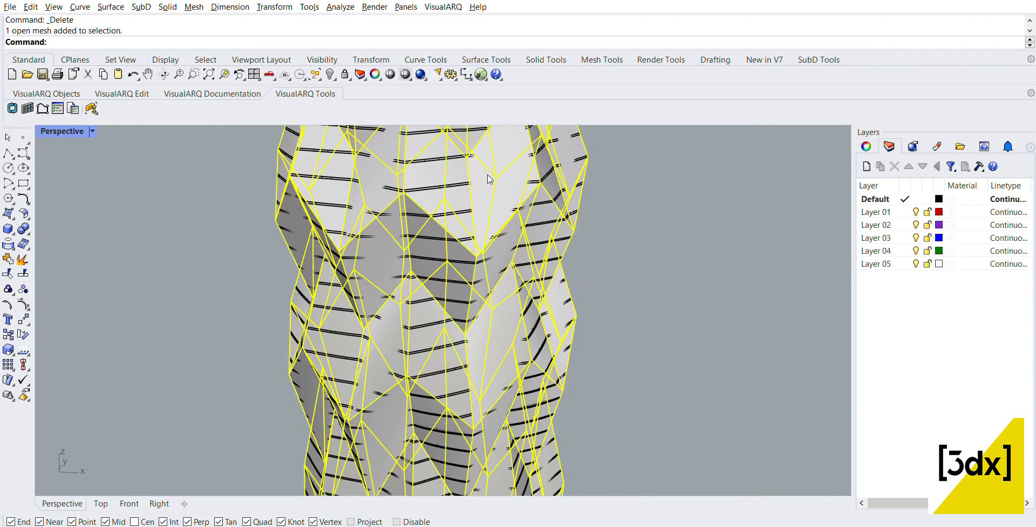
type("Off")
key("Escape")
- Select the whole tower, including its mesh, floor slabs and text dots
scroll(514, 324, "down", 10)
right_click_drag(514, 327, 467, 353)
left_click_drag(408, 175, 540, 445)
scroll(496, 449, "up", 8)
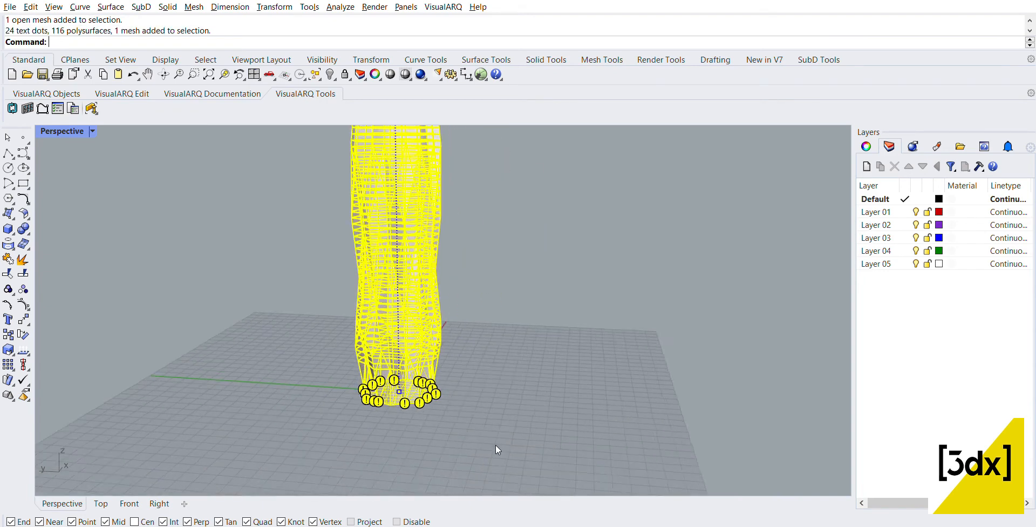
scroll(386, 350, "up", 8)
scroll(416, 399, "down", 18)
right_click_drag(441, 360, 452, 317)
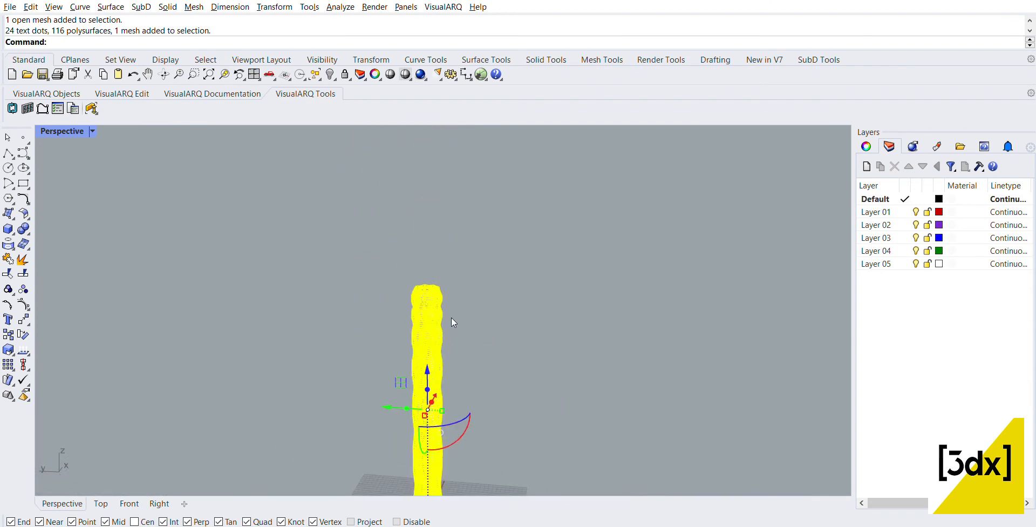
- Apply CageEdit to the selected tower with a world bounding box, 4 points and degree 3 in X, Y and Z, and global region
type("Cage")
key("Return")
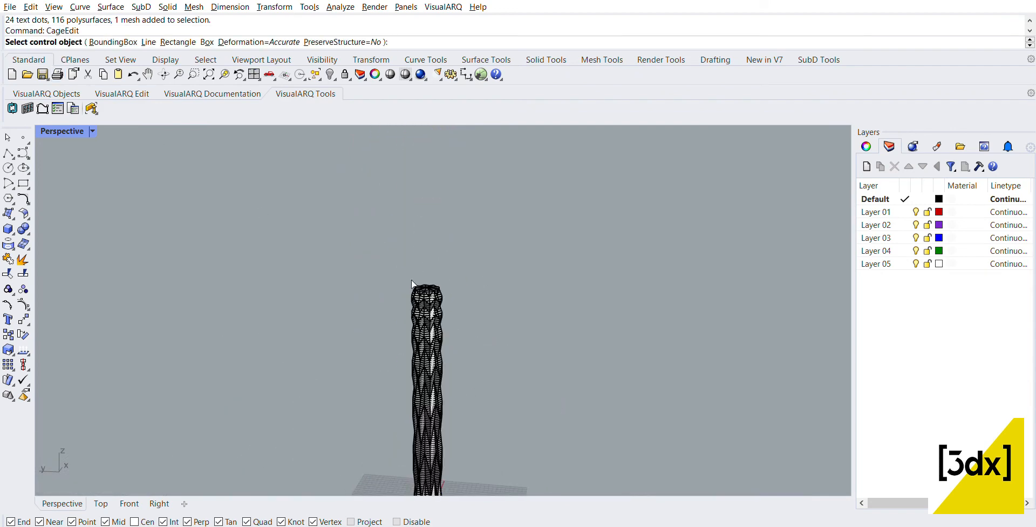
left_click(116, 42)
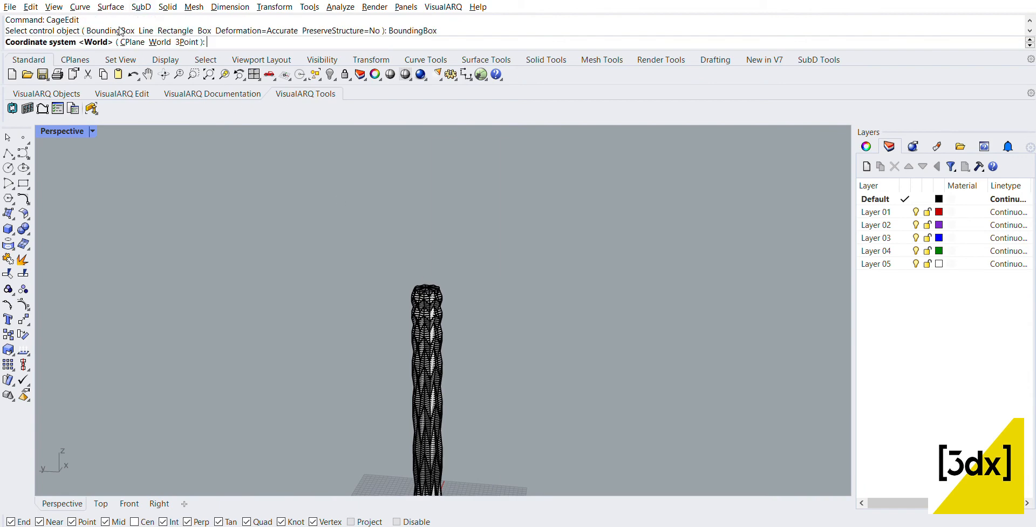
key("Return")
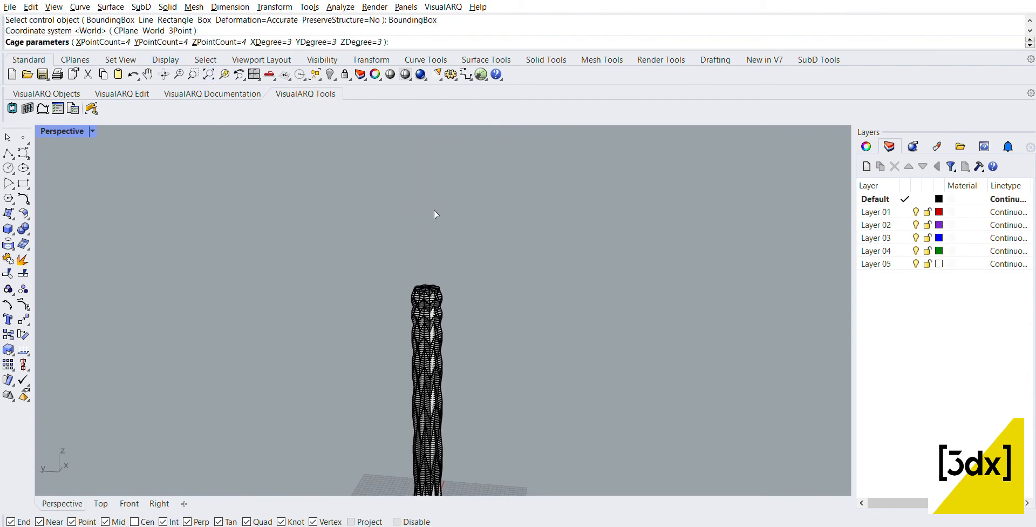
key("Return")
key("Return")
scroll(446, 237, "down", 3)
scroll(435, 251, "up", 4)
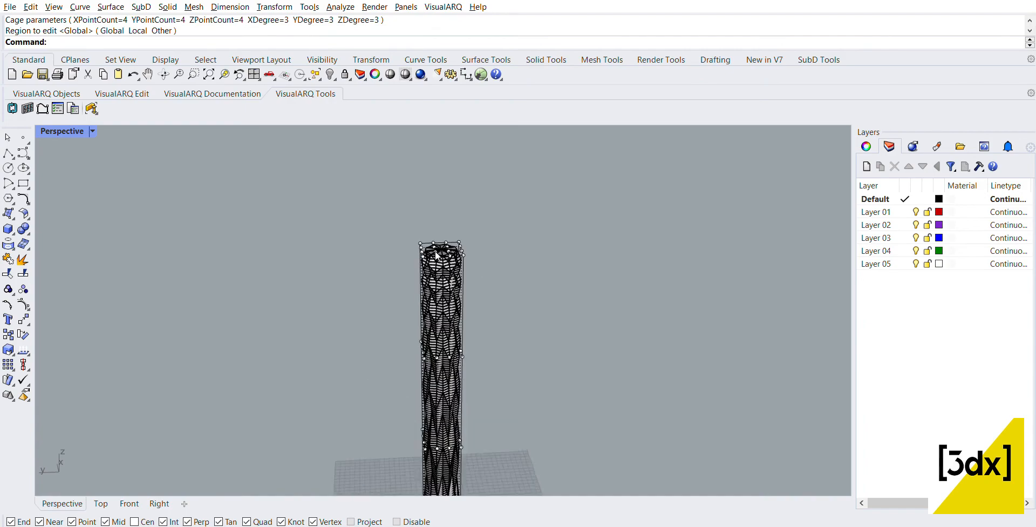
- Select all the cage control points on the top level of the tower
scroll(435, 251, "up", 6)
right_click_drag(442, 264, 466, 235)
scroll(474, 208, "down", 8)
scroll(459, 226, "up", 8)
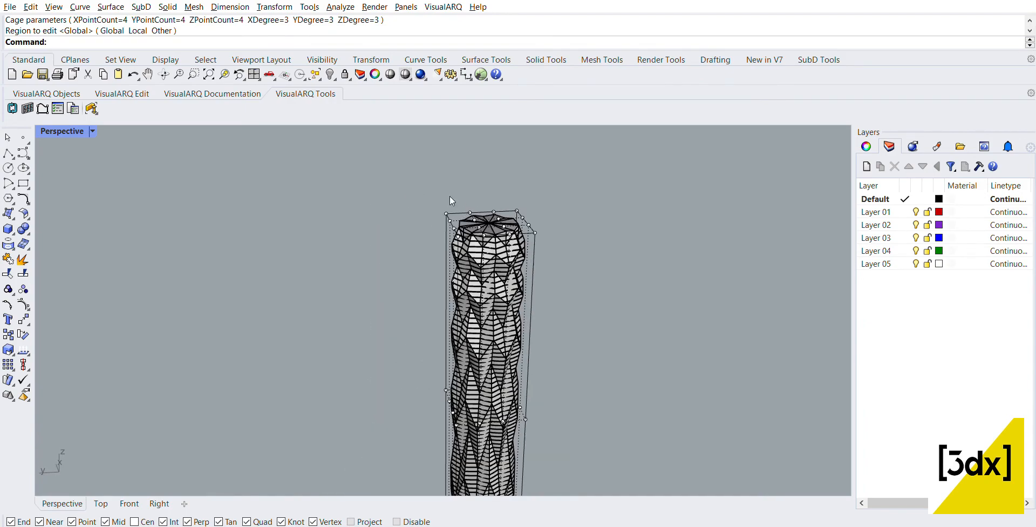
left_click_drag(405, 167, 628, 247)
scroll(571, 235, "up", 6)
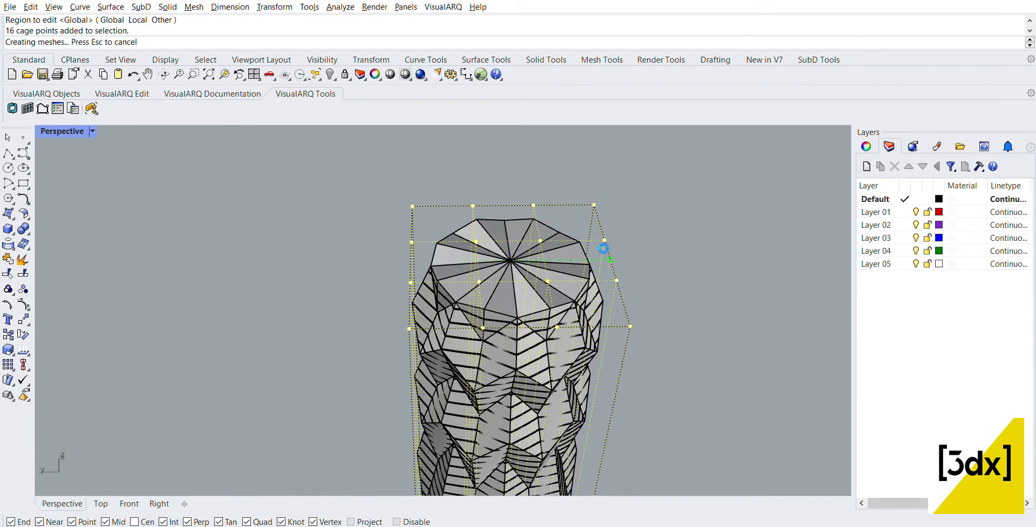
- Undo the last gumball transform, scale the top cage points inward along both horizontal axes to taper the tower, and deselect them
key("ctrl+z")
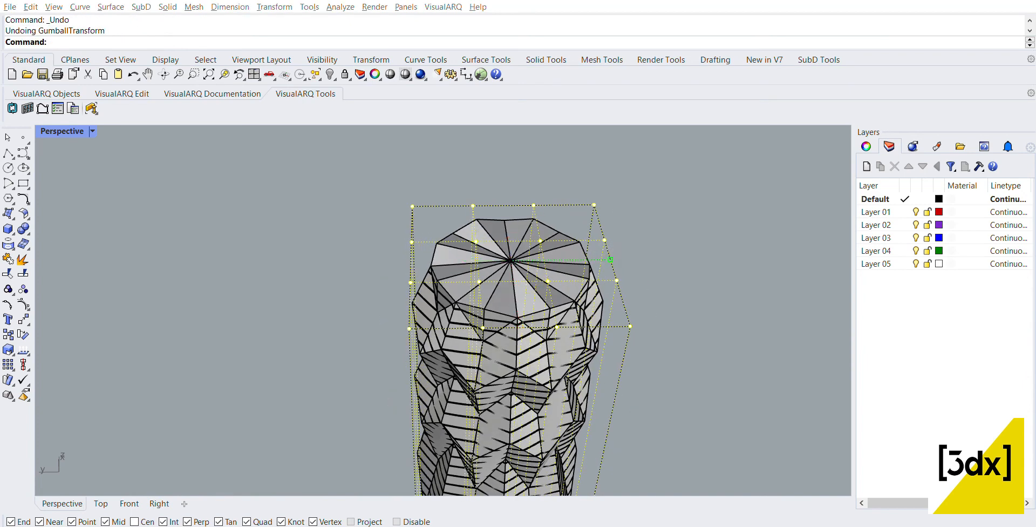
left_click_drag(613, 249, 620, 252)
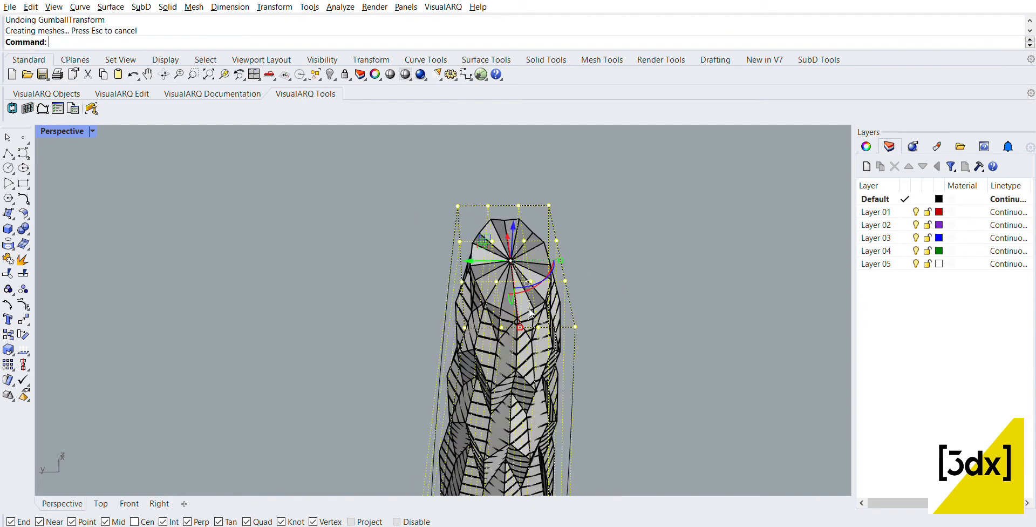
left_click_drag(522, 315, 537, 313)
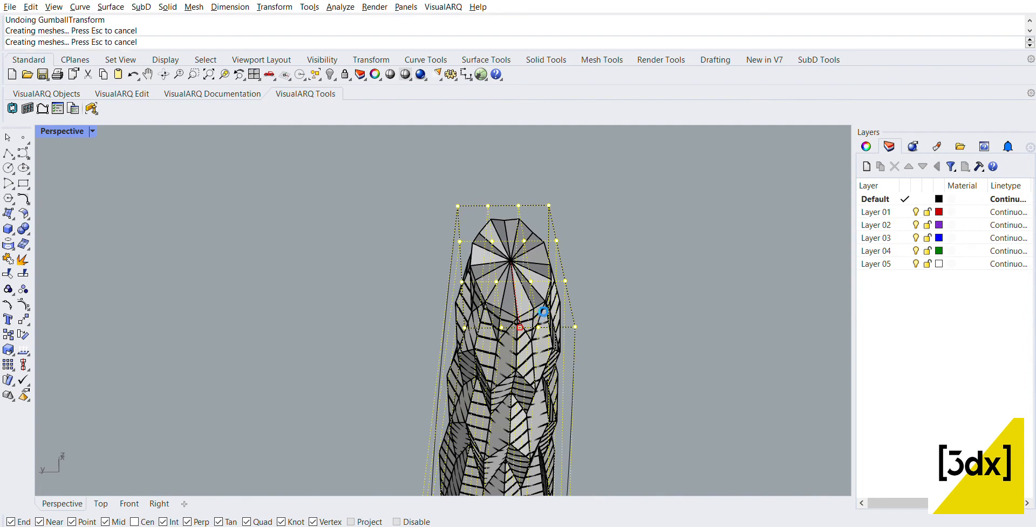
scroll(535, 201, "down", 5)
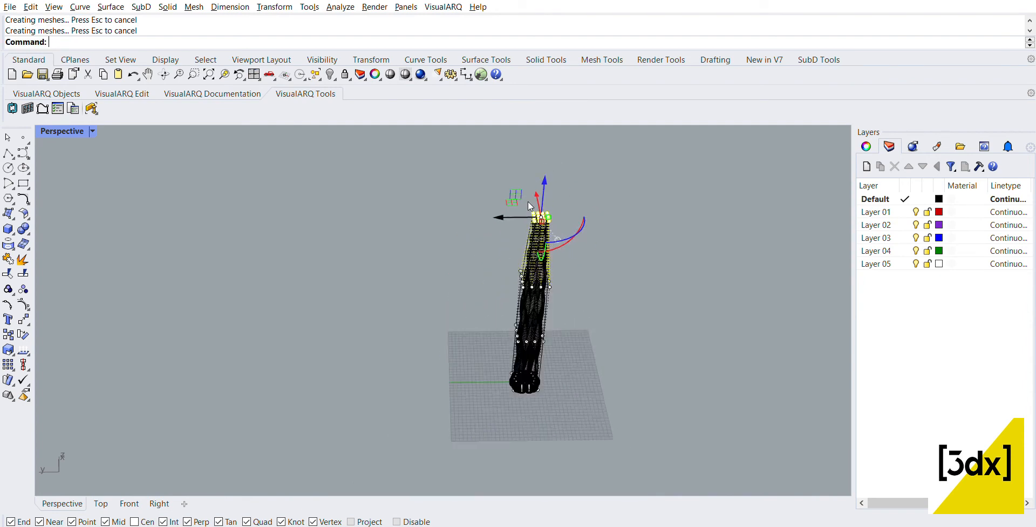
scroll(529, 202, "down", 2)
scroll(584, 283, "up", 6)
left_click(584, 283)
- Examine the tapered tower and its cage between the base and the top
right_click_drag(570, 297, 664, 249)
scroll(479, 340, "up", 4)
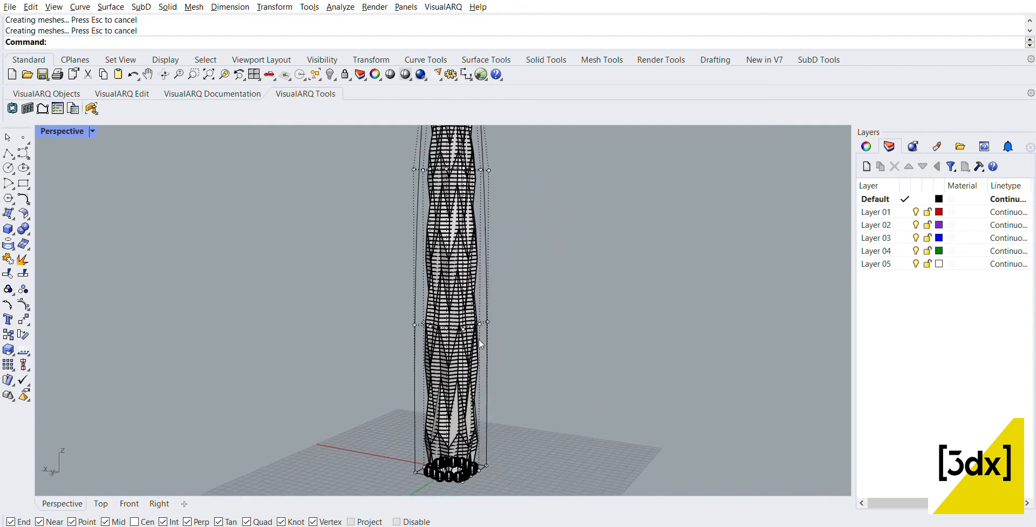
scroll(469, 339, "down", 5)
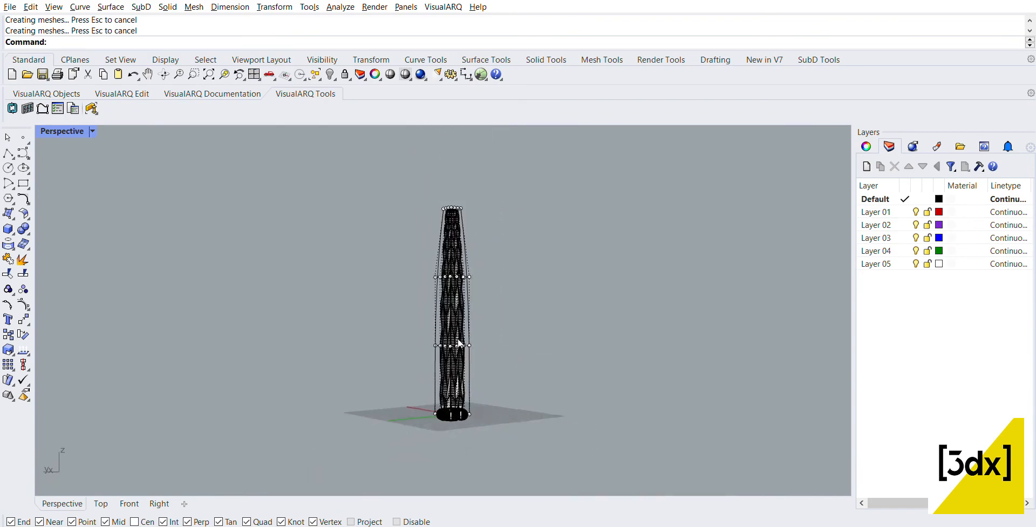
scroll(458, 338, "up", 4)
scroll(456, 303, "down", 4)
scroll(451, 183, "up", 4)
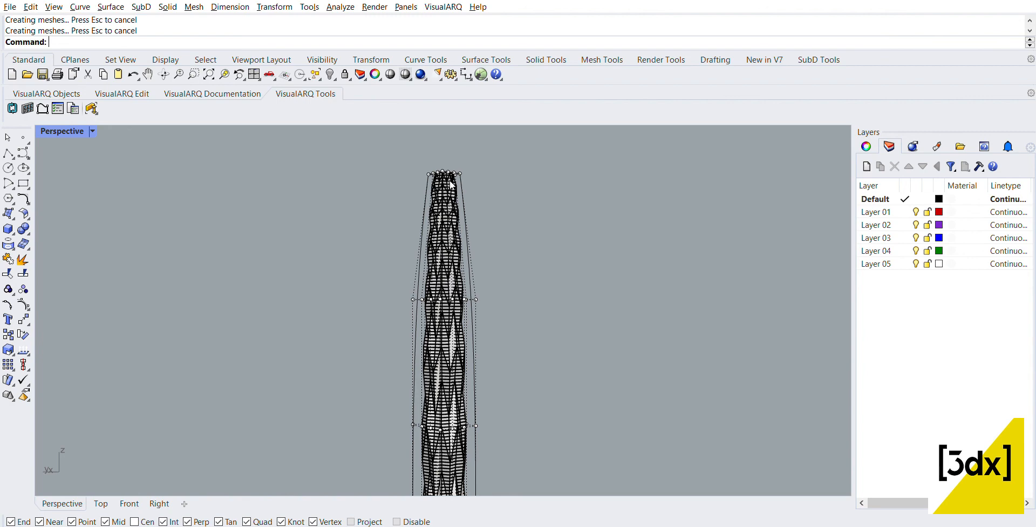
scroll(478, 263, "down", 3)
scroll(479, 317, "up", 3)
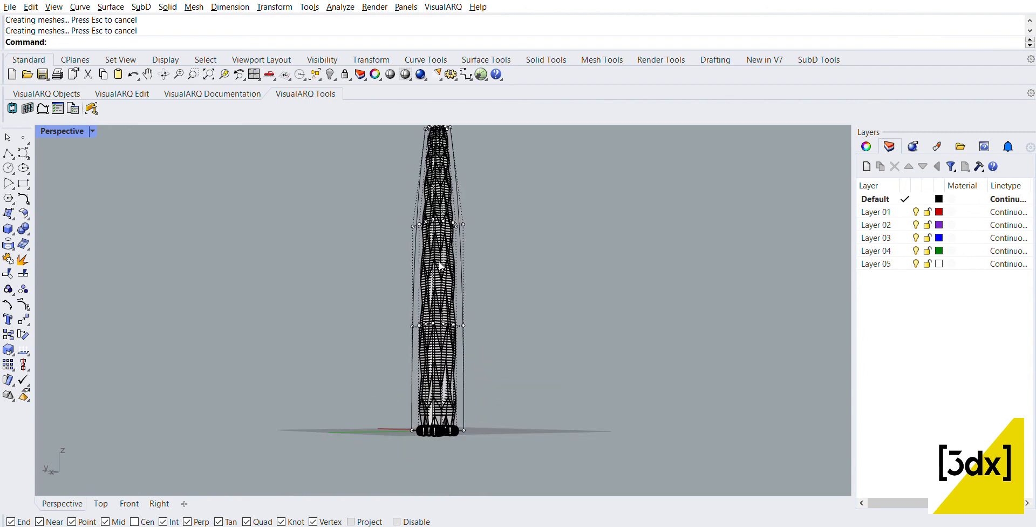
- Turn off the cage's control points and delete the control cage around the tower
scroll(442, 221, "down", 3)
scroll(446, 210, "up", 4)
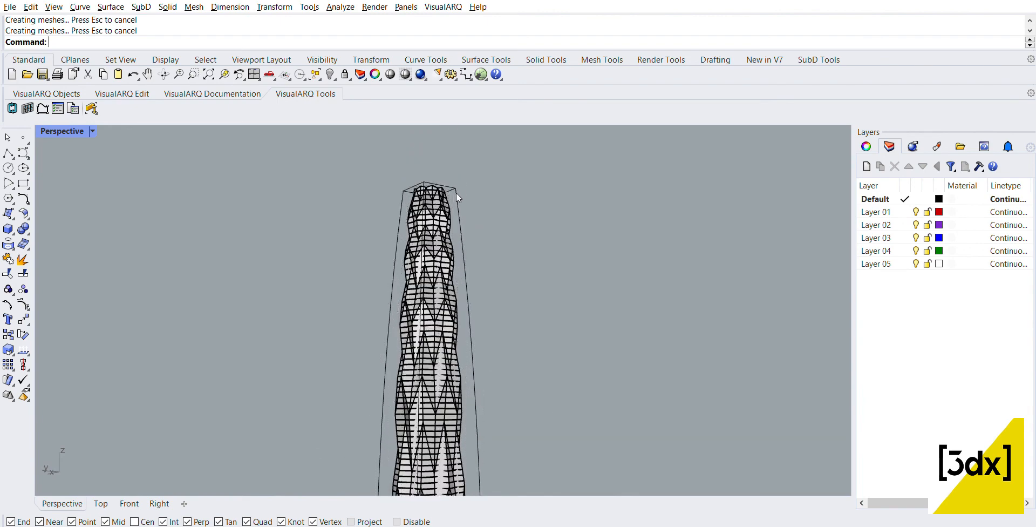
left_click(456, 190)
key("Delete")
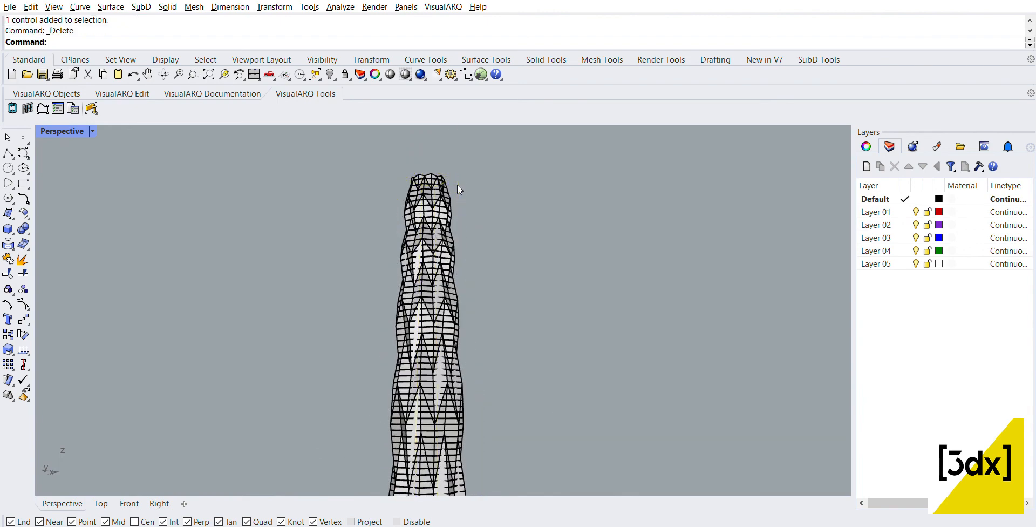
scroll(468, 291, "up", 5)
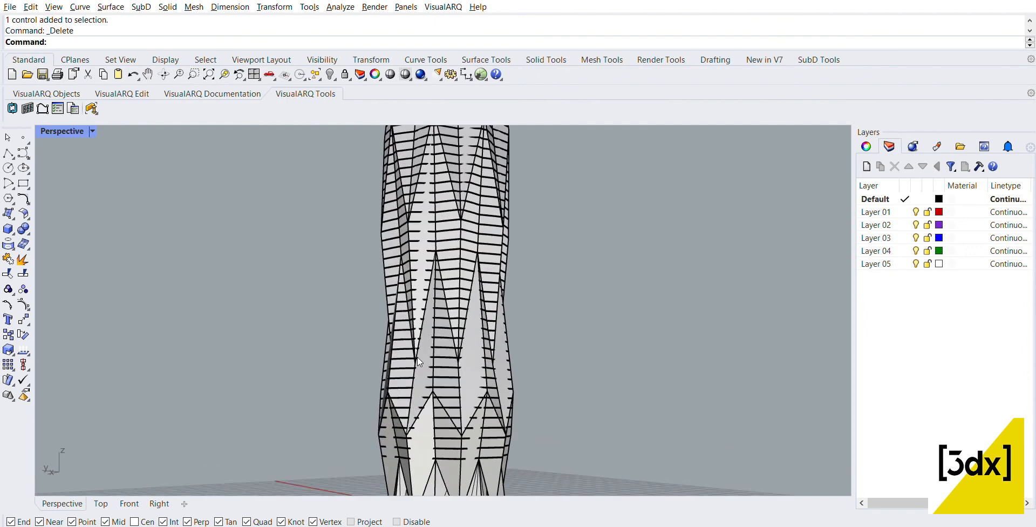
scroll(405, 307, "down", 5)
scroll(579, 434, "up", 3)
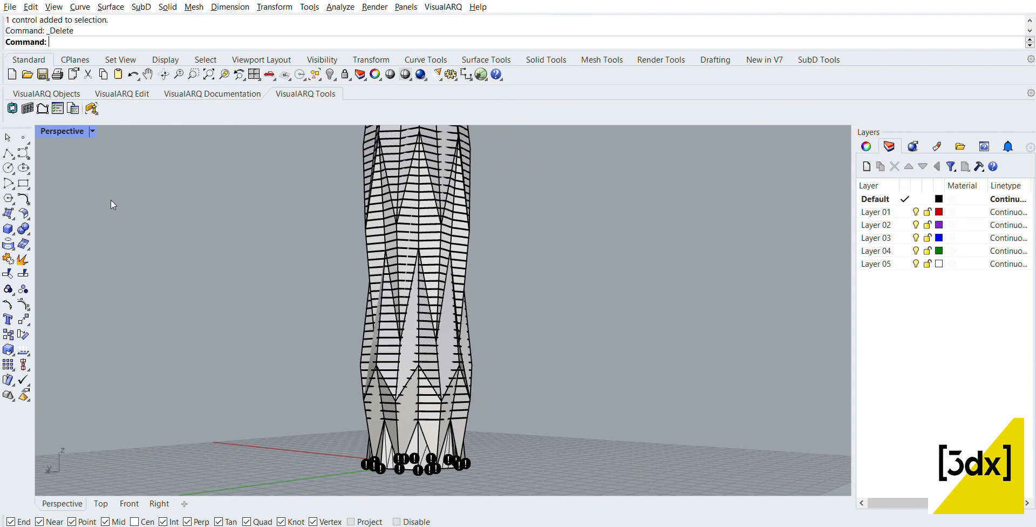
- Switch the Perspective view to the Artistic display mode and examine the tapered tower along its full height
scroll(463, 353, "down", 7)
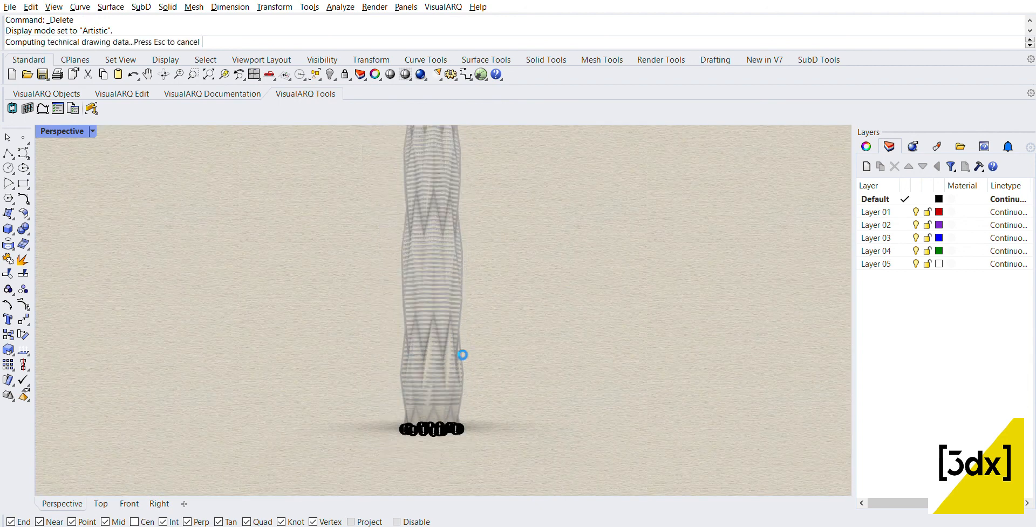
scroll(430, 298, "up", 2)
scroll(431, 259, "down", 3)
scroll(436, 210, "up", 5)
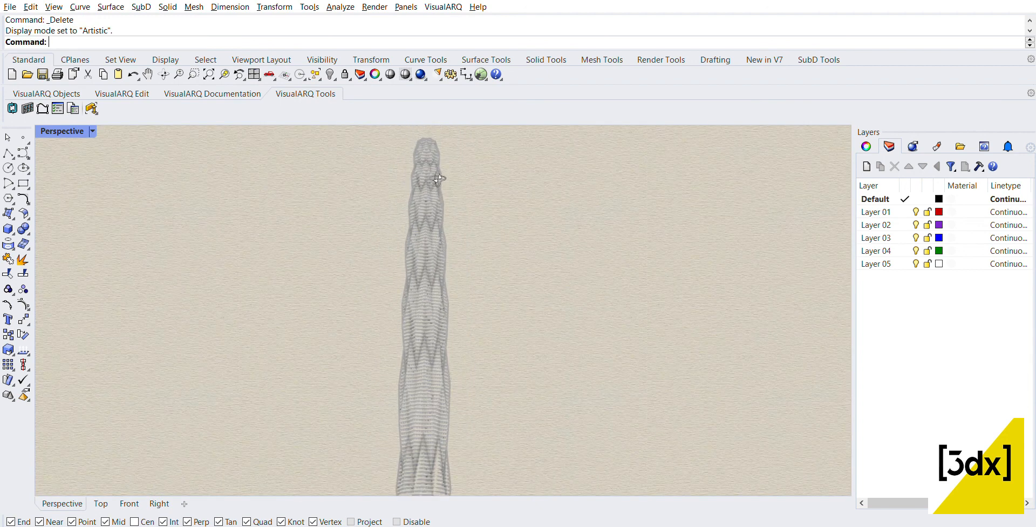
scroll(428, 225, "down", 3)
scroll(428, 195, "up", 6)
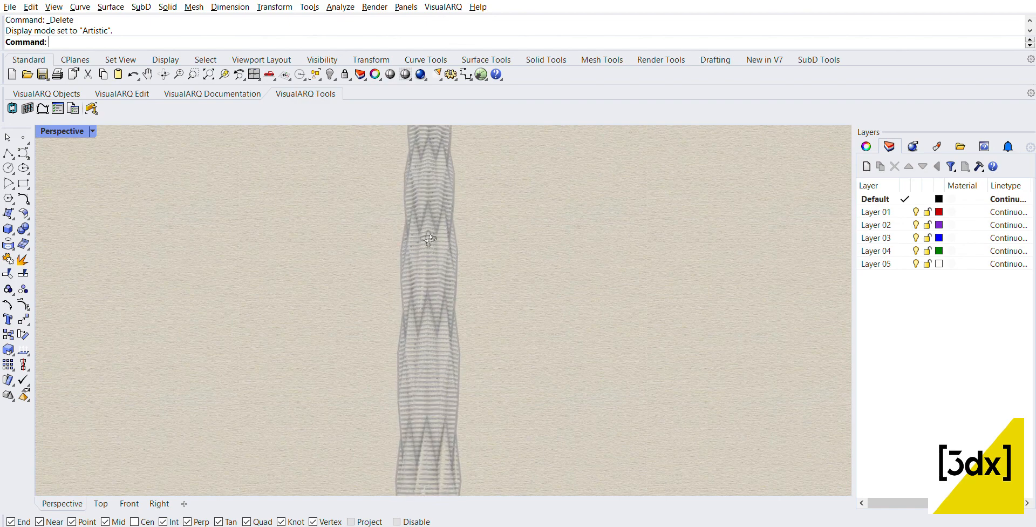
scroll(463, 259, "down", 4)
scroll(422, 201, "up", 5)
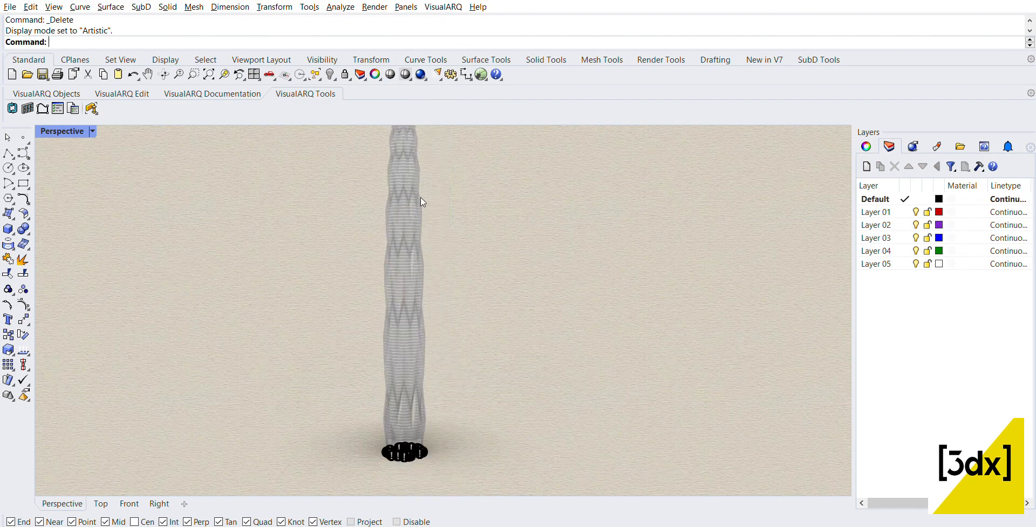
scroll(410, 243, "down", 3)
scroll(378, 296, "up", 5)
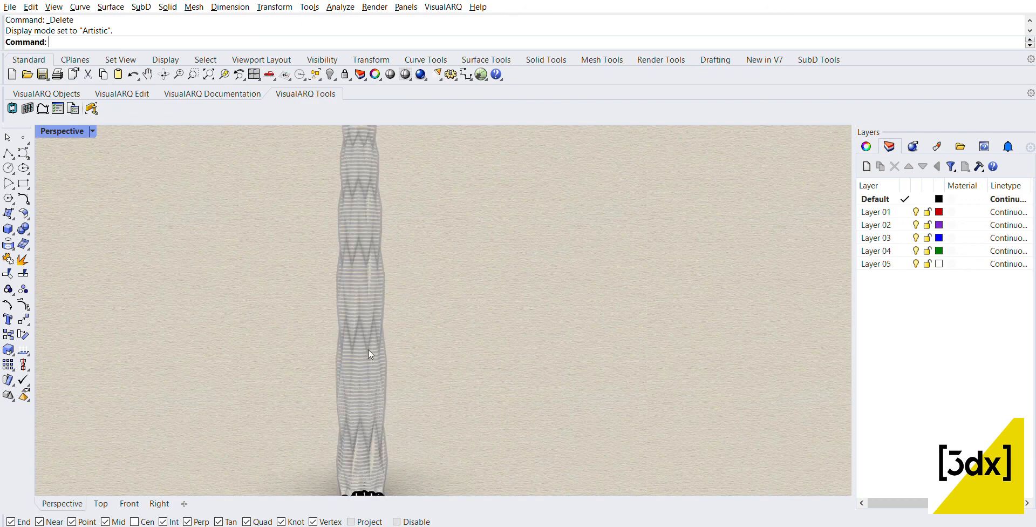
scroll(375, 313, "down", 4)
scroll(386, 282, "up", 2)
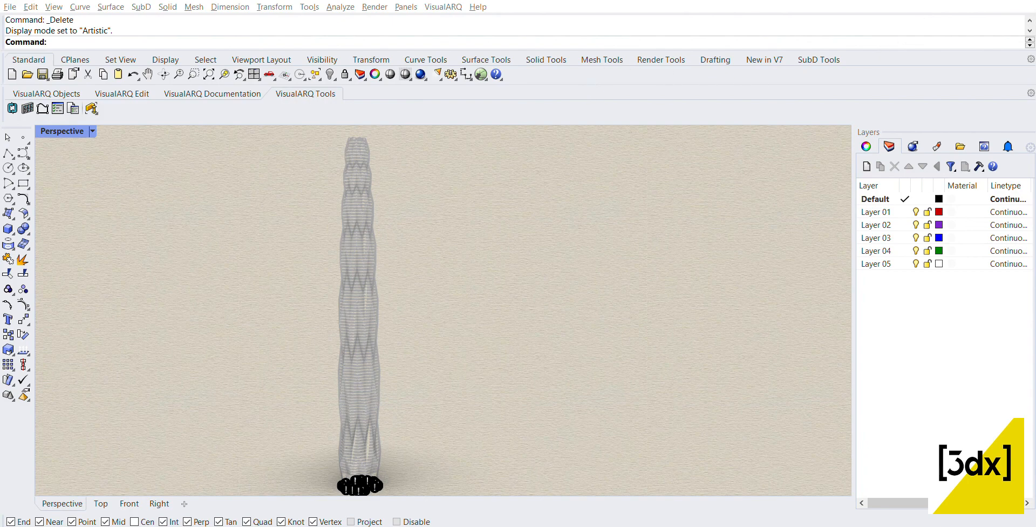
scroll(173, 289, "down", 2)
scroll(321, 256, "up", 3)
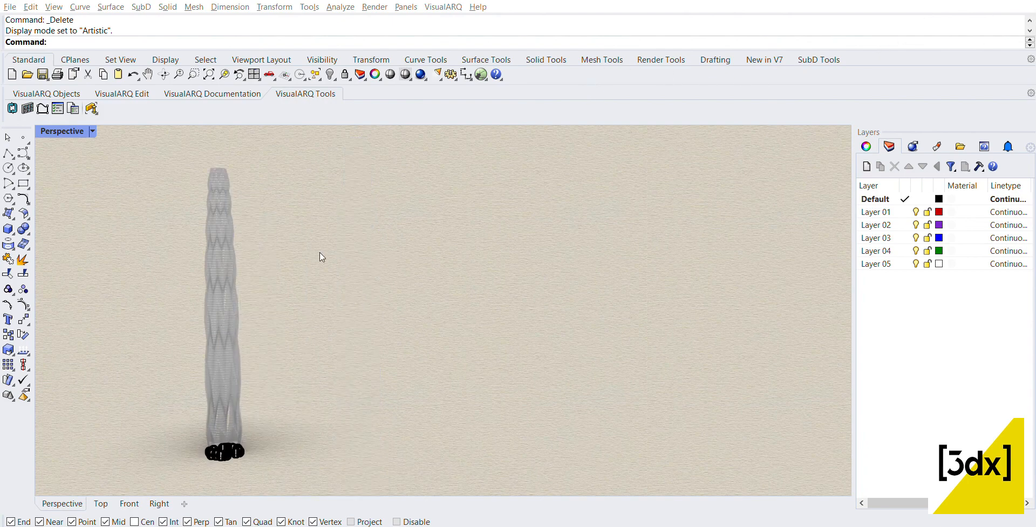
scroll(216, 241, "up", 1)
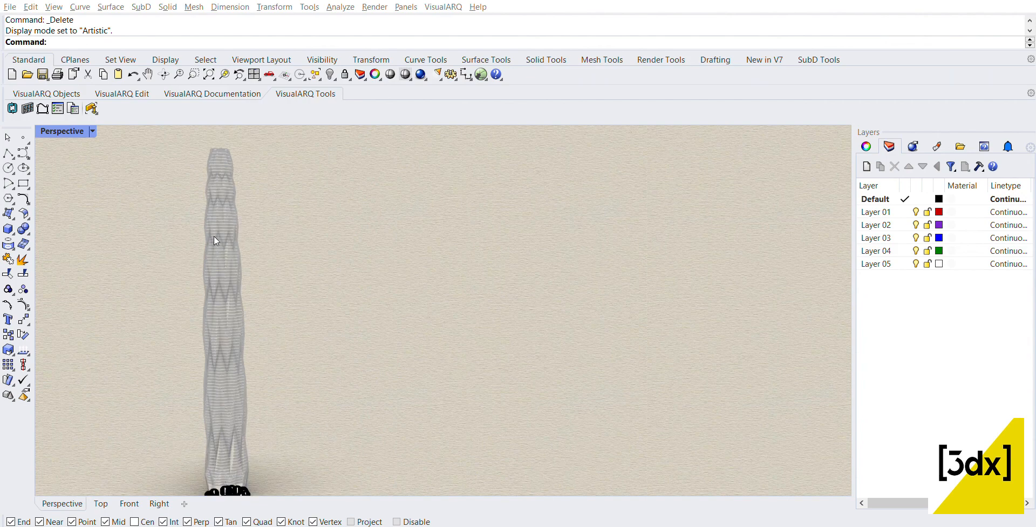